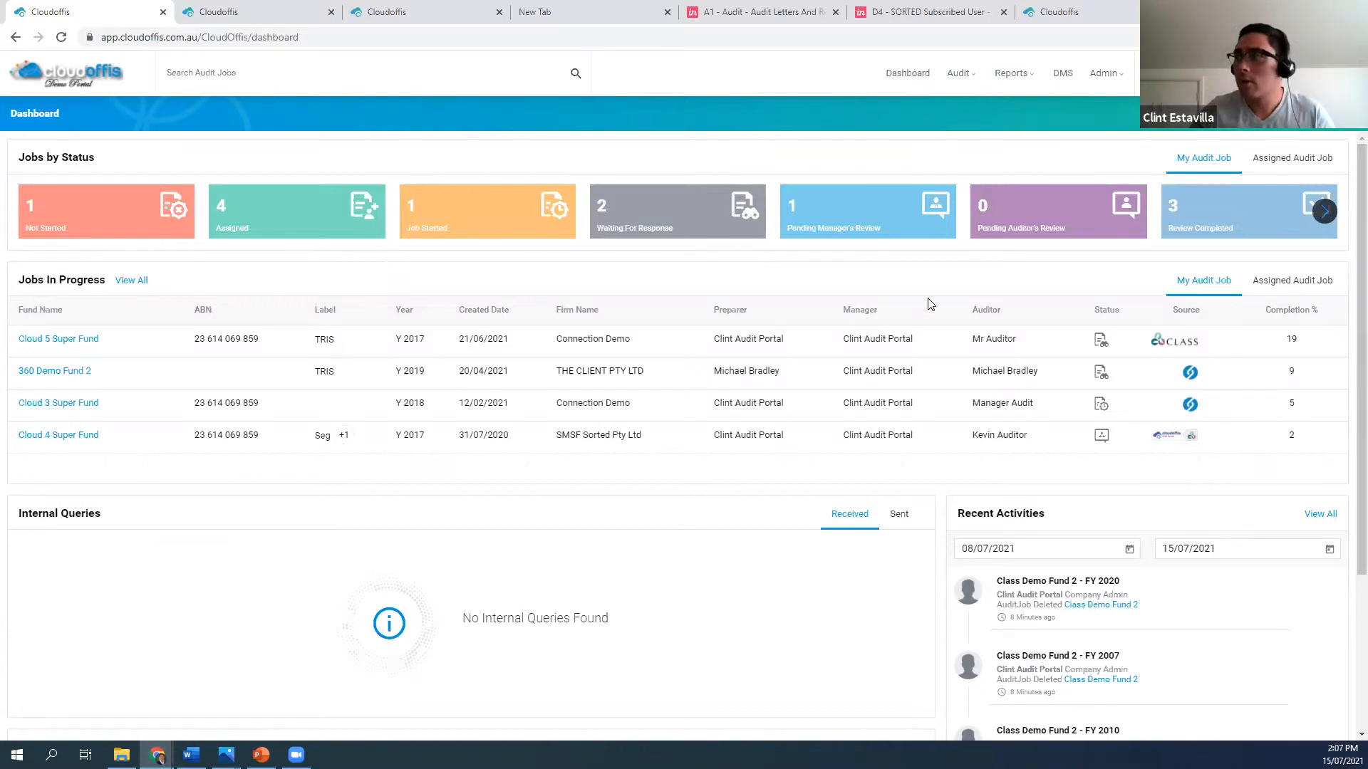
Examine the Review Completed jobs and the full My Audit Job list, and return to look over the dashboard's internal and external queries
{"action": "left_click", "coordinate": [1197, 221]}
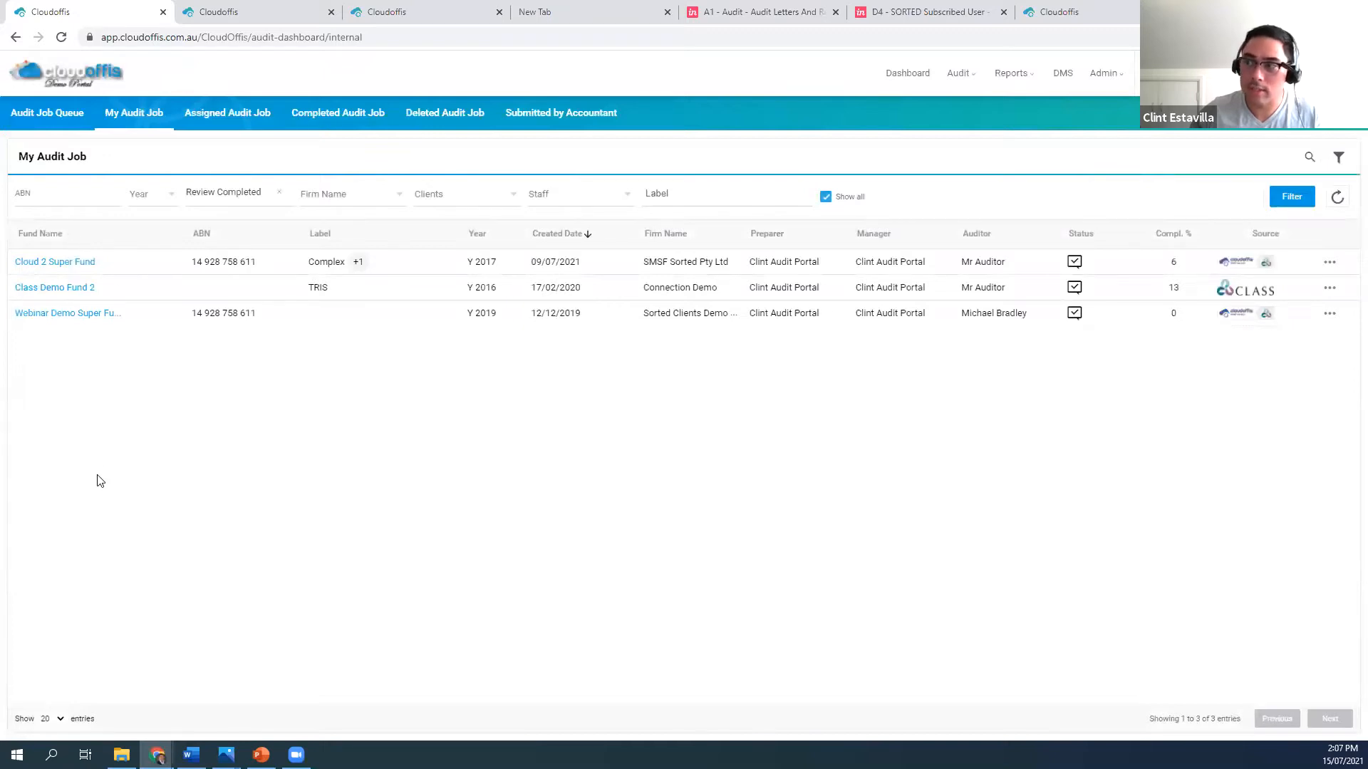
{"action": "left_click", "coordinate": [63, 78]}
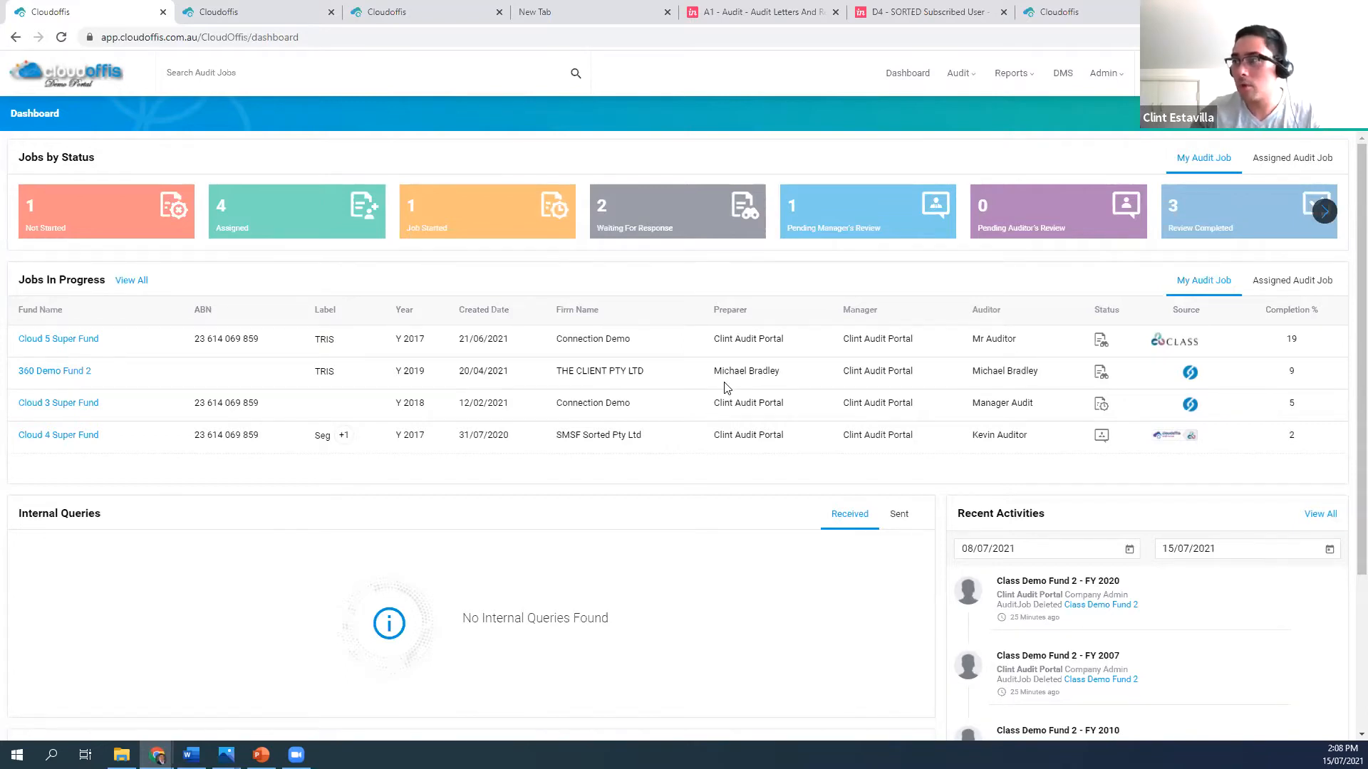
{"action": "left_click", "coordinate": [138, 282]}
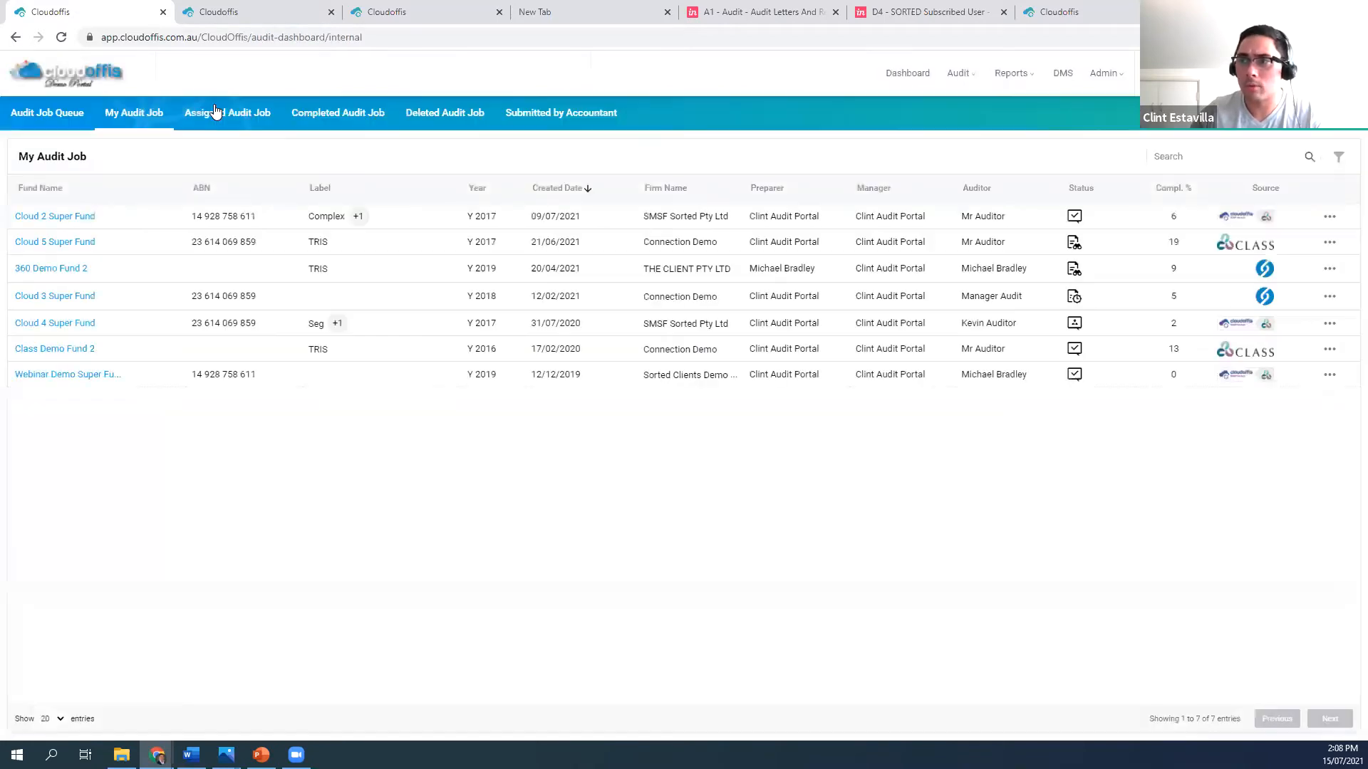
{"action": "left_click", "coordinate": [77, 81]}
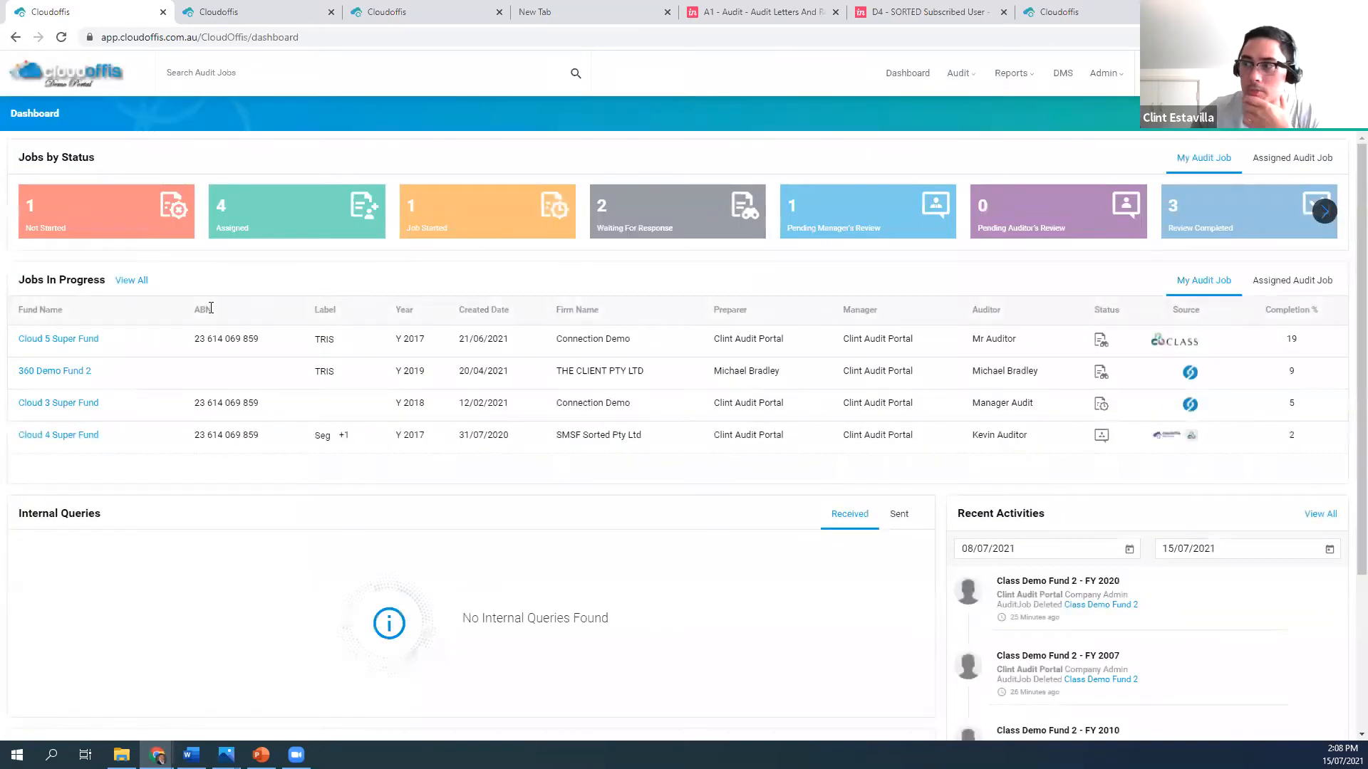
{"action": "scroll", "coordinate": [211, 308], "scroll_direction": "down", "scroll_amount": 3}
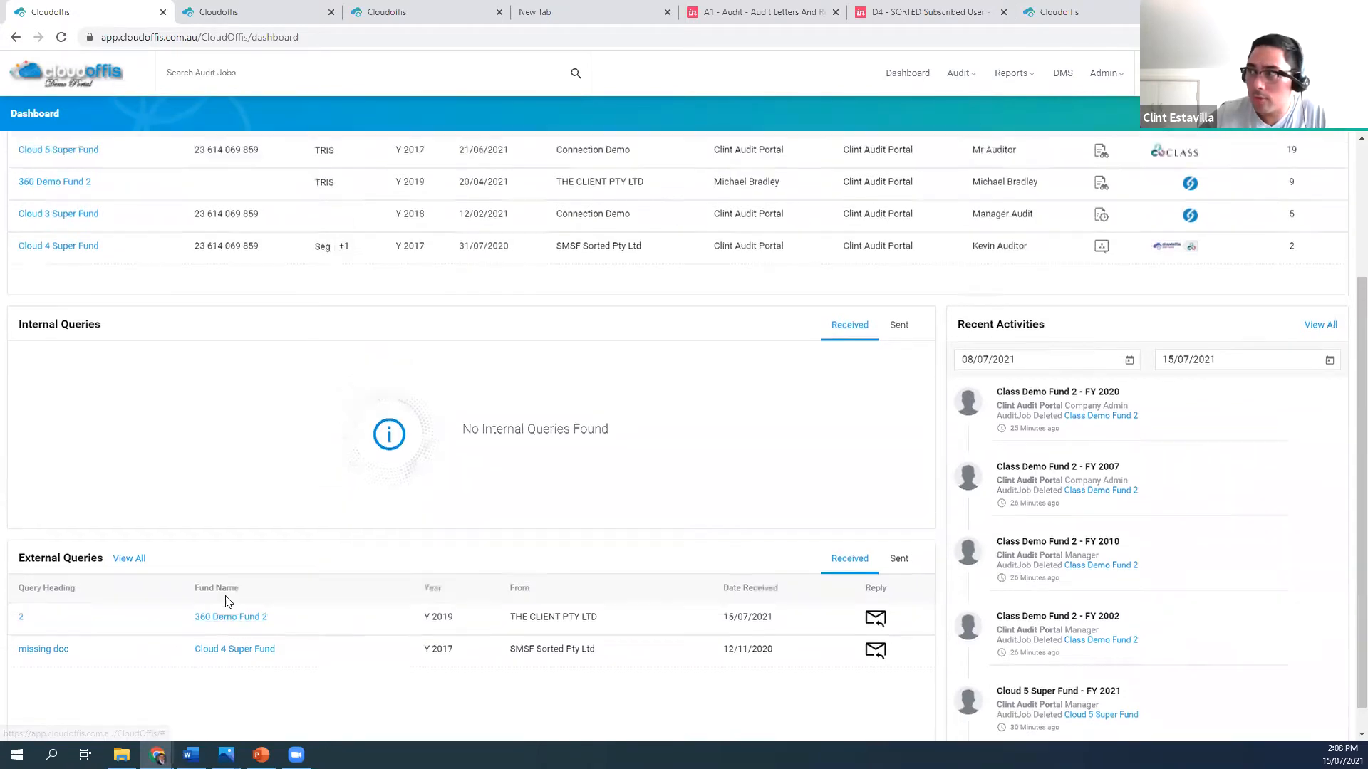
{"action": "scroll", "coordinate": [232, 598], "scroll_direction": "up", "scroll_amount": 3}
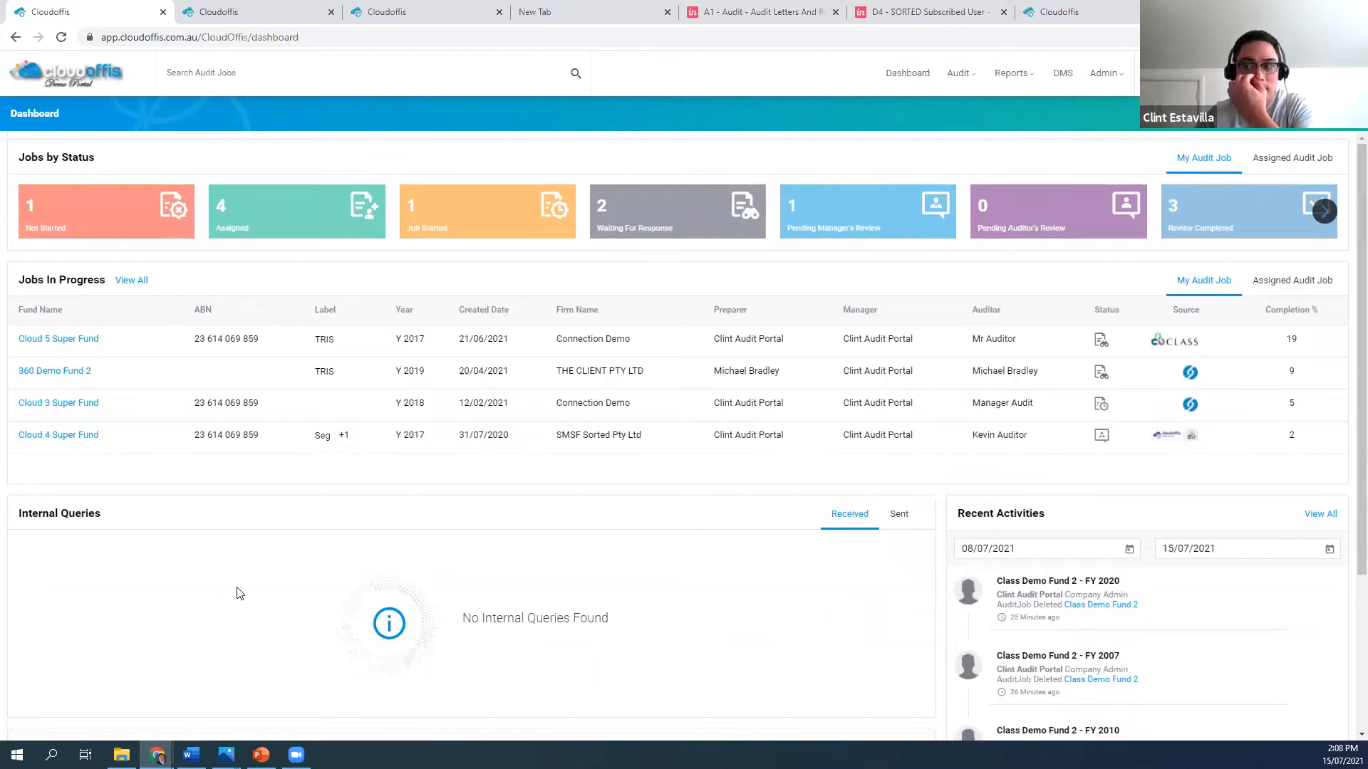
Open the list of connected clients and view the Connect New Business form, cancelling it without connecting anyone
{"action": "left_click", "coordinate": [1105, 78]}
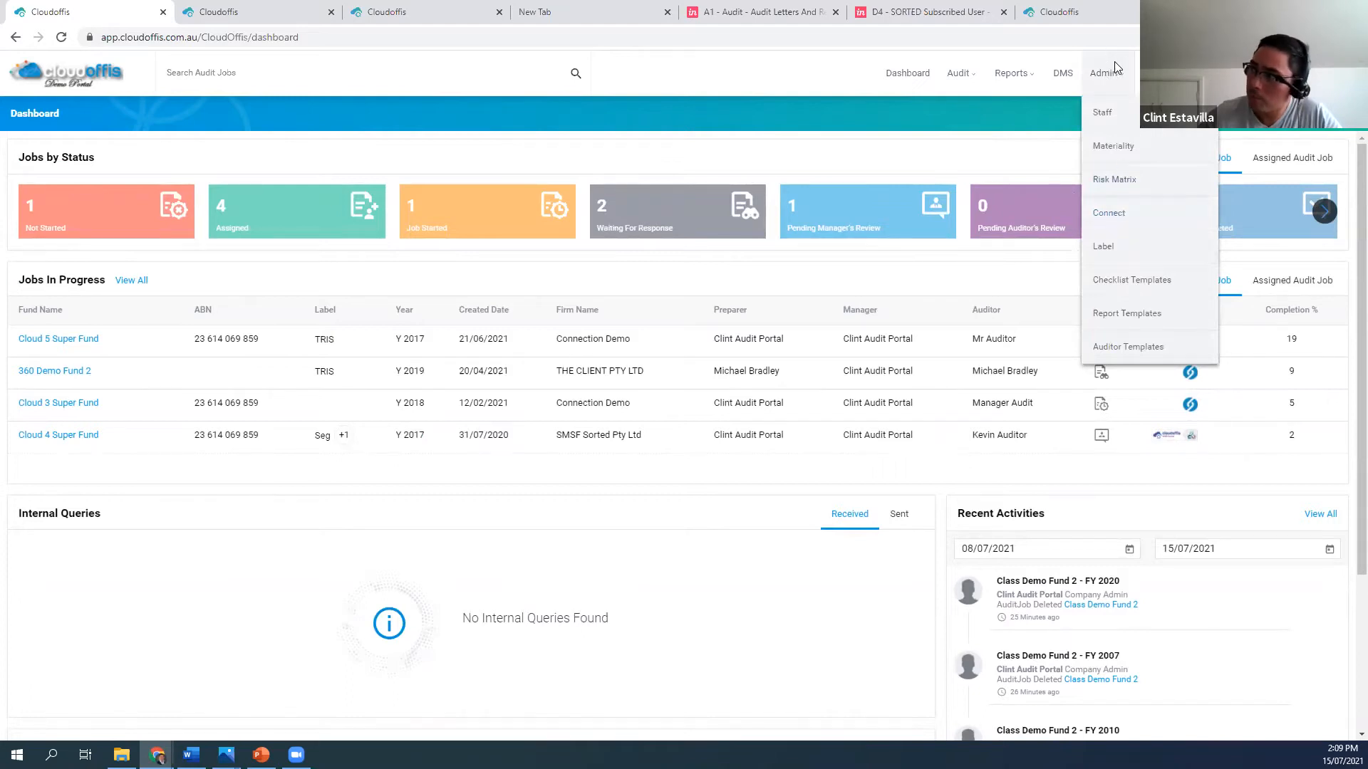
{"action": "left_click", "coordinate": [1123, 216]}
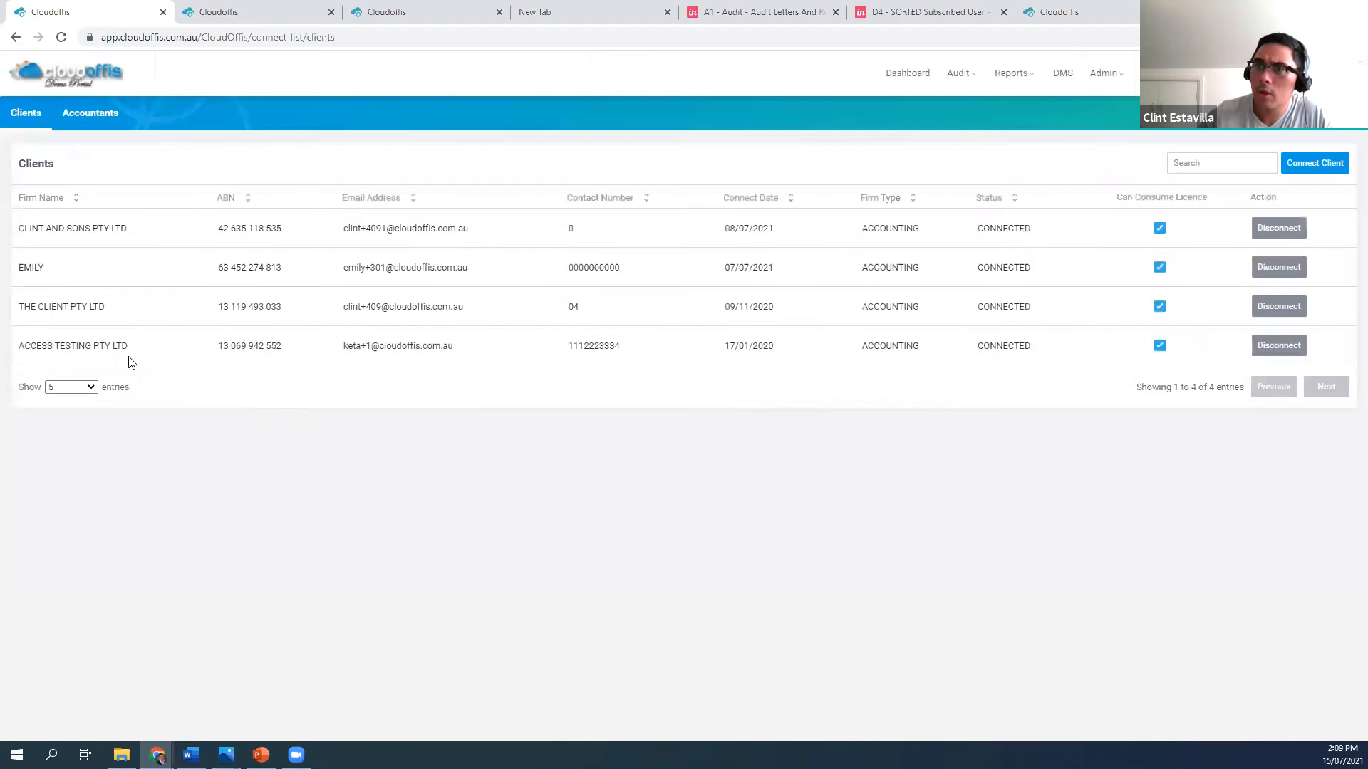
{"action": "left_click", "coordinate": [1298, 165]}
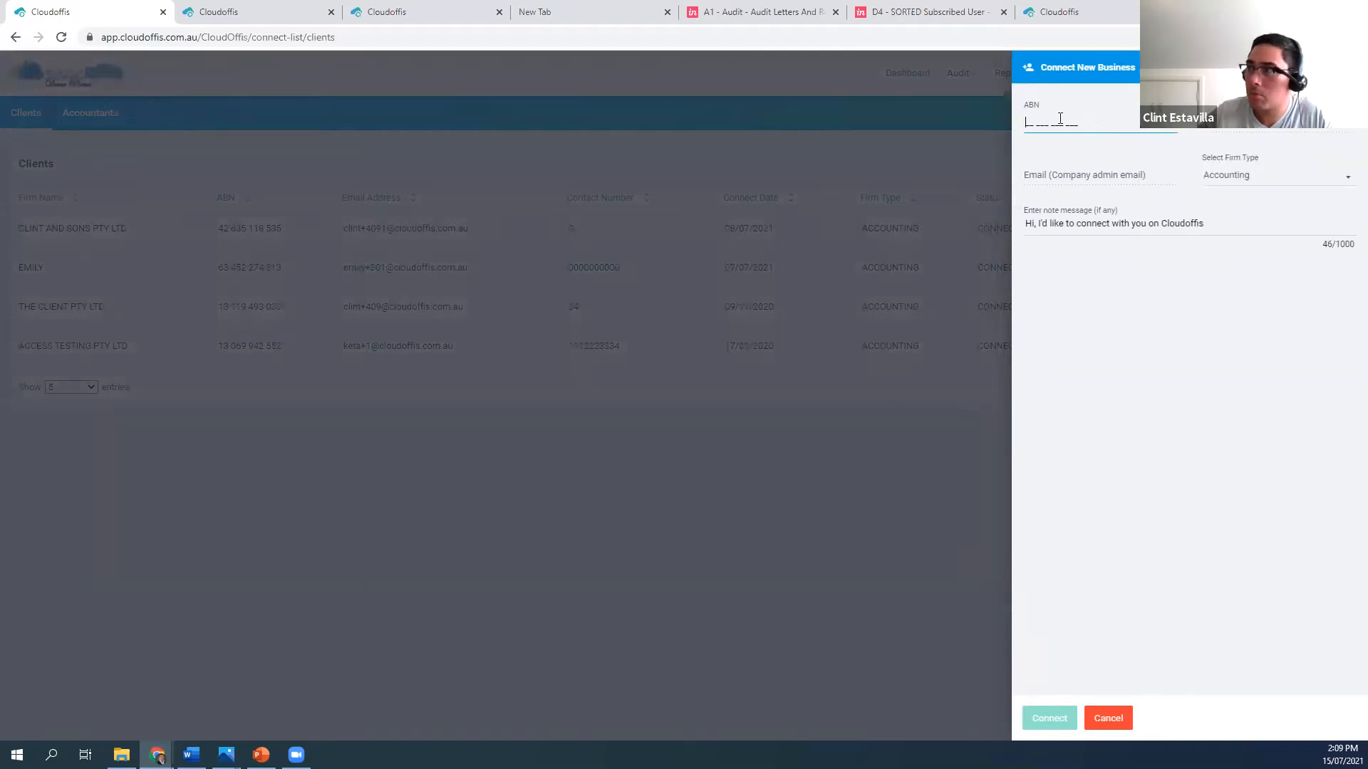
{"action": "left_click", "coordinate": [1118, 164]}
{"action": "left_click", "coordinate": [1108, 725]}
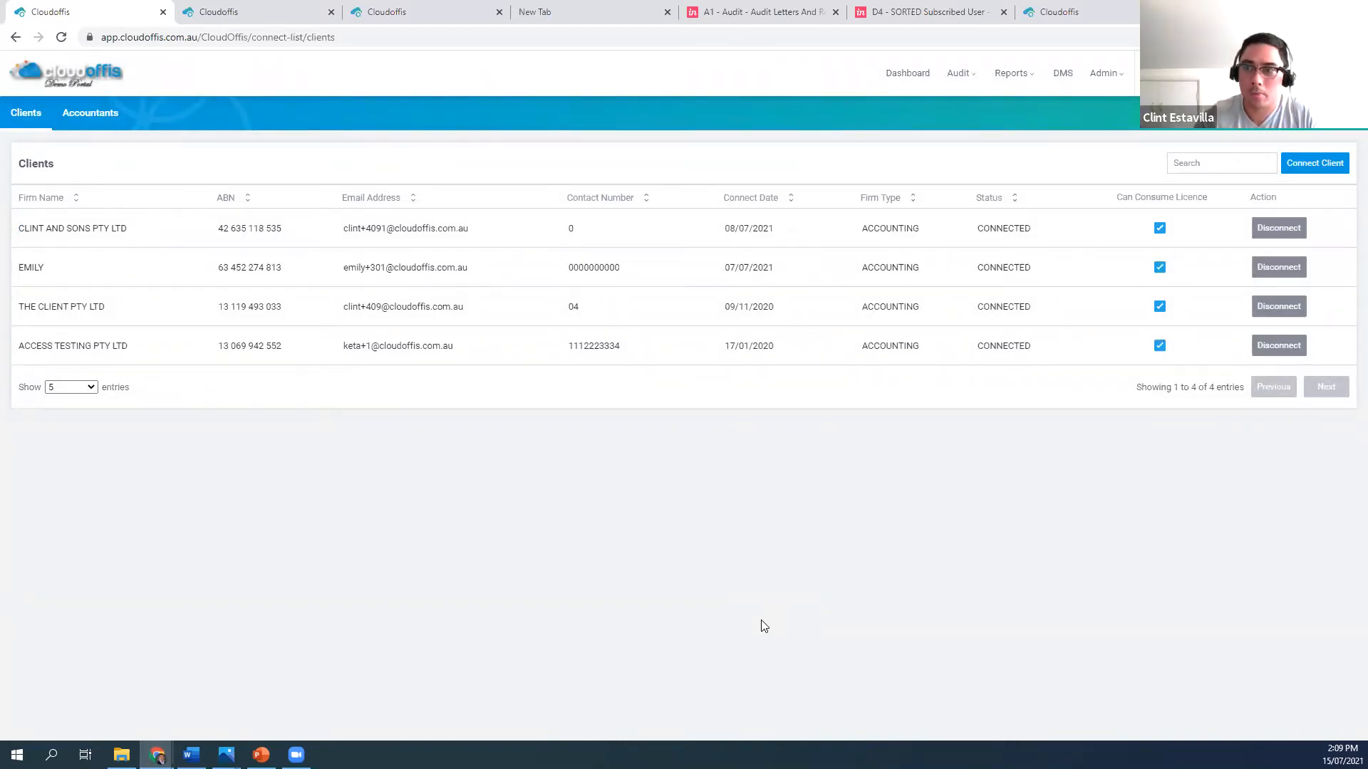
Switch to the accountant's Cloudoffis portal, close the raised queries for 360 Demo Fund 2, and look over its dashboard
{"action": "left_click", "coordinate": [252, 13]}
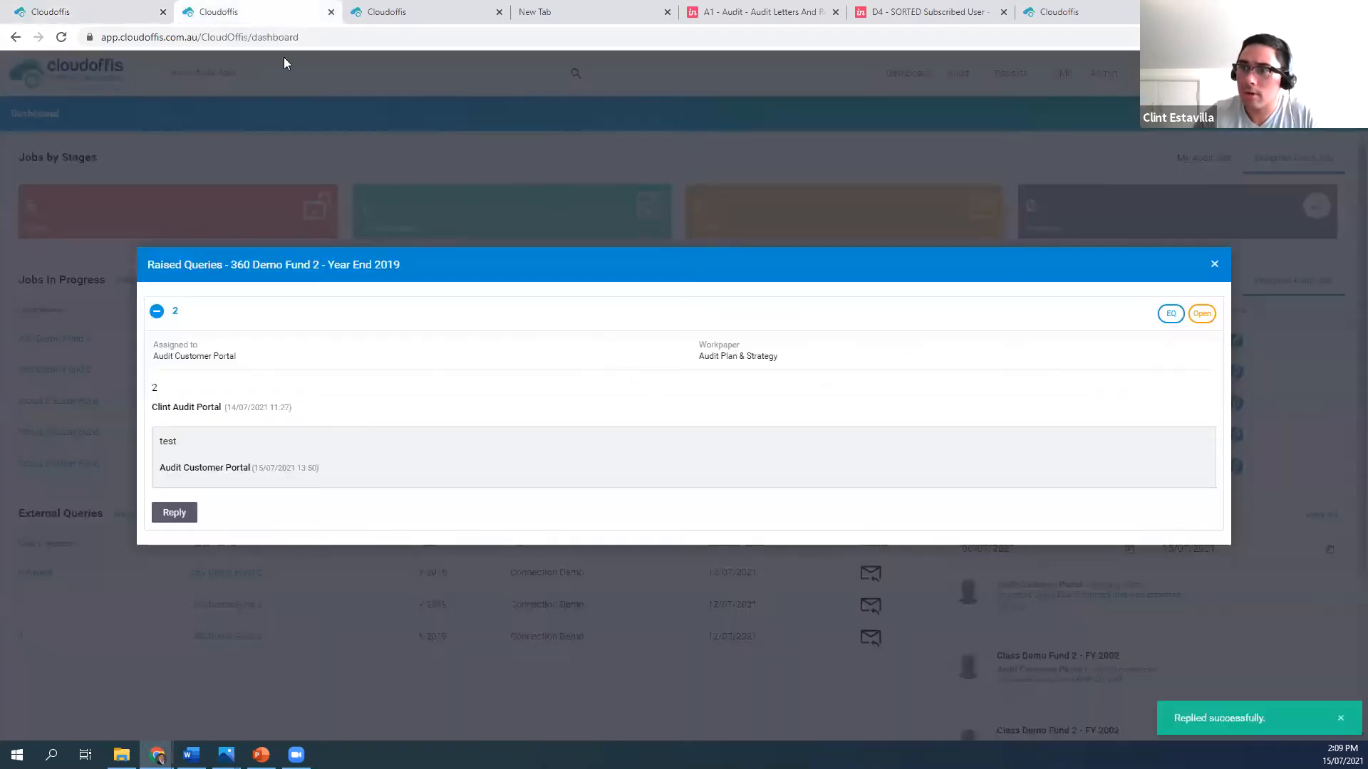
{"action": "left_click", "coordinate": [1214, 262]}
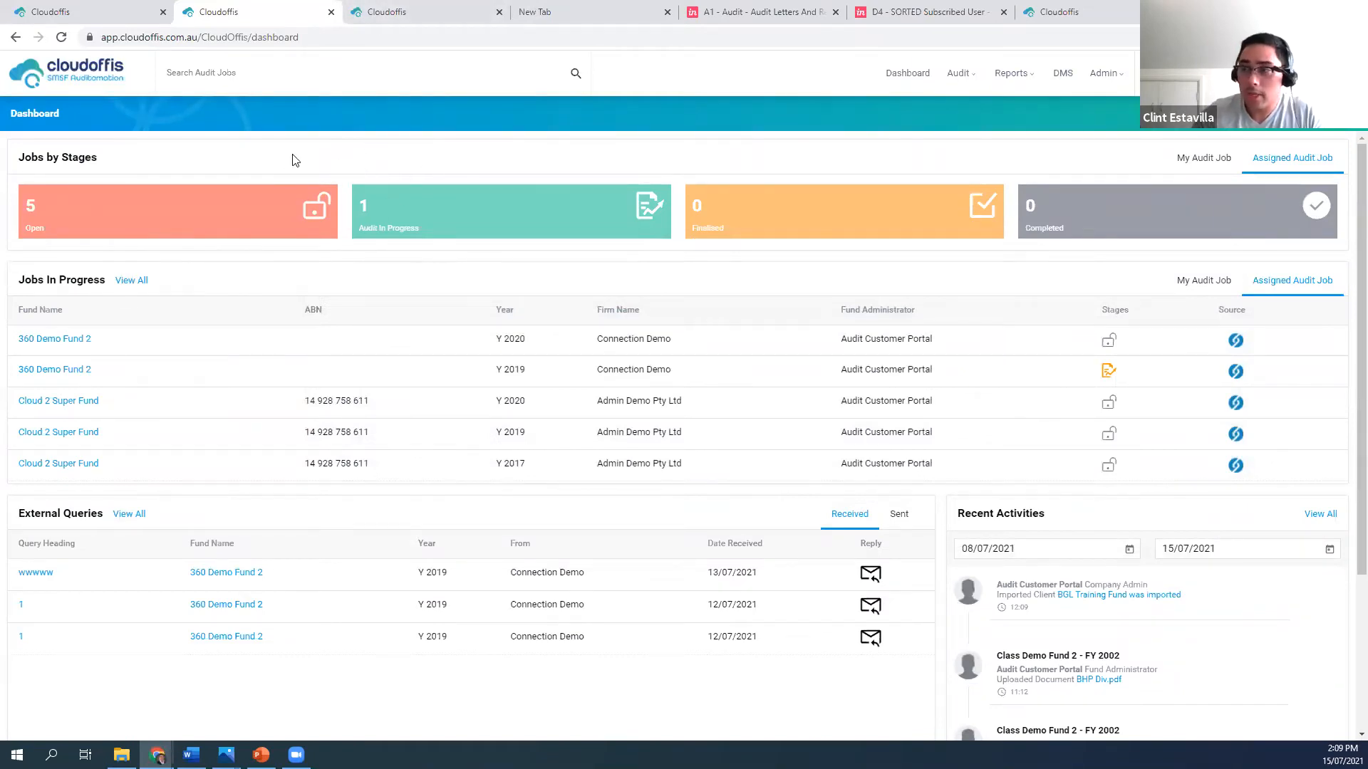
{"action": "scroll", "coordinate": [360, 361], "scroll_direction": "down", "scroll_amount": 1}
{"action": "scroll", "coordinate": [360, 391], "scroll_direction": "up", "scroll_amount": 1}
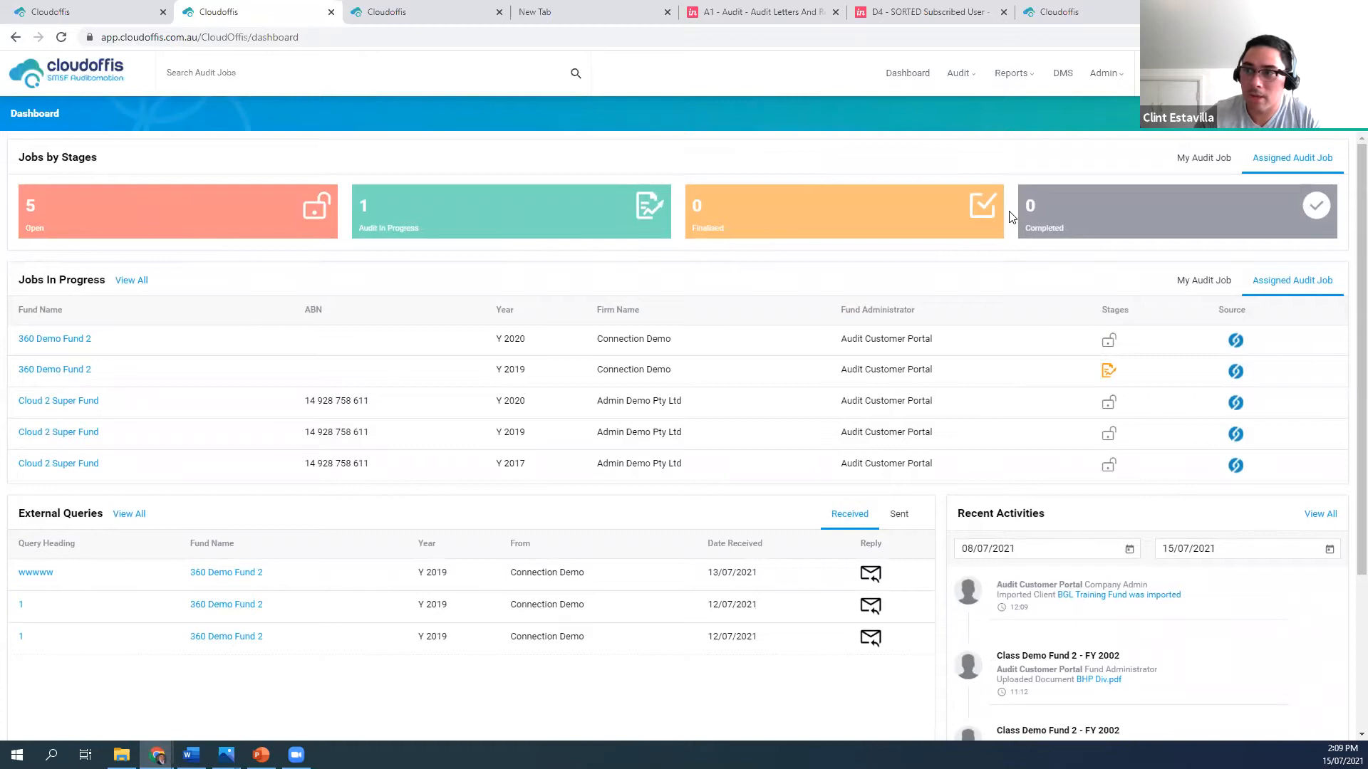
View all assigned audit jobs and the actions available for the 2020 360 Demo Fund 2 job, and return to the dashboard overview
{"action": "left_click", "coordinate": [131, 282]}
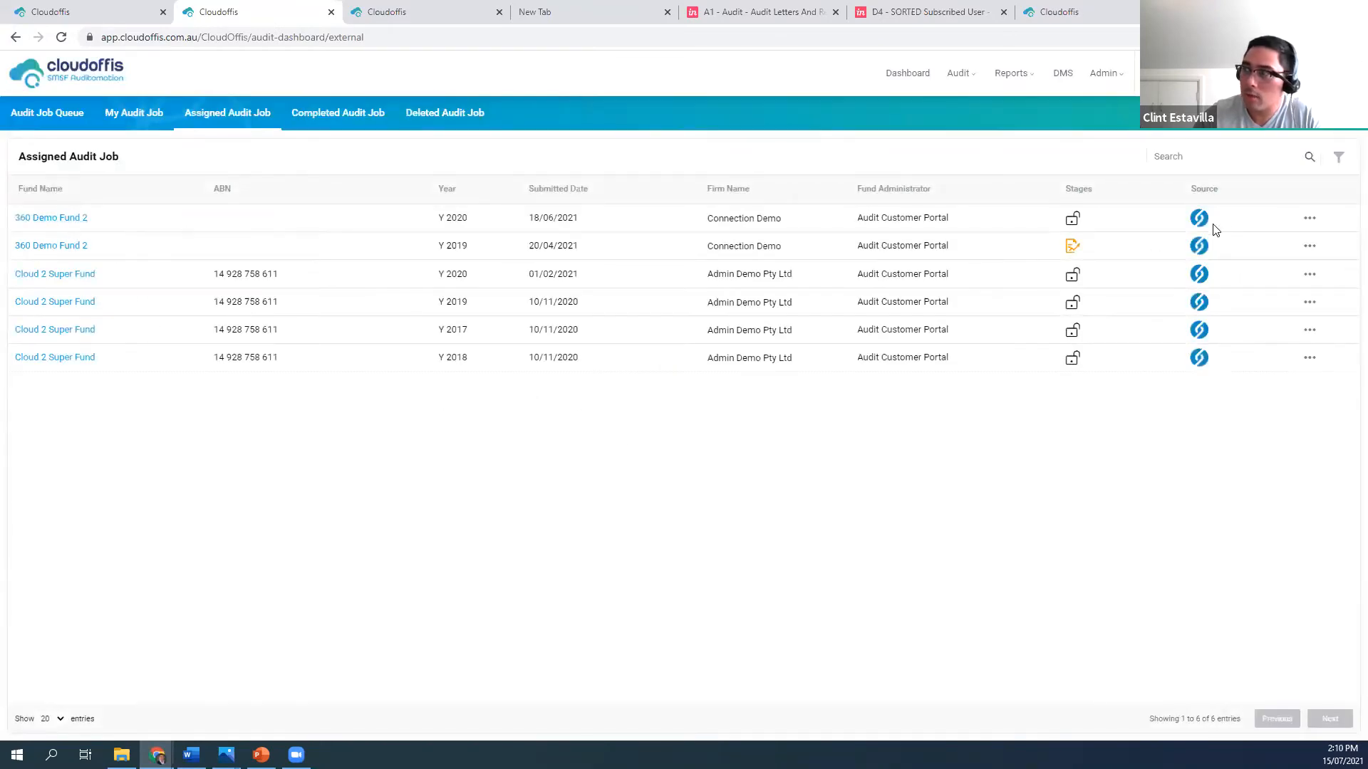
{"action": "left_click", "coordinate": [1310, 220]}
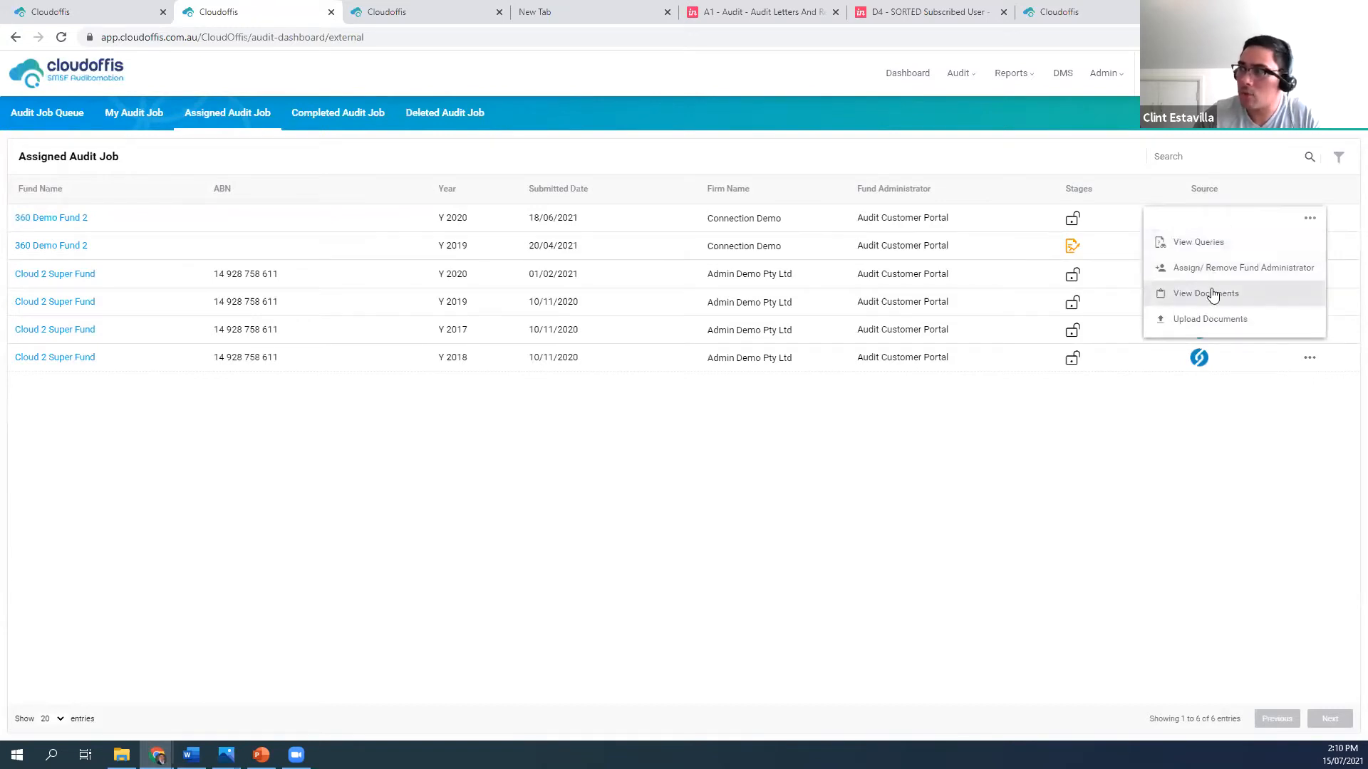
{"action": "left_click", "coordinate": [1211, 421]}
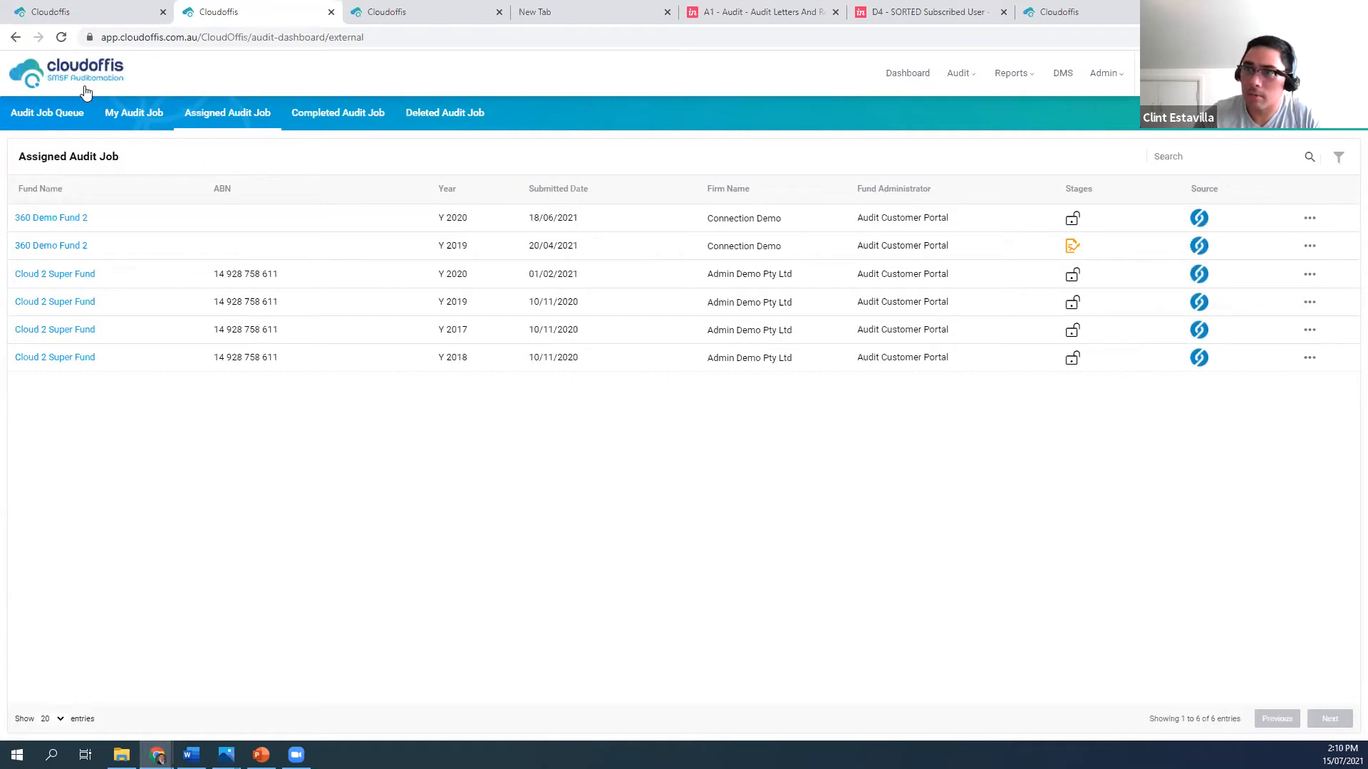
{"action": "left_click", "coordinate": [48, 85]}
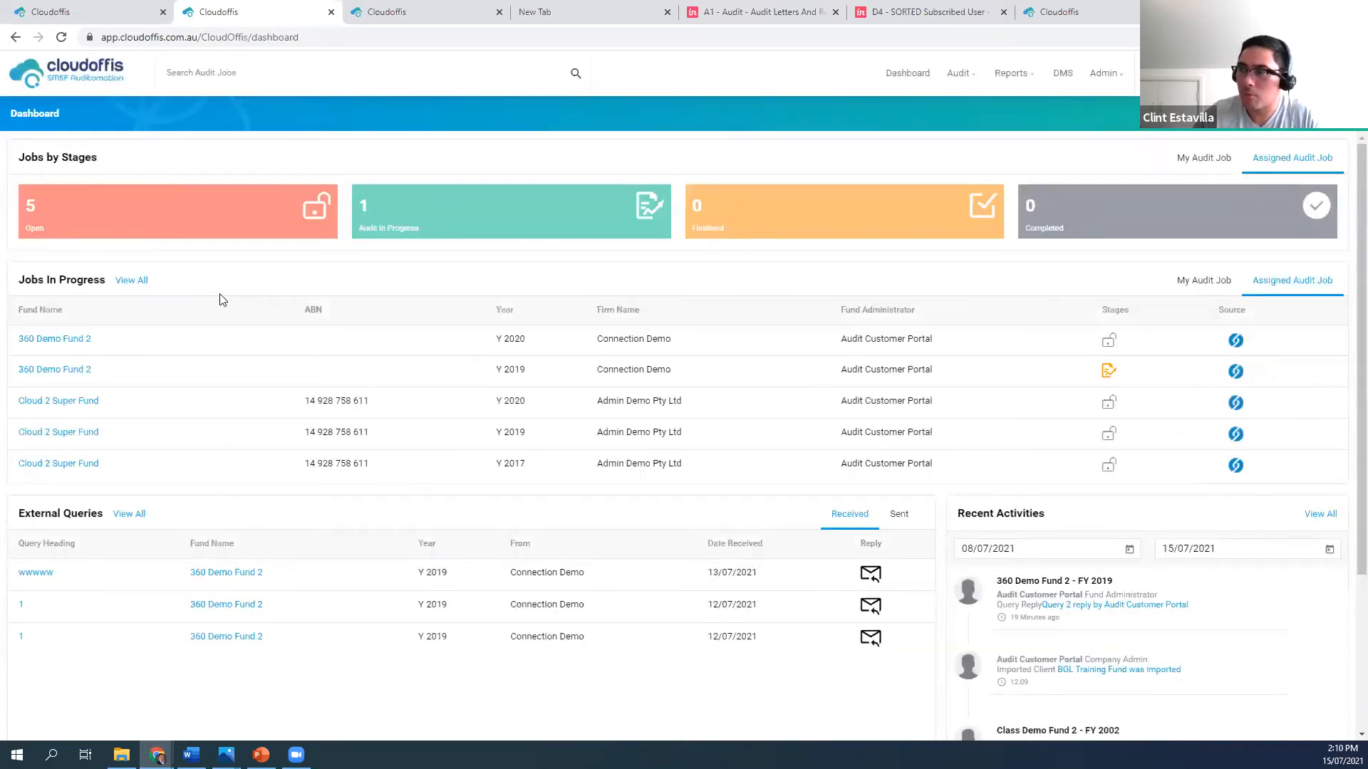
{"action": "scroll", "coordinate": [331, 367], "scroll_direction": "down", "scroll_amount": 2}
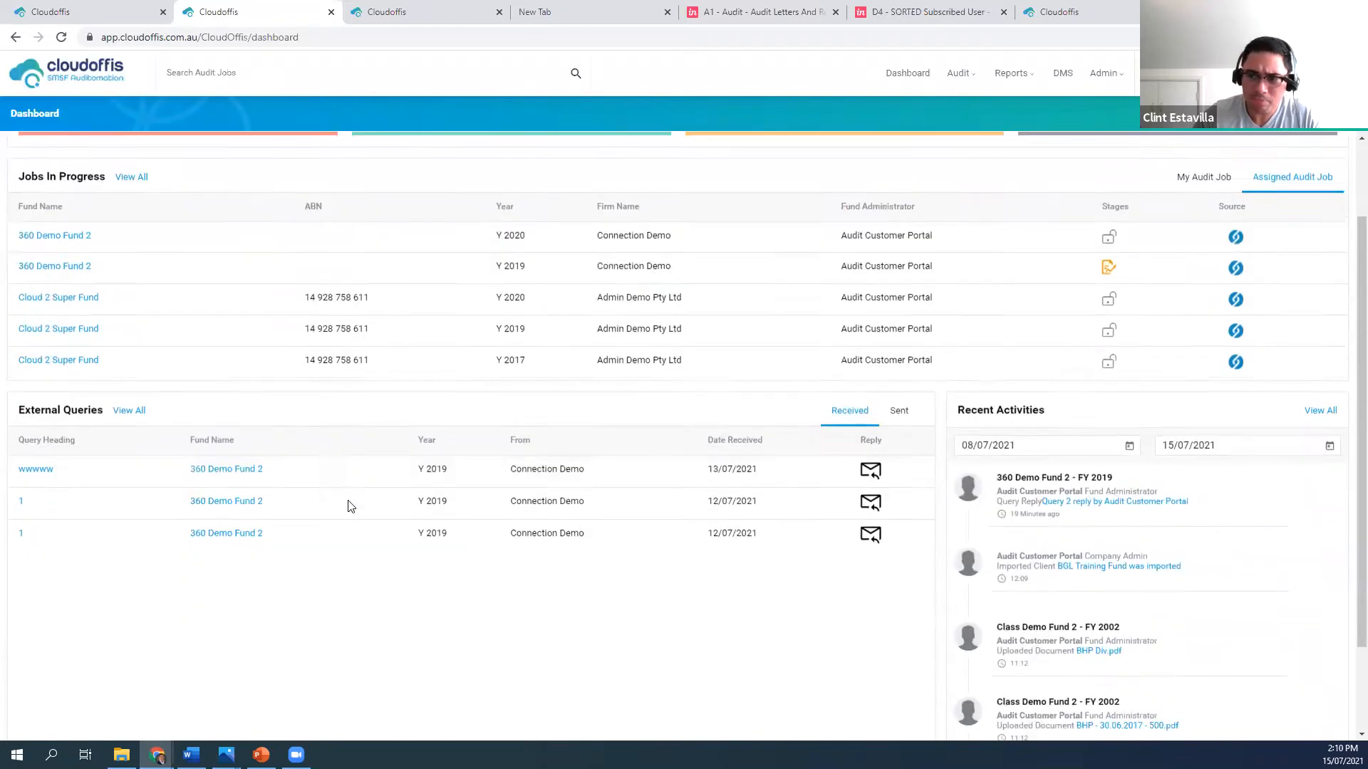
{"action": "scroll", "coordinate": [285, 555], "scroll_direction": "up", "scroll_amount": 2}
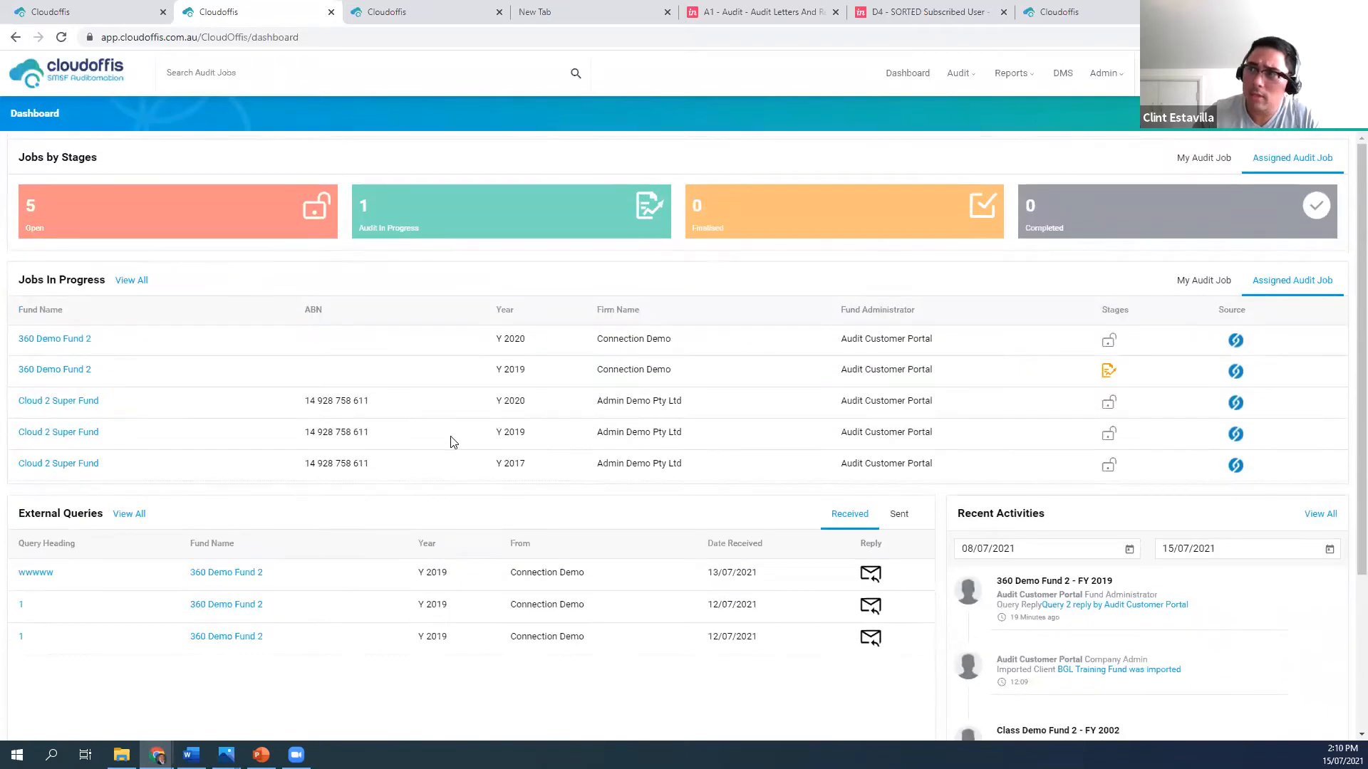
In Auditor Templates, select the Audit Engagement Letter Template for financial year 2022 and all funds, cancelling before generating the letters
{"action": "left_click", "coordinate": [1108, 81]}
{"action": "left_click", "coordinate": [1120, 214]}
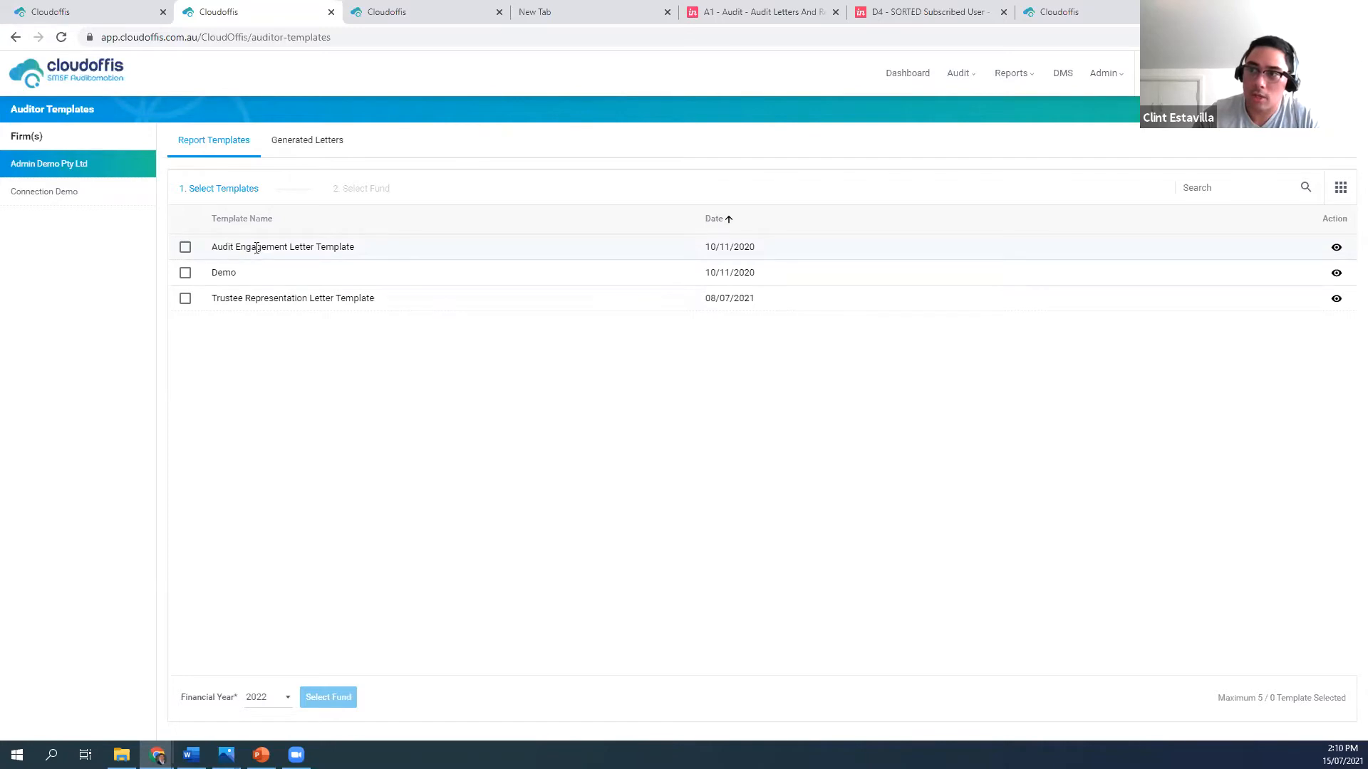
{"action": "left_click", "coordinate": [187, 249]}
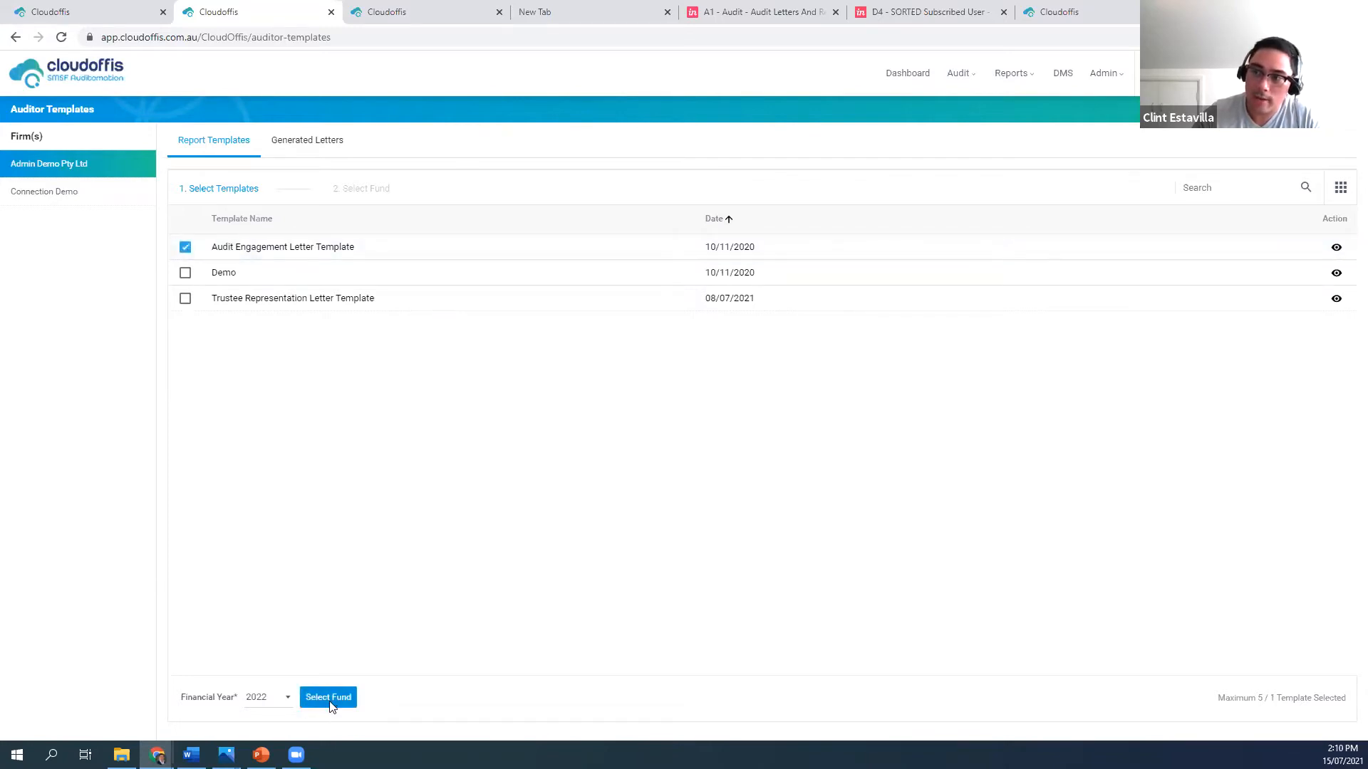
{"action": "left_click", "coordinate": [328, 698]}
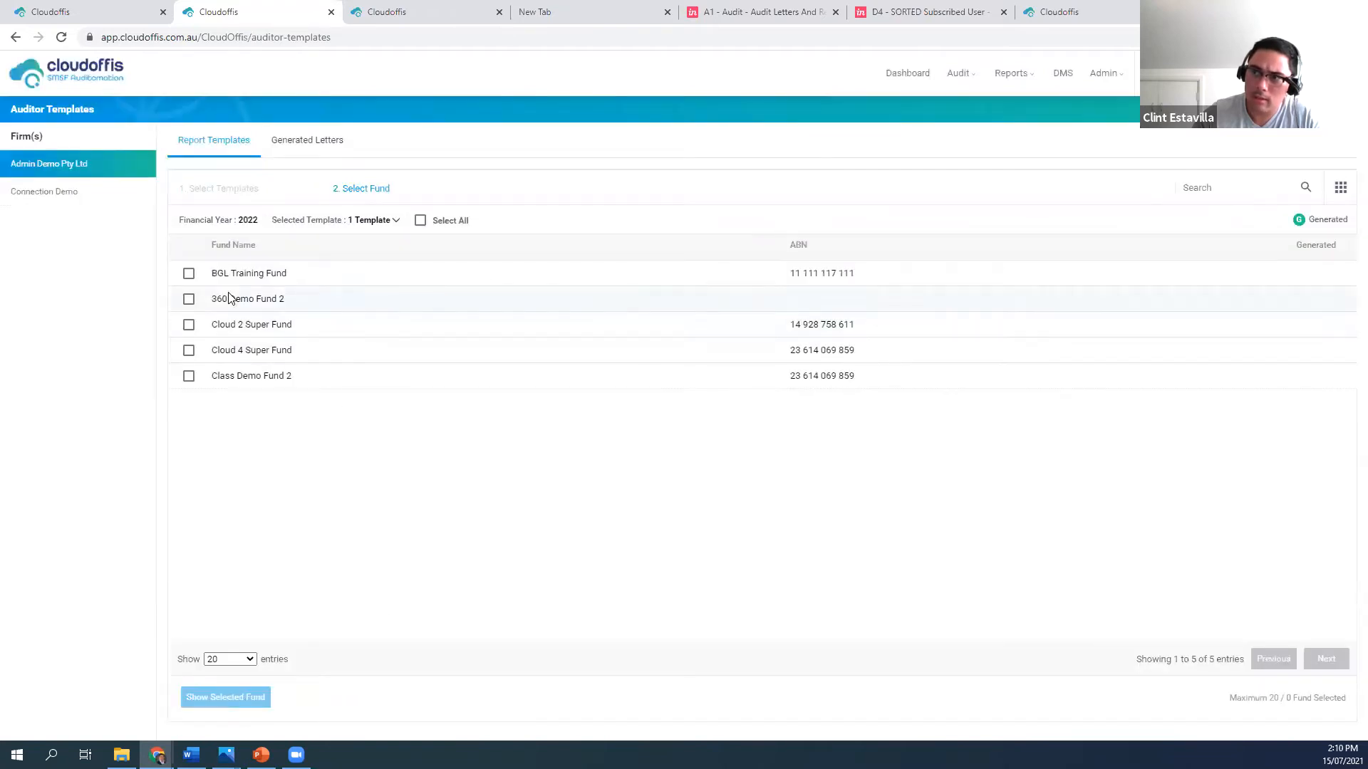
{"action": "left_click", "coordinate": [420, 221]}
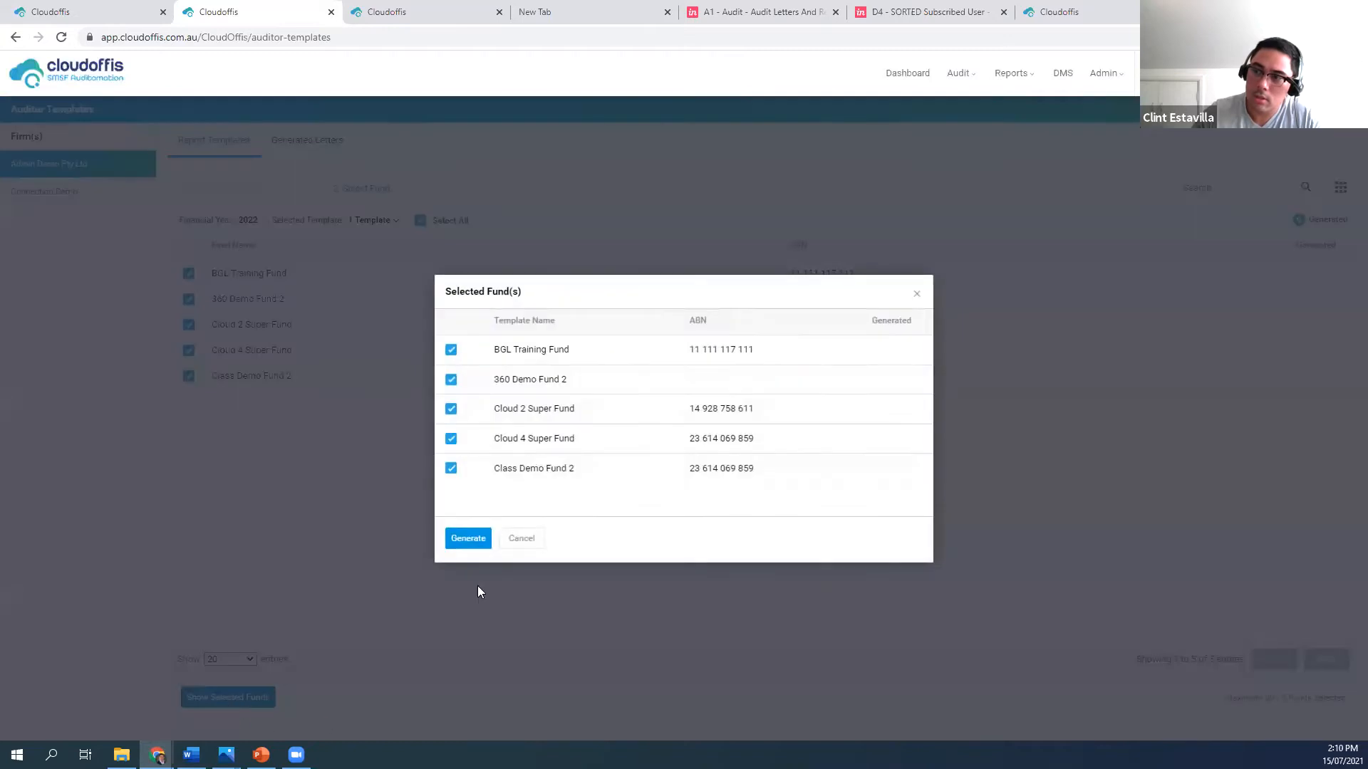
{"action": "left_click", "coordinate": [520, 539]}
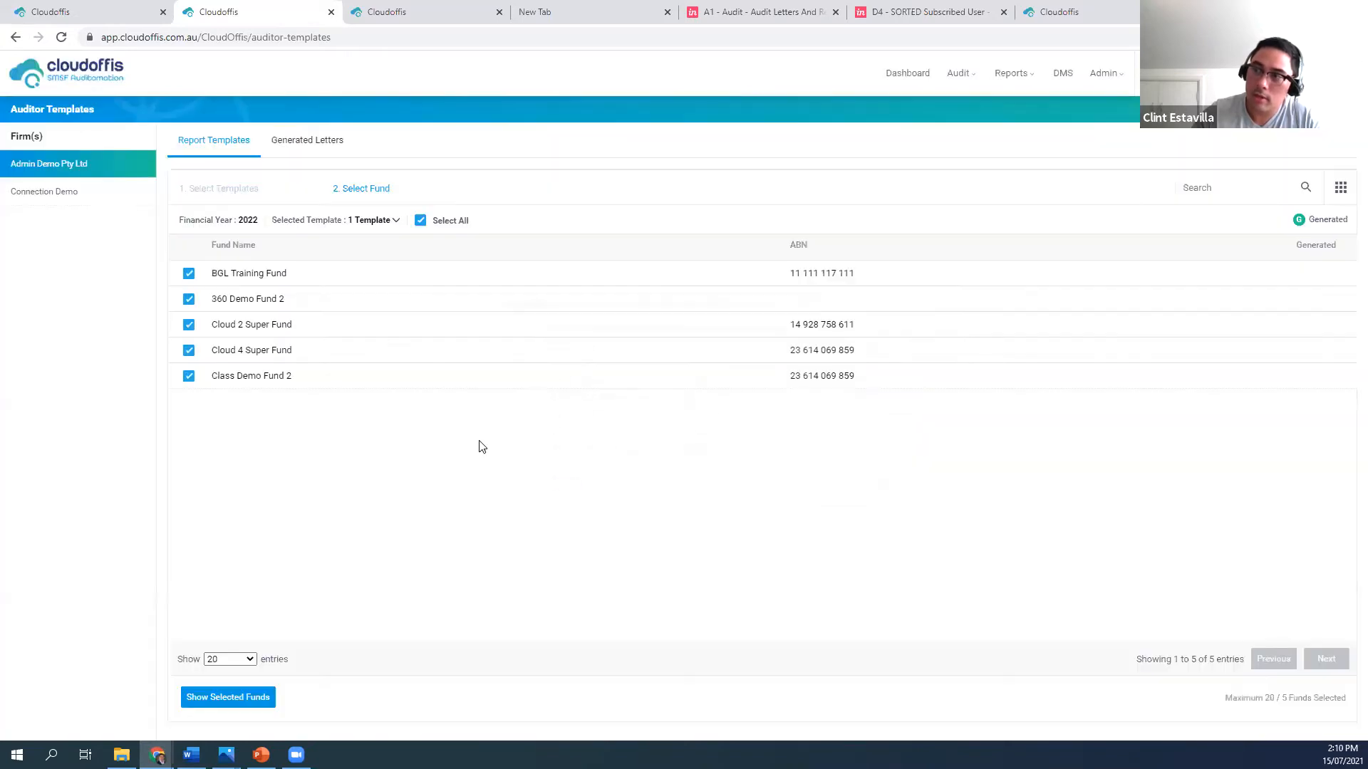
Open the generated 2022 Trustee Representation Letter for 360 Demo Fund 2, read through its numbered sections, and close it
{"action": "left_click", "coordinate": [307, 141]}
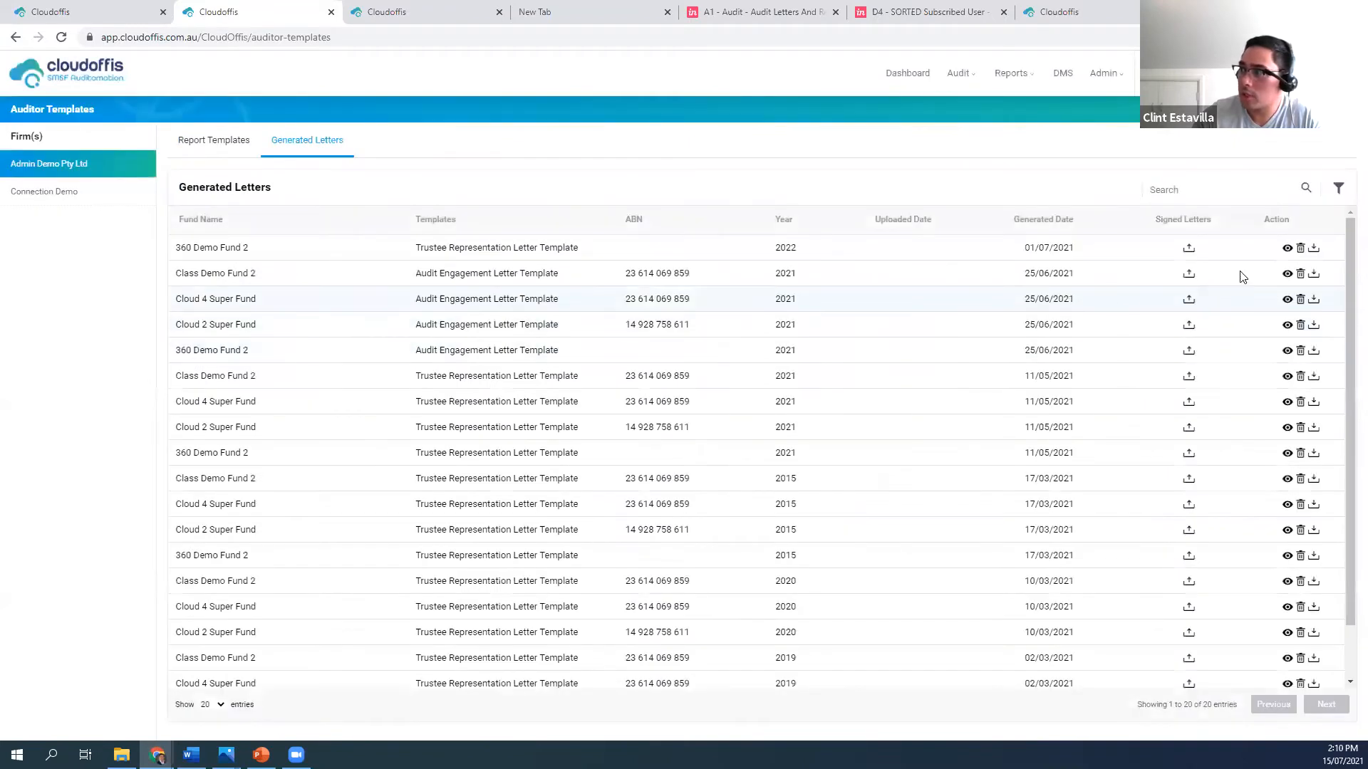
{"action": "left_click", "coordinate": [1288, 249]}
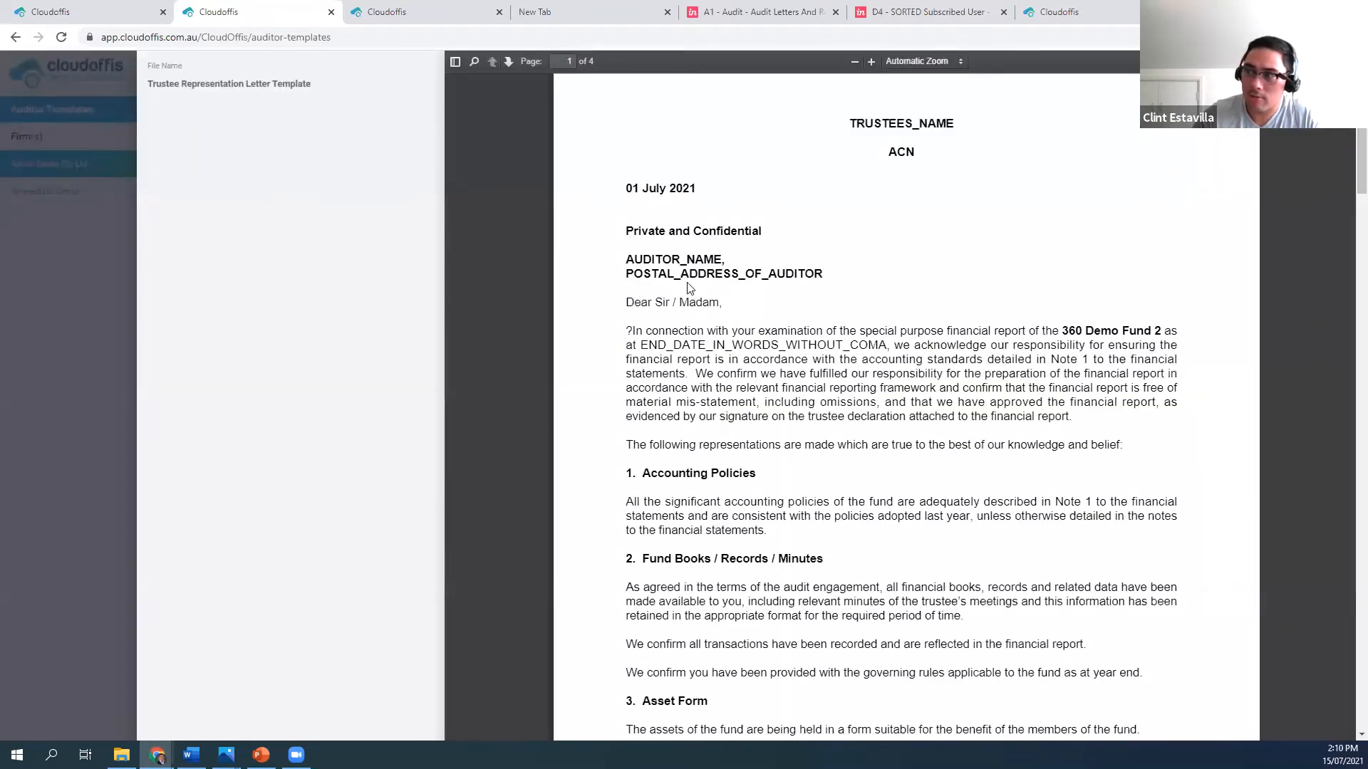
{"action": "scroll", "coordinate": [656, 293], "scroll_direction": "down", "scroll_amount": 3}
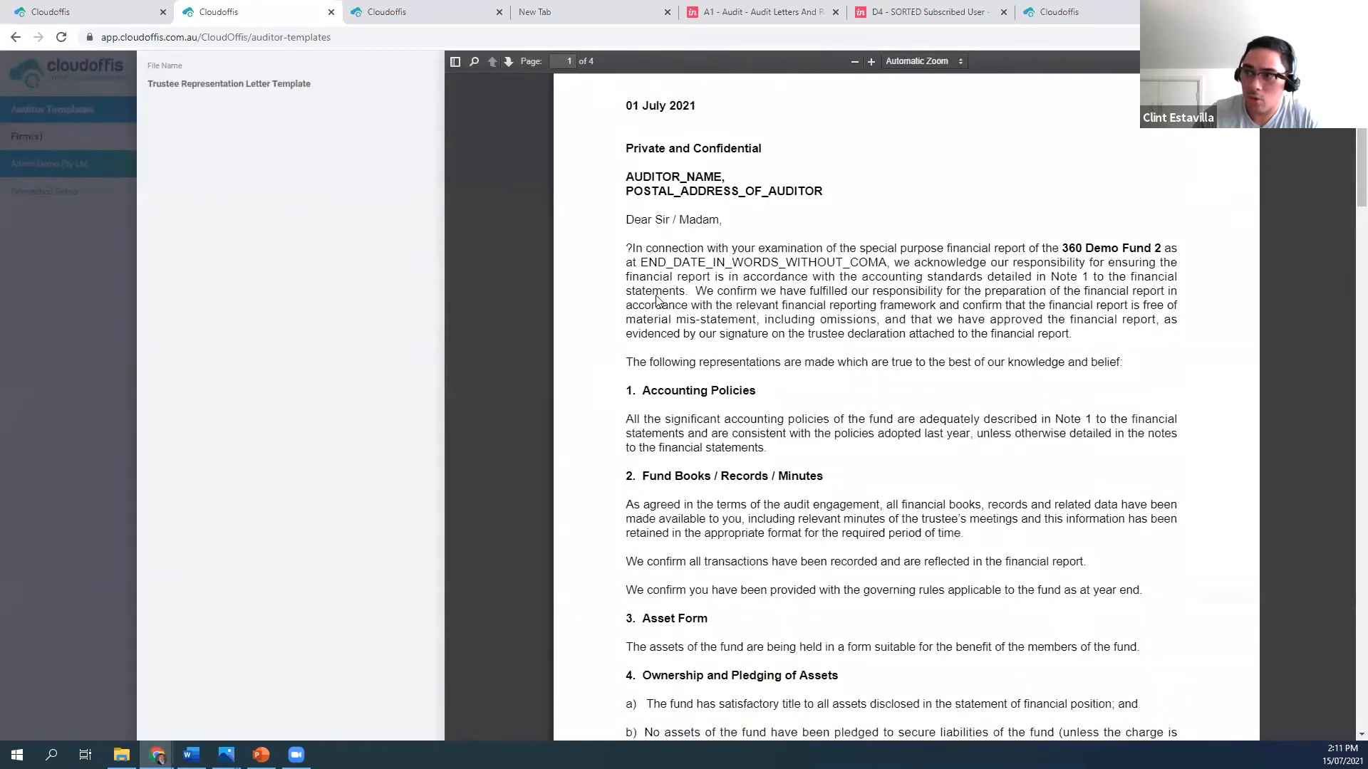
{"action": "scroll", "coordinate": [656, 293], "scroll_direction": "down", "scroll_amount": 5}
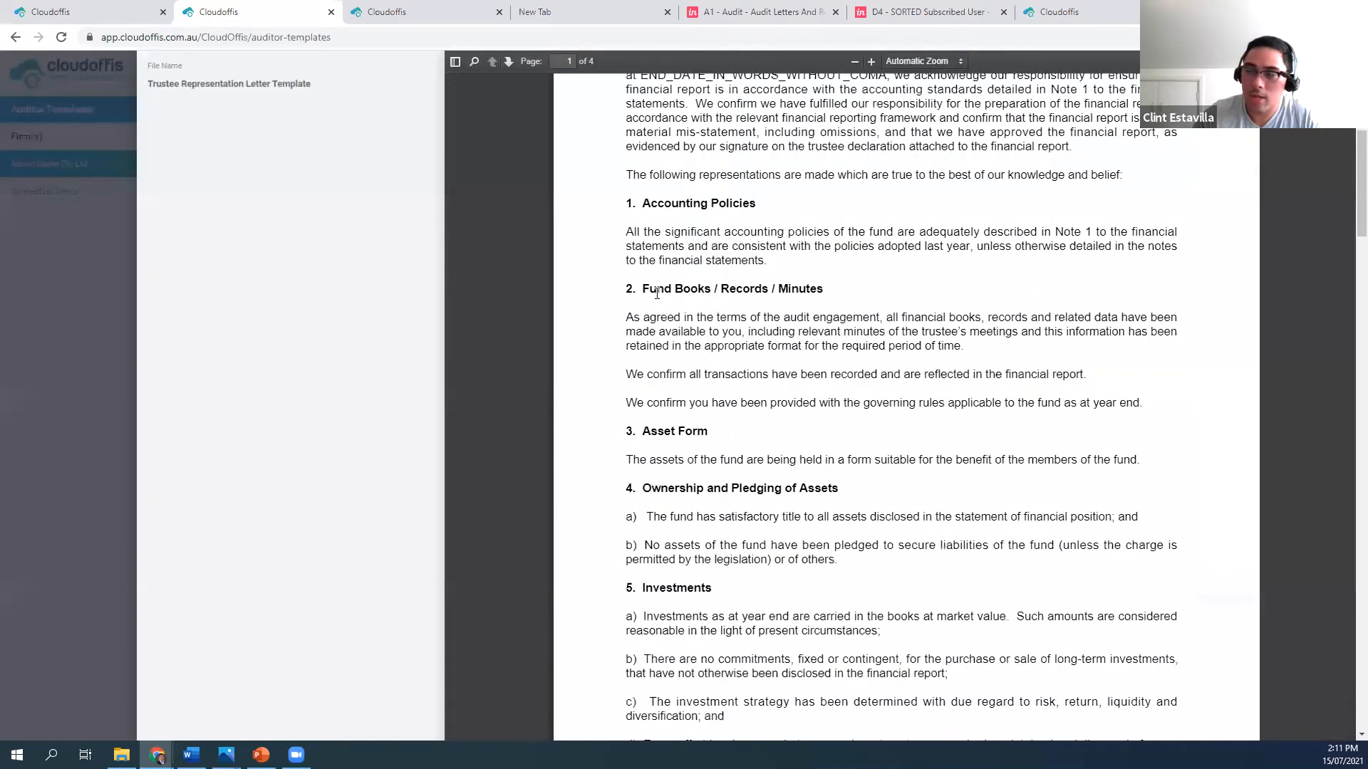
{"action": "scroll", "coordinate": [656, 293], "scroll_direction": "down", "scroll_amount": 15}
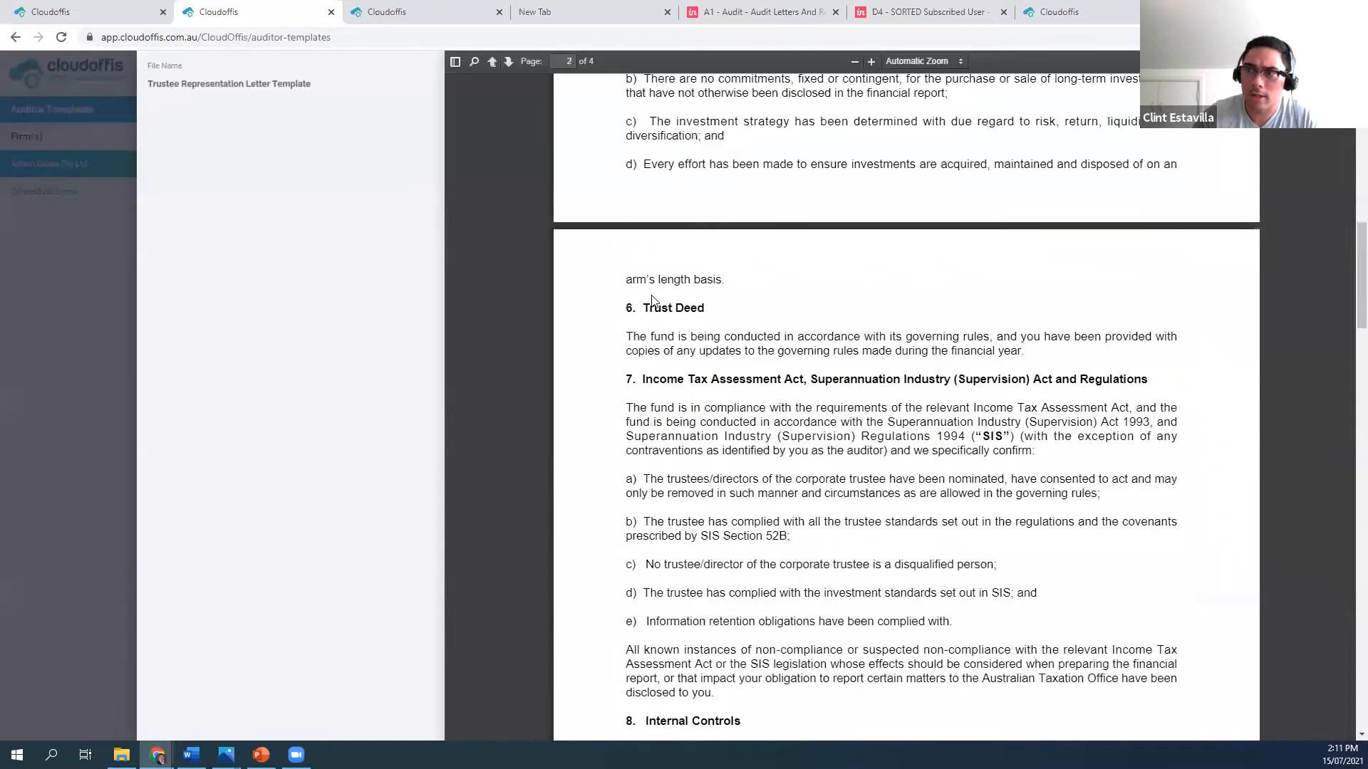
{"action": "scroll", "coordinate": [687, 356], "scroll_direction": "down", "scroll_amount": 20}
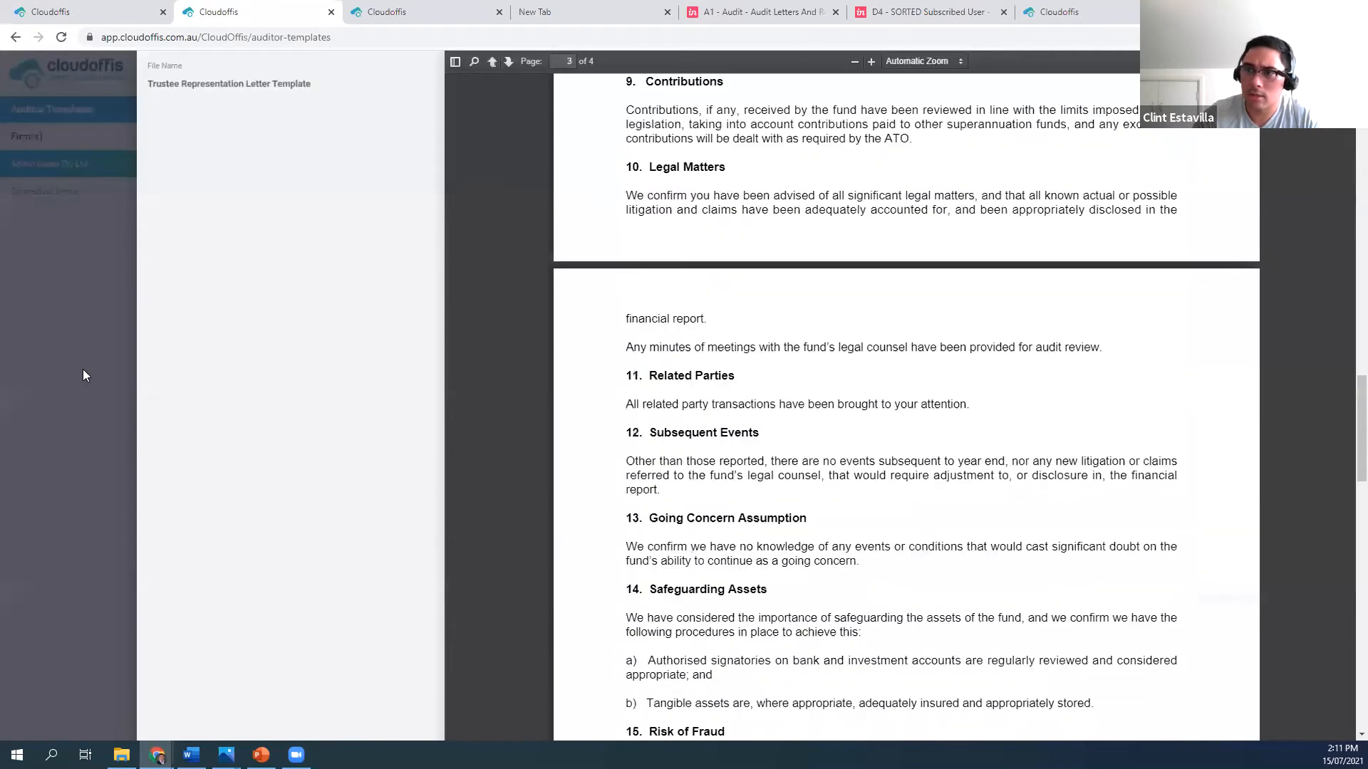
{"action": "scroll", "coordinate": [83, 369], "scroll_direction": "down", "scroll_amount": 6}
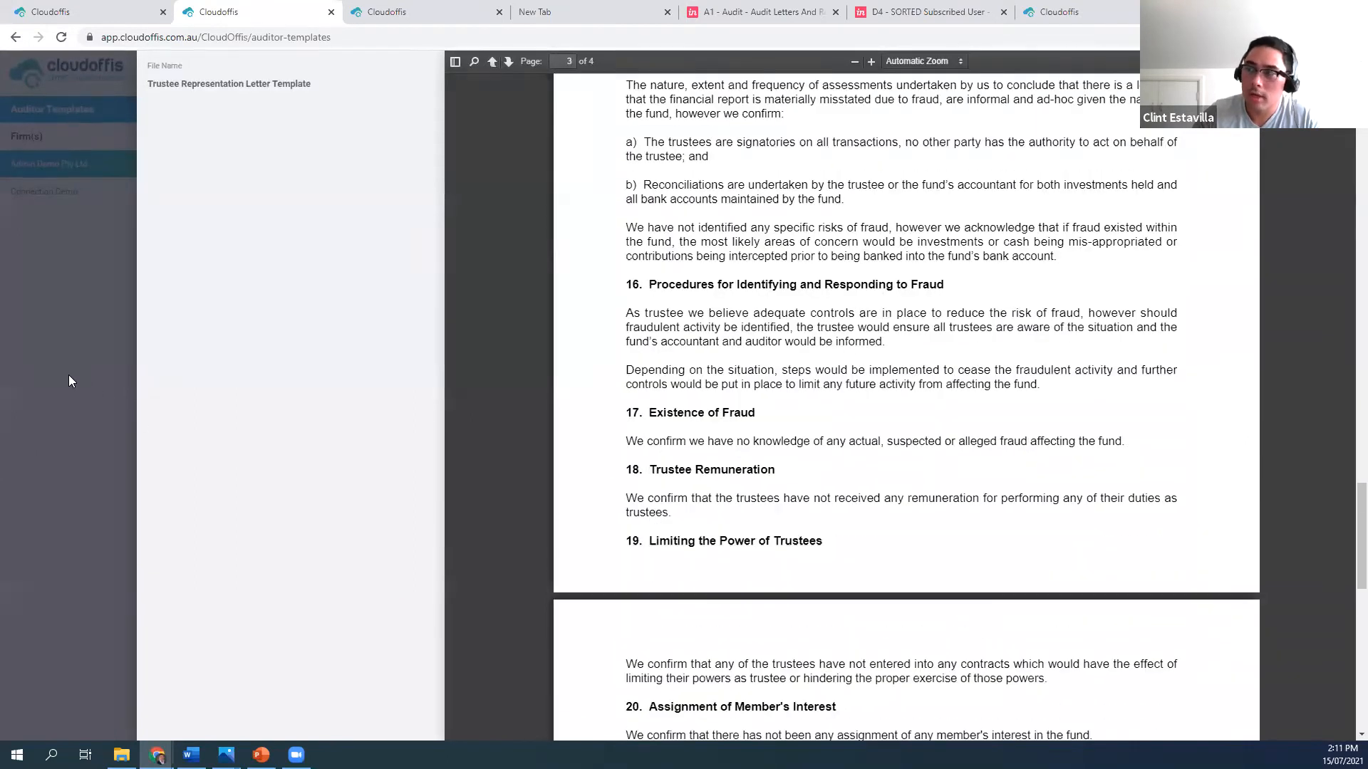
{"action": "left_click", "coordinate": [68, 373]}
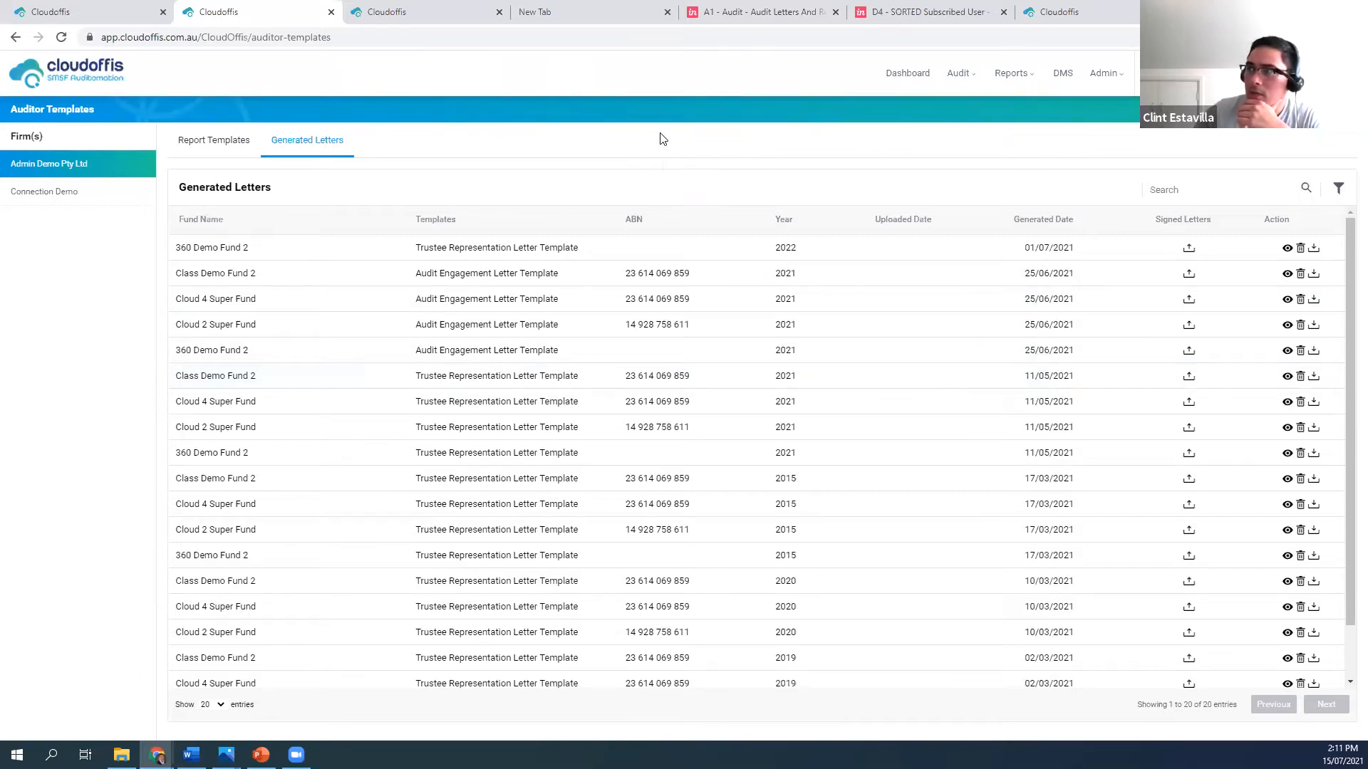
Switch to the InVision prototype and open the signature request for the Wesfarmers 2021 Trustee Representation Letter, choosing Send via DocuSign
{"action": "left_click", "coordinate": [938, 18]}
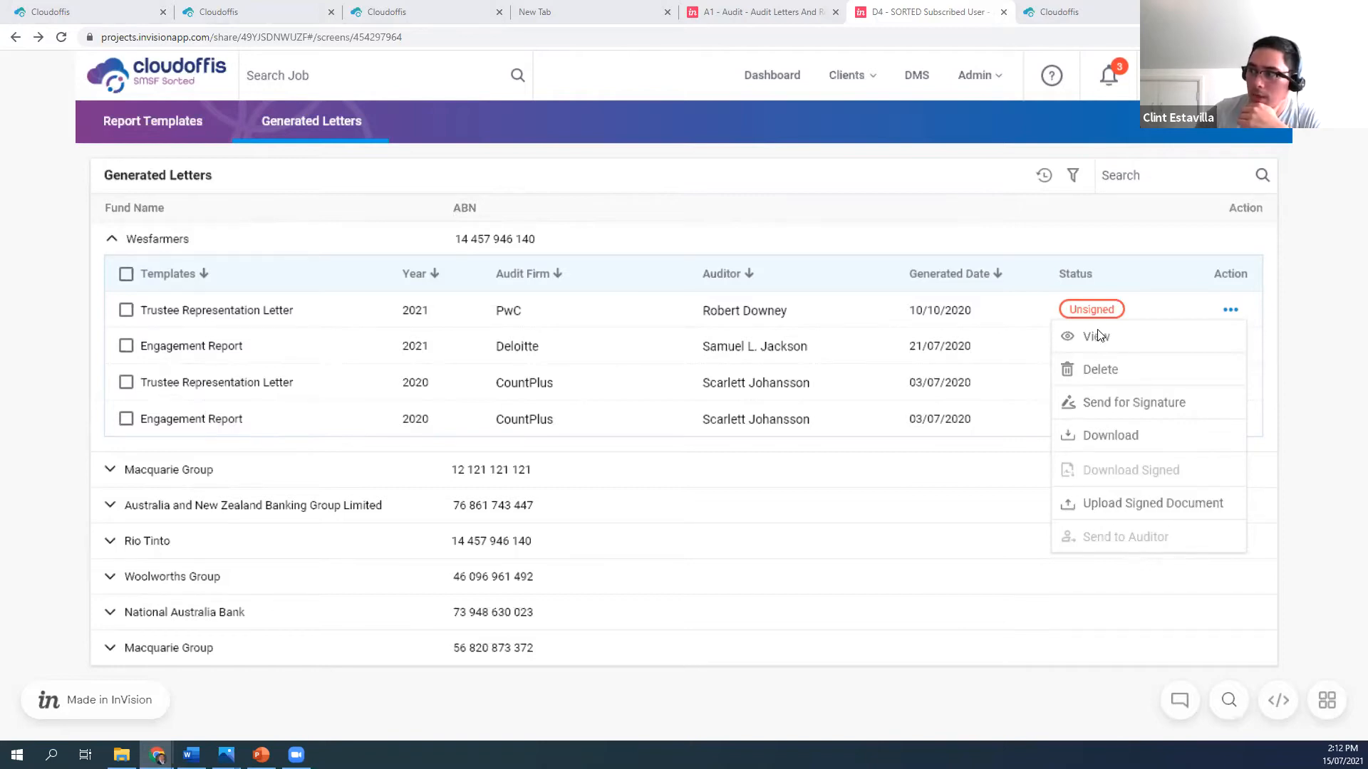
{"action": "left_click", "coordinate": [1111, 412]}
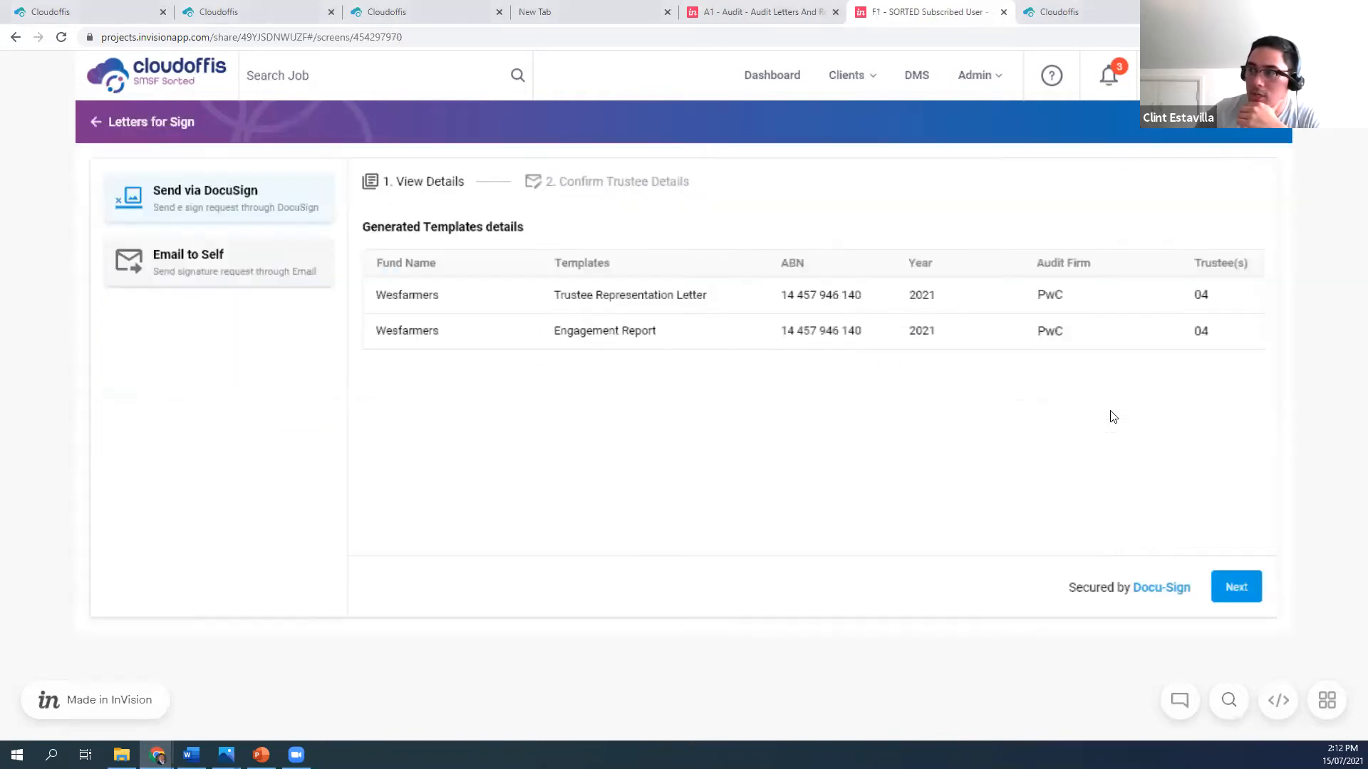
{"action": "left_click", "coordinate": [192, 202]}
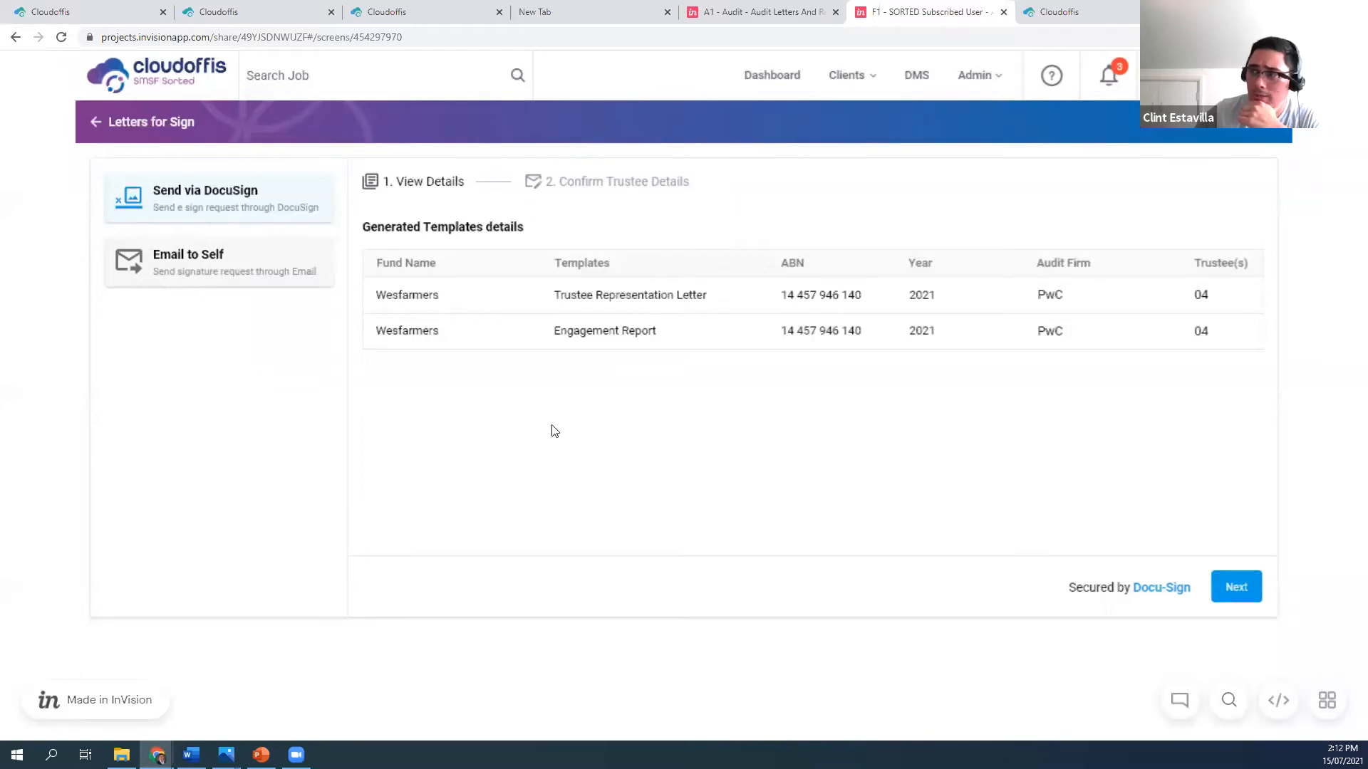
Confirm the trustee details for the Wesfarmers letters, add two more email fields, and send the documents via DocuSign
{"action": "left_click", "coordinate": [1238, 588]}
{"action": "left_click", "coordinate": [478, 281]}
{"action": "left_click", "coordinate": [656, 360]}
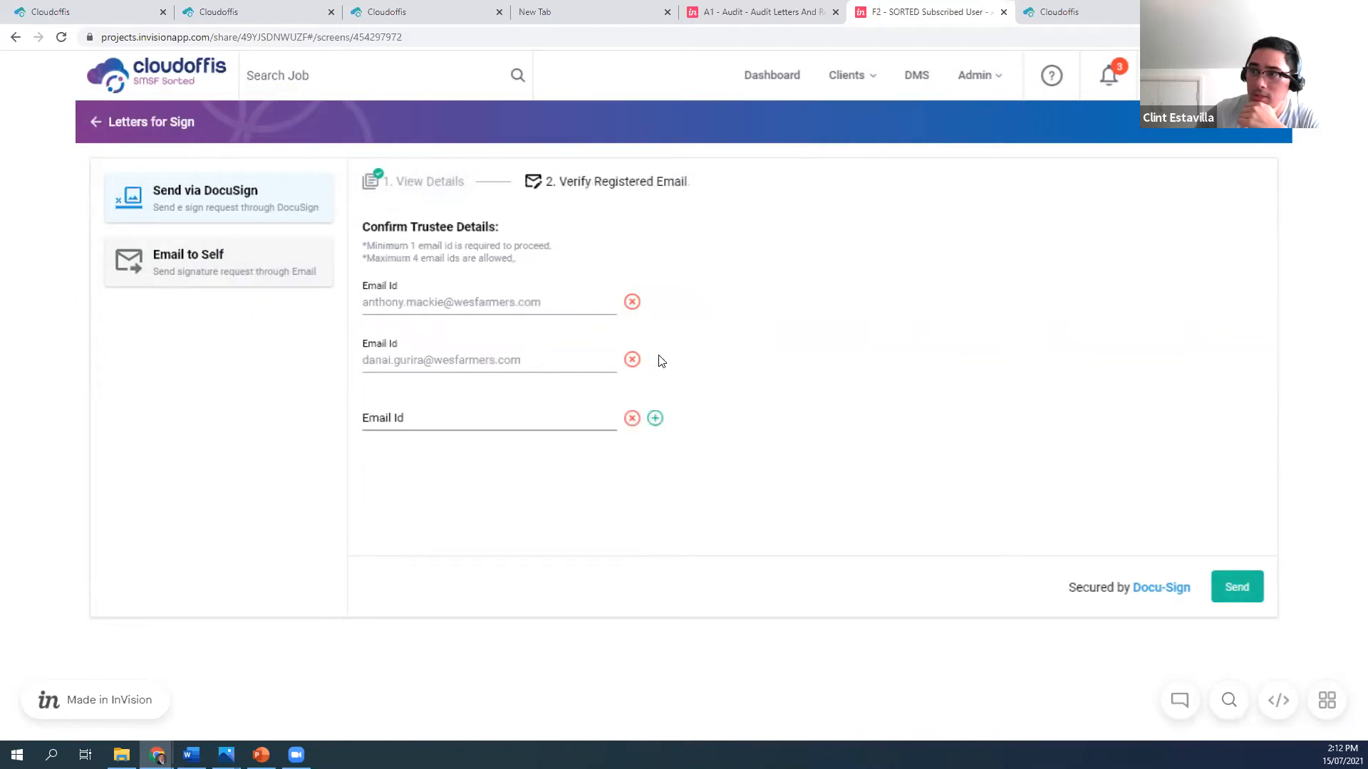
{"action": "left_click", "coordinate": [653, 420]}
{"action": "left_click", "coordinate": [689, 563]}
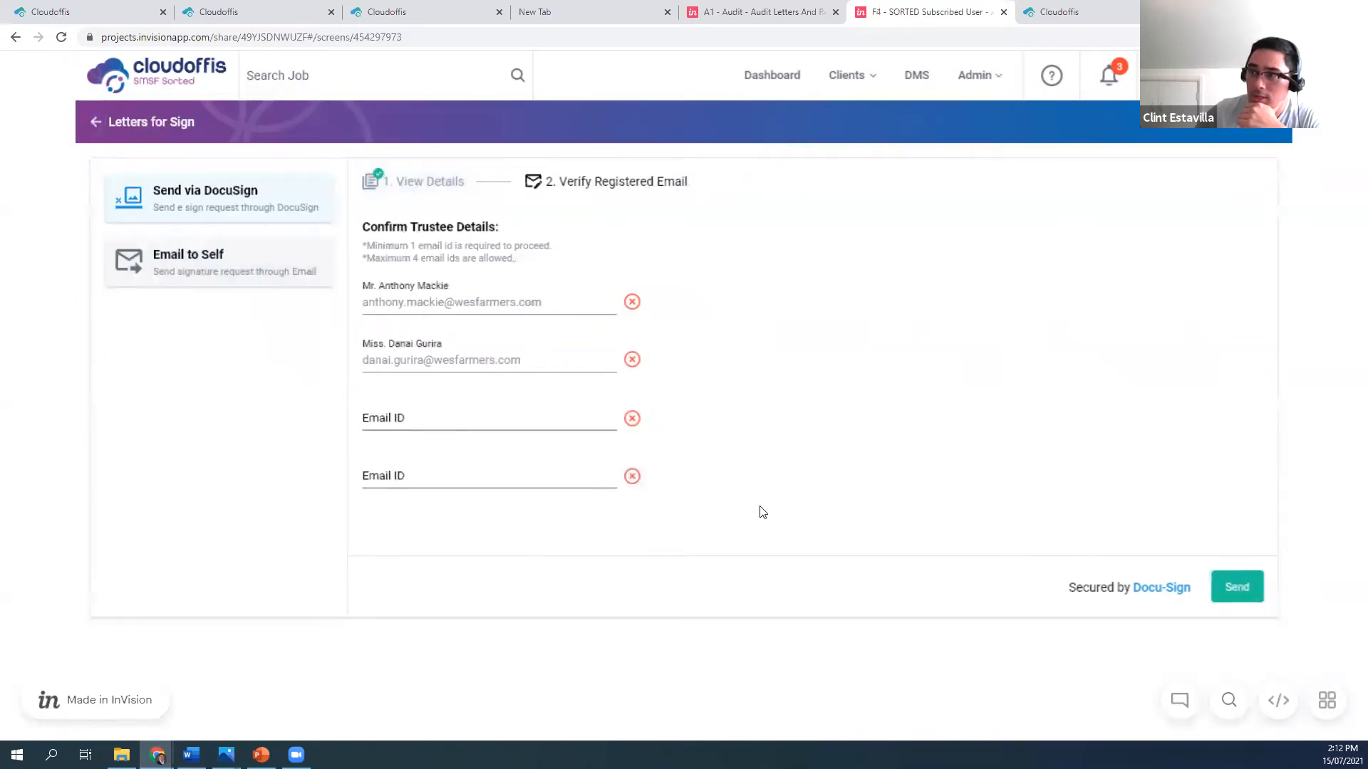
{"action": "left_click", "coordinate": [1227, 593]}
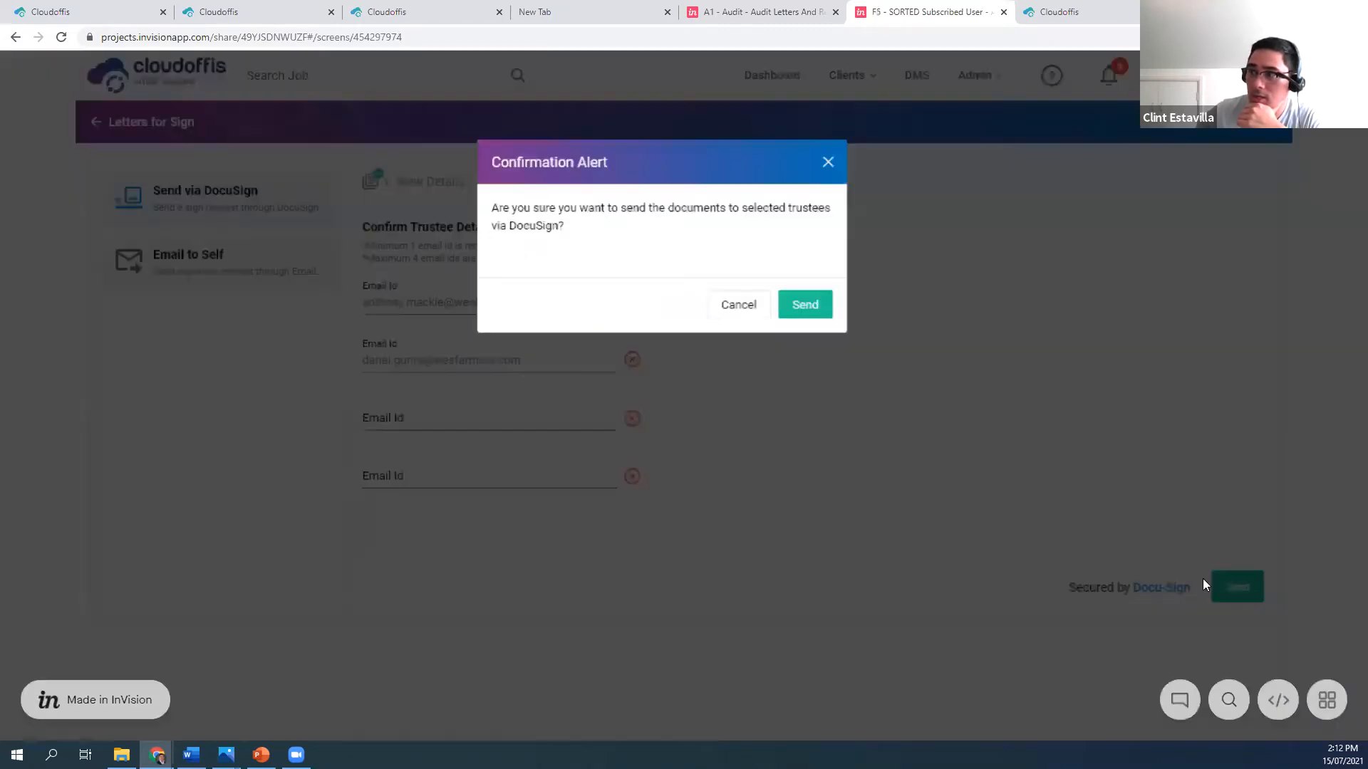
{"action": "left_click", "coordinate": [805, 305]}
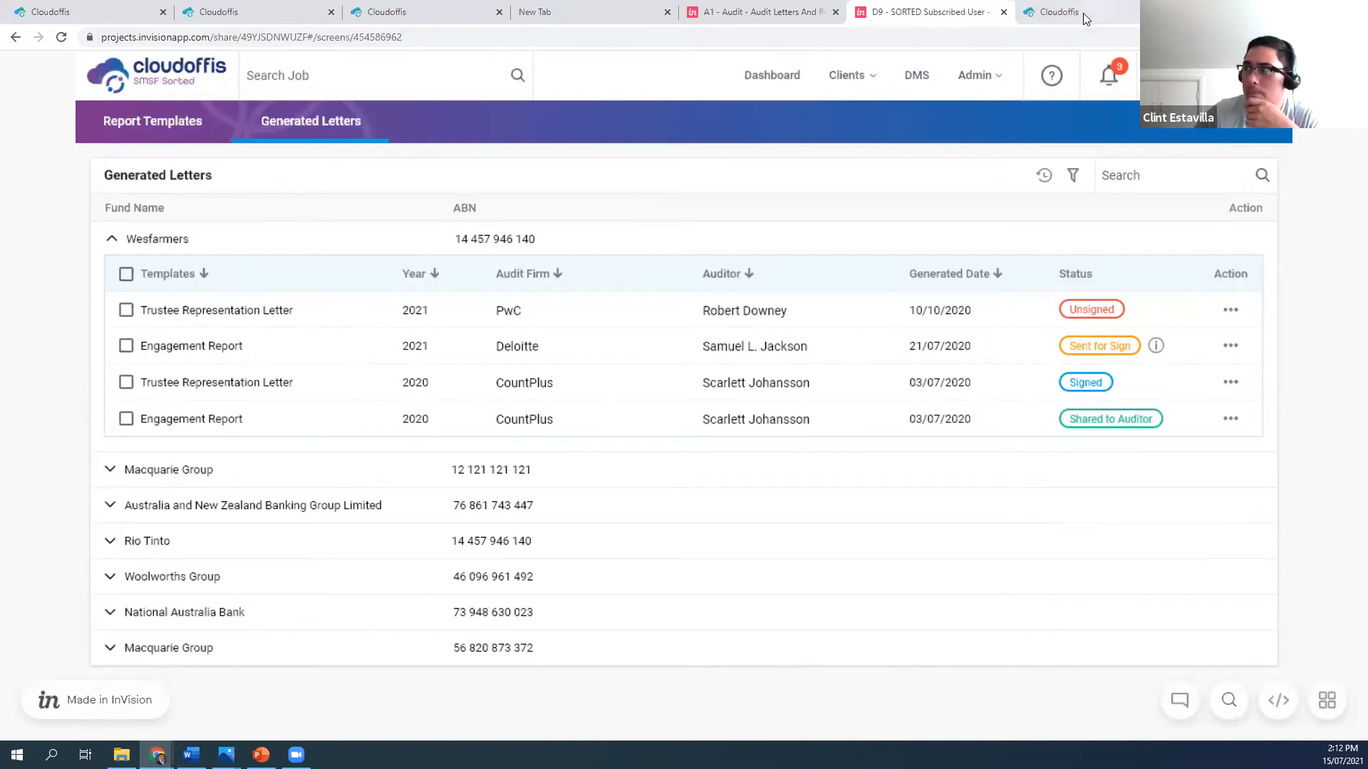
Switch from the InVision prototype to the live Cloudoffis accountant portal and open the Manage Clients list
{"action": "left_click", "coordinate": [1061, 12]}
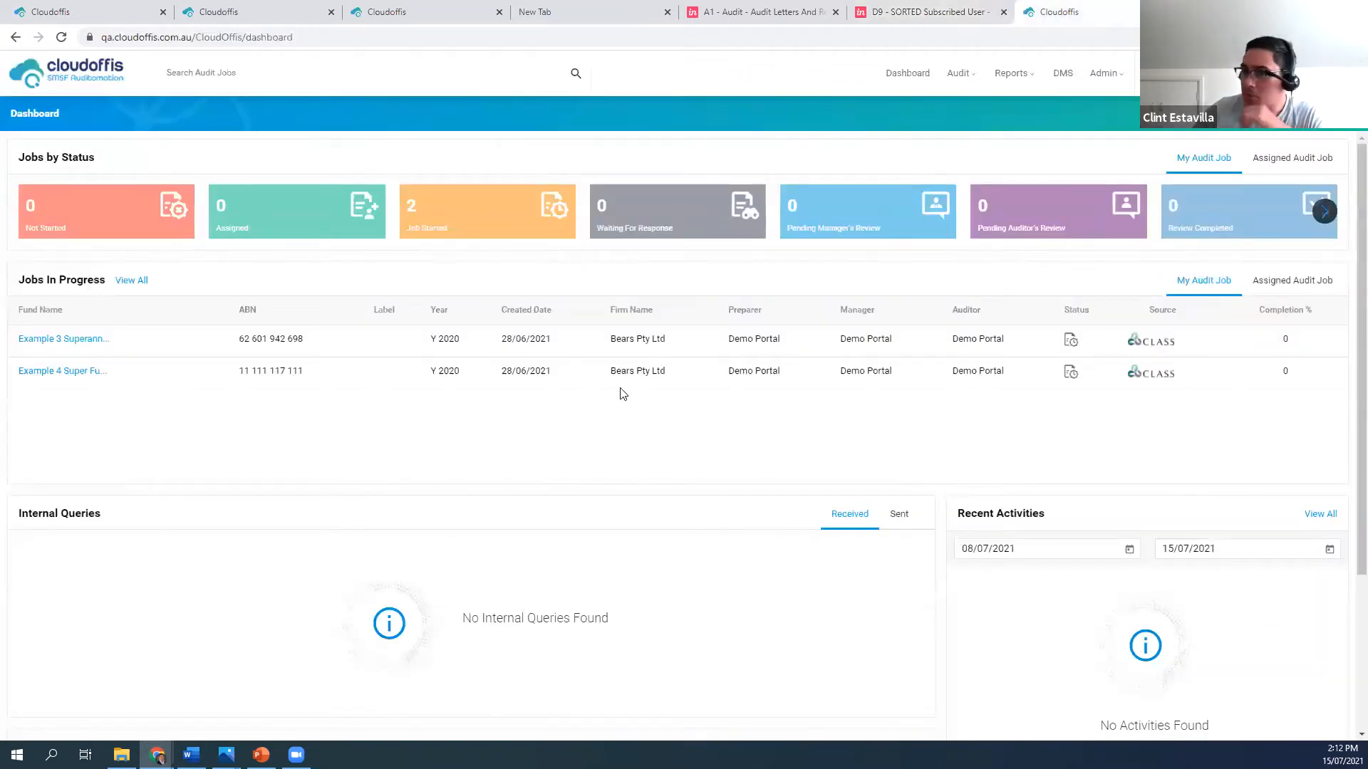
{"action": "left_click", "coordinate": [259, 20]}
{"action": "left_click", "coordinate": [391, 14]}
{"action": "left_click", "coordinate": [281, 15]}
{"action": "left_click", "coordinate": [904, 83]}
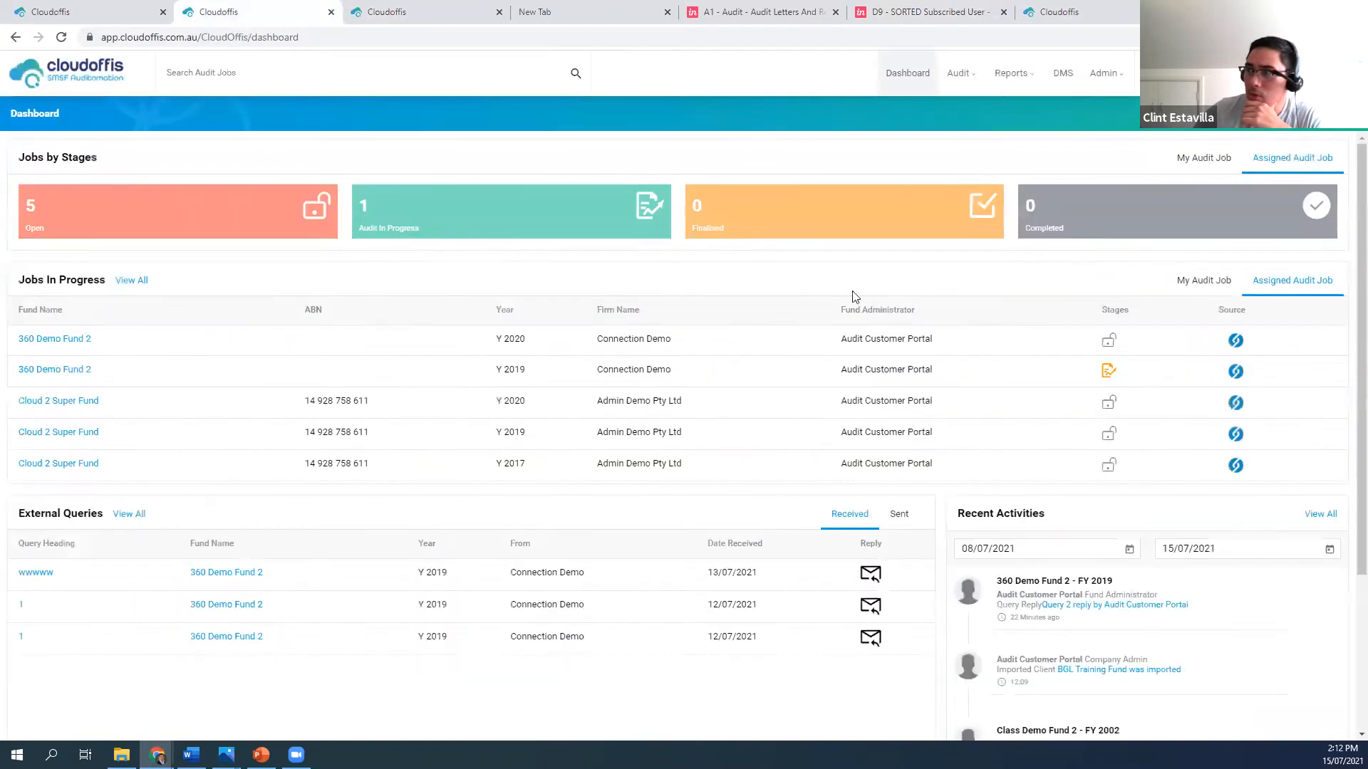
{"action": "left_click", "coordinate": [962, 79]}
{"action": "left_click", "coordinate": [981, 115]}
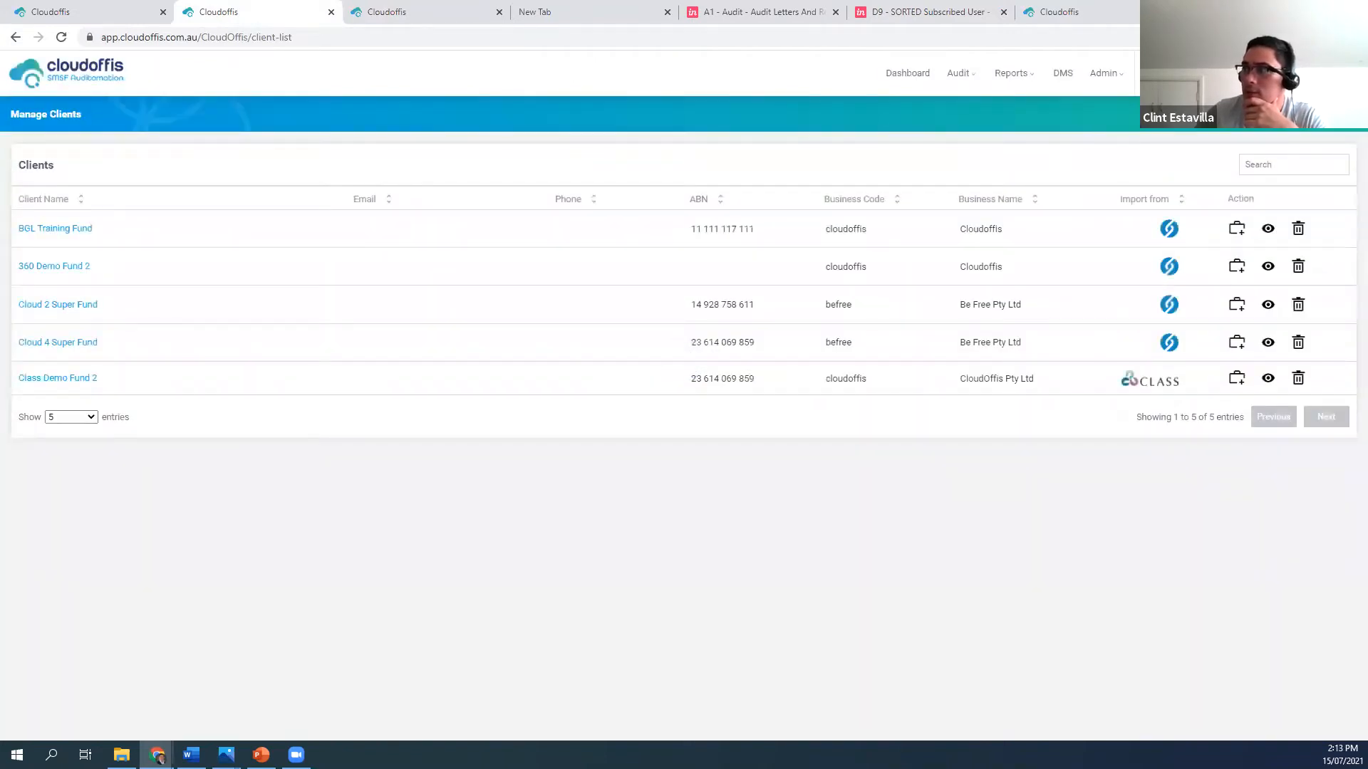
View the BGL 360 client import sign-in page and return to the client list
{"action": "left_click", "coordinate": [1315, 114]}
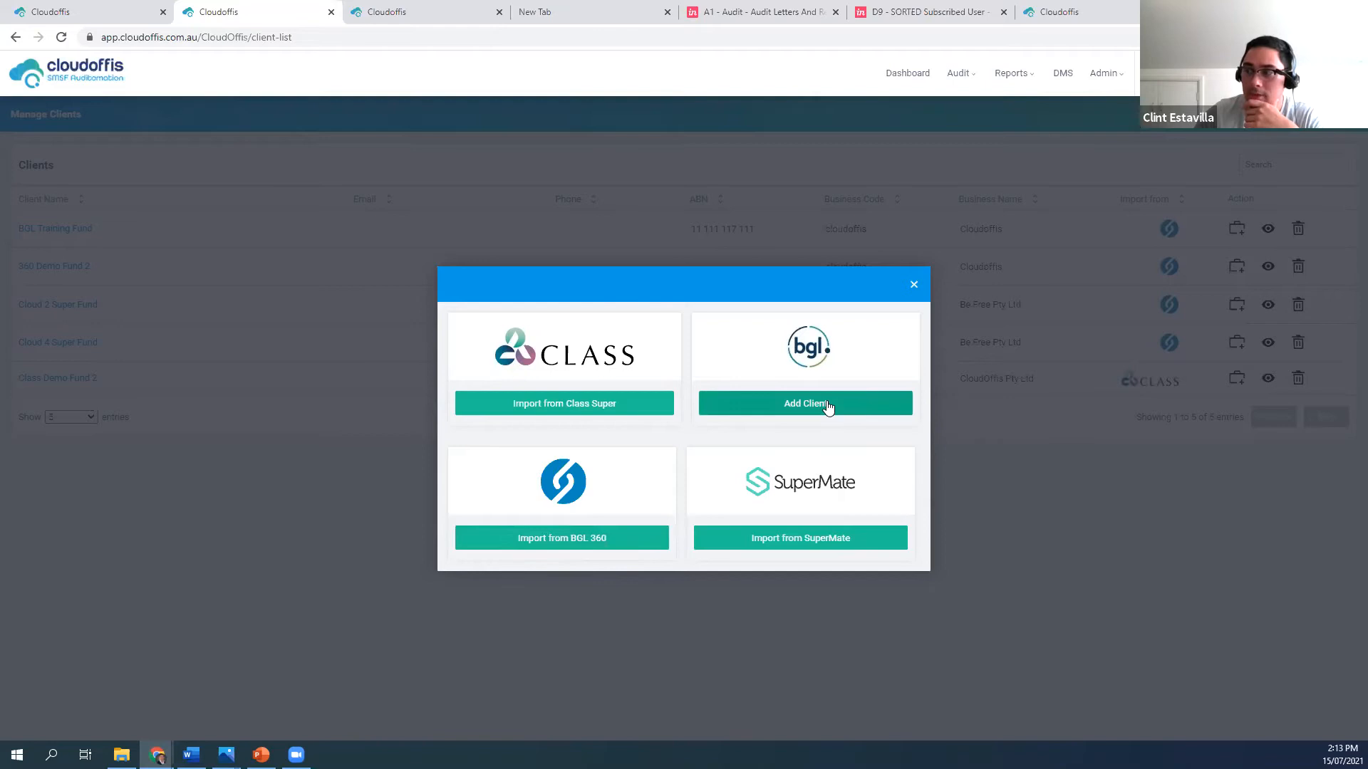
{"action": "left_click", "coordinate": [585, 536]}
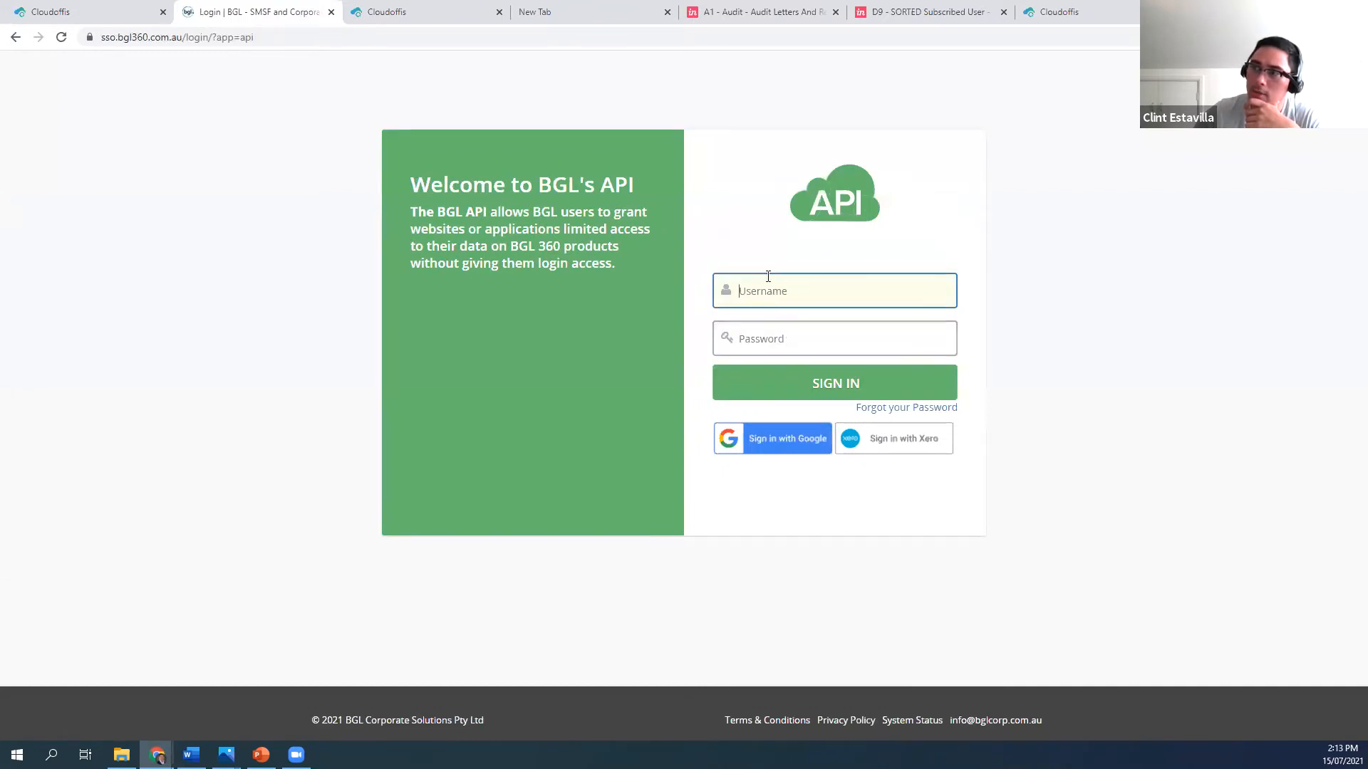
{"action": "left_click", "coordinate": [16, 37]}
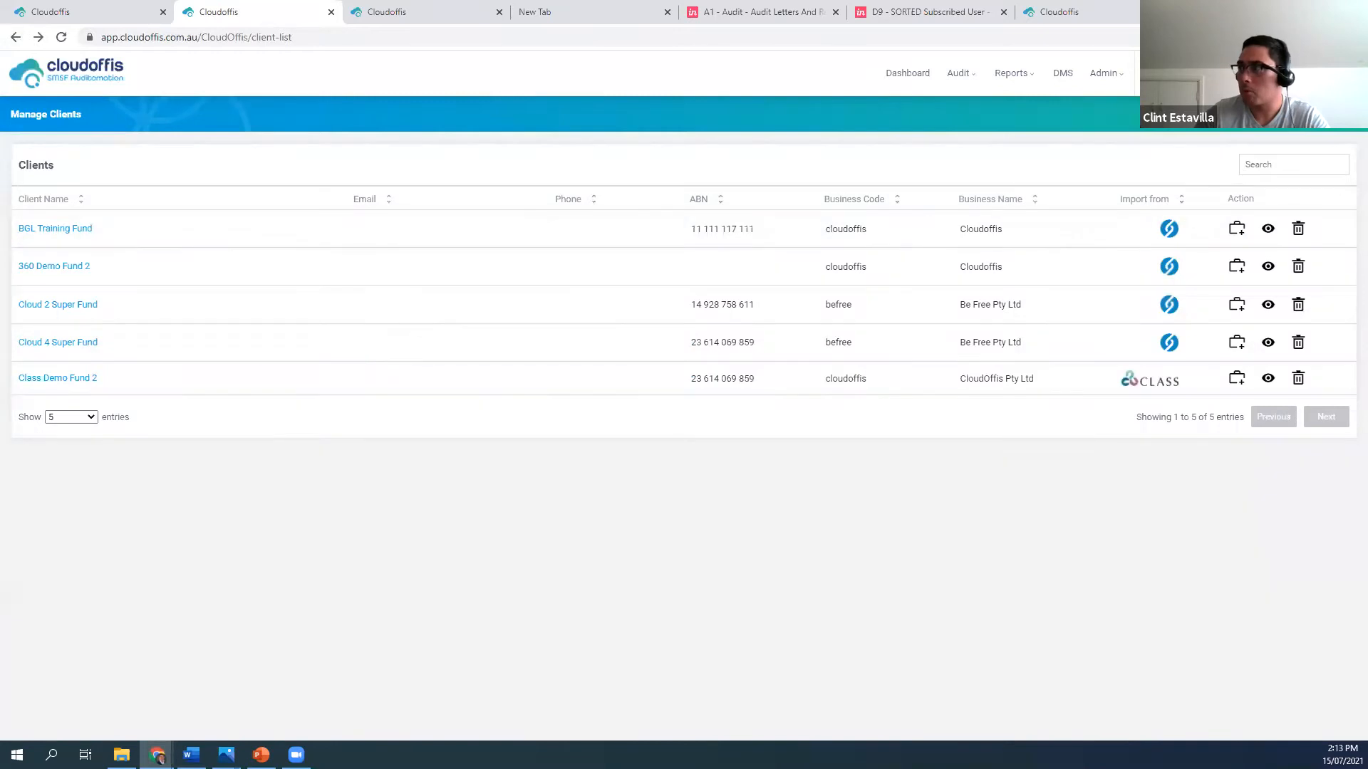
Examine the Basic Details and Contact fields of the manual BGL Add Client form, cancelling without creating a client
{"action": "left_click", "coordinate": [1329, 113]}
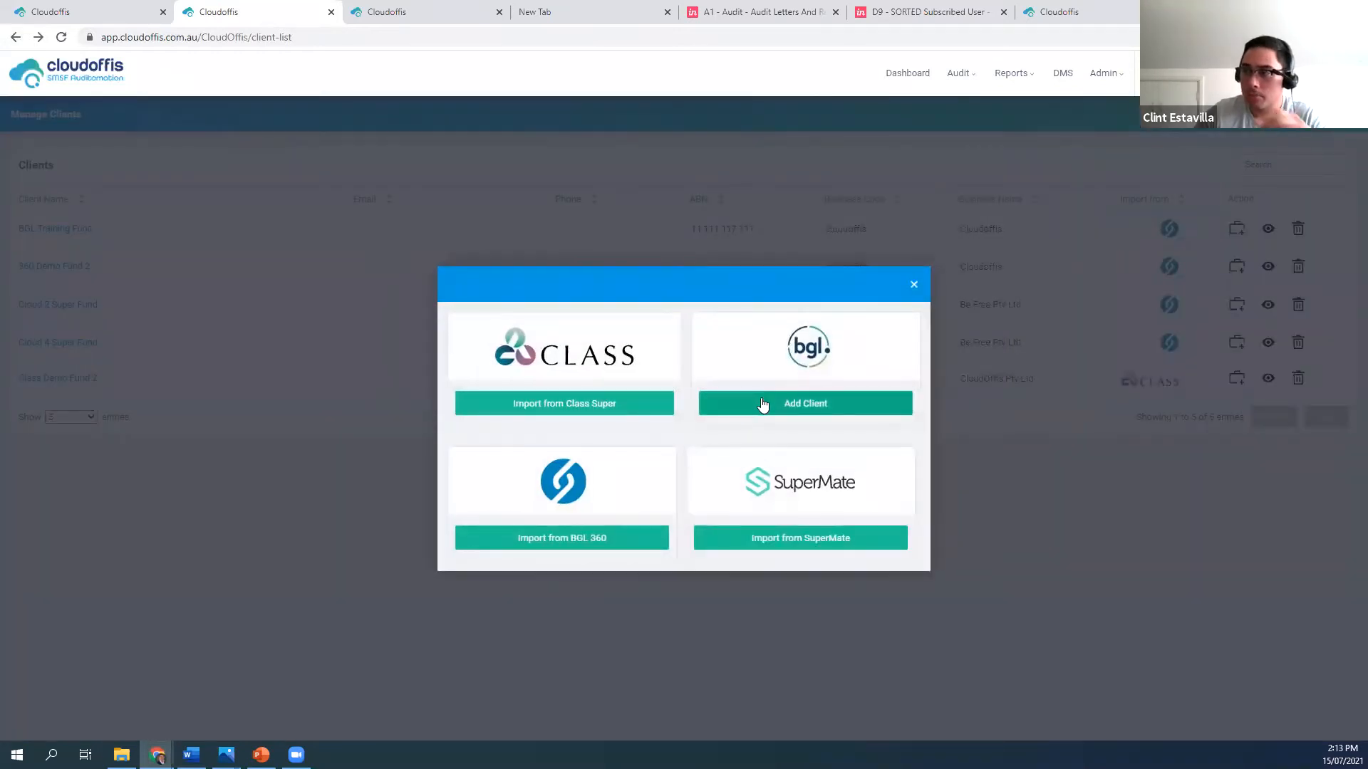
{"action": "left_click", "coordinate": [778, 404]}
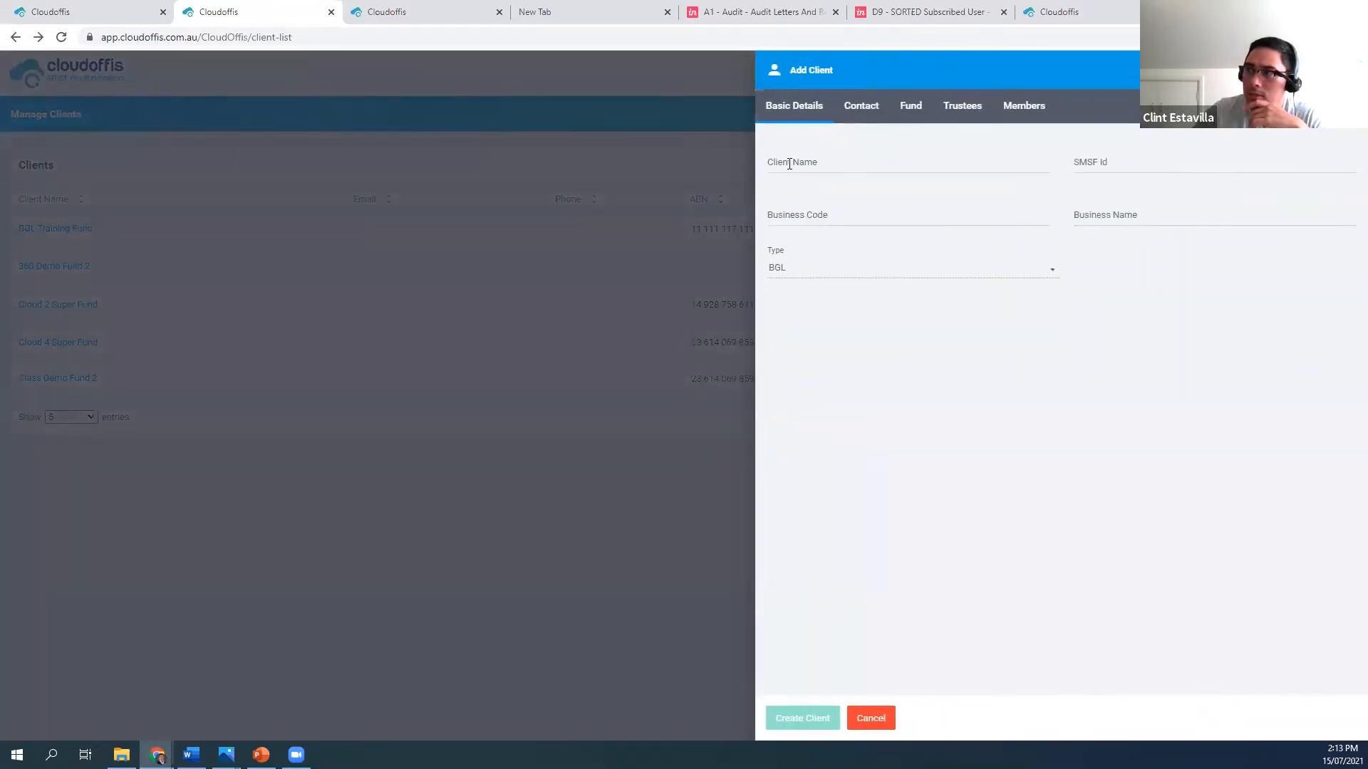
{"action": "left_click", "coordinate": [790, 164]}
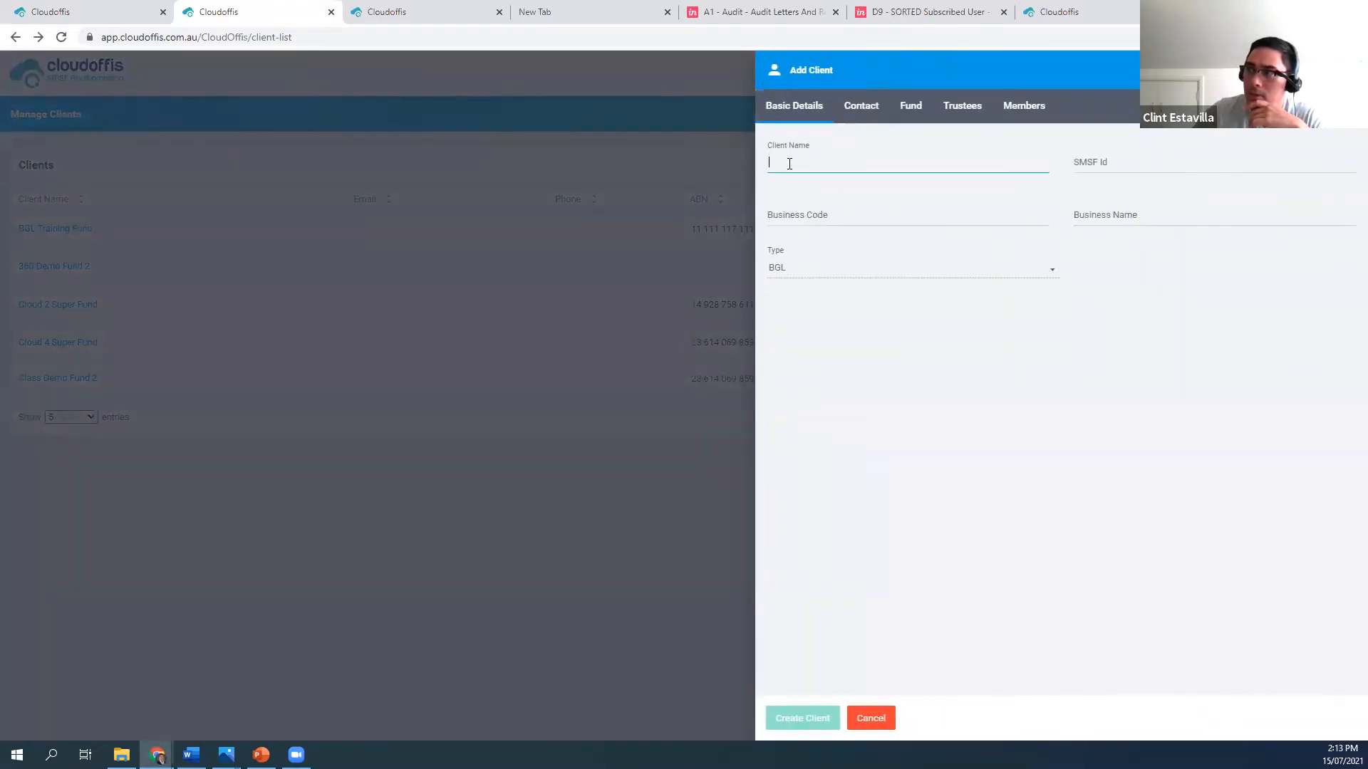
{"action": "left_click", "coordinate": [1077, 164]}
{"action": "left_click", "coordinate": [1100, 216]}
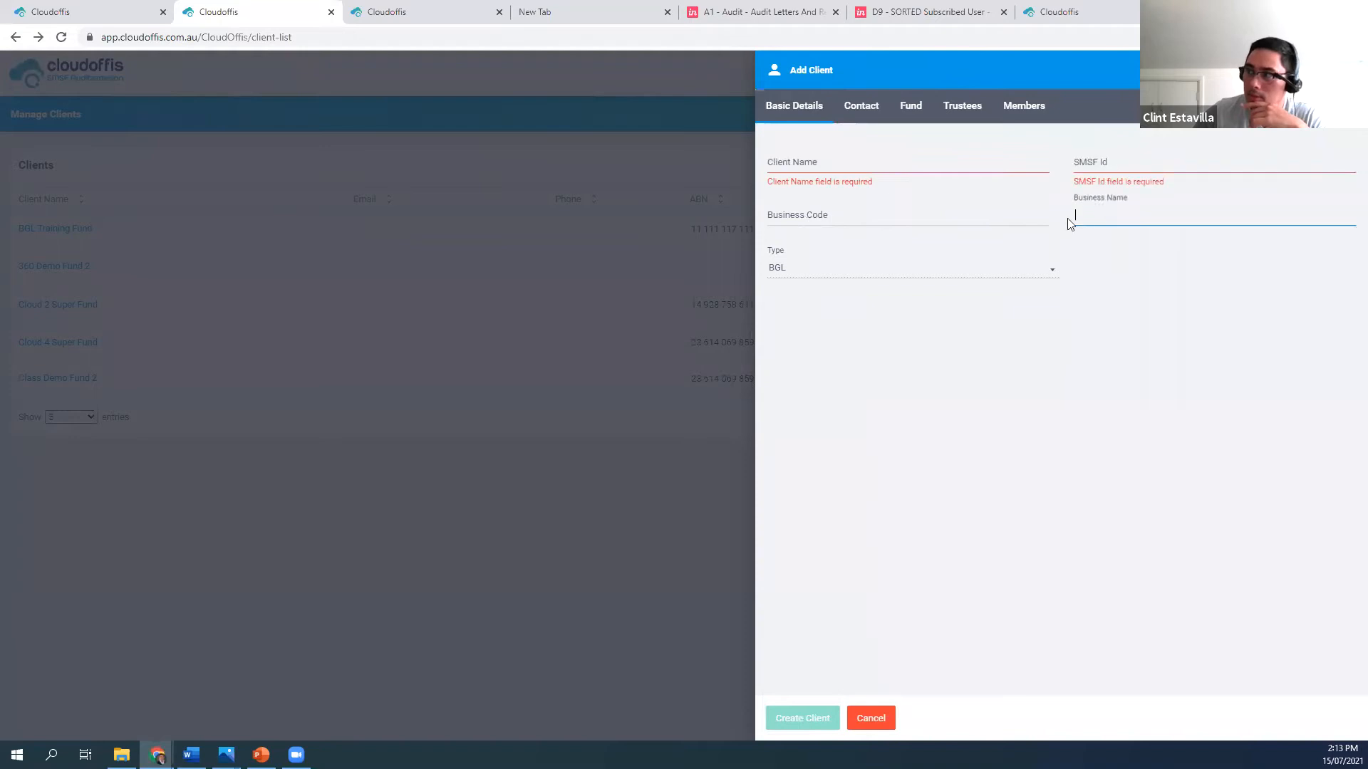
{"action": "left_click", "coordinate": [955, 227]}
{"action": "left_click", "coordinate": [862, 105]}
{"action": "left_click", "coordinate": [866, 176]}
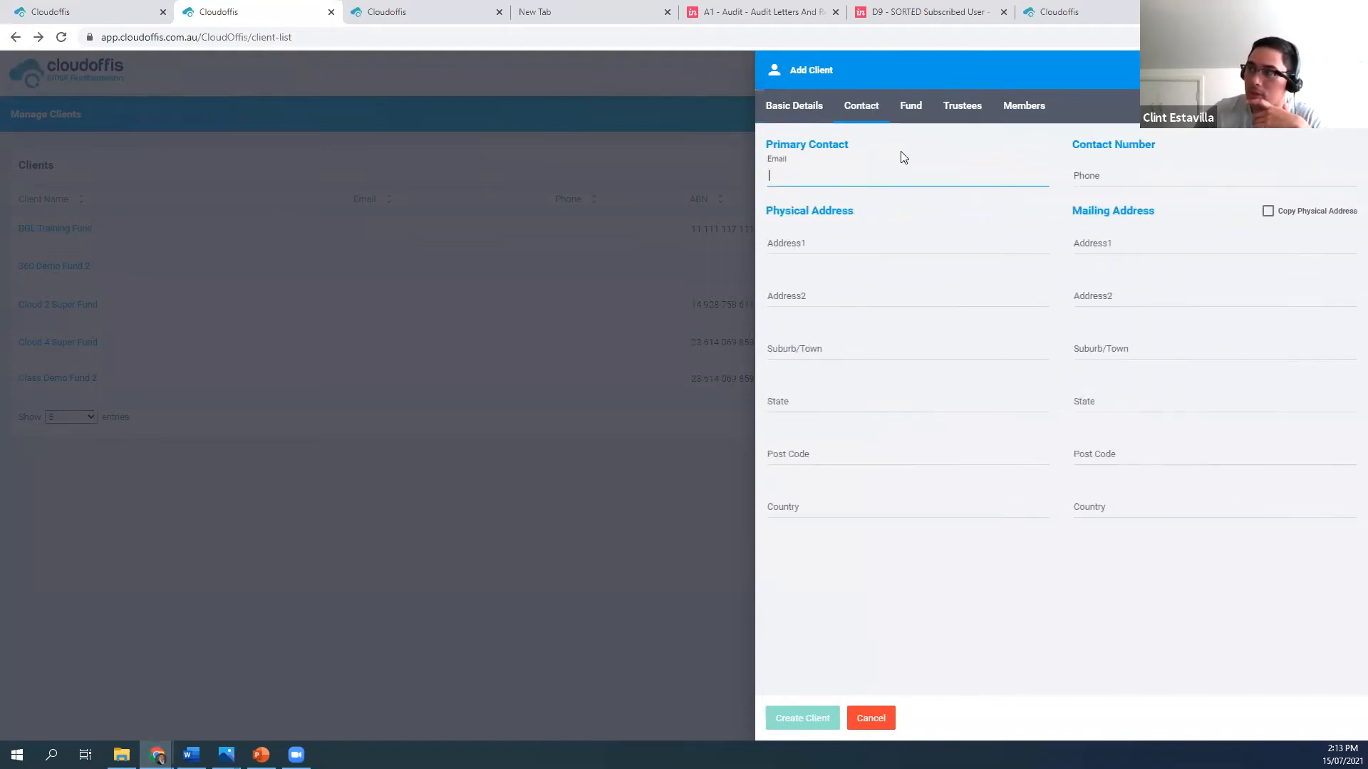
{"action": "left_click", "coordinate": [890, 246]}
{"action": "left_click", "coordinate": [882, 721]}
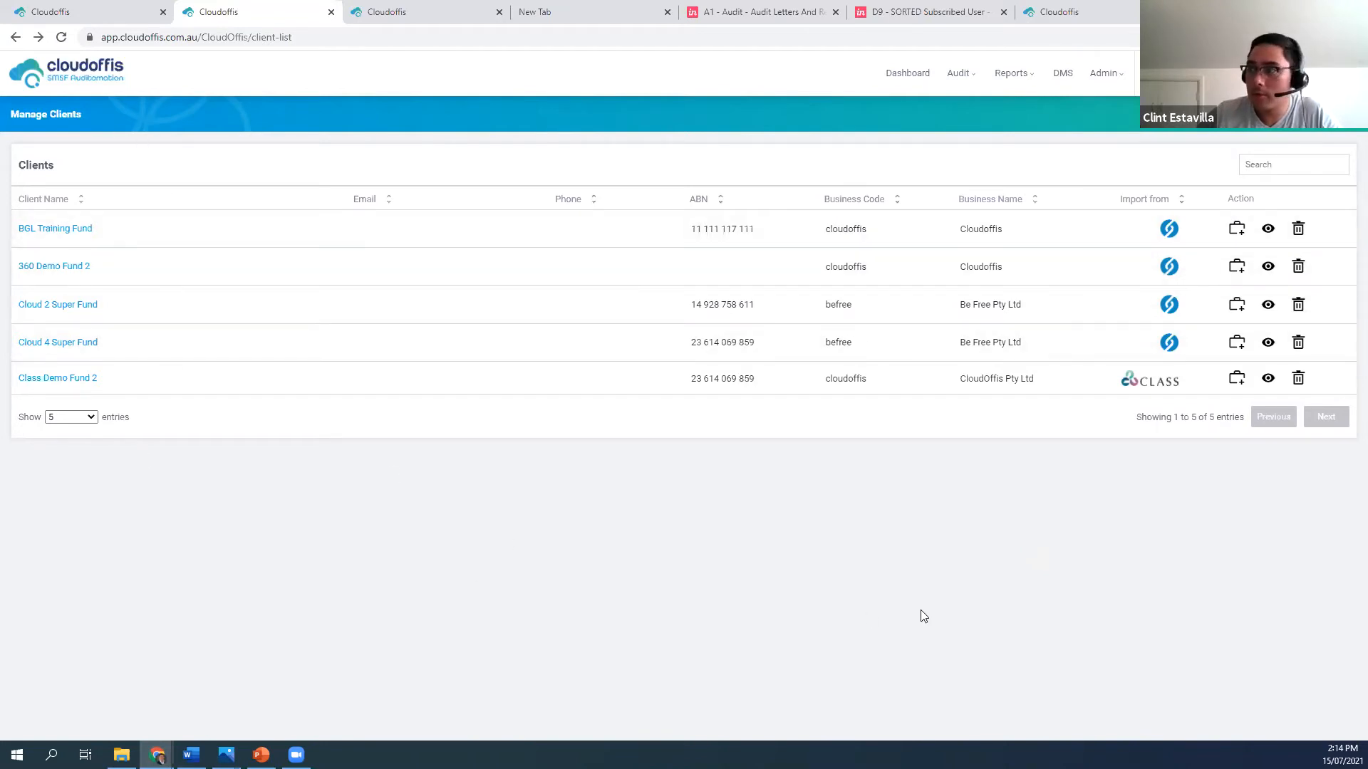
Start a Year End audit job for 360 Demo Fund 2 and set the financial year to 2003
{"action": "left_click", "coordinate": [1238, 267]}
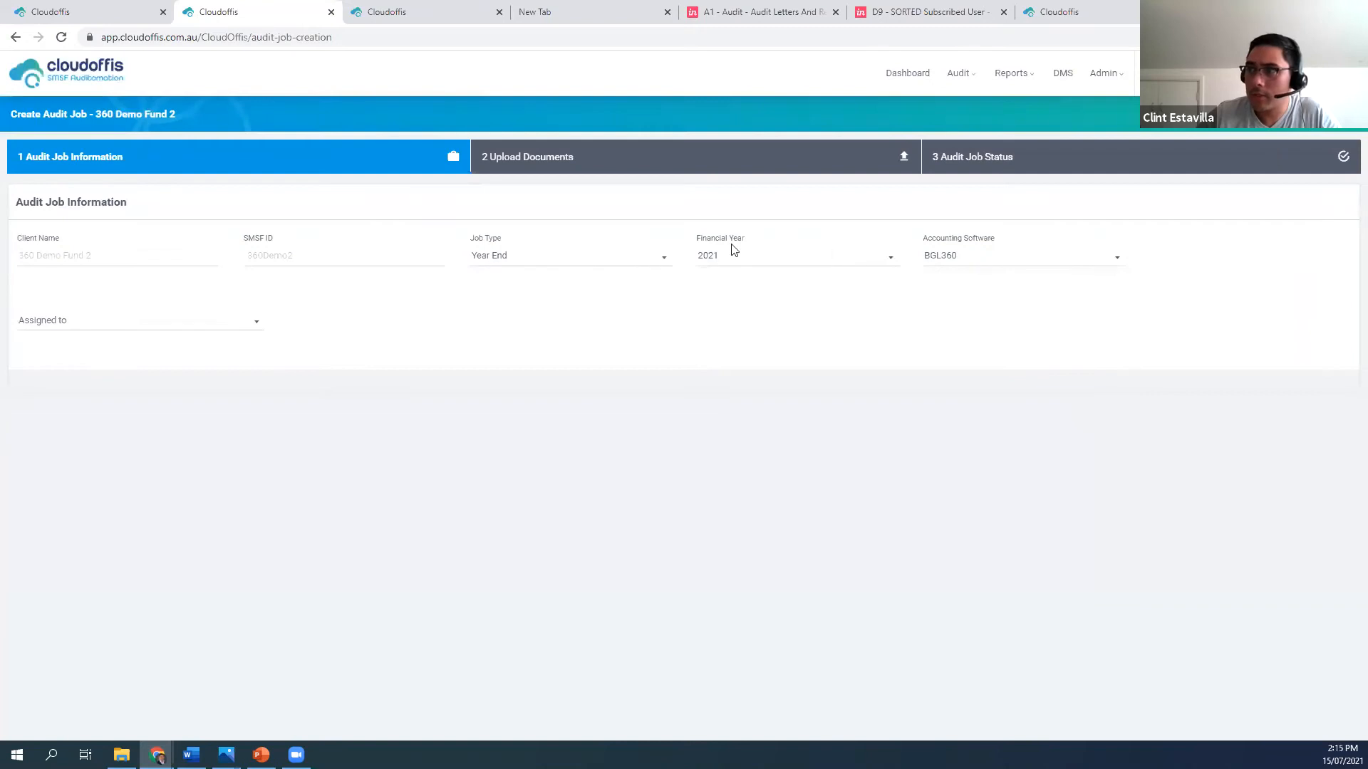
{"action": "left_click", "coordinate": [732, 262]}
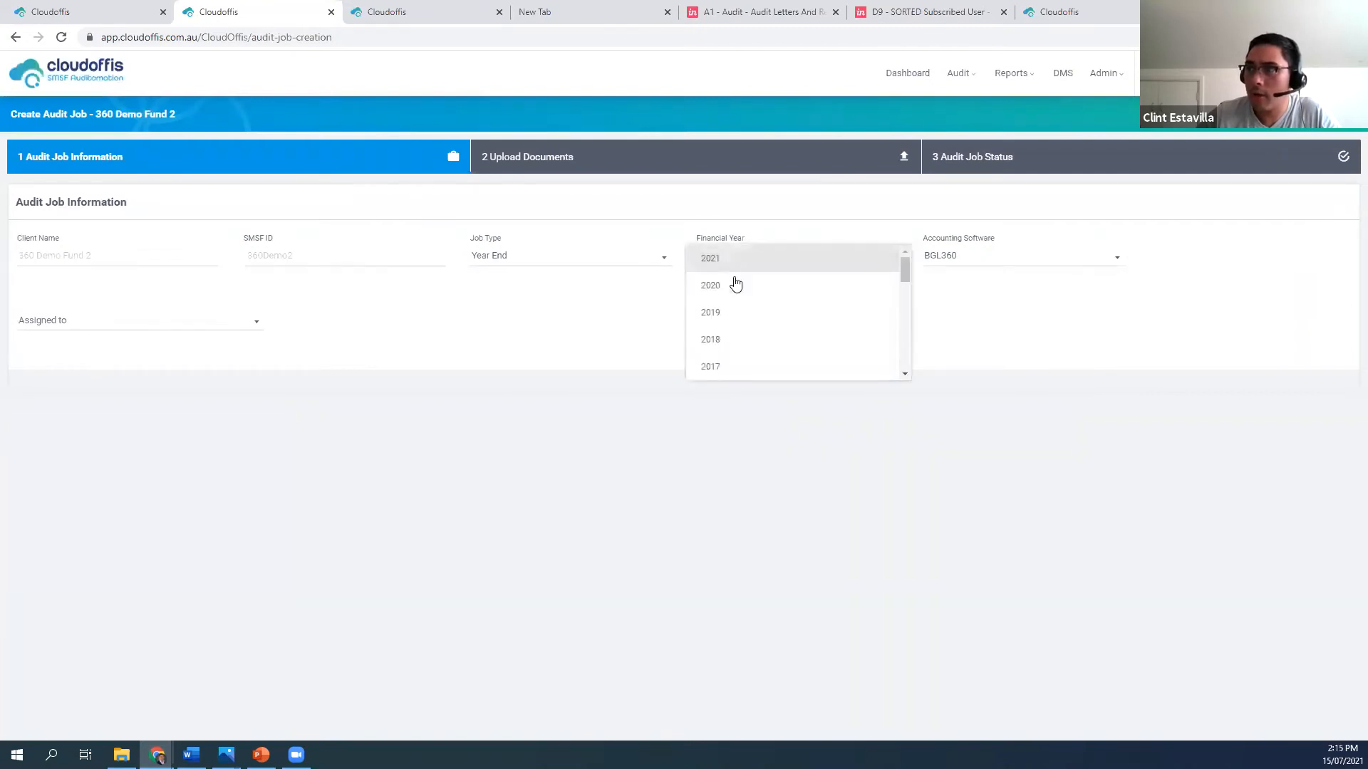
{"action": "scroll", "coordinate": [737, 320], "scroll_direction": "down", "scroll_amount": 2}
{"action": "scroll", "coordinate": [739, 324], "scroll_direction": "down", "scroll_amount": 6}
{"action": "left_click", "coordinate": [743, 321]}
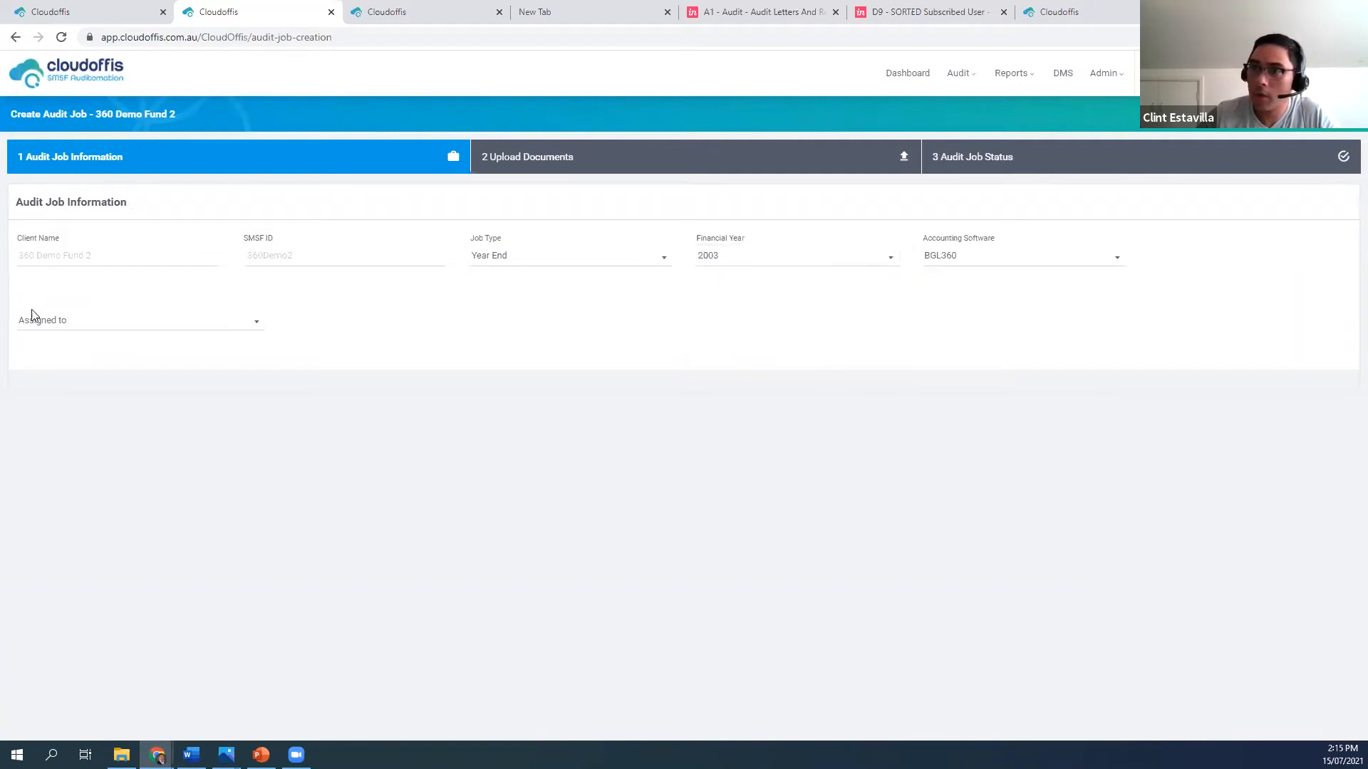
Assign the job to external auditor Connection Demo with Audit Customer Portal (Company Admin) as fund administrator, and create it
{"action": "left_click", "coordinate": [107, 323]}
{"action": "left_click", "coordinate": [75, 354]}
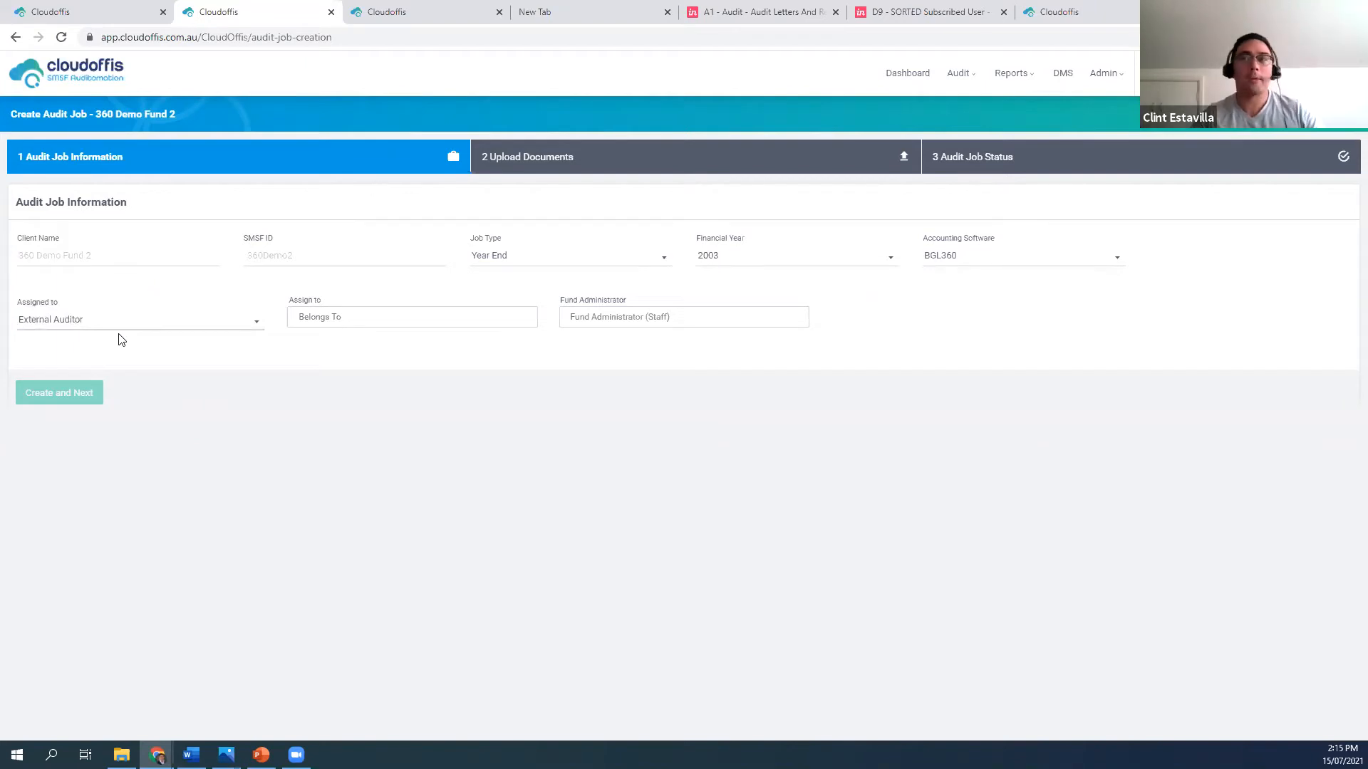
{"action": "left_click", "coordinate": [336, 325]}
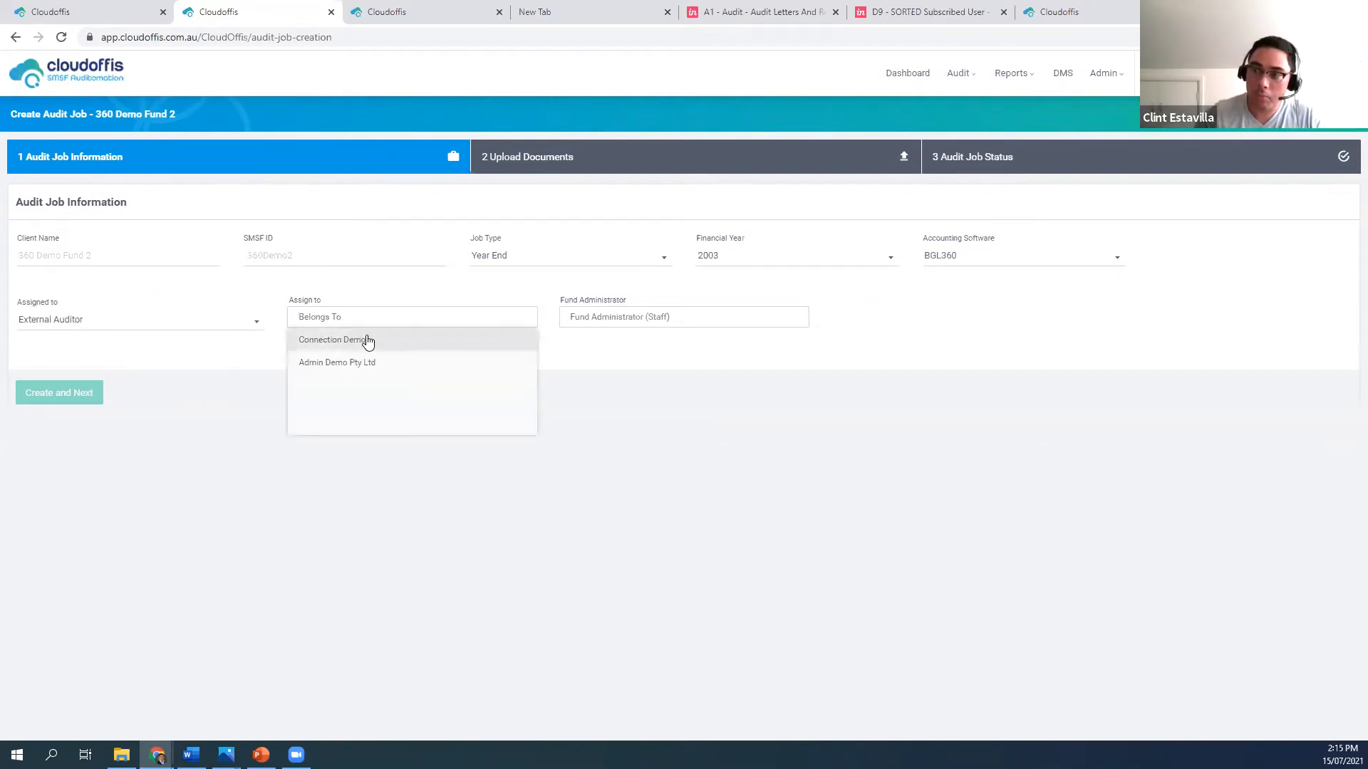
{"action": "left_click", "coordinate": [350, 340]}
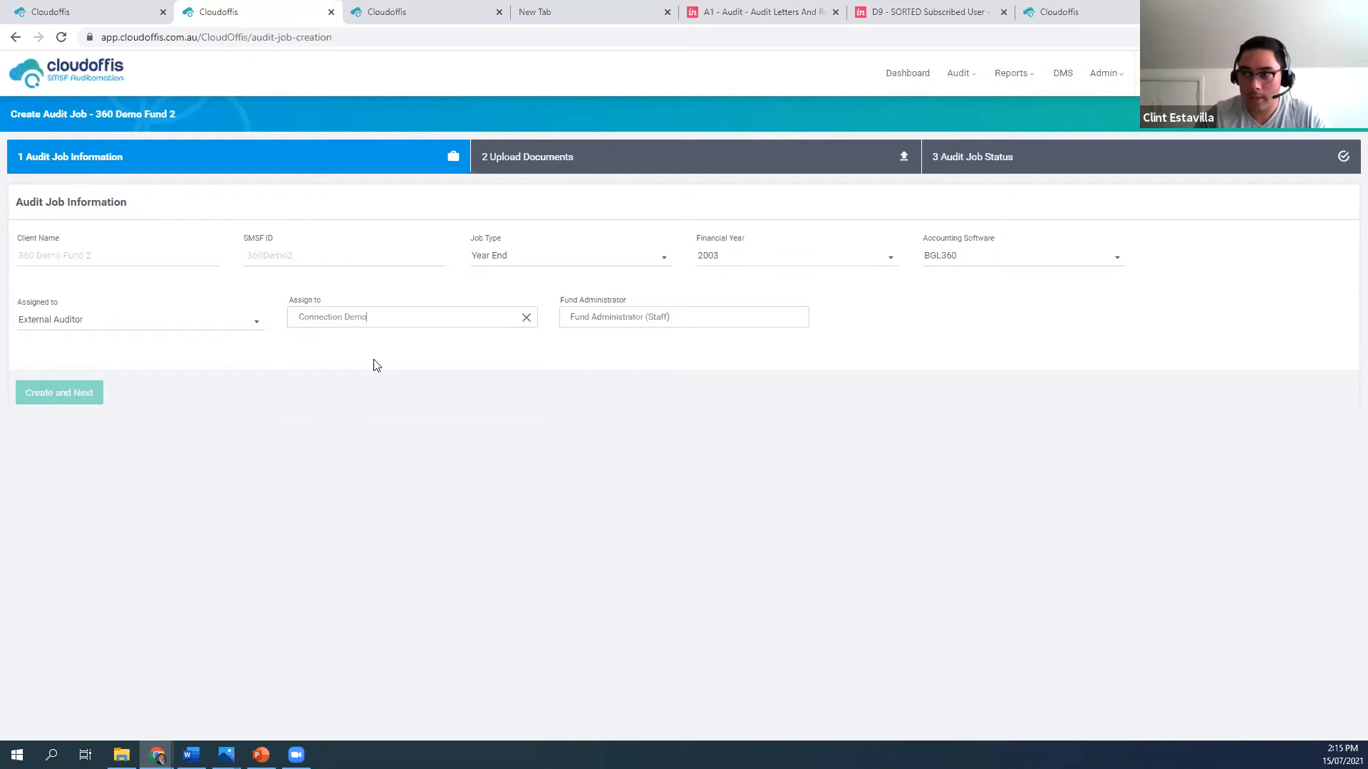
{"action": "left_click", "coordinate": [638, 322]}
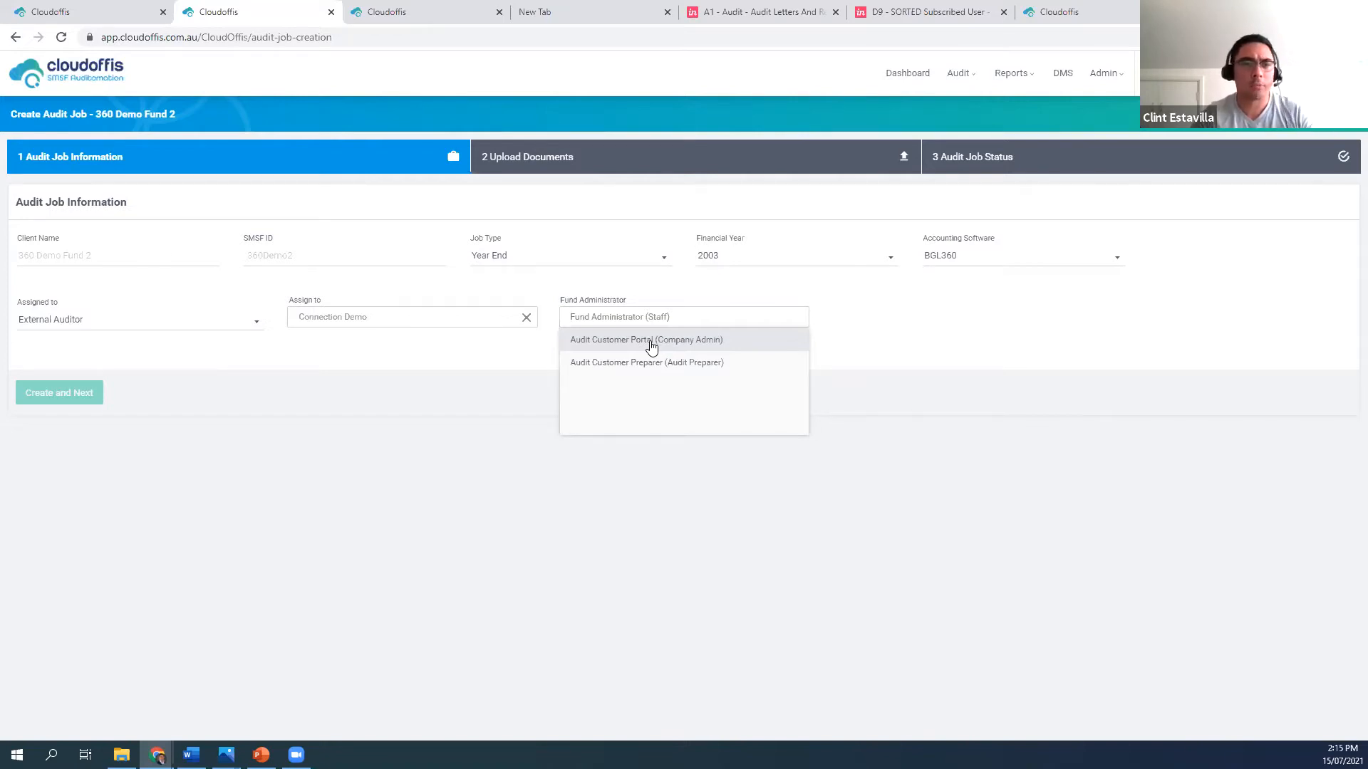
{"action": "left_click", "coordinate": [650, 342]}
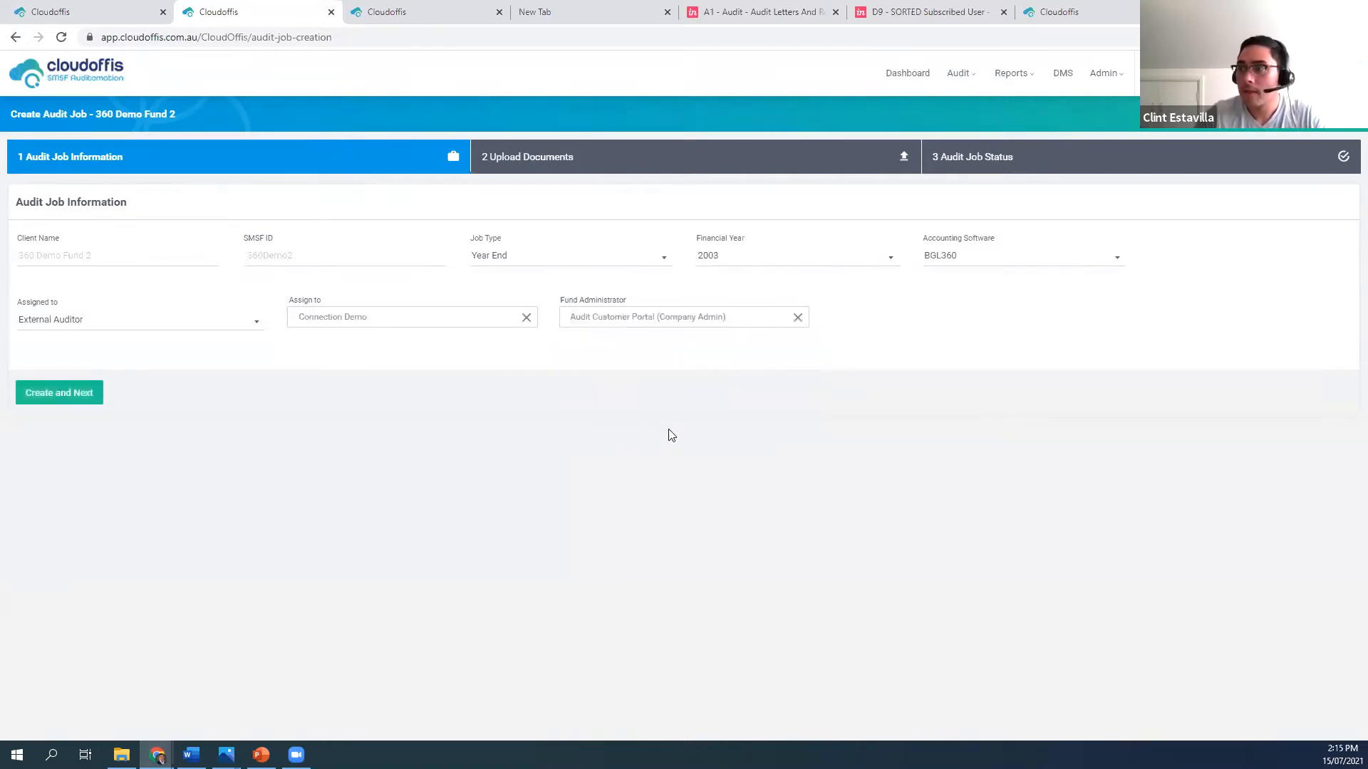
{"action": "left_click", "coordinate": [80, 397]}
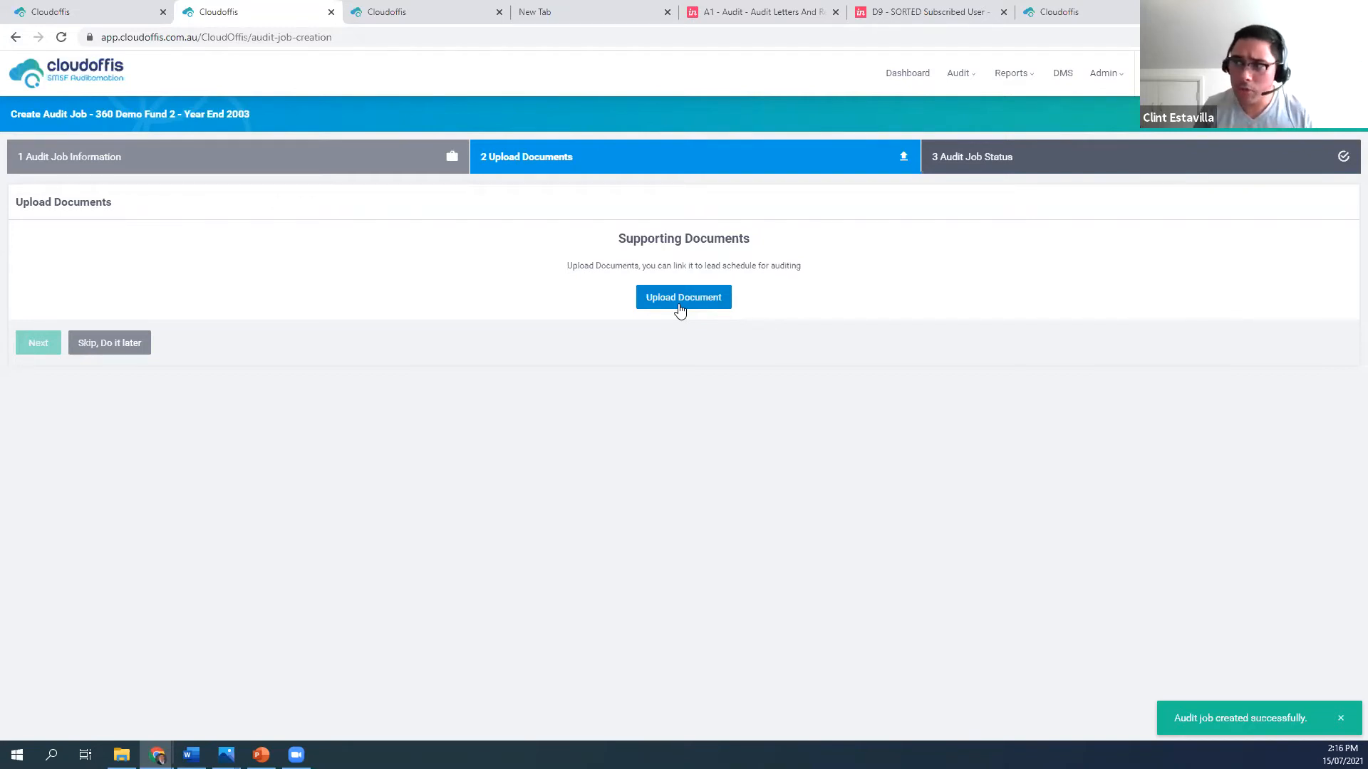
{"action": "left_click", "coordinate": [679, 304]}
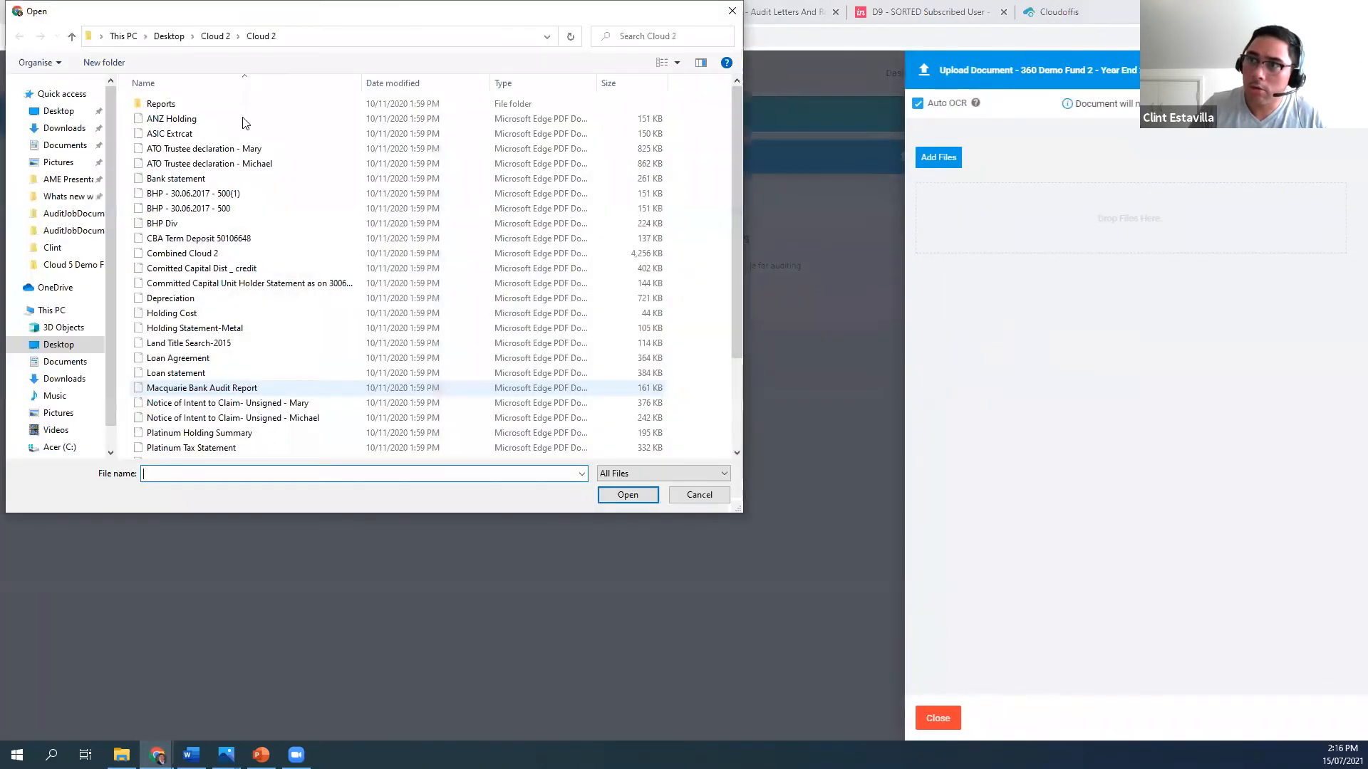
{"action": "left_click", "coordinate": [711, 500]}
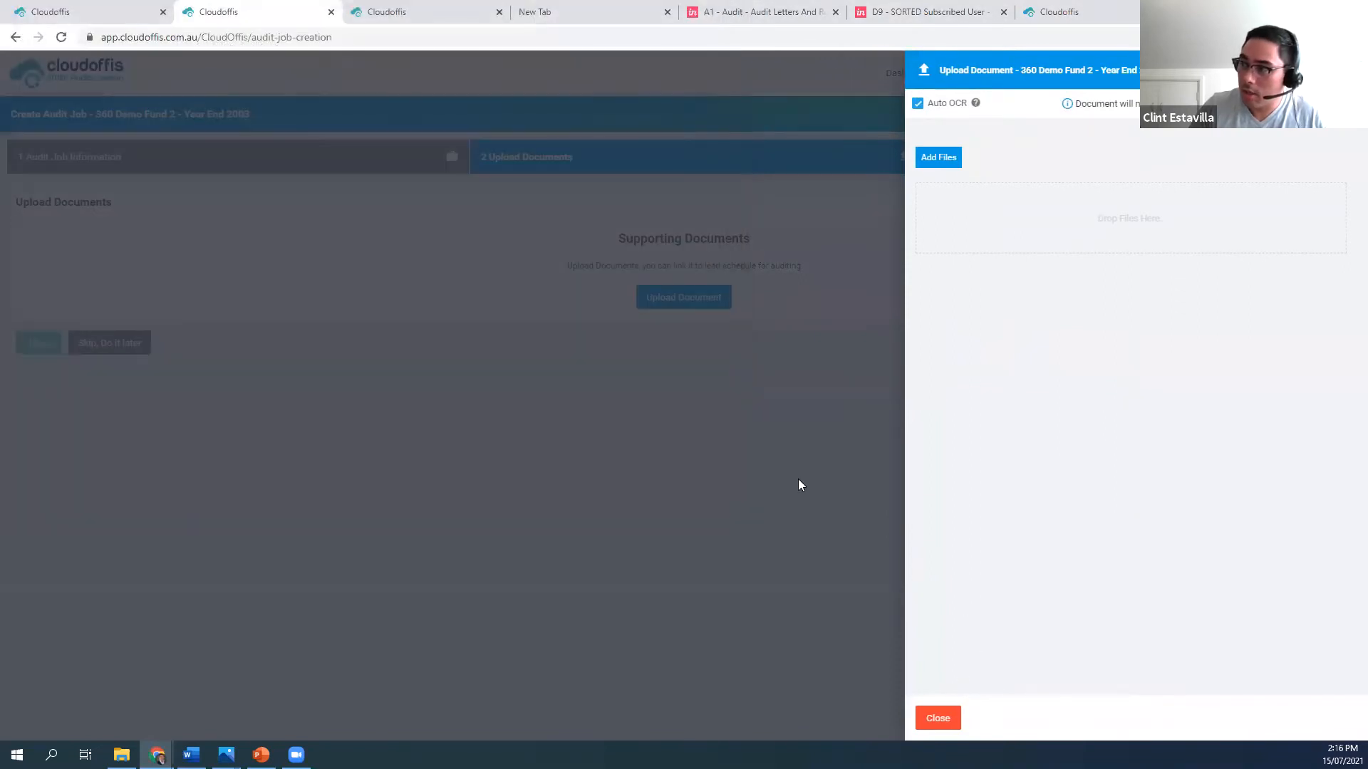
{"action": "left_click", "coordinate": [794, 481]}
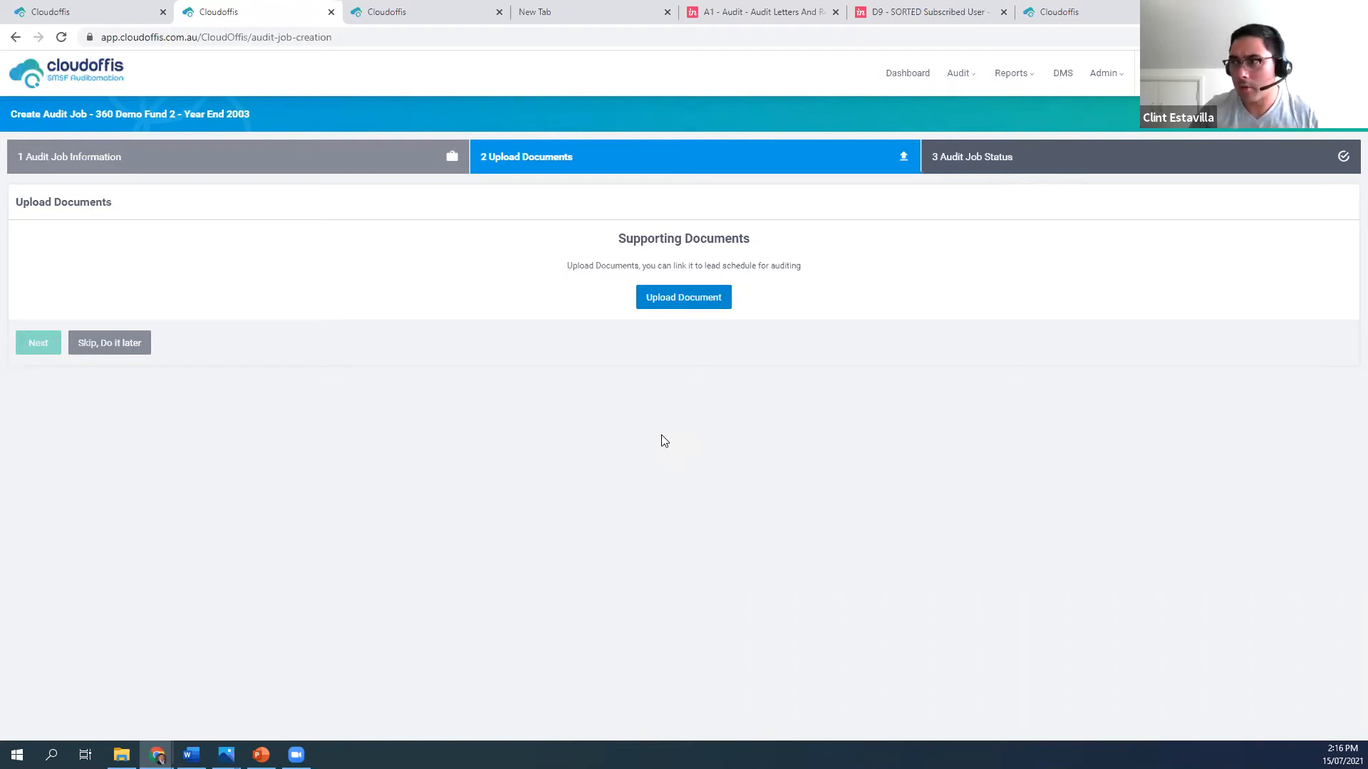
Upload Holding Cost, Holding Statement-Metal and Land Title Search-2015 as supporting documents with Auto OCR, and close the upload form
{"action": "left_click", "coordinate": [695, 306]}
{"action": "left_click", "coordinate": [937, 168]}
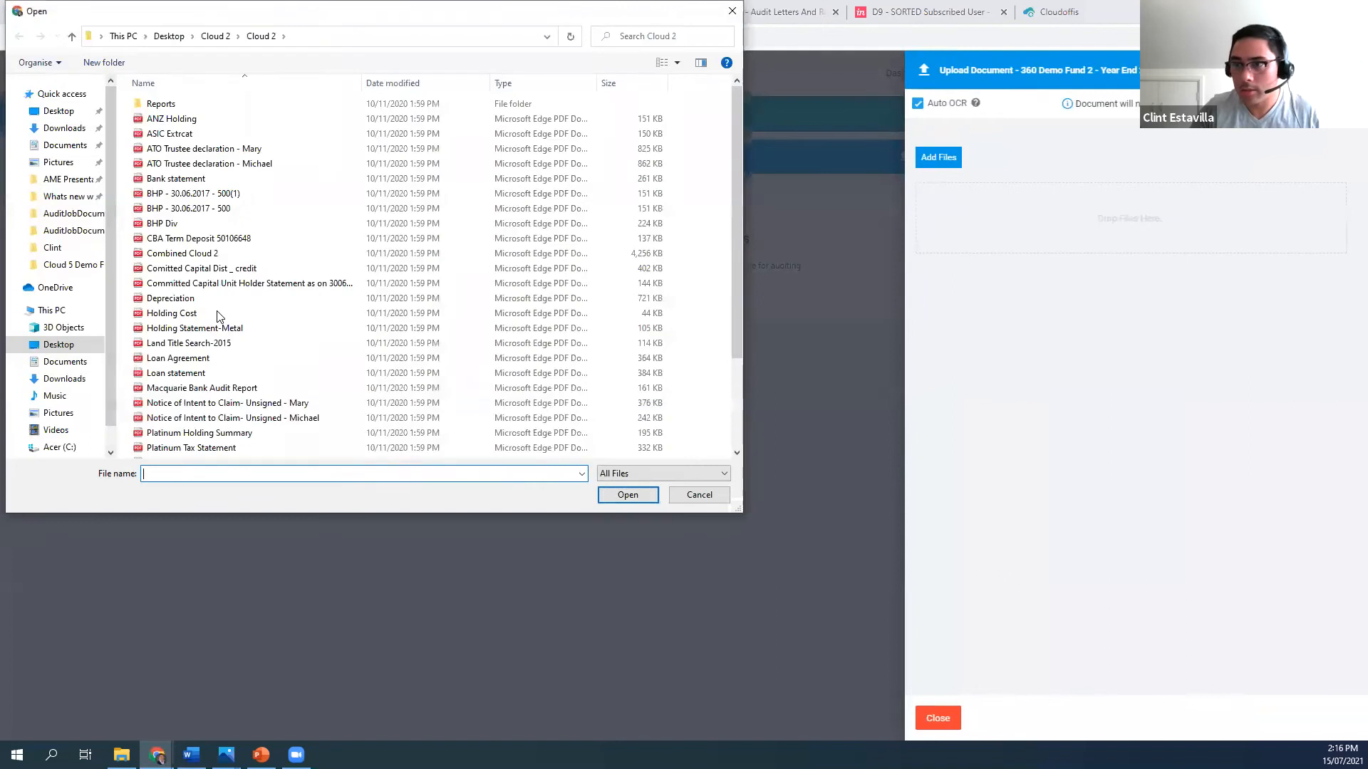
{"action": "left_click", "coordinate": [218, 314]}
{"action": "key", "text": "shift+Down"}
{"action": "key", "text": "shift+Down"}
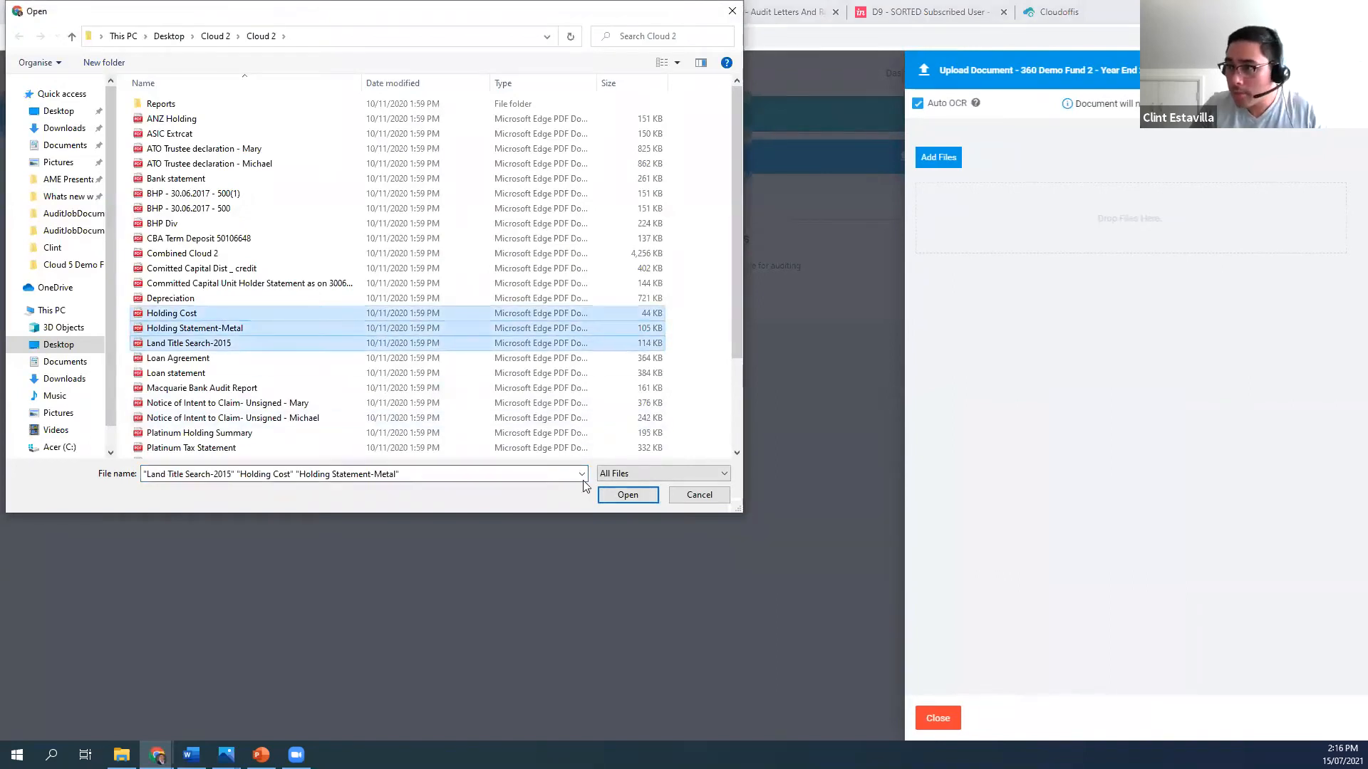
{"action": "key", "text": "Return"}
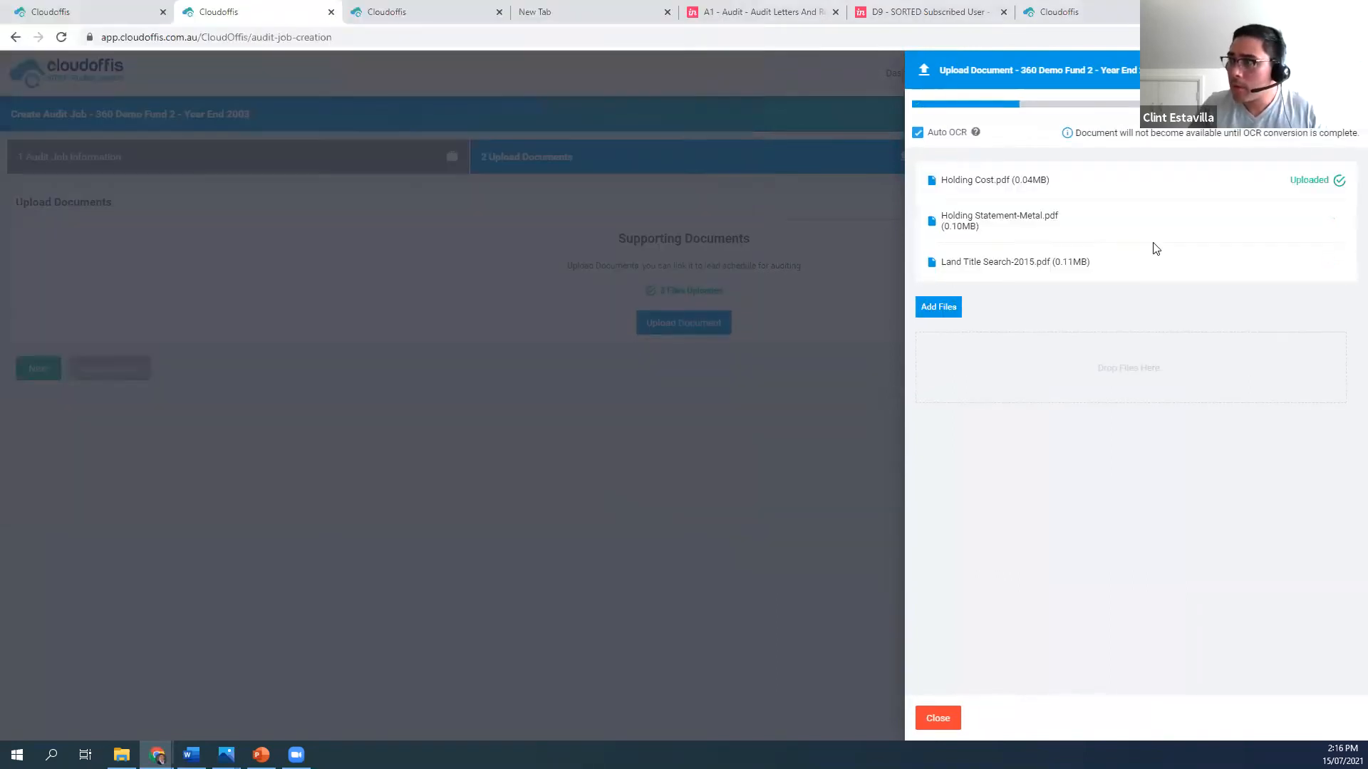
{"action": "mouse_move", "coordinate": [978, 135]}
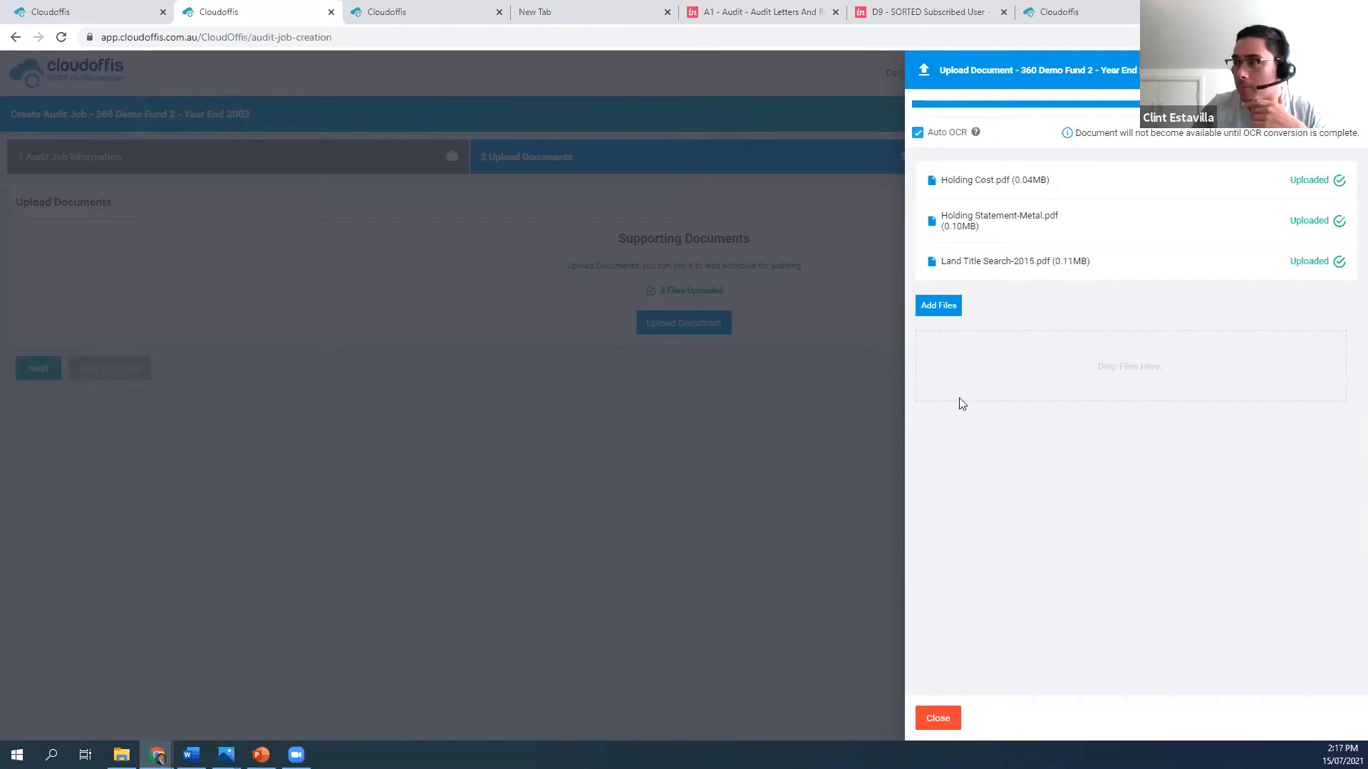
{"action": "left_click", "coordinate": [946, 725]}
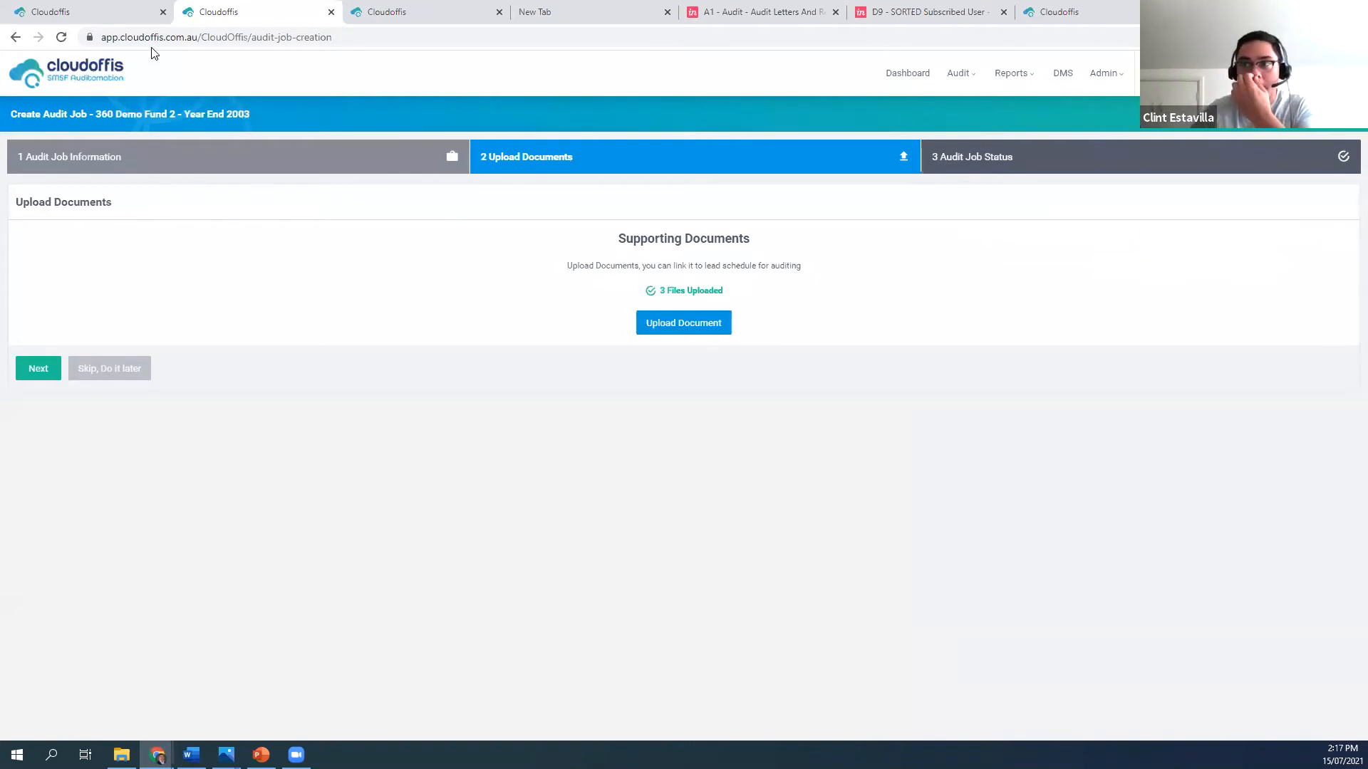
Return to the dashboard and review the assigned jobs in progress, external queries and recent activities
{"action": "left_click", "coordinate": [87, 69]}
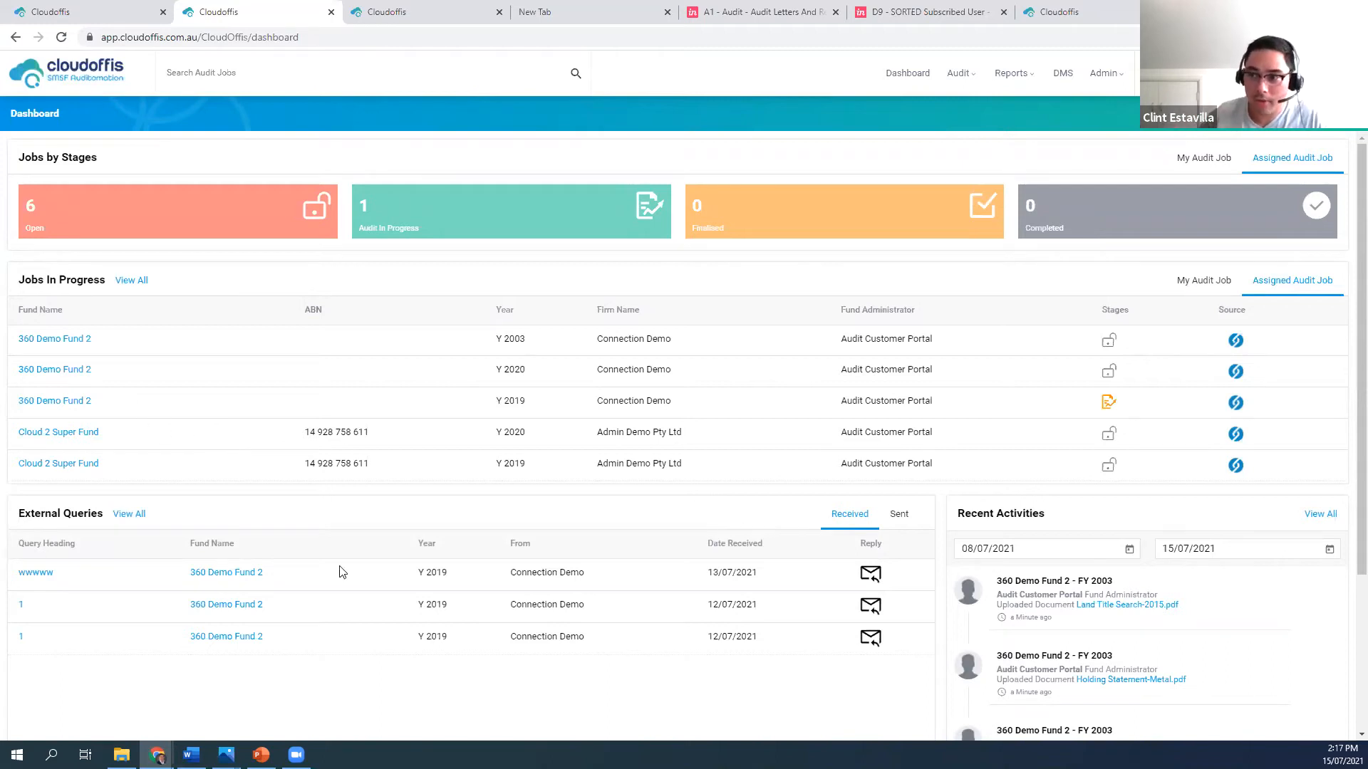
{"action": "scroll", "coordinate": [382, 574], "scroll_direction": "down", "scroll_amount": 2}
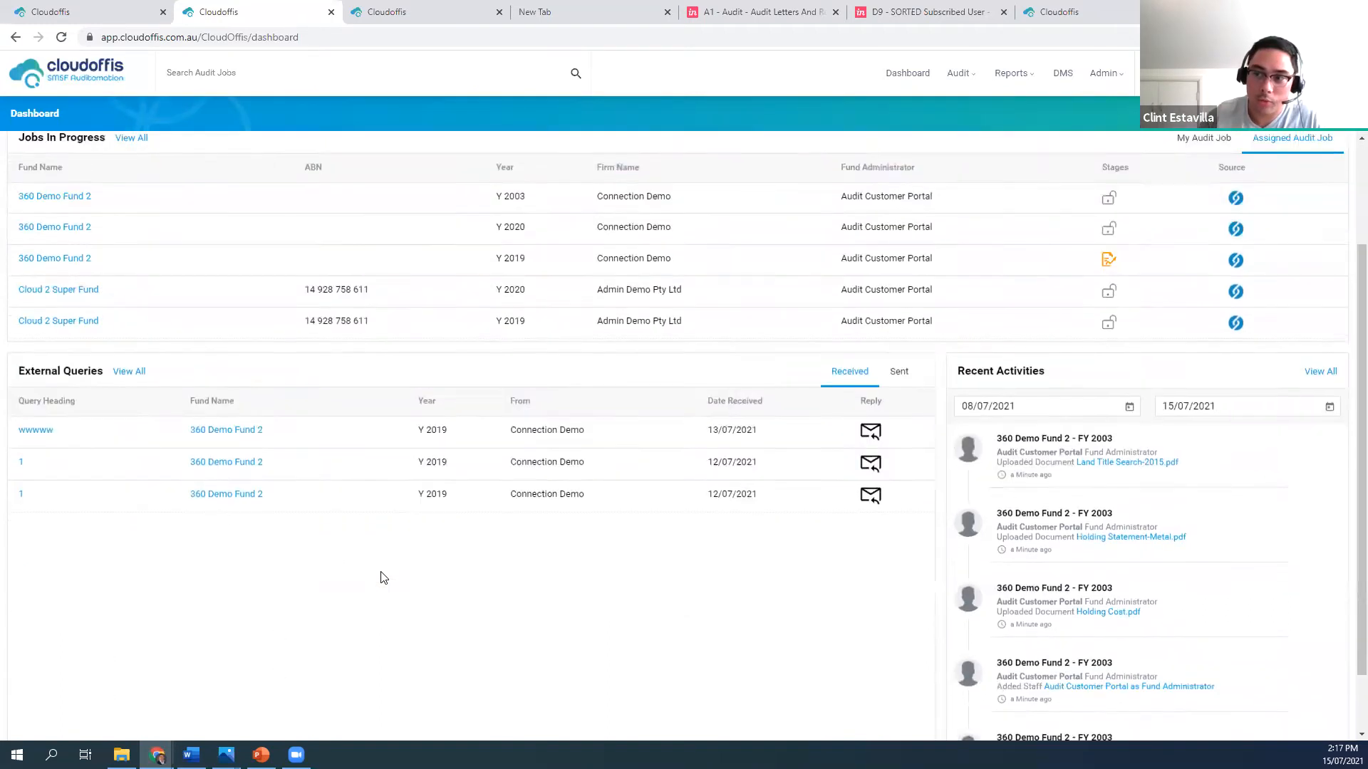
{"action": "scroll", "coordinate": [356, 600], "scroll_direction": "up", "scroll_amount": 1}
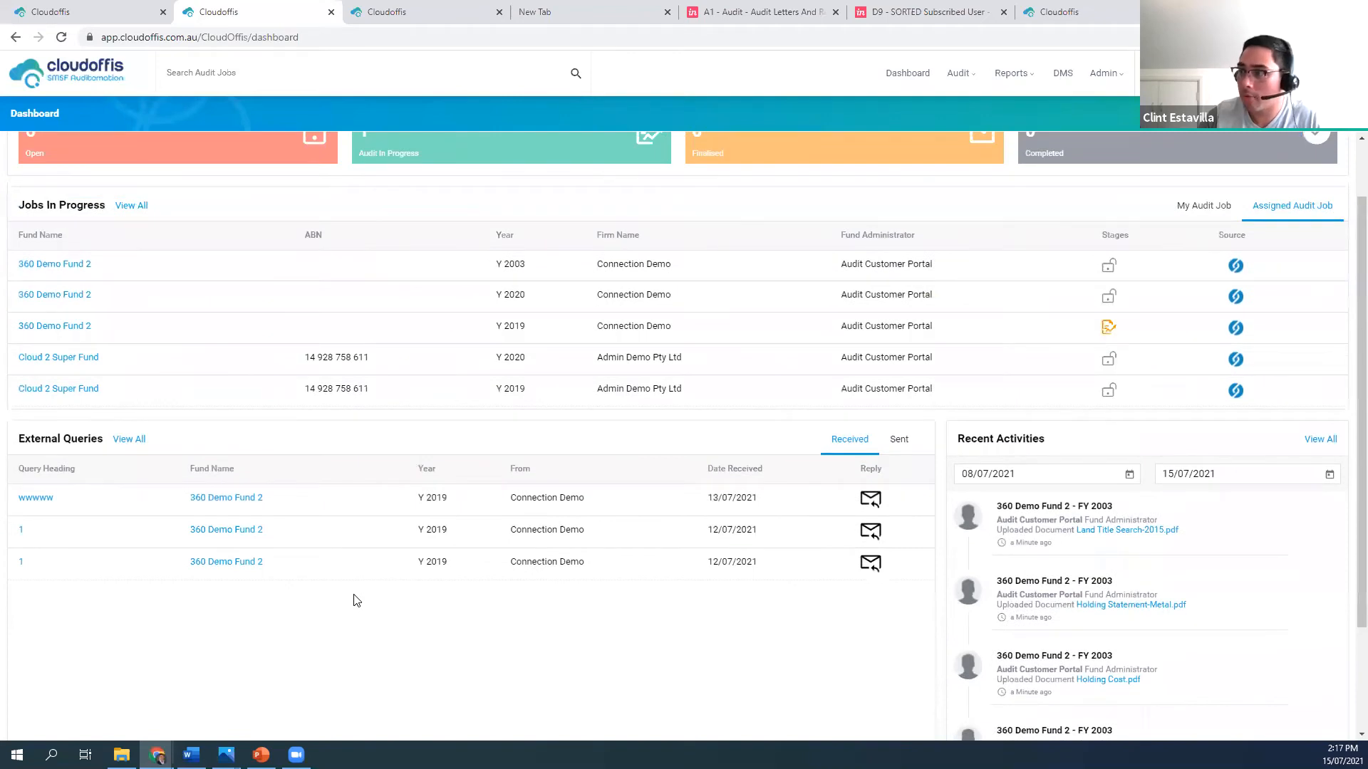
Switch to the auditor portal, go to its dashboard and open the audit job queue for Not Started jobs
{"action": "scroll", "coordinate": [342, 601], "scroll_direction": "up", "scroll_amount": 1}
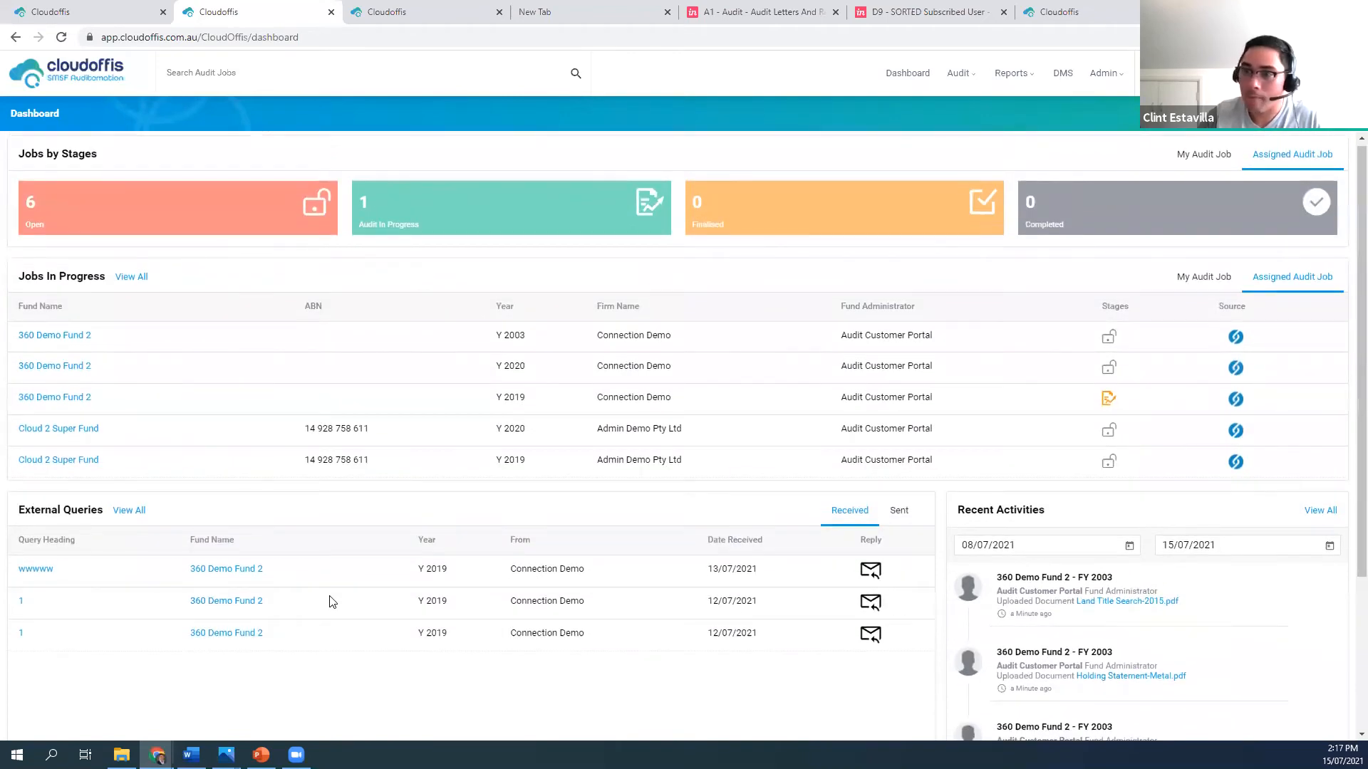
{"action": "scroll", "coordinate": [330, 602], "scroll_direction": "up", "scroll_amount": 1}
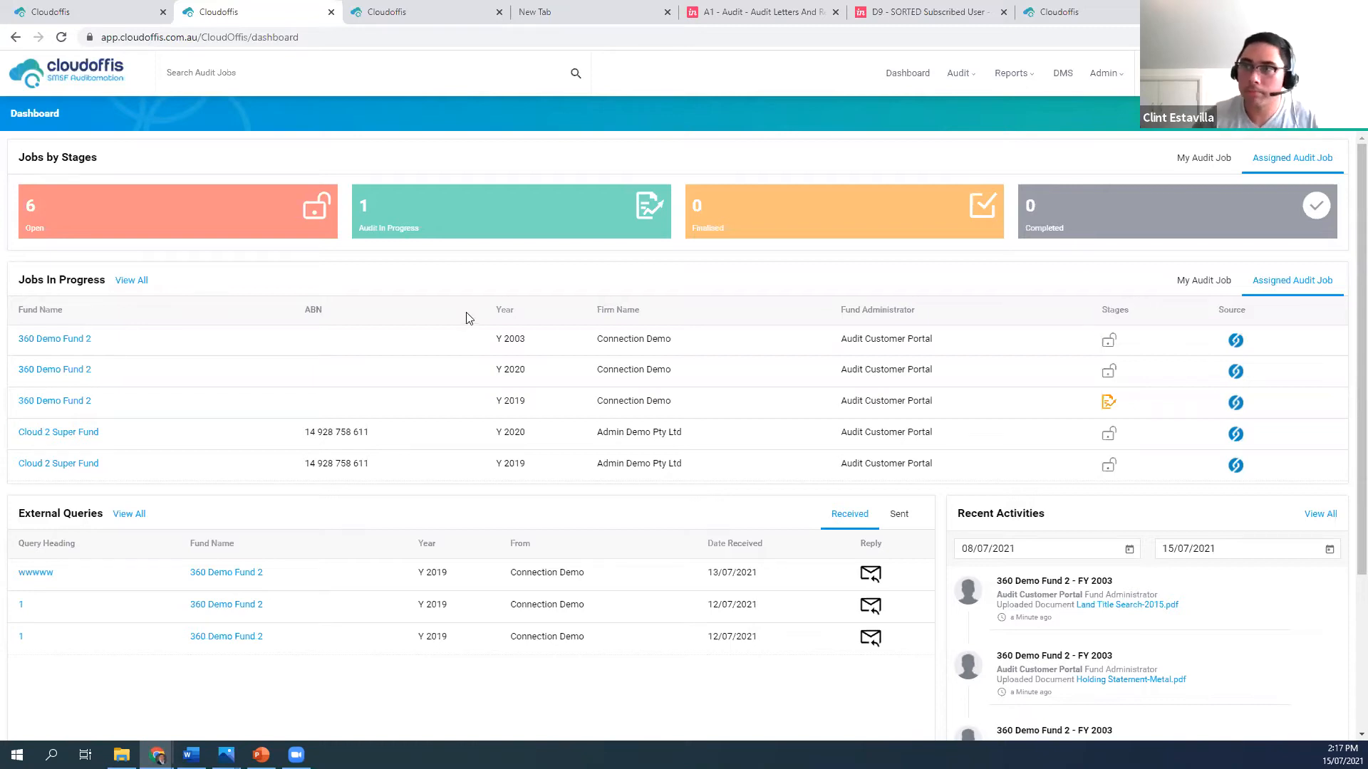
{"action": "left_click", "coordinate": [110, 8]}
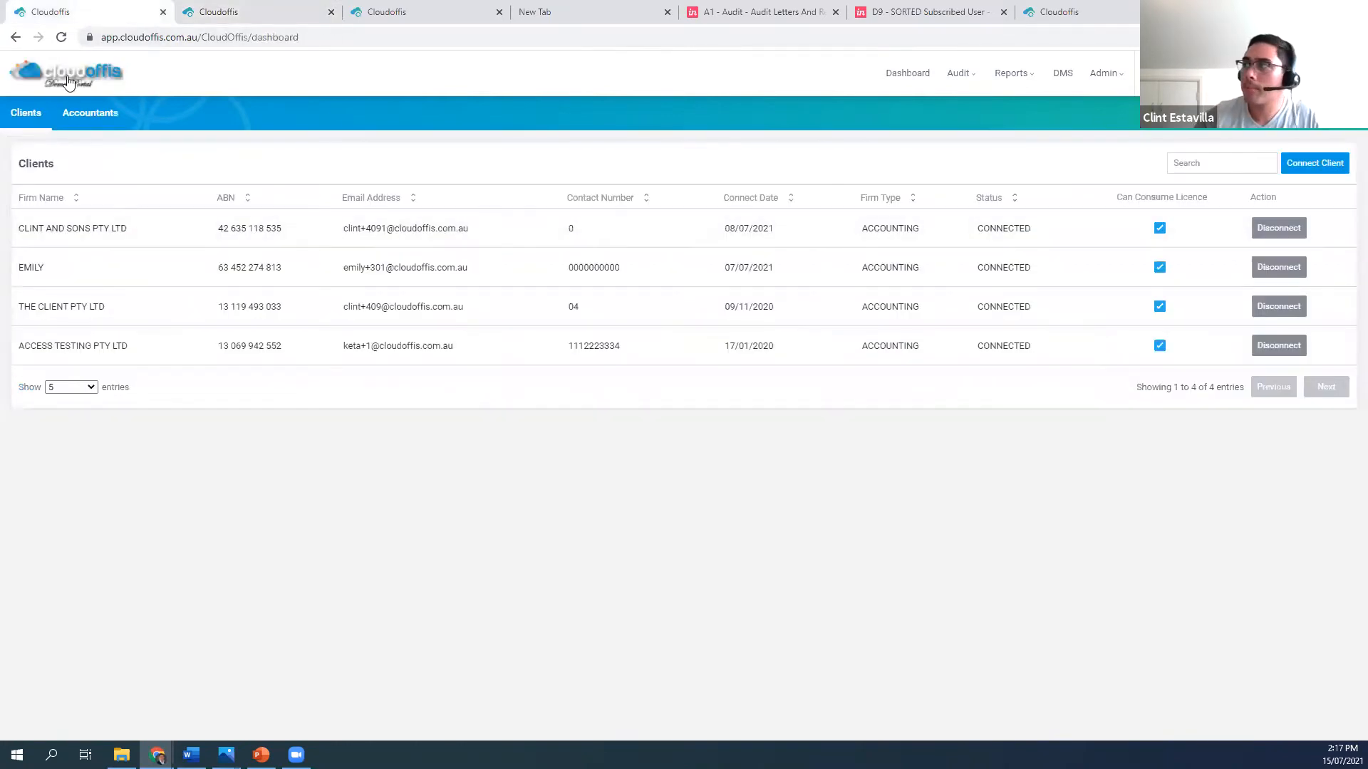
{"action": "left_click", "coordinate": [68, 83]}
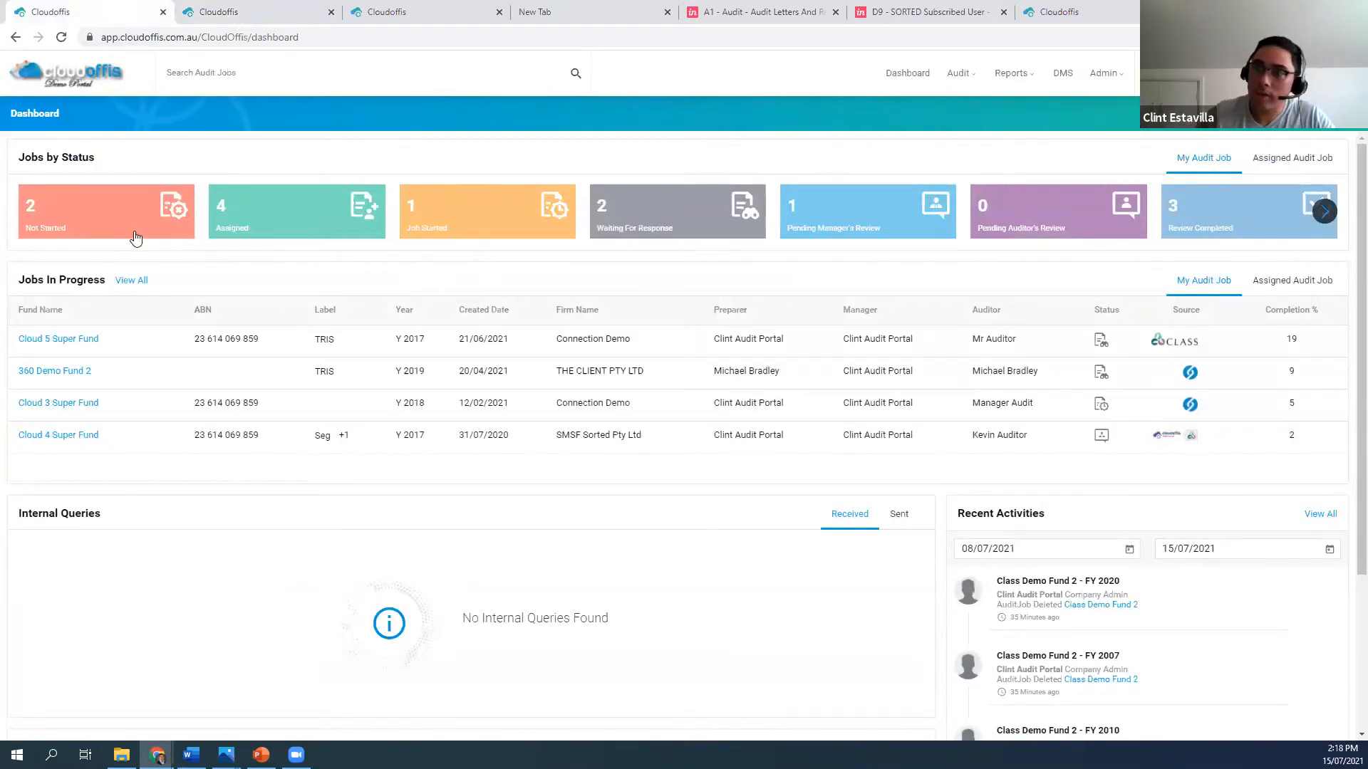
{"action": "left_click", "coordinate": [56, 213]}
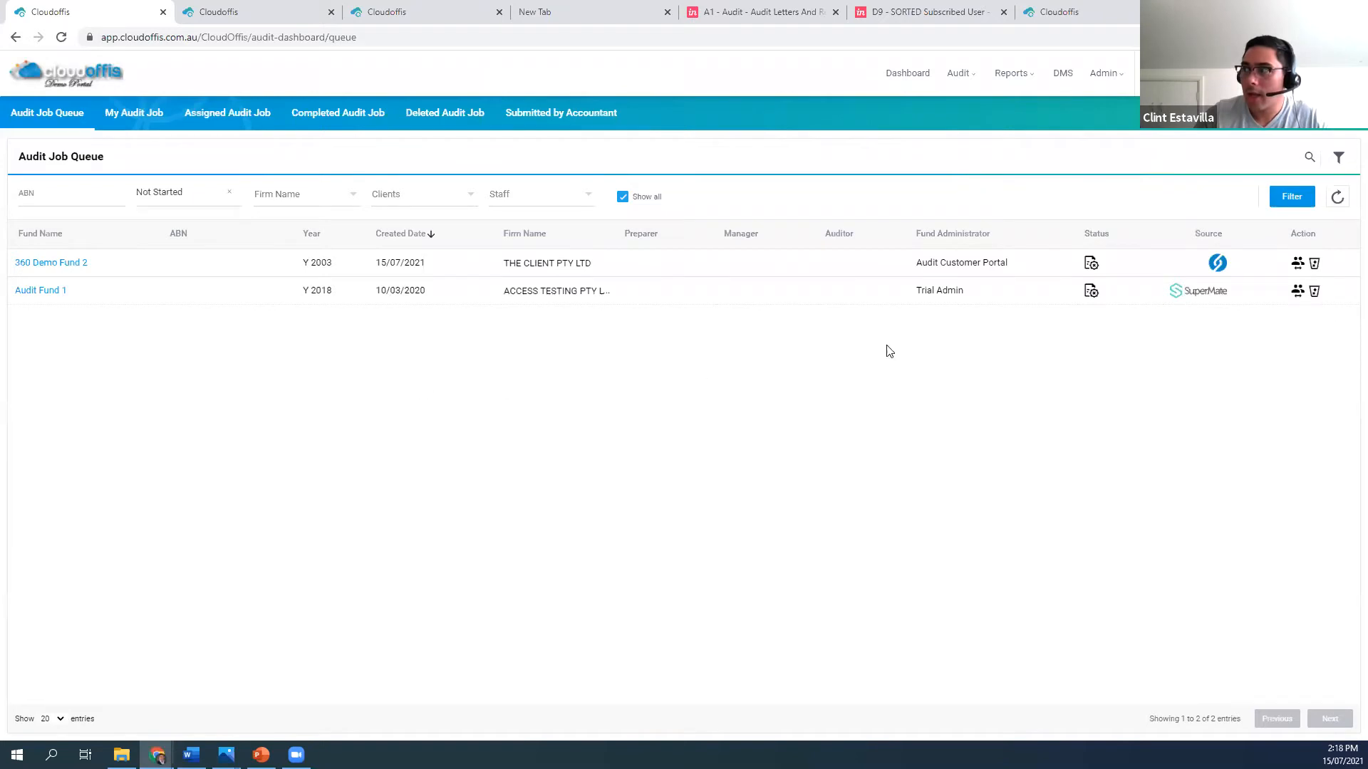
Assign Mr Auditor as auditor and the Company Admin user as audit preparer and manager of the 360 Demo Fund 2 2003 job, and save
{"action": "left_click", "coordinate": [1297, 262]}
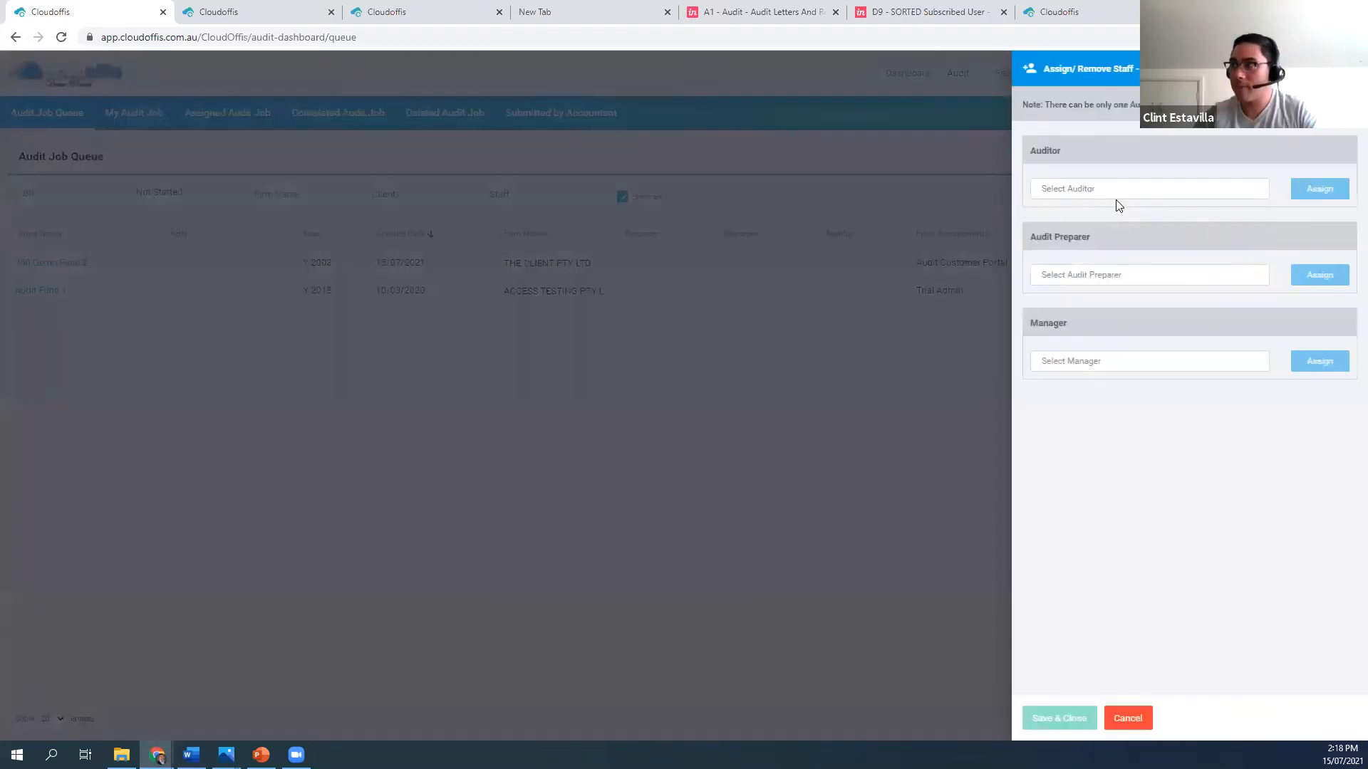
{"action": "left_click", "coordinate": [1116, 190]}
{"action": "left_click", "coordinate": [1083, 257]}
{"action": "left_click", "coordinate": [1071, 278]}
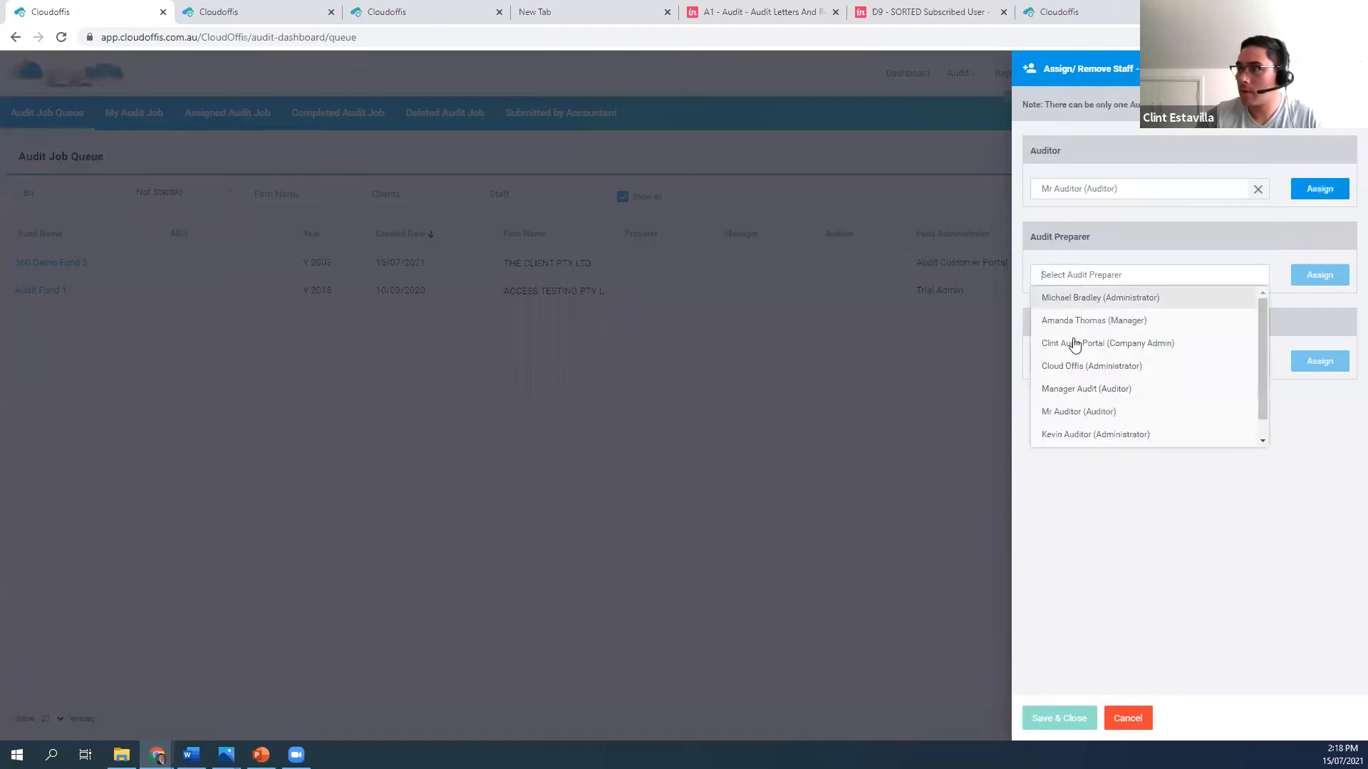
{"action": "left_click", "coordinate": [1074, 342]}
{"action": "left_click", "coordinate": [1078, 363]}
{"action": "left_click", "coordinate": [1073, 429]}
{"action": "left_click", "coordinate": [1327, 361]}
{"action": "left_click", "coordinate": [1320, 275]}
{"action": "left_click", "coordinate": [1322, 190]}
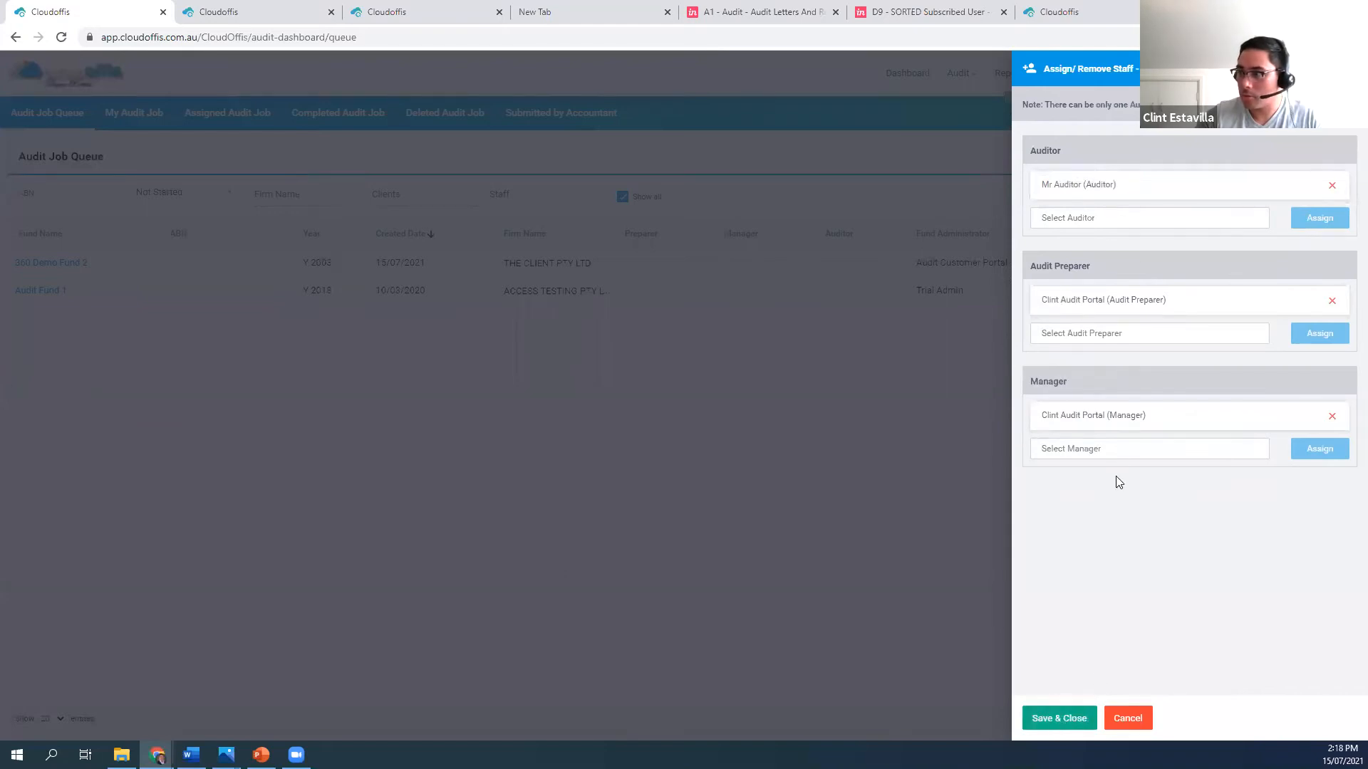
{"action": "left_click", "coordinate": [1060, 719]}
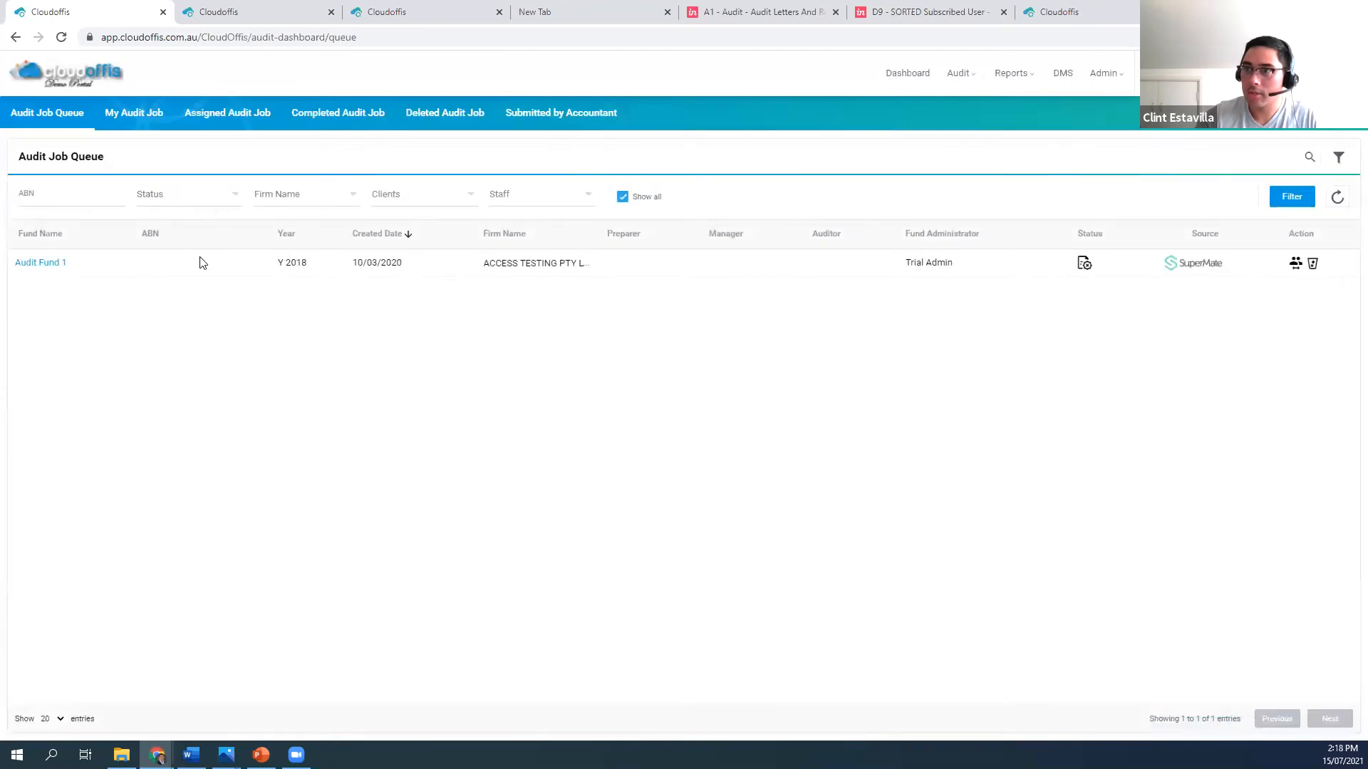
List the audit job queue without a status filter, then open the 360 Demo Fund 2 Year 2019 job from the dashboard
{"action": "left_click", "coordinate": [1281, 196]}
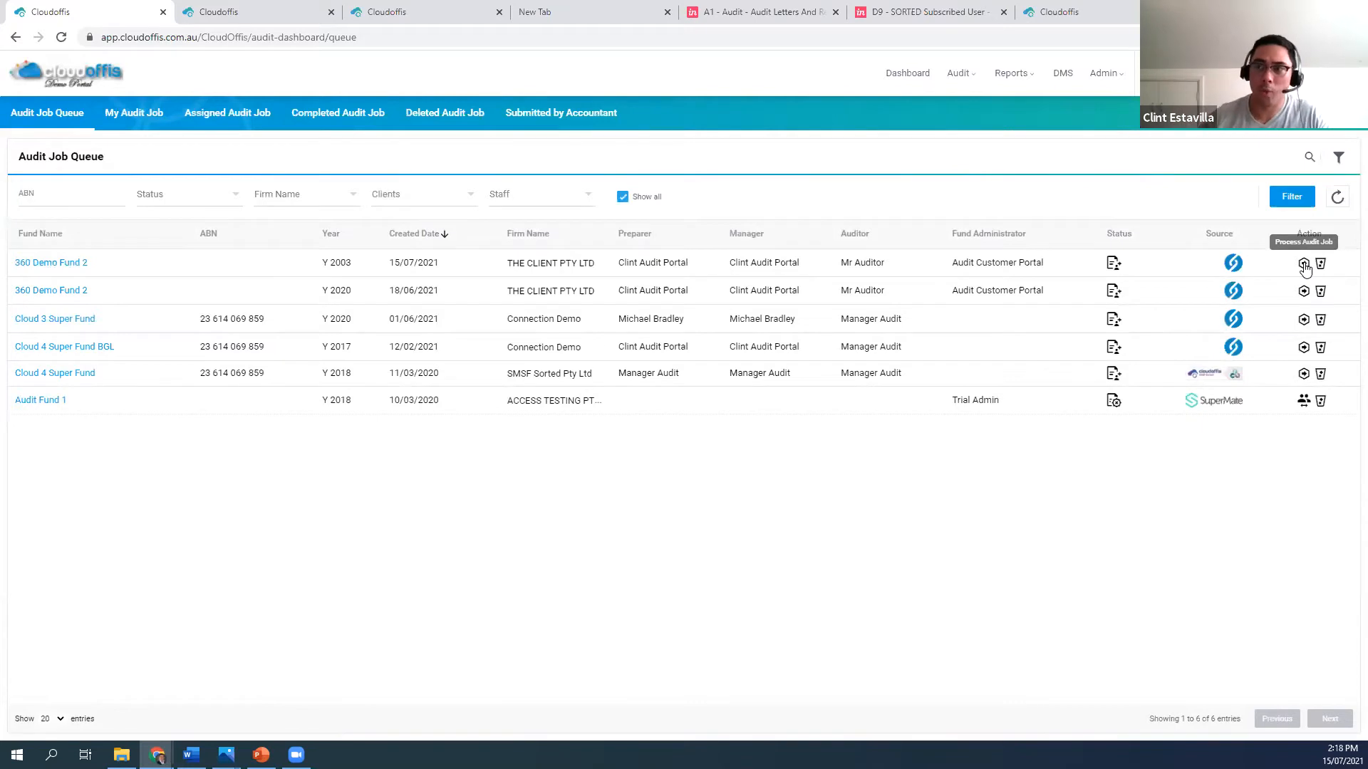
{"action": "left_click", "coordinate": [74, 82]}
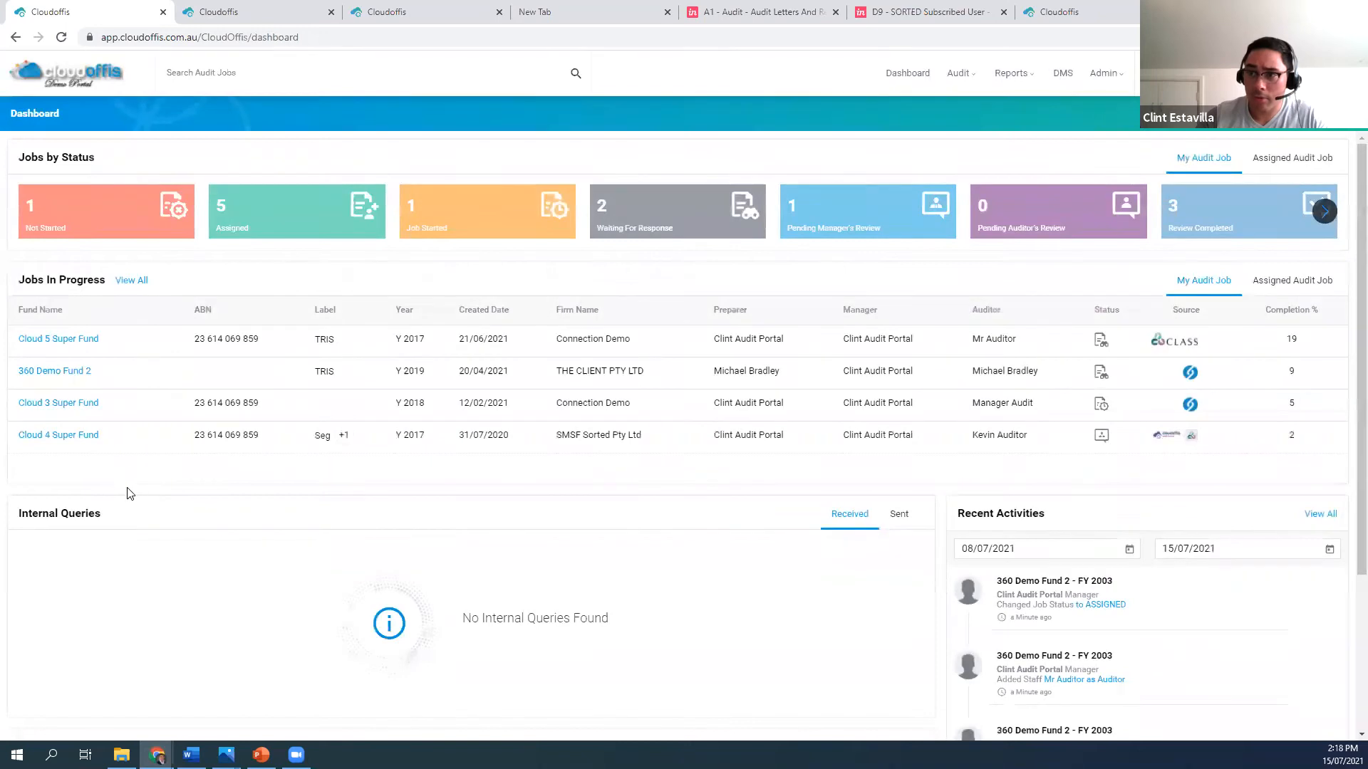
{"action": "left_click", "coordinate": [63, 371]}
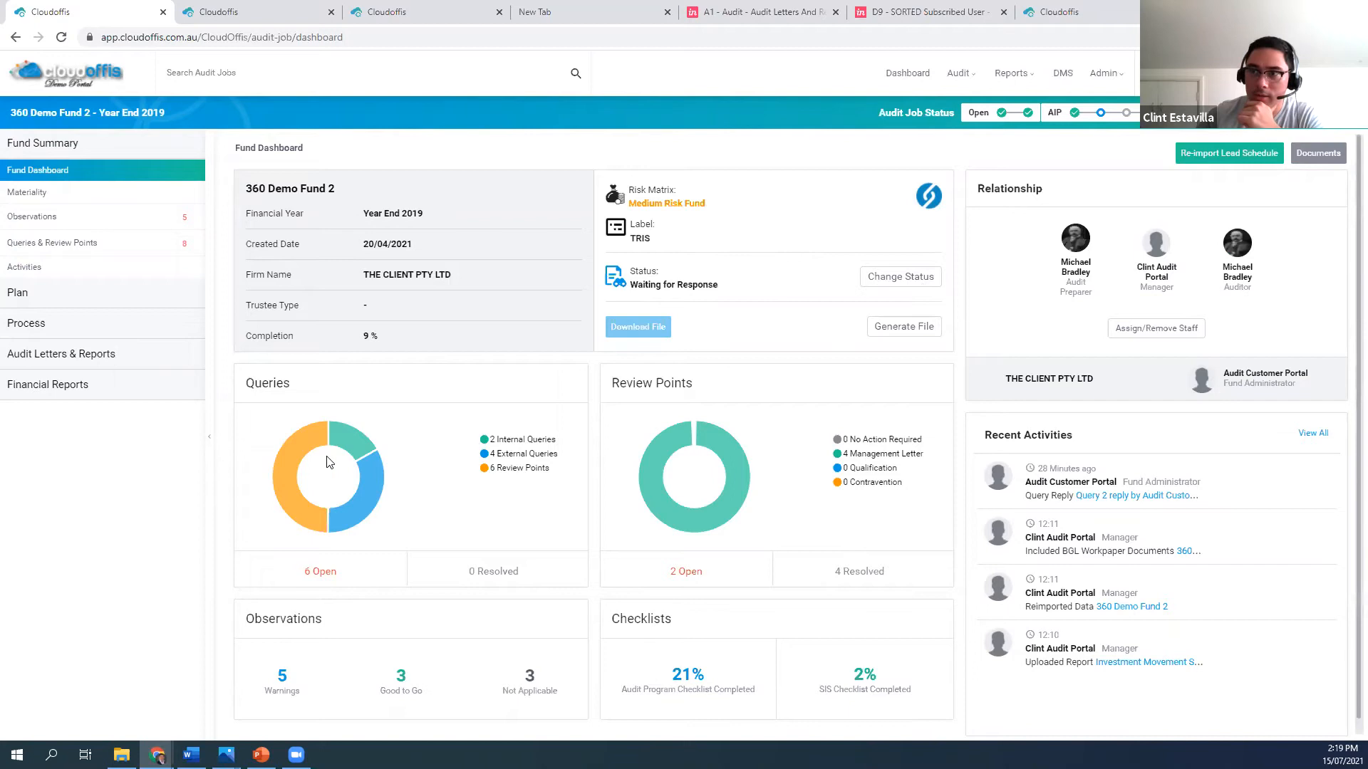
Examine the fund's risk matrix assessments, including each rule definition and result, and return to the fund dashboard
{"action": "left_click", "coordinate": [649, 205]}
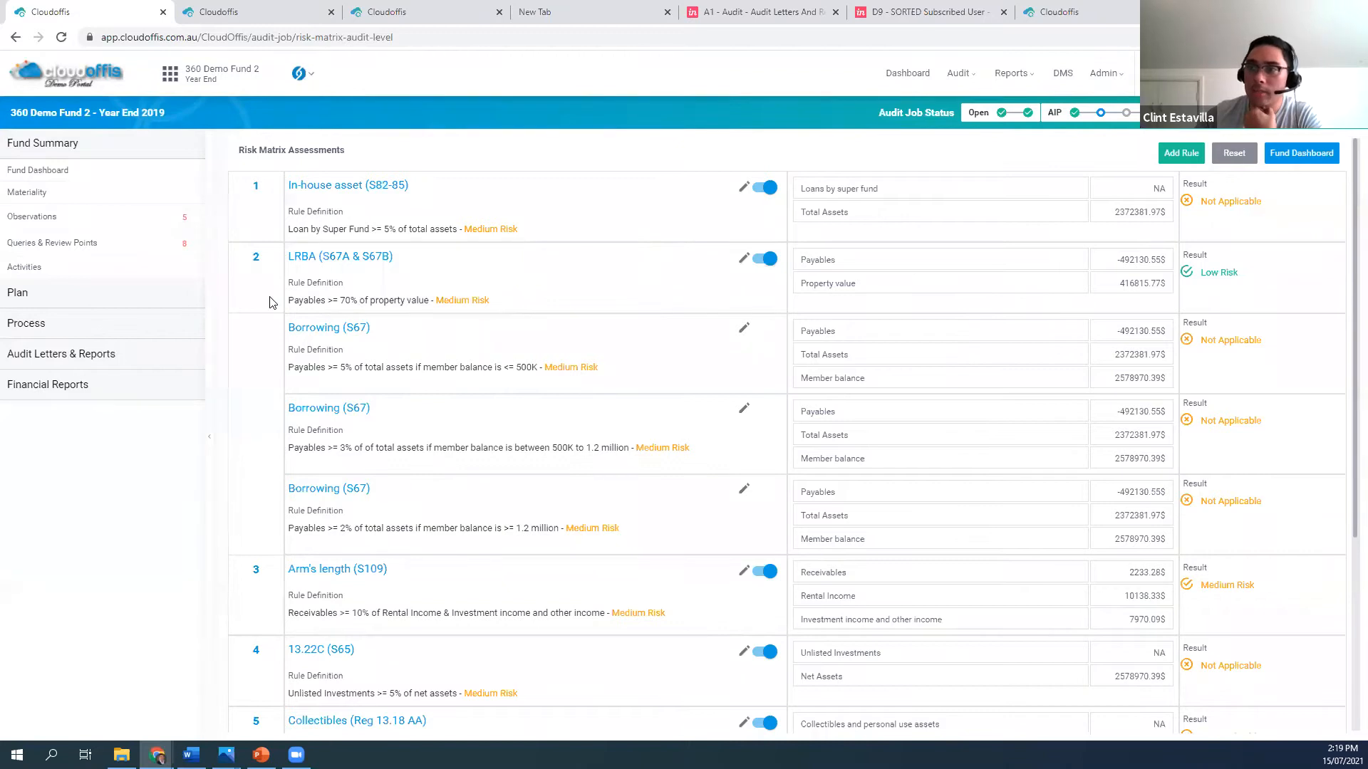
{"action": "scroll", "coordinate": [269, 301], "scroll_direction": "down", "scroll_amount": 4}
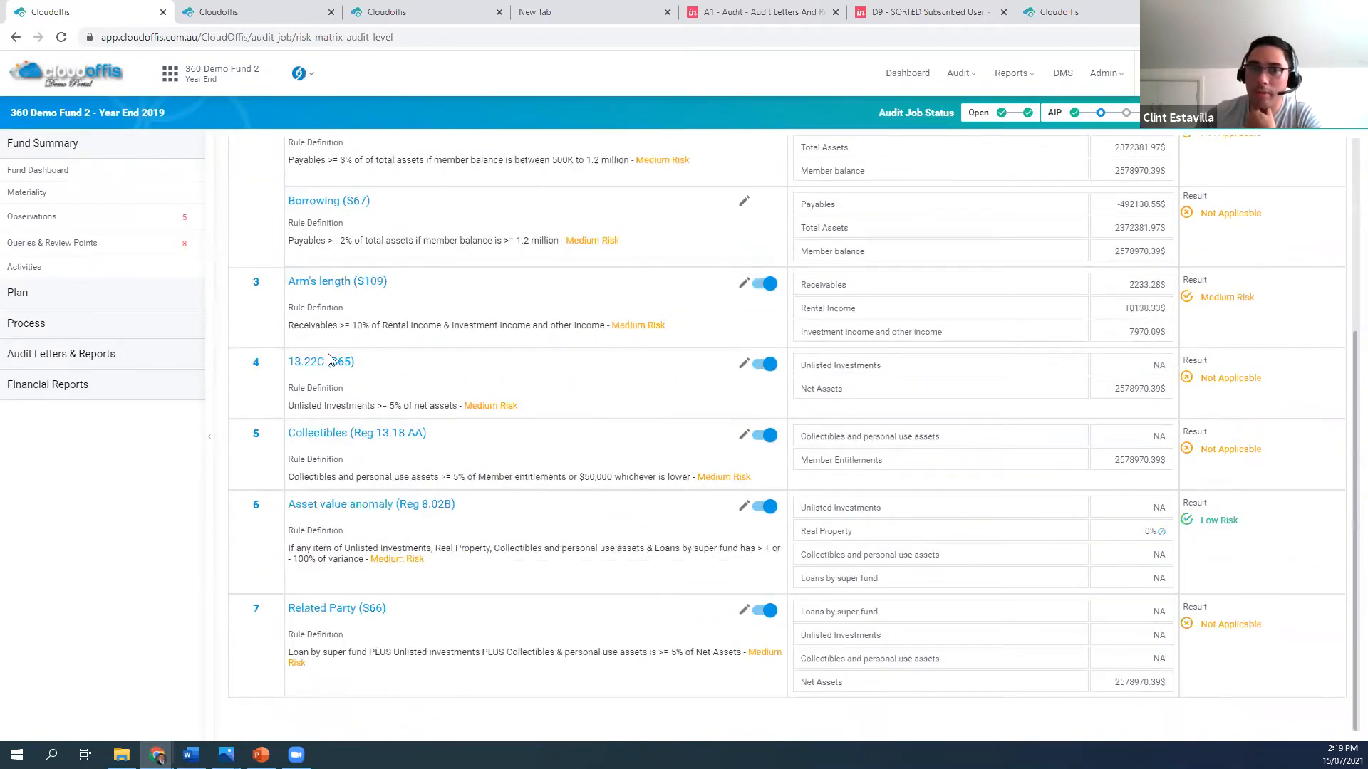
{"action": "scroll", "coordinate": [325, 356], "scroll_direction": "up", "scroll_amount": 4}
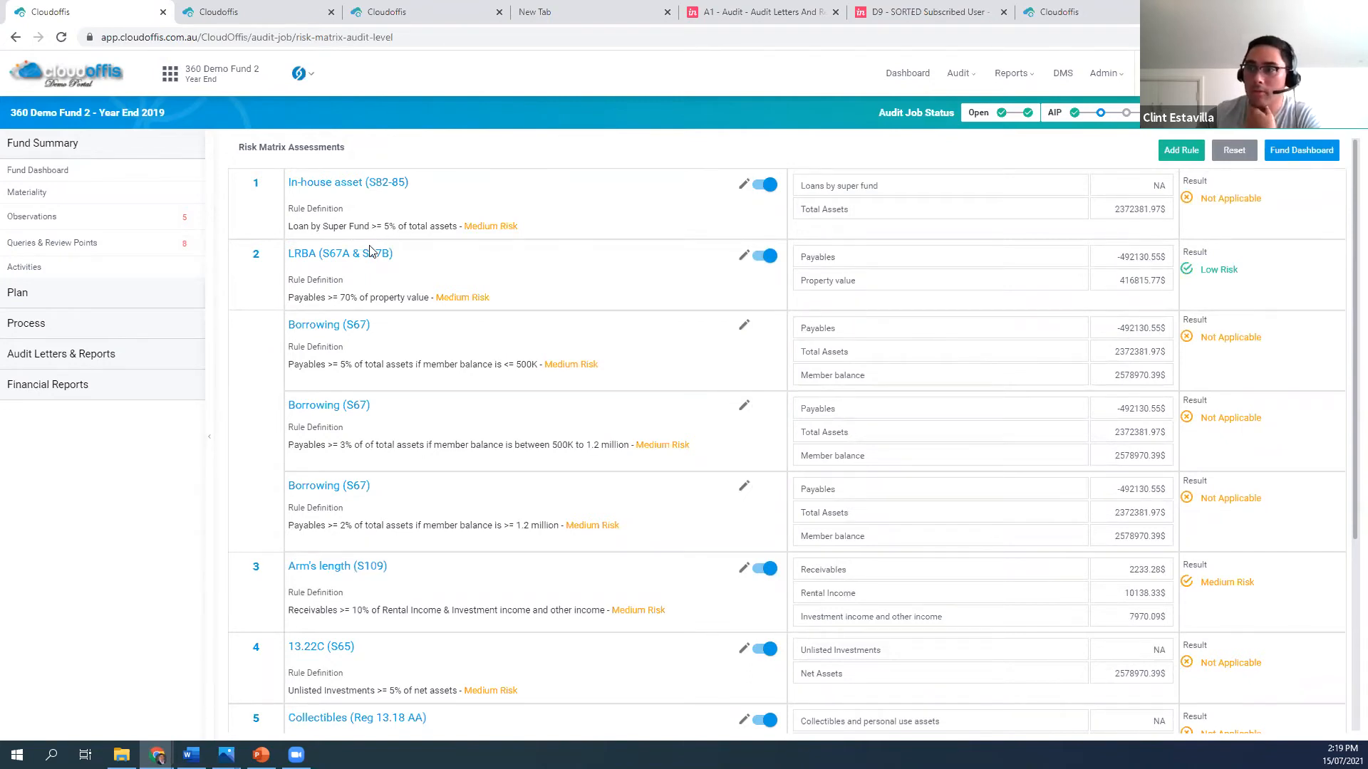
{"action": "scroll", "coordinate": [407, 405], "scroll_direction": "down", "scroll_amount": 4}
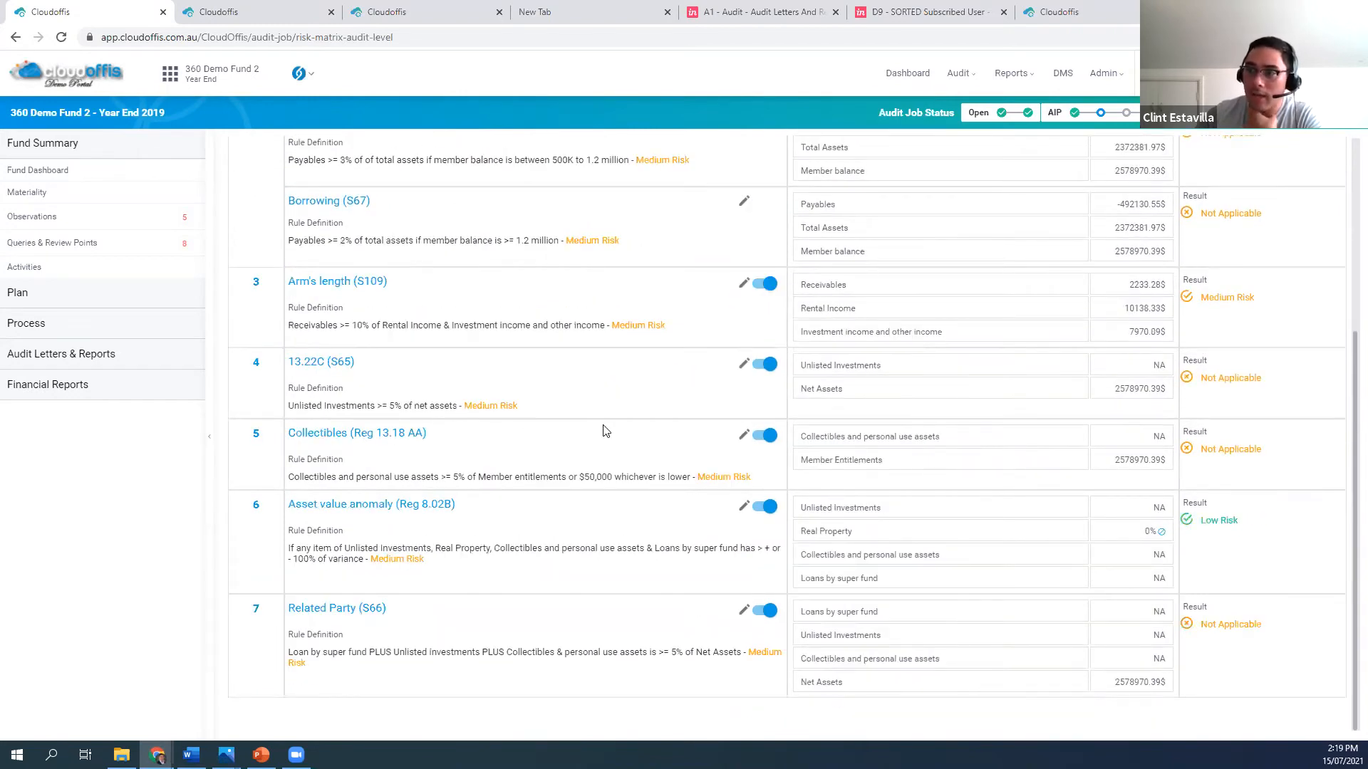
{"action": "scroll", "coordinate": [548, 421], "scroll_direction": "up", "scroll_amount": 1}
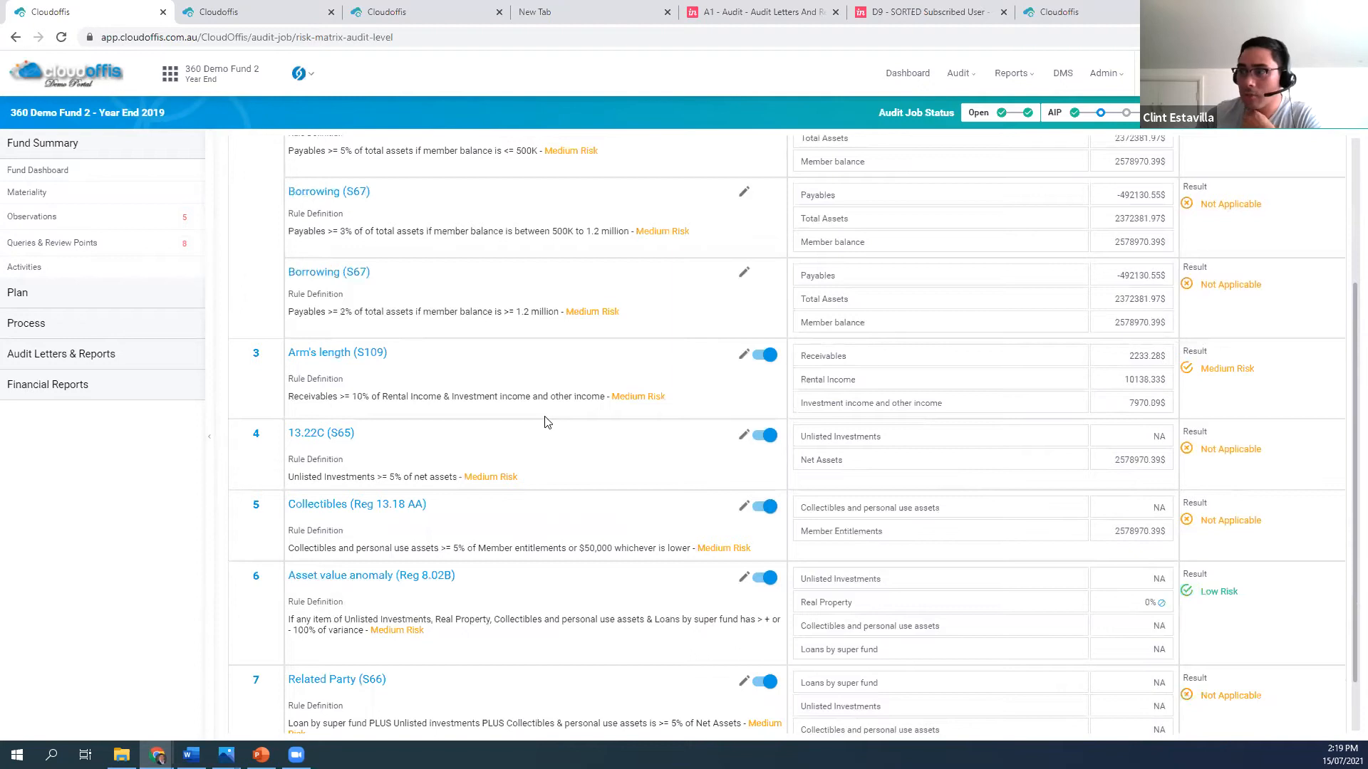
{"action": "scroll", "coordinate": [545, 422], "scroll_direction": "up", "scroll_amount": 2}
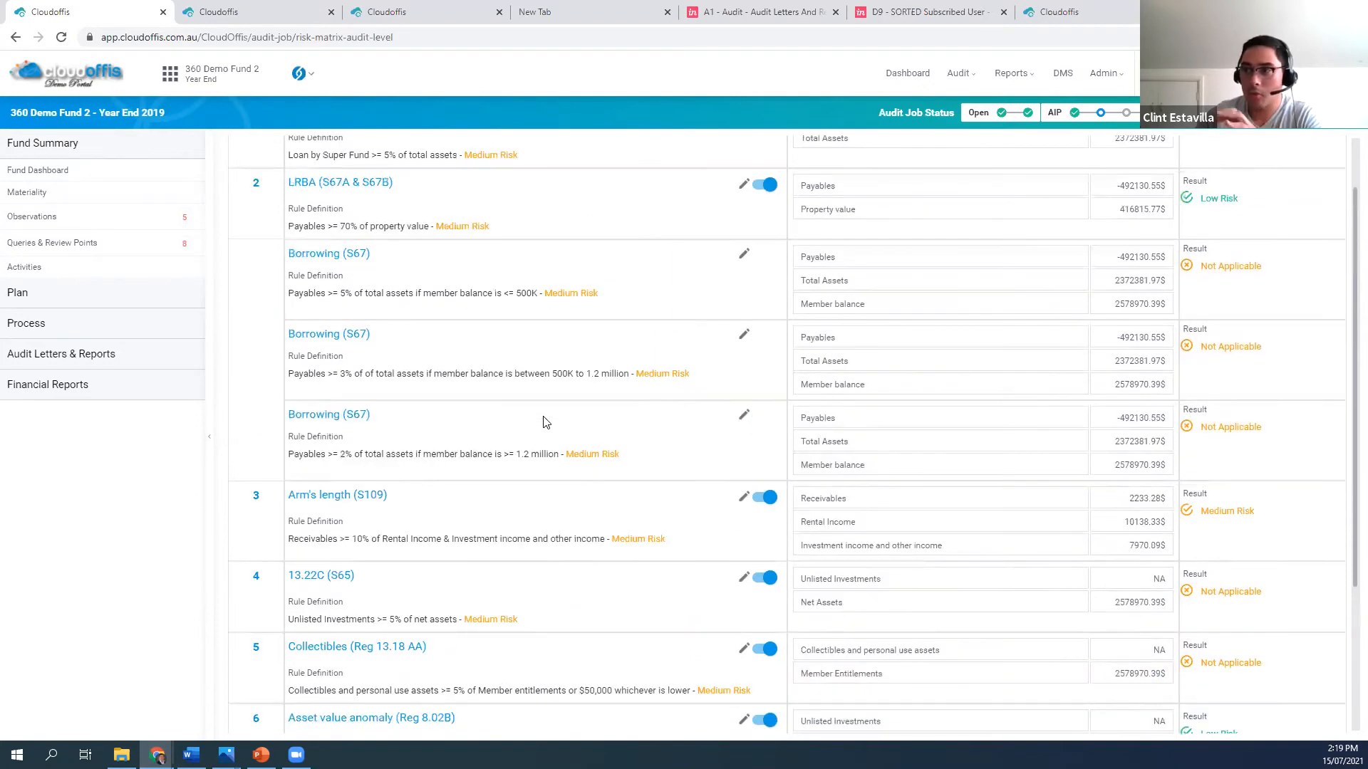
{"action": "scroll", "coordinate": [543, 422], "scroll_direction": "up", "scroll_amount": 1}
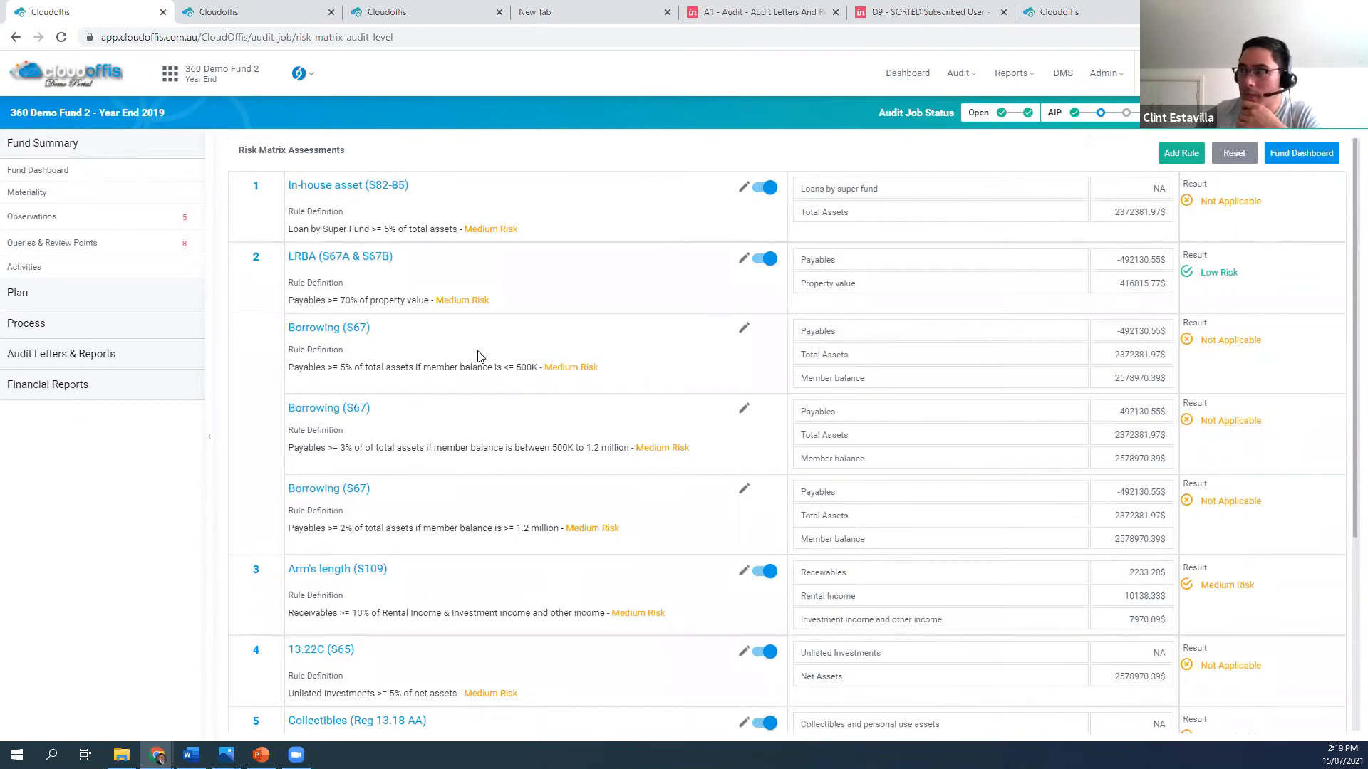
{"action": "scroll", "coordinate": [1288, 280], "scroll_direction": "down", "scroll_amount": 3}
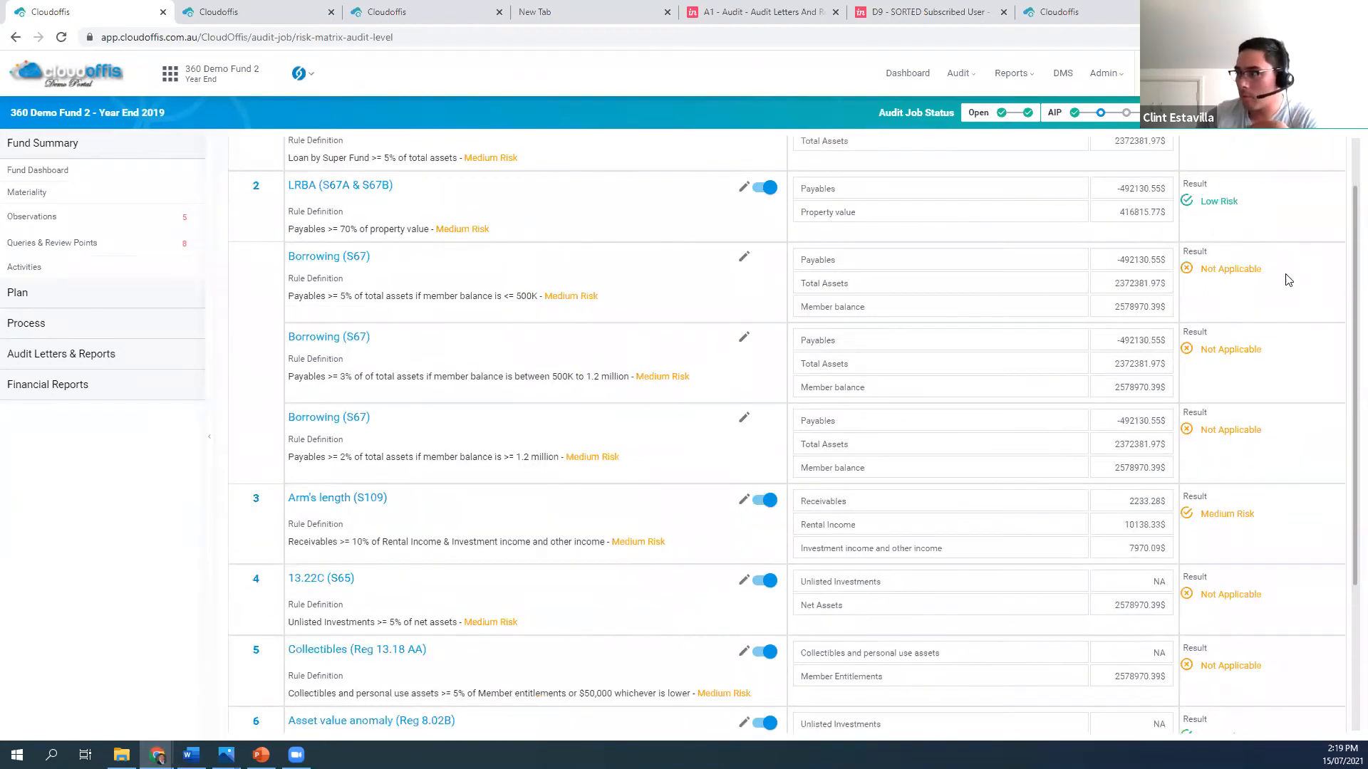
{"action": "scroll", "coordinate": [1288, 280], "scroll_direction": "down", "scroll_amount": 1}
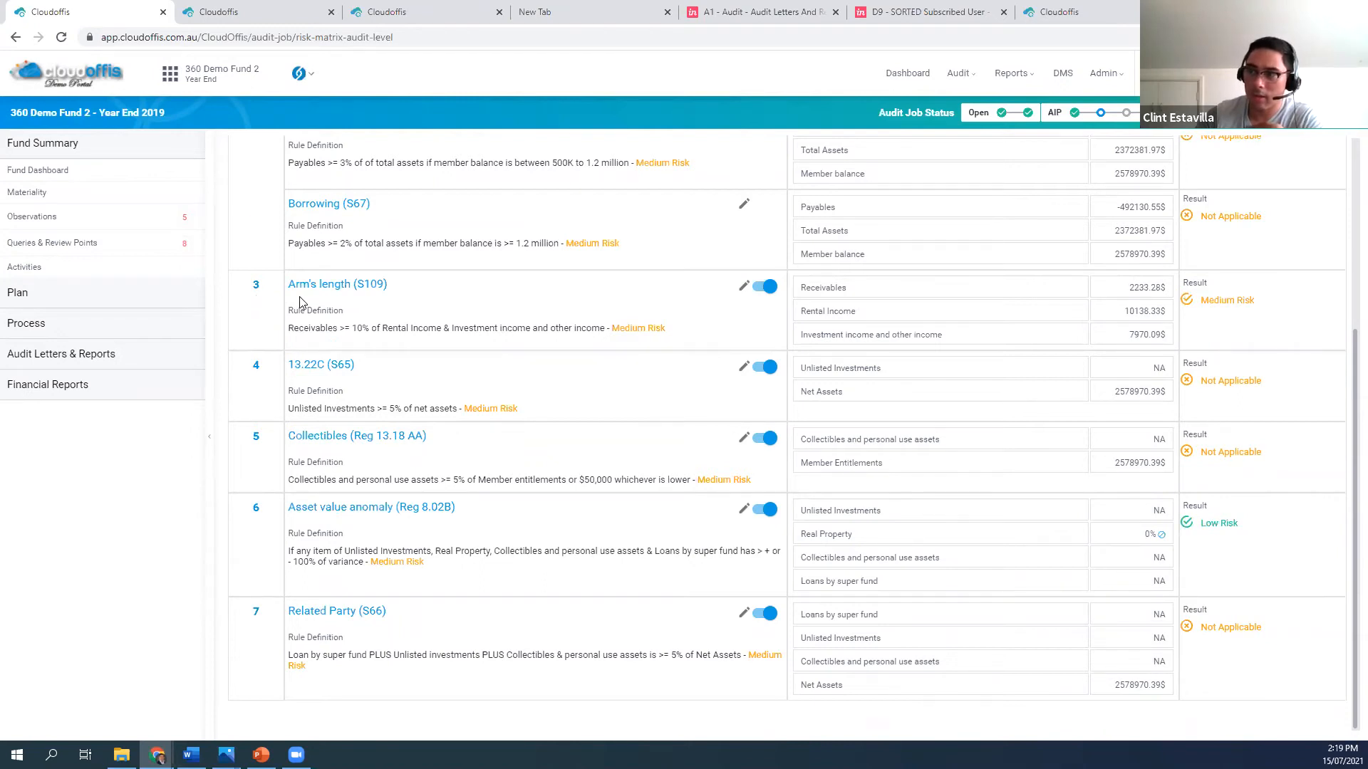
{"action": "scroll", "coordinate": [625, 471], "scroll_direction": "up", "scroll_amount": 4}
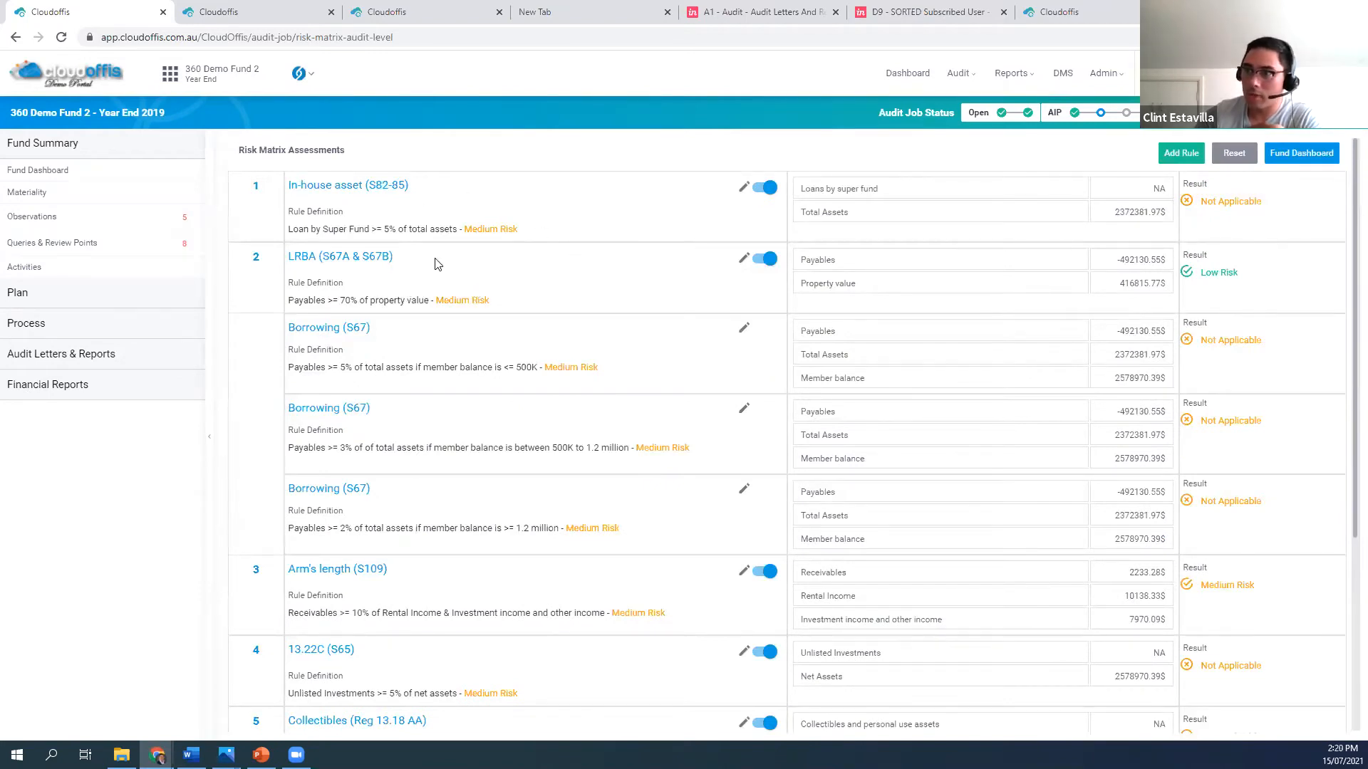
{"action": "left_click", "coordinate": [1304, 153]}
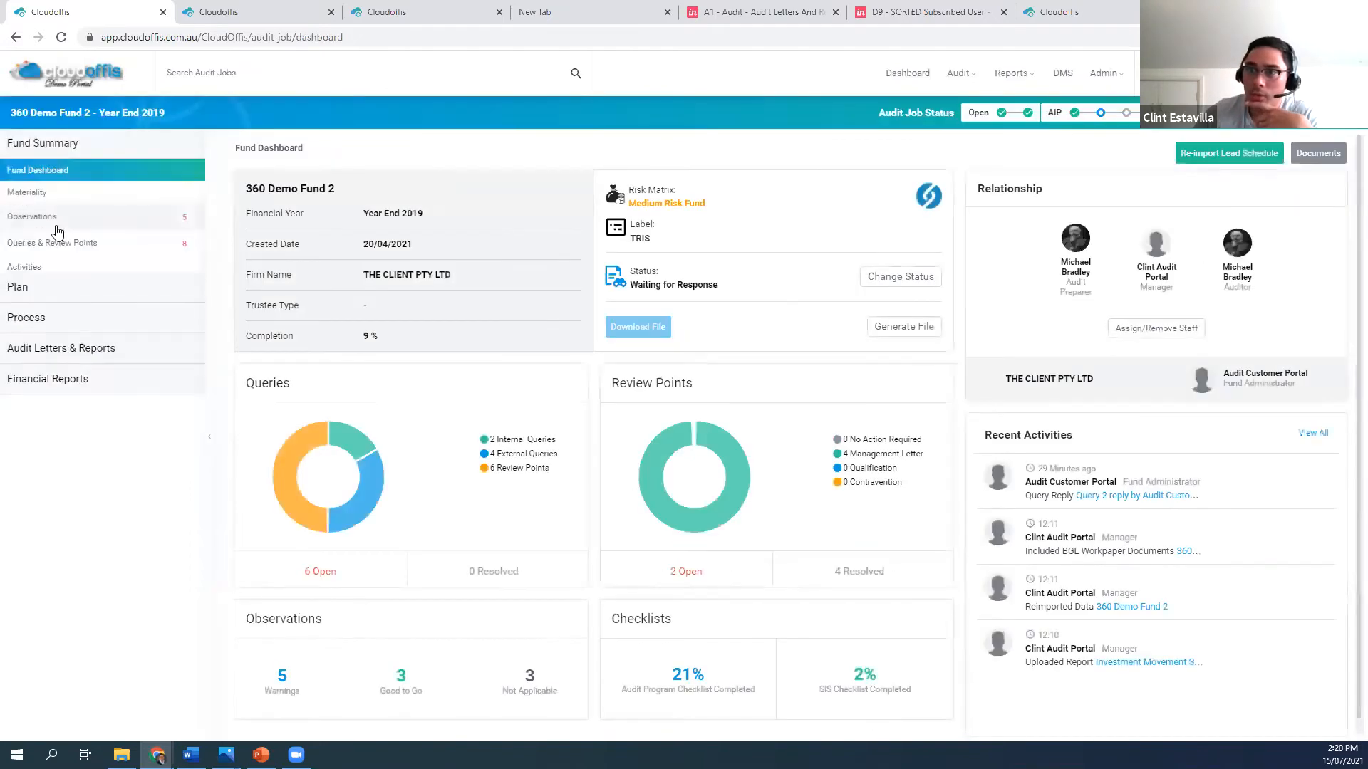
Review the Good To Go observations by expanding Work Test, Benefits Paid to Member <60 and Rental Income < 4% of Property Value
{"action": "left_click", "coordinate": [42, 221]}
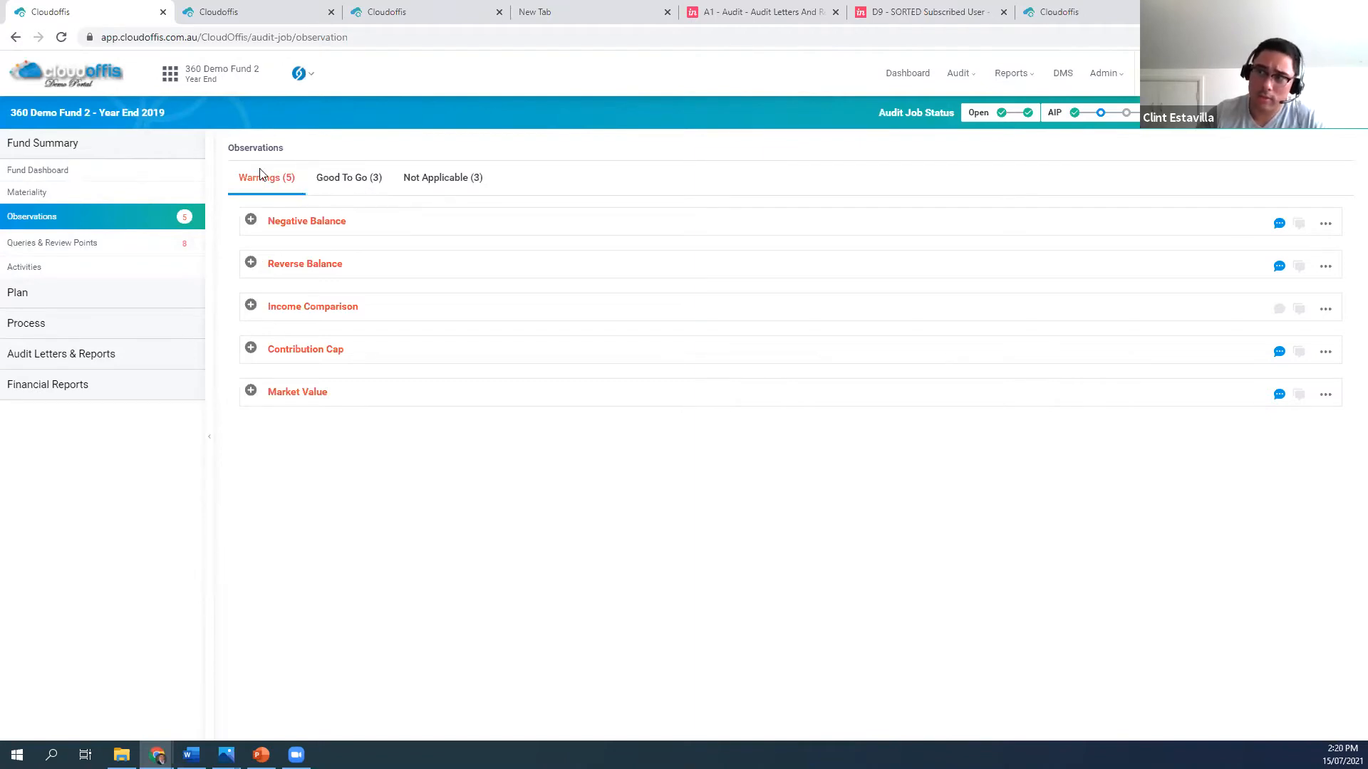
{"action": "left_click", "coordinate": [345, 180]}
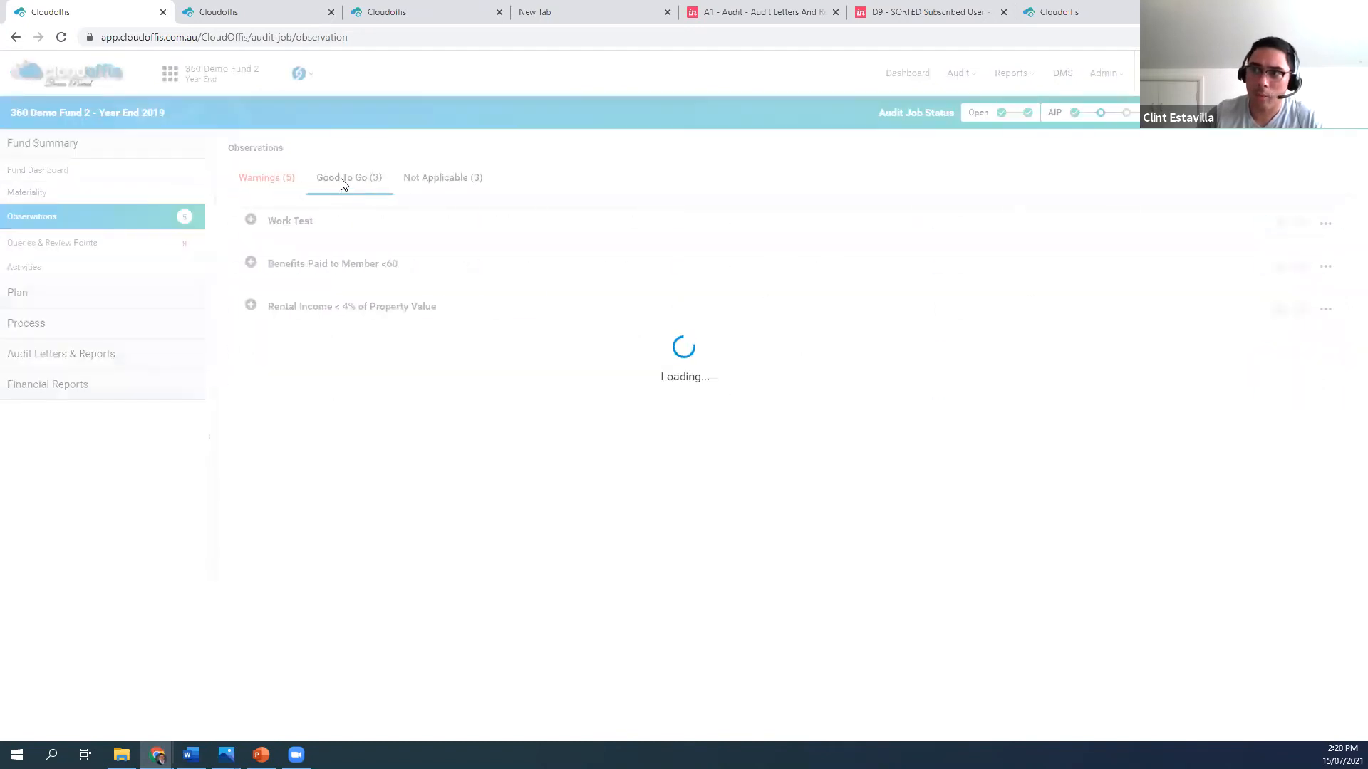
{"action": "left_click", "coordinate": [283, 222]}
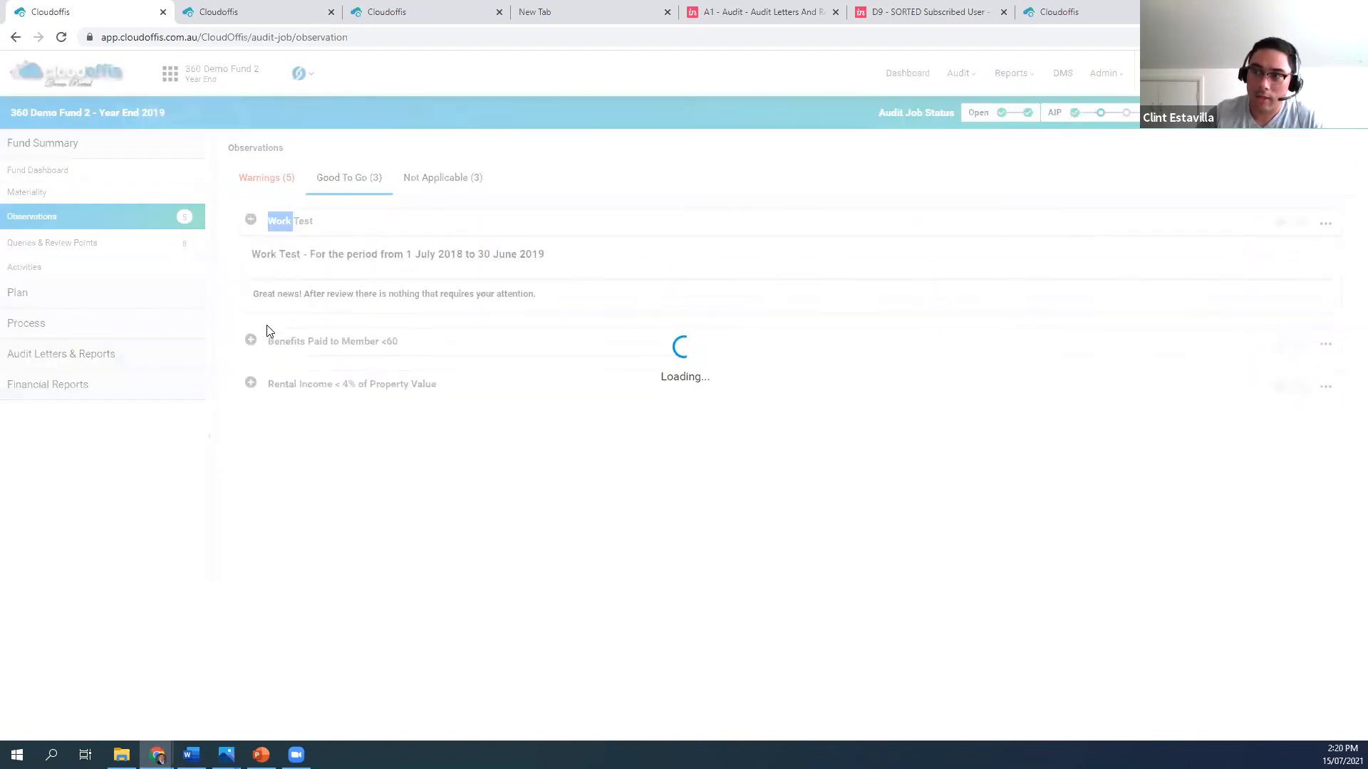
{"action": "left_click", "coordinate": [263, 342]}
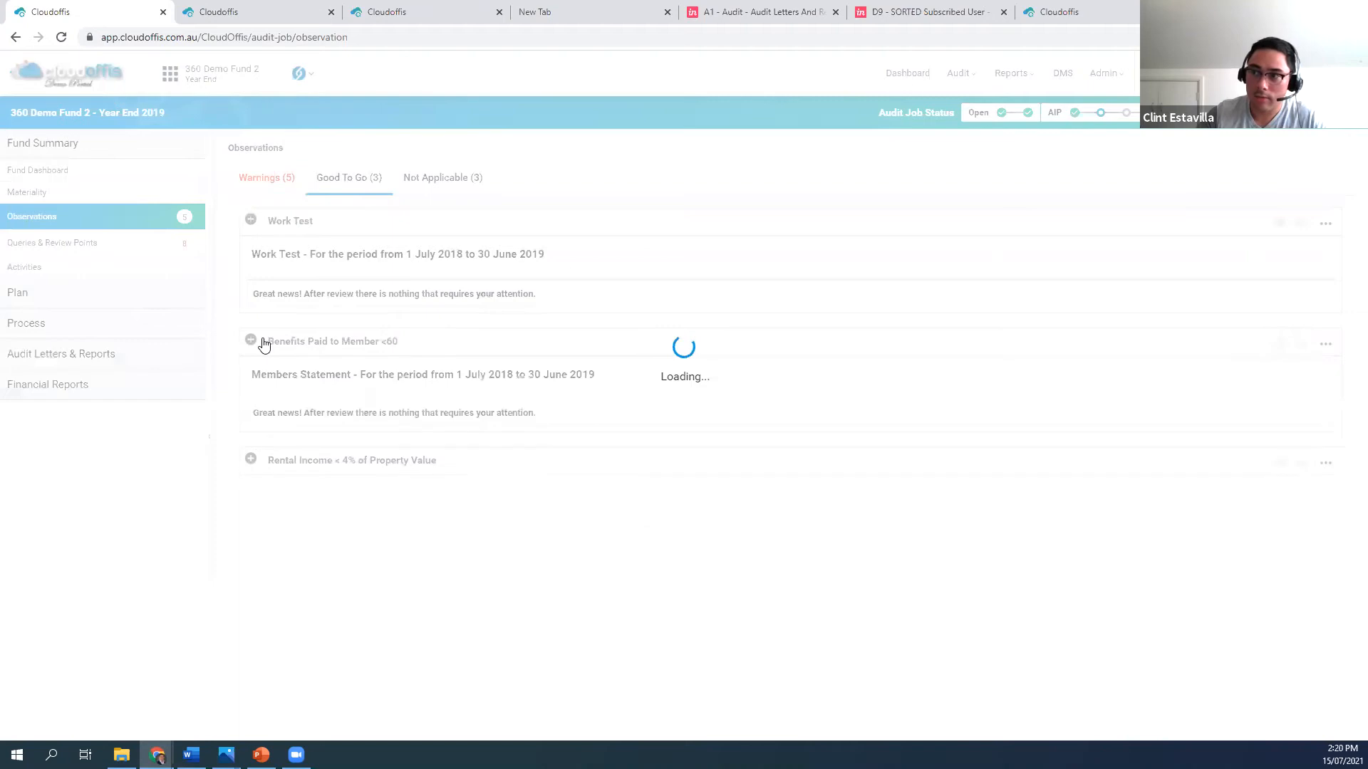
{"action": "left_click", "coordinate": [269, 460]}
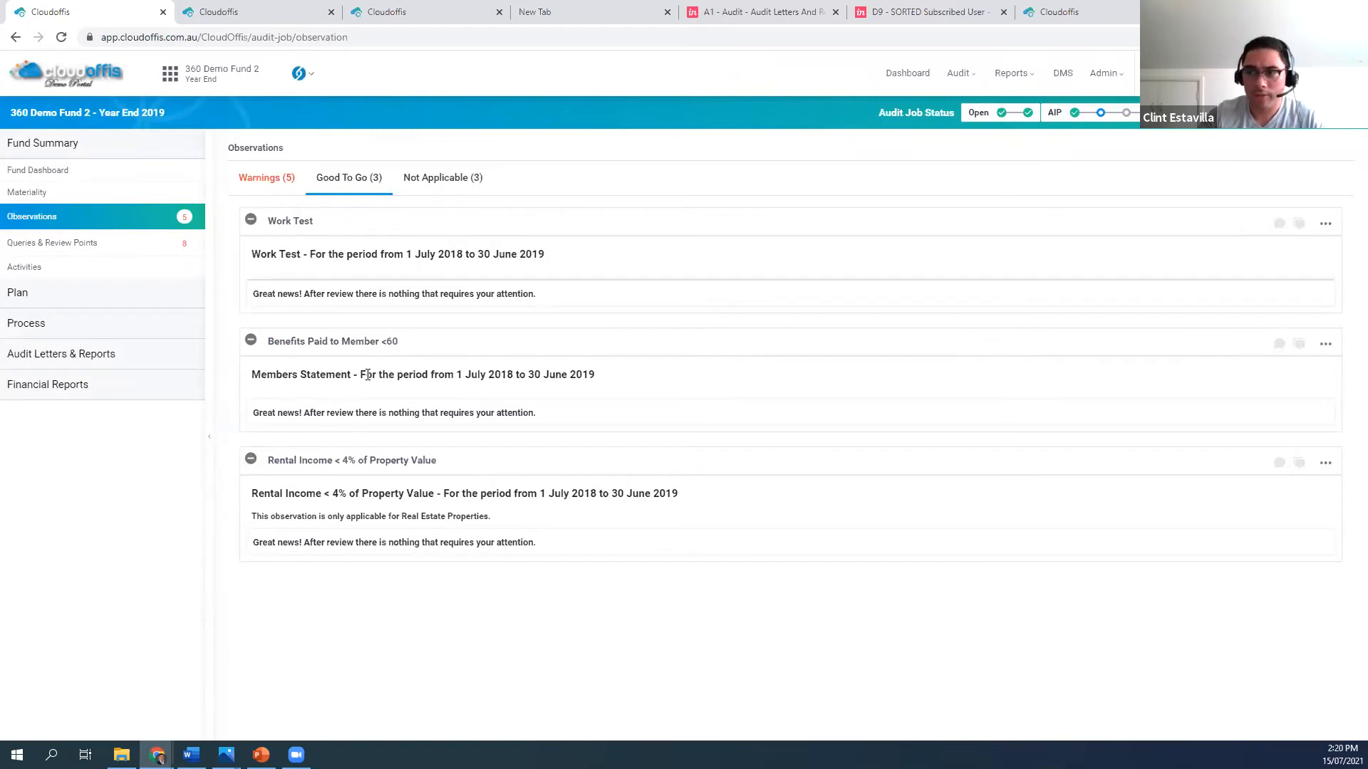
Review the Negative Balance warning's flagged transactions and mark the observation as OK
{"action": "left_click", "coordinate": [278, 183]}
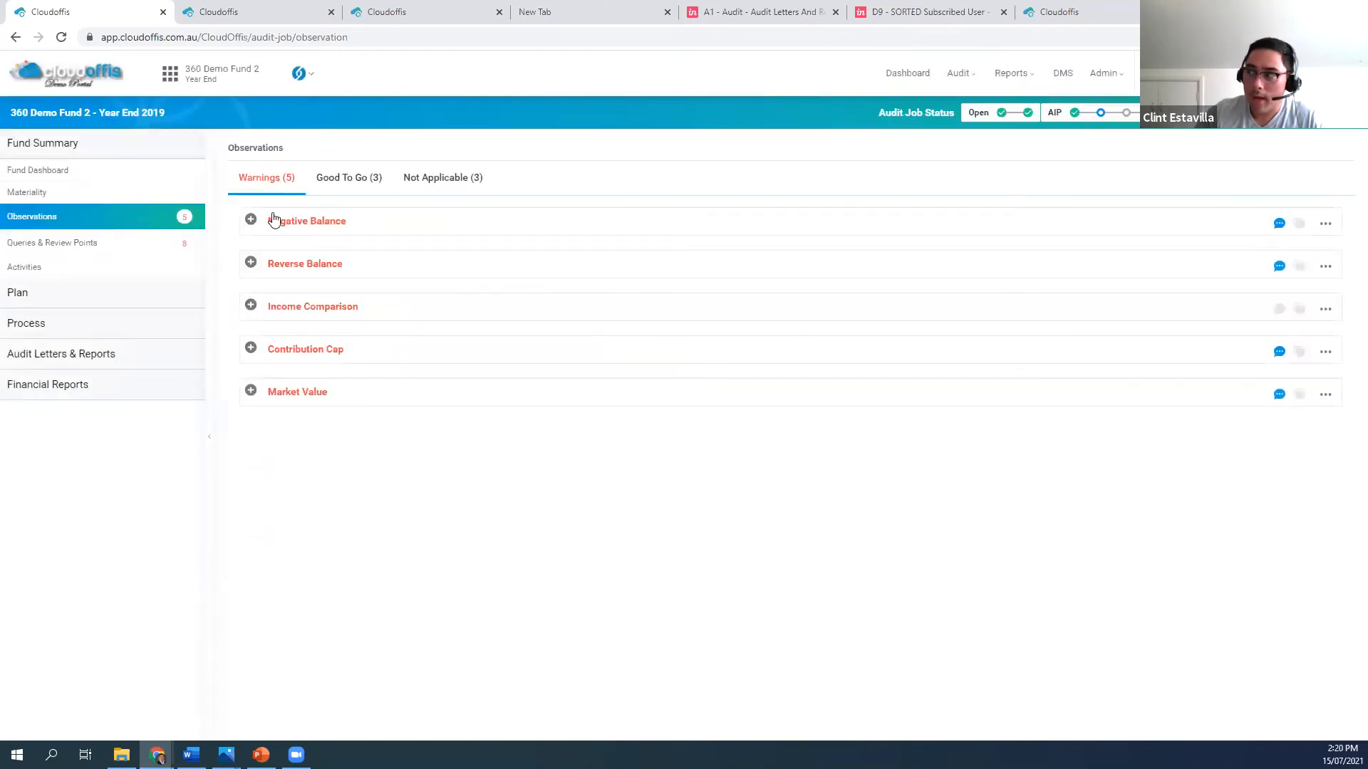
{"action": "left_click", "coordinate": [250, 218]}
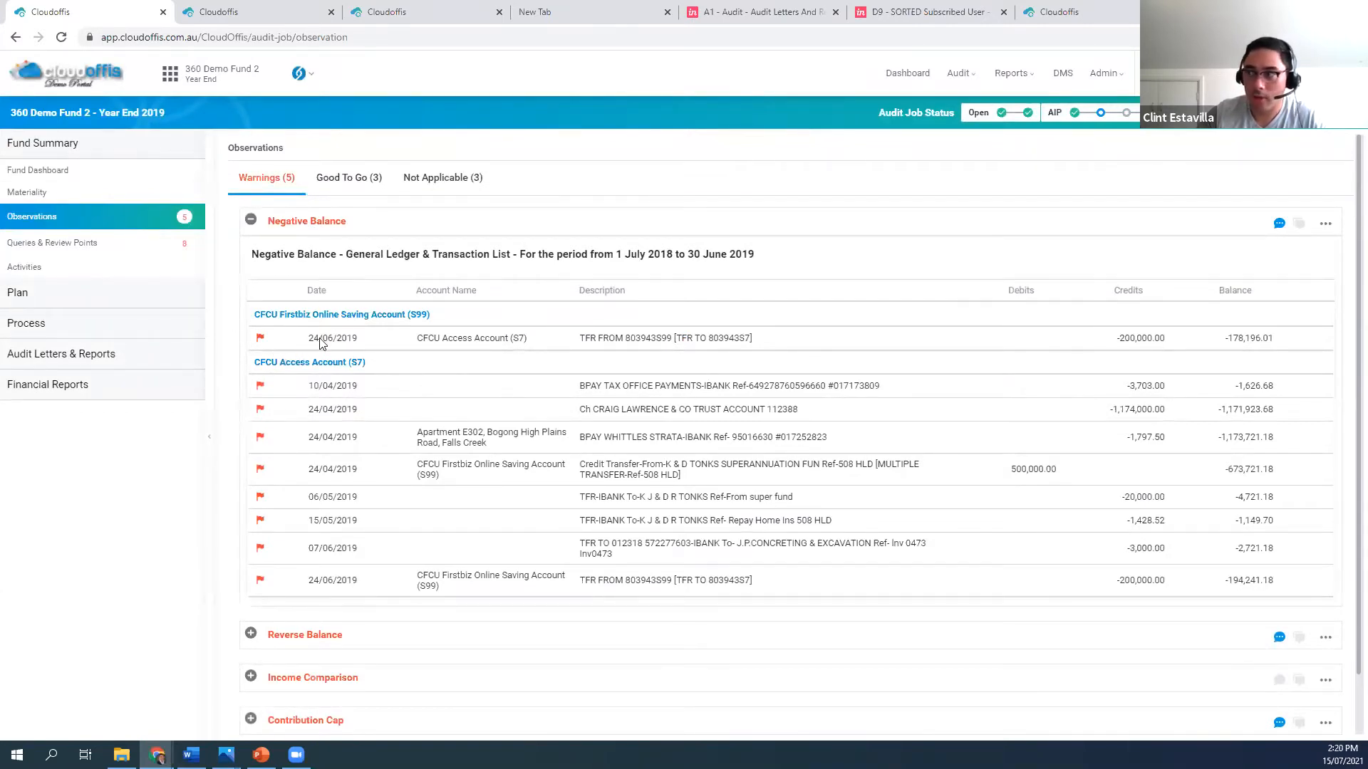
{"action": "left_click", "coordinate": [1280, 227]}
{"action": "left_click", "coordinate": [1110, 183]}
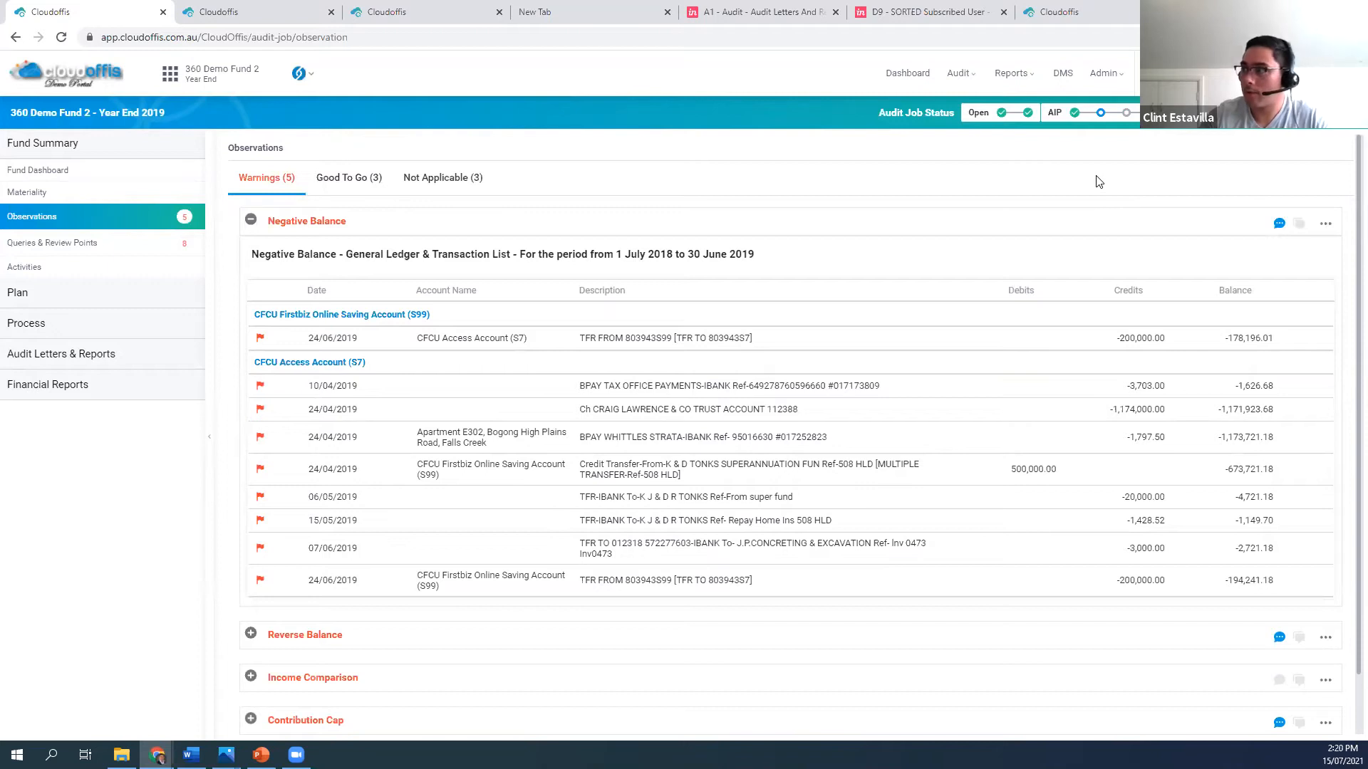
{"action": "left_click", "coordinate": [1325, 223]}
{"action": "left_click", "coordinate": [1272, 250]}
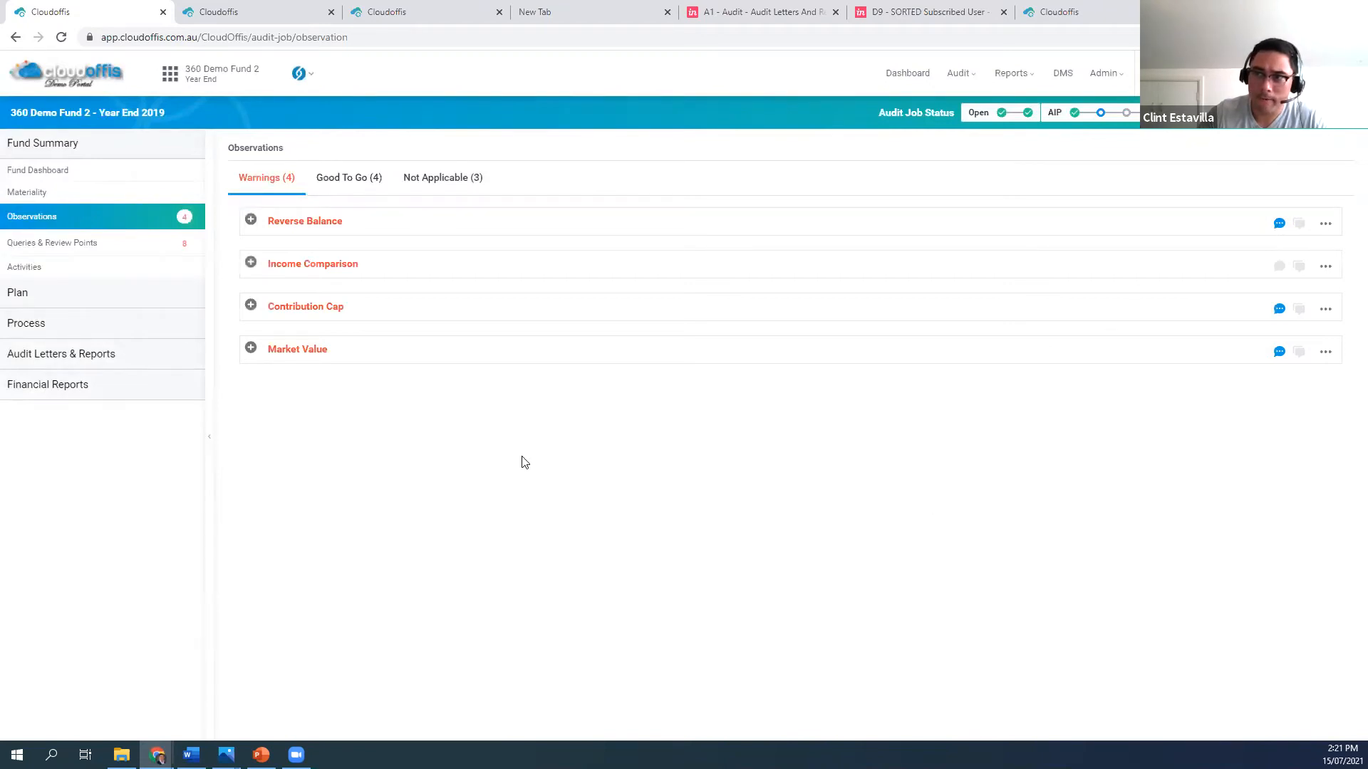
Start a query on the Reverse Balance warning, check the external queries list in the other portal, and set the query type to Review Point
{"action": "left_click", "coordinate": [1325, 225]}
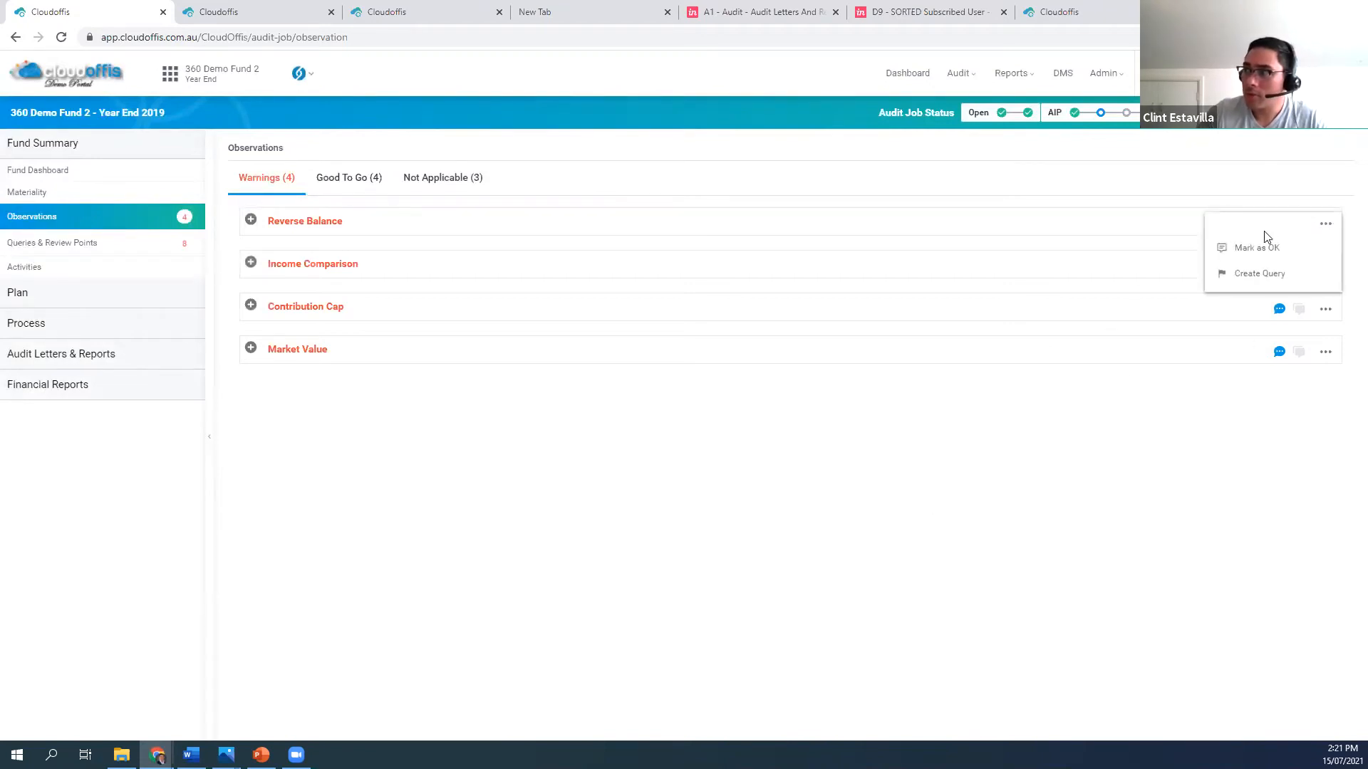
{"action": "left_click", "coordinate": [1256, 274]}
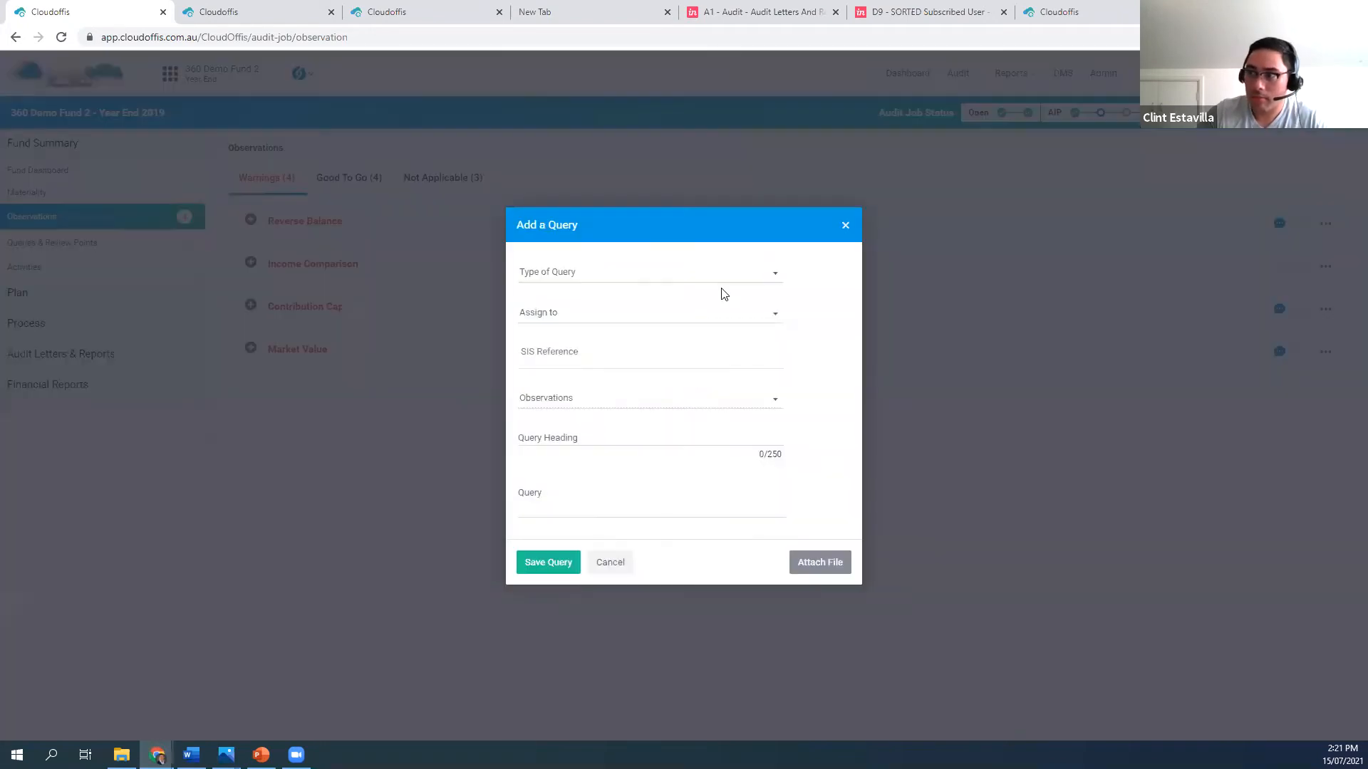
{"action": "left_click", "coordinate": [709, 279]}
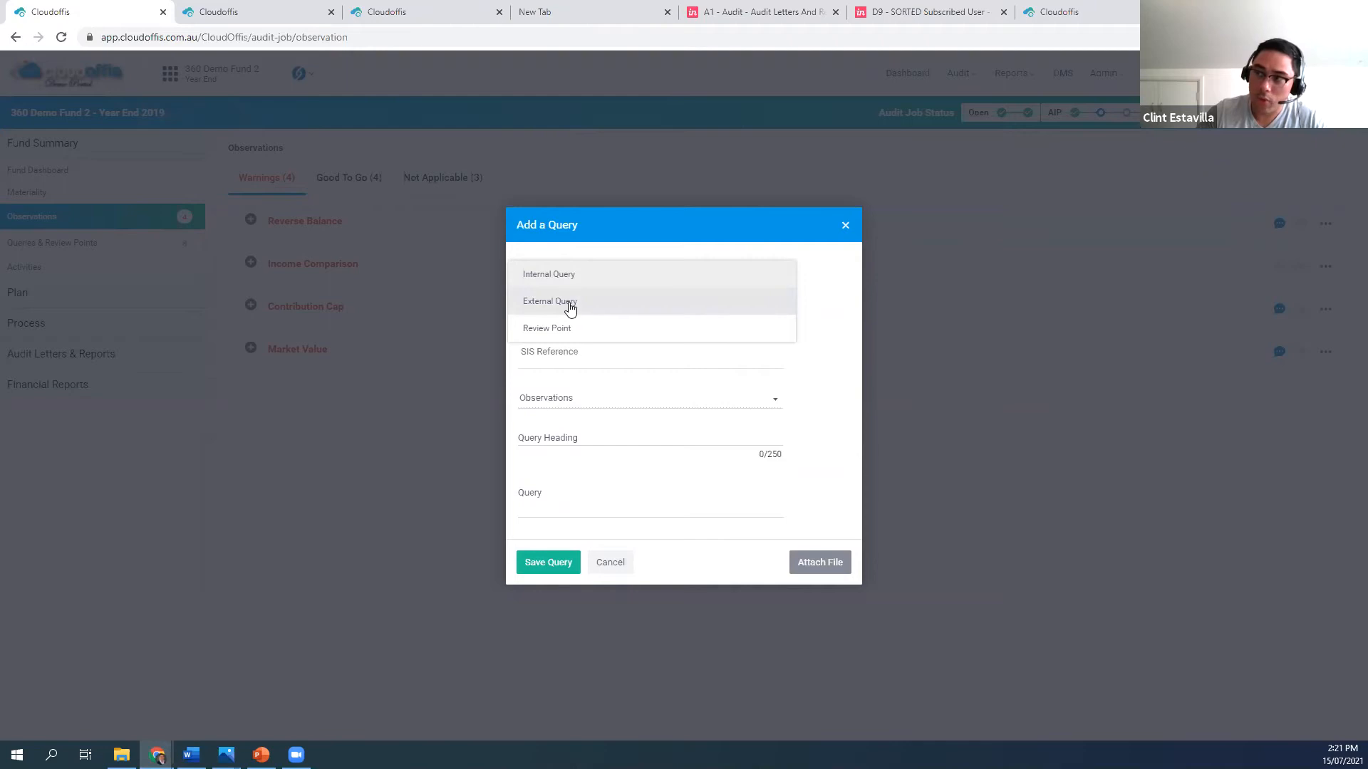
{"action": "left_click", "coordinate": [265, 14]}
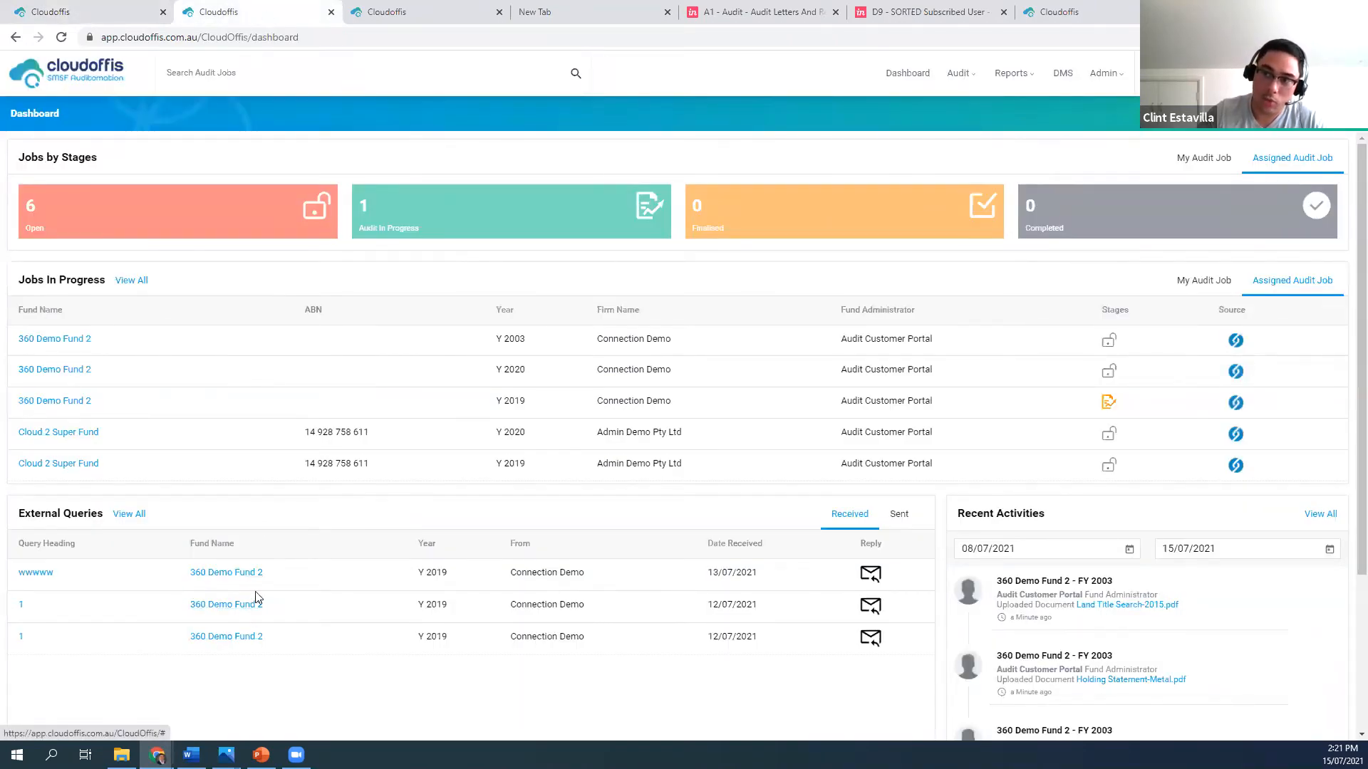
{"action": "left_click", "coordinate": [107, 12]}
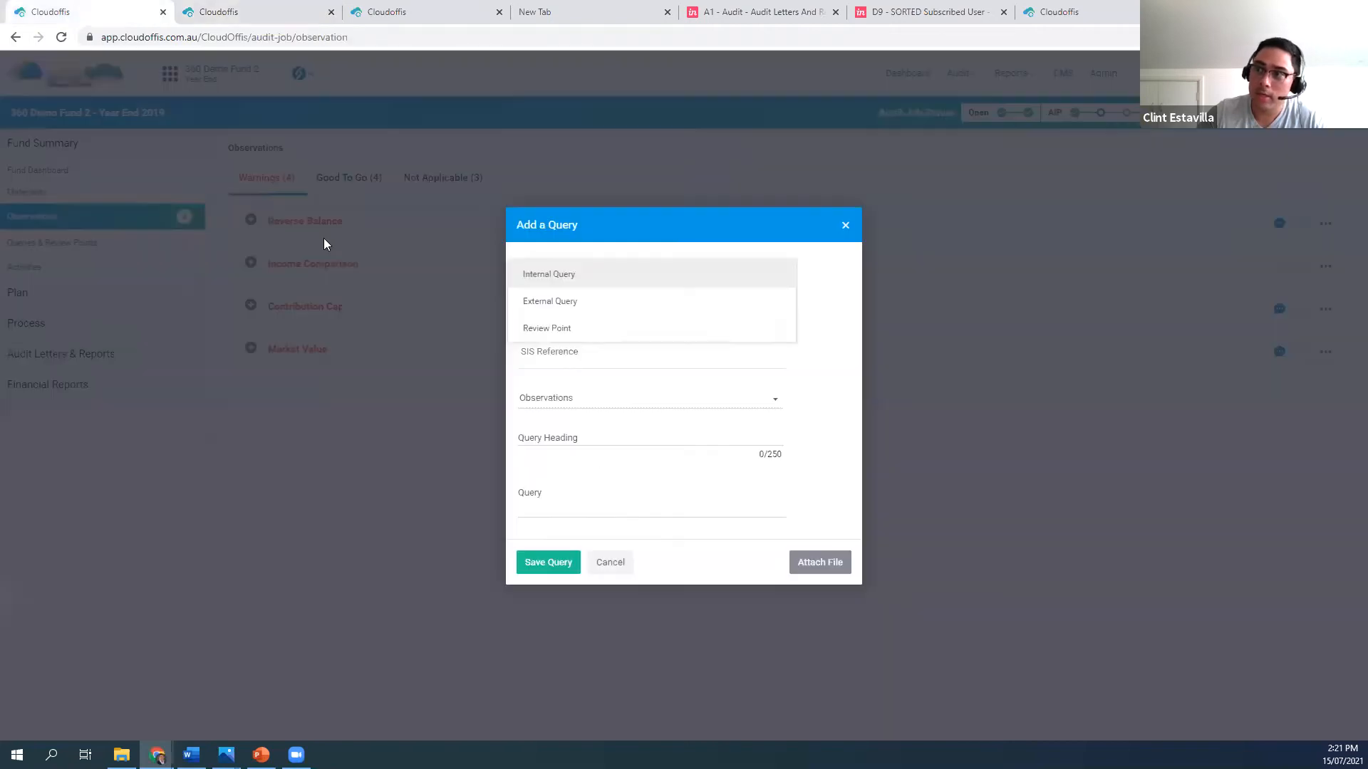
{"action": "left_click", "coordinate": [578, 333]}
Add SIS reference s.35B to the review point, enter "test" as its heading and query text, and save it
{"action": "left_click", "coordinate": [579, 342]}
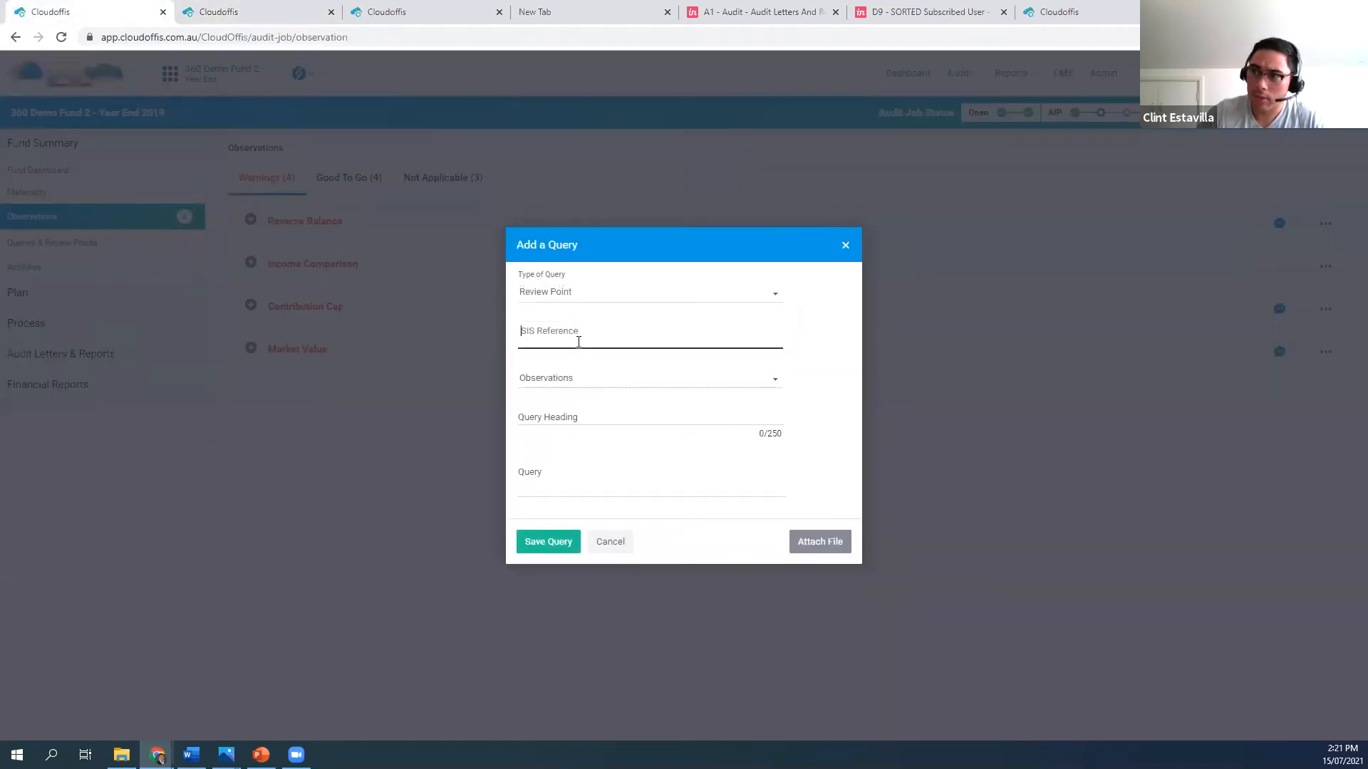
{"action": "type", "text": "s"}
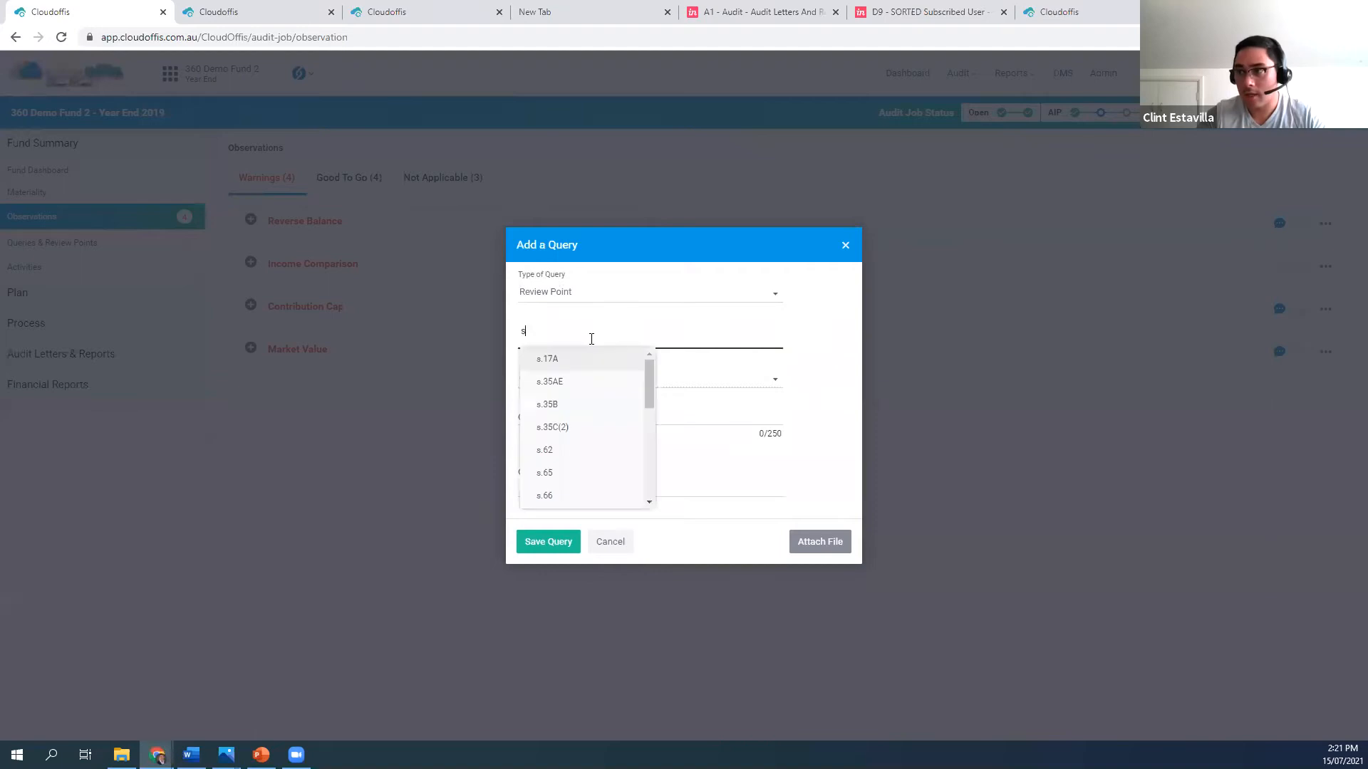
{"action": "left_click", "coordinate": [586, 408]}
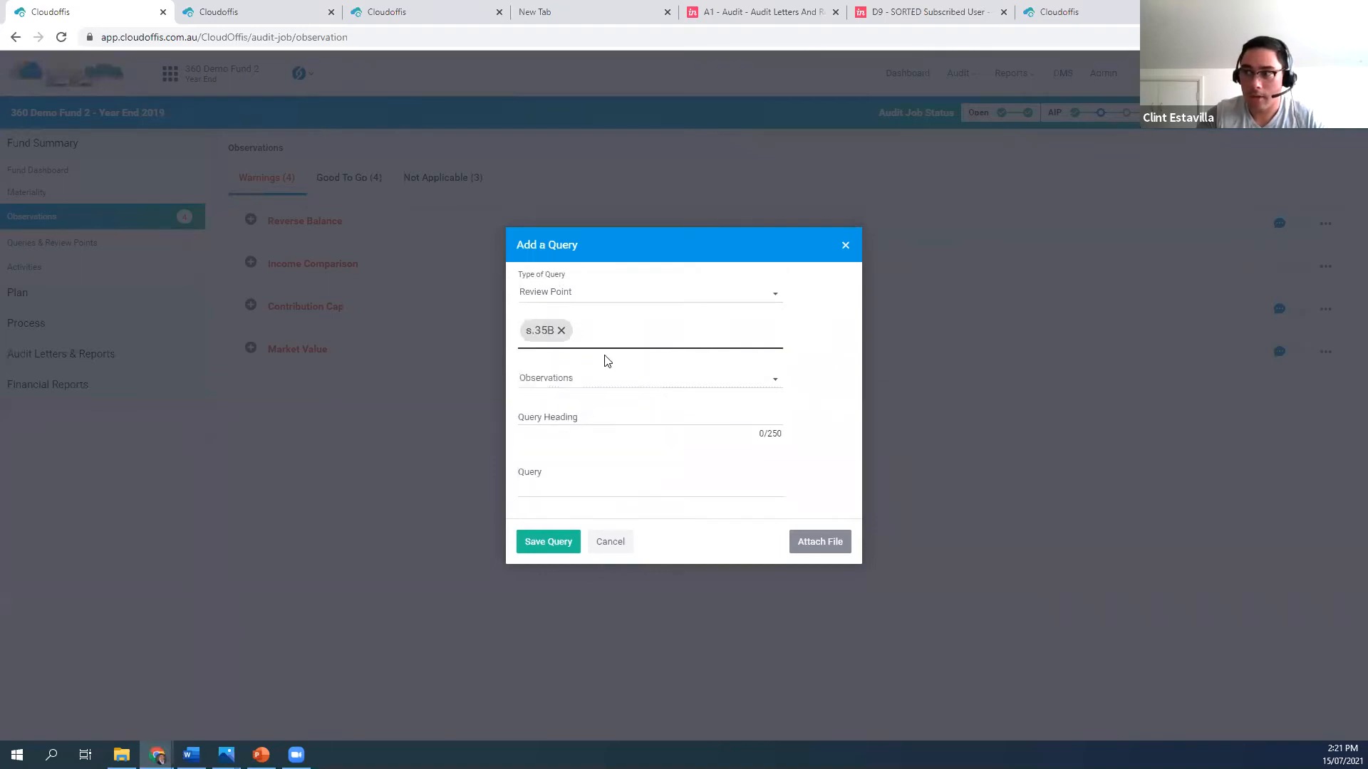
{"action": "left_click", "coordinate": [574, 413]}
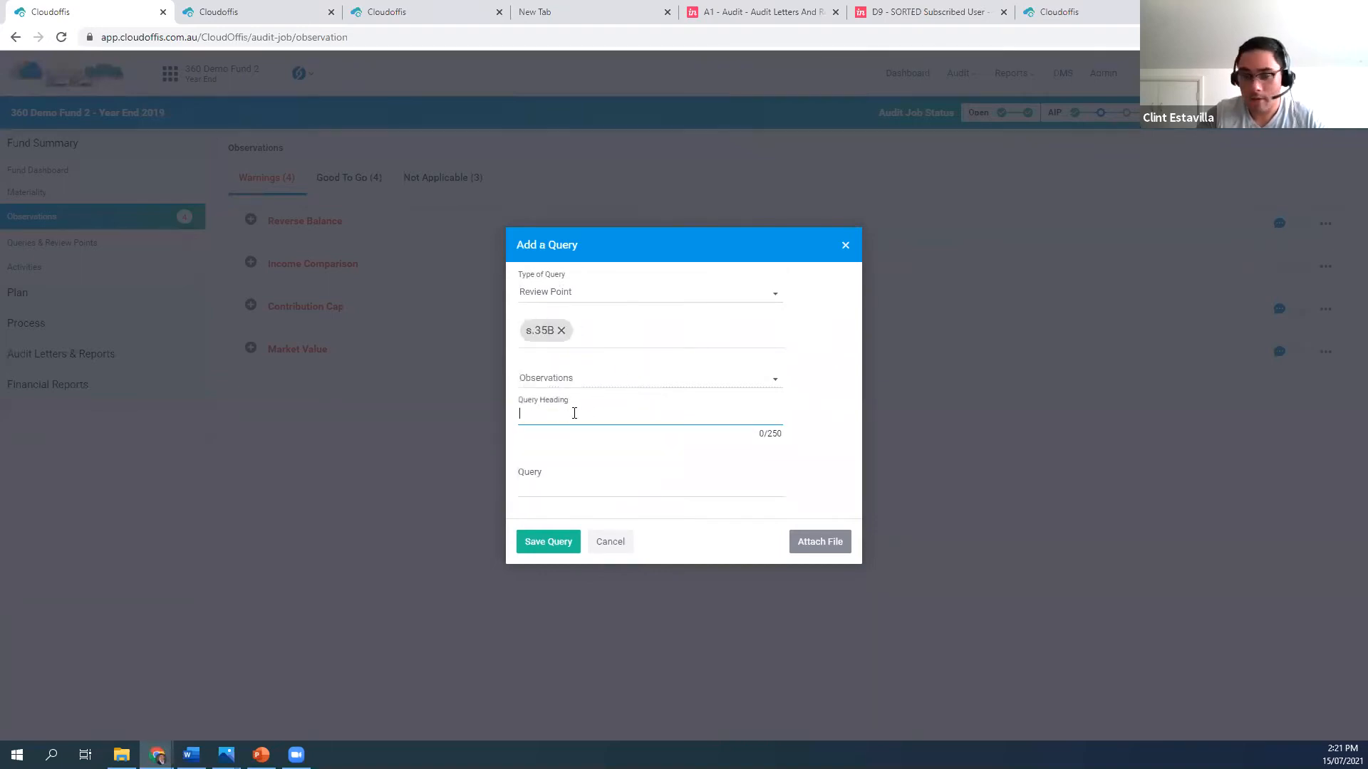
{"action": "left_click", "coordinate": [586, 486]}
{"action": "type", "text": "test"}
{"action": "left_click", "coordinate": [555, 545]}
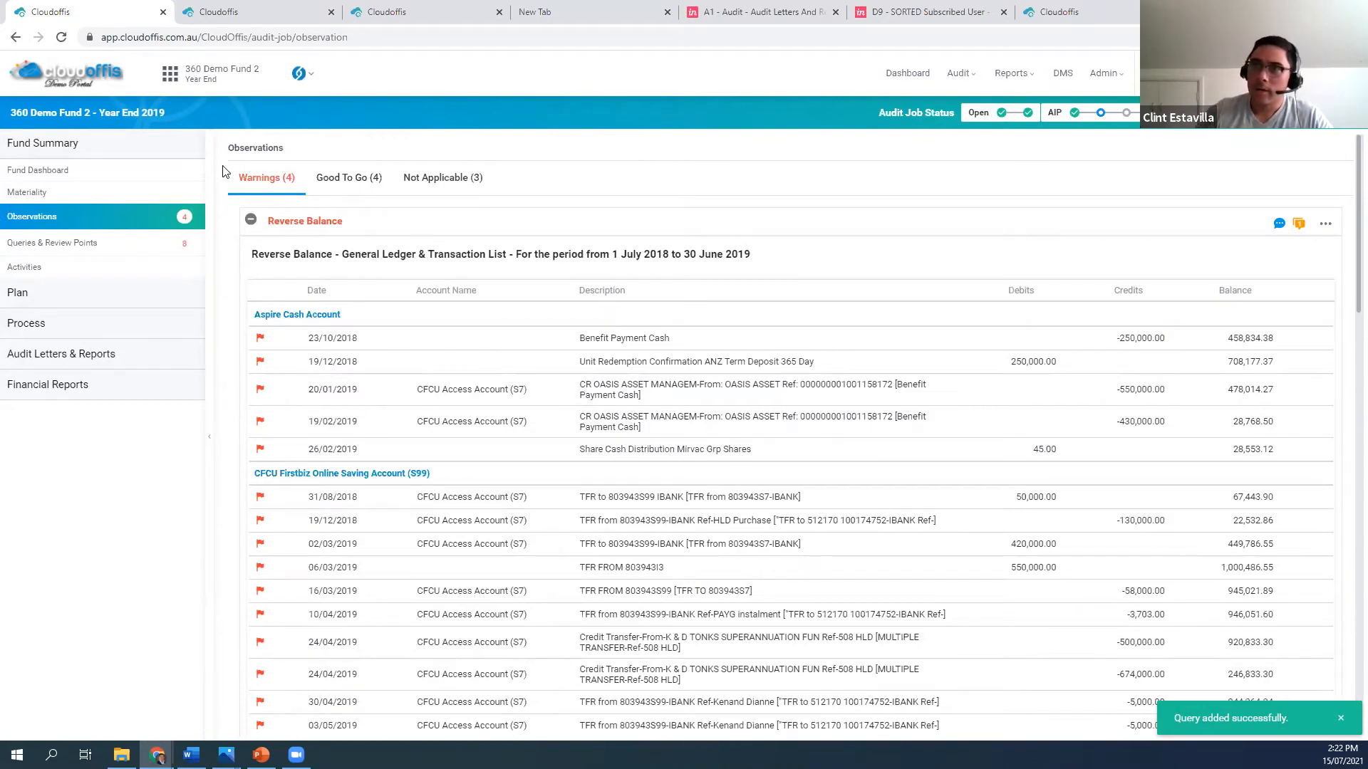
Review the fund dashboard, the fund's overall materiality and the company-level materiality settings, and return to the fund dashboard
{"action": "left_click", "coordinate": [83, 177]}
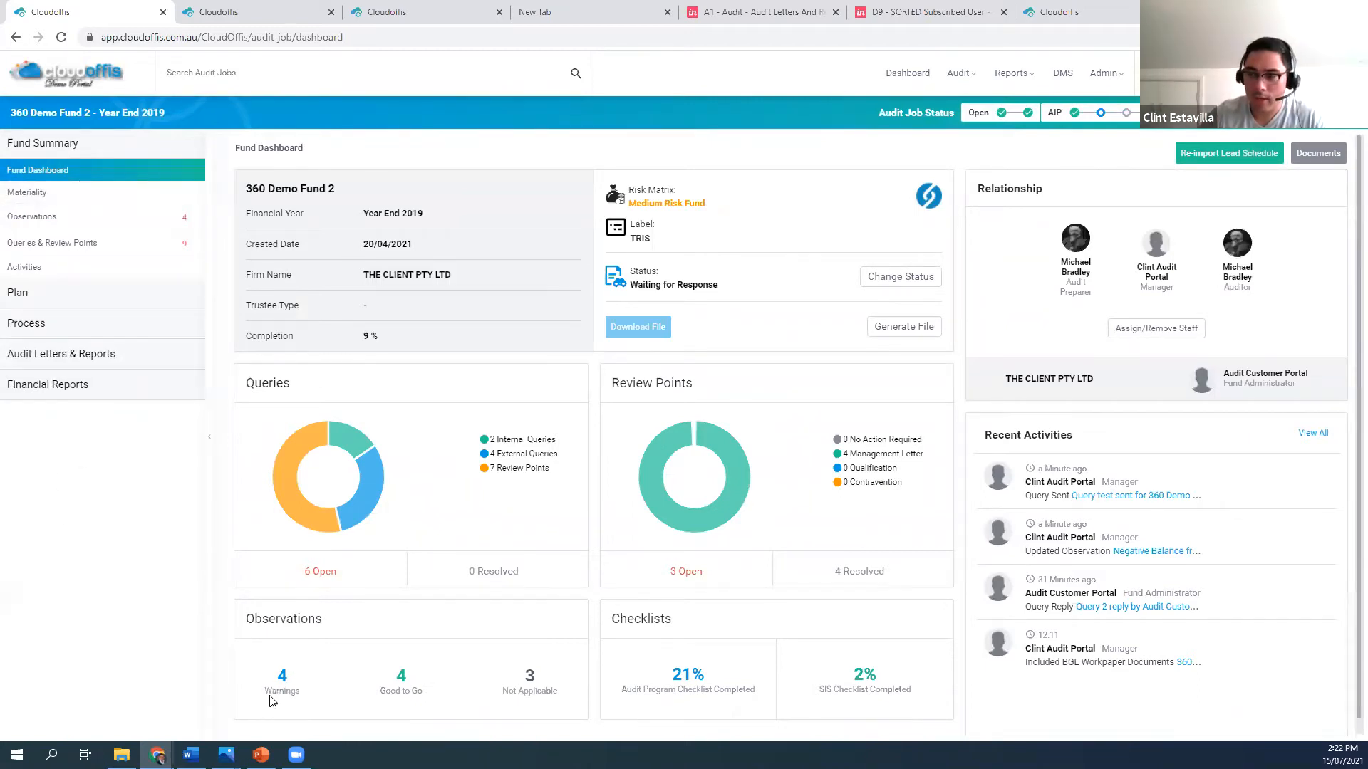
{"action": "left_click", "coordinate": [57, 202]}
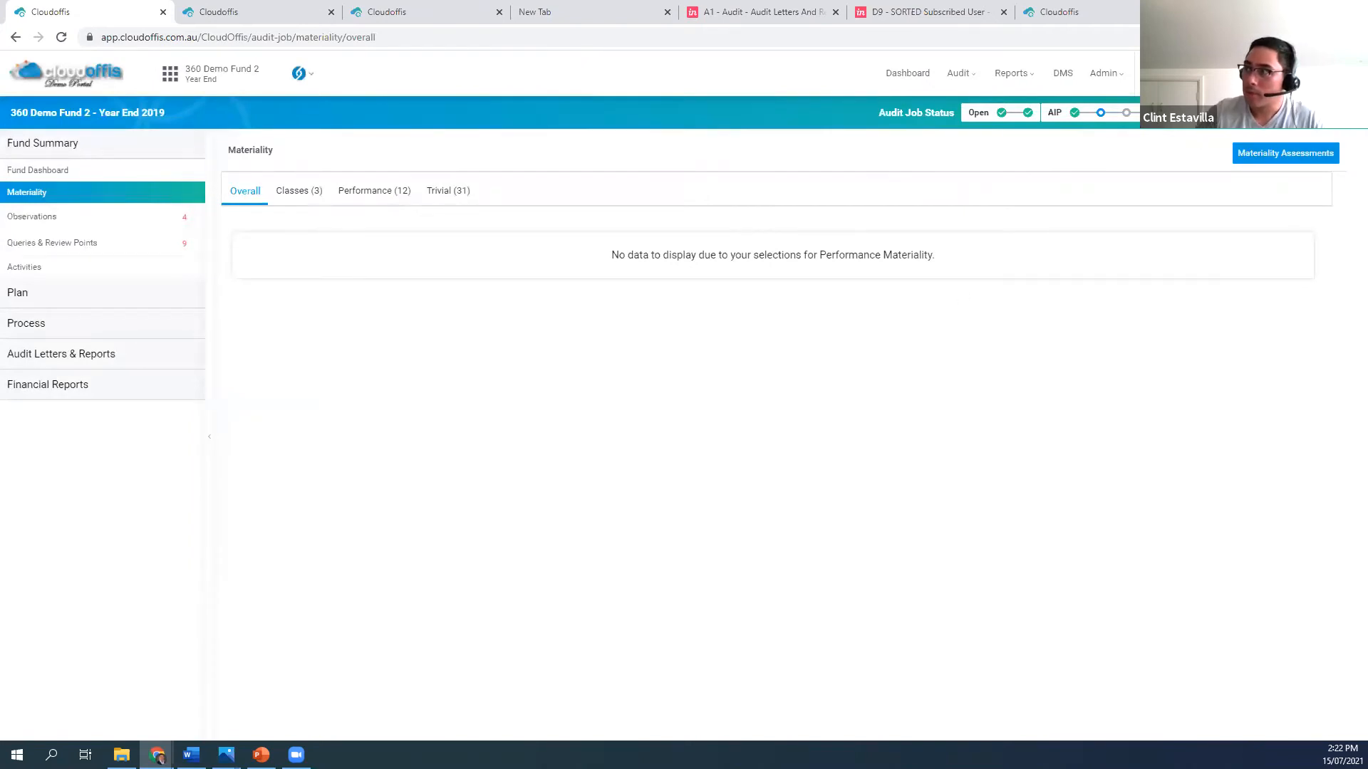
{"action": "left_click", "coordinate": [1105, 73]}
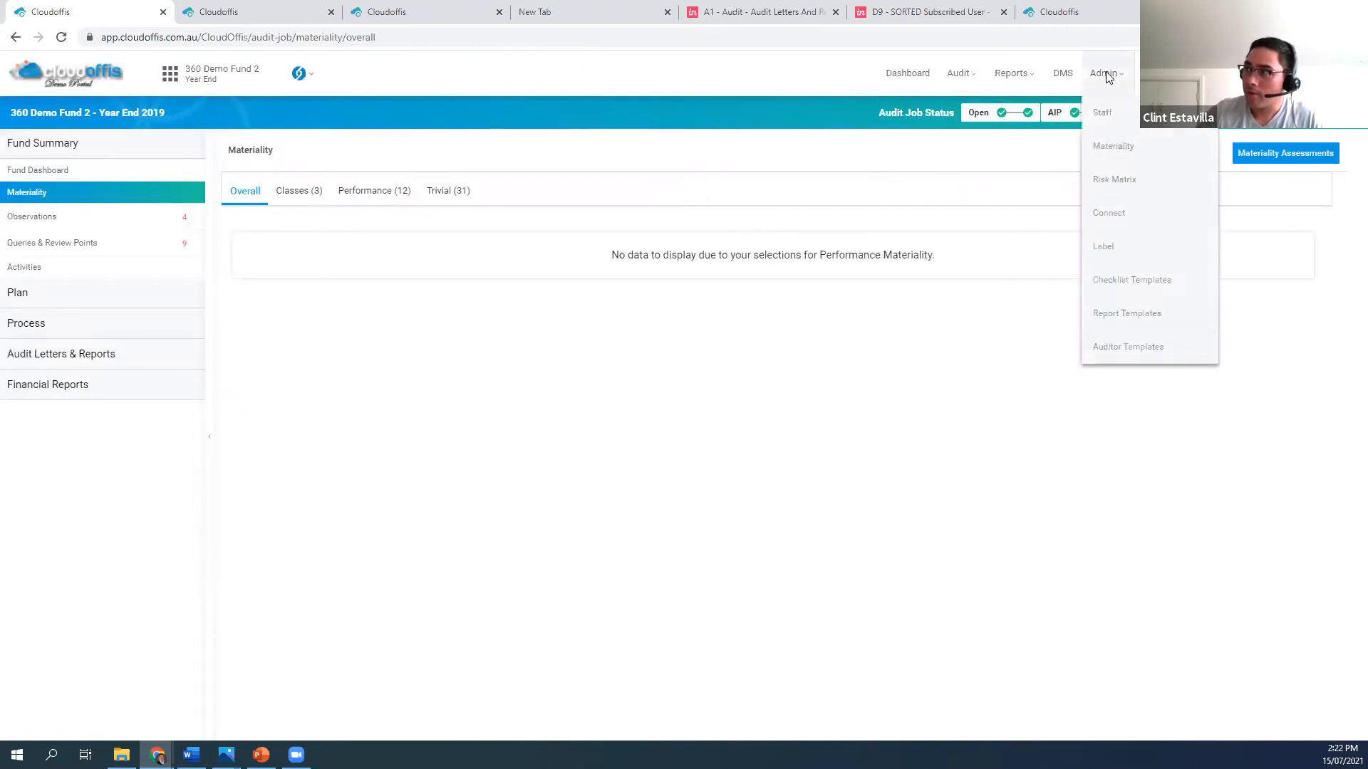
{"action": "left_click", "coordinate": [1130, 150]}
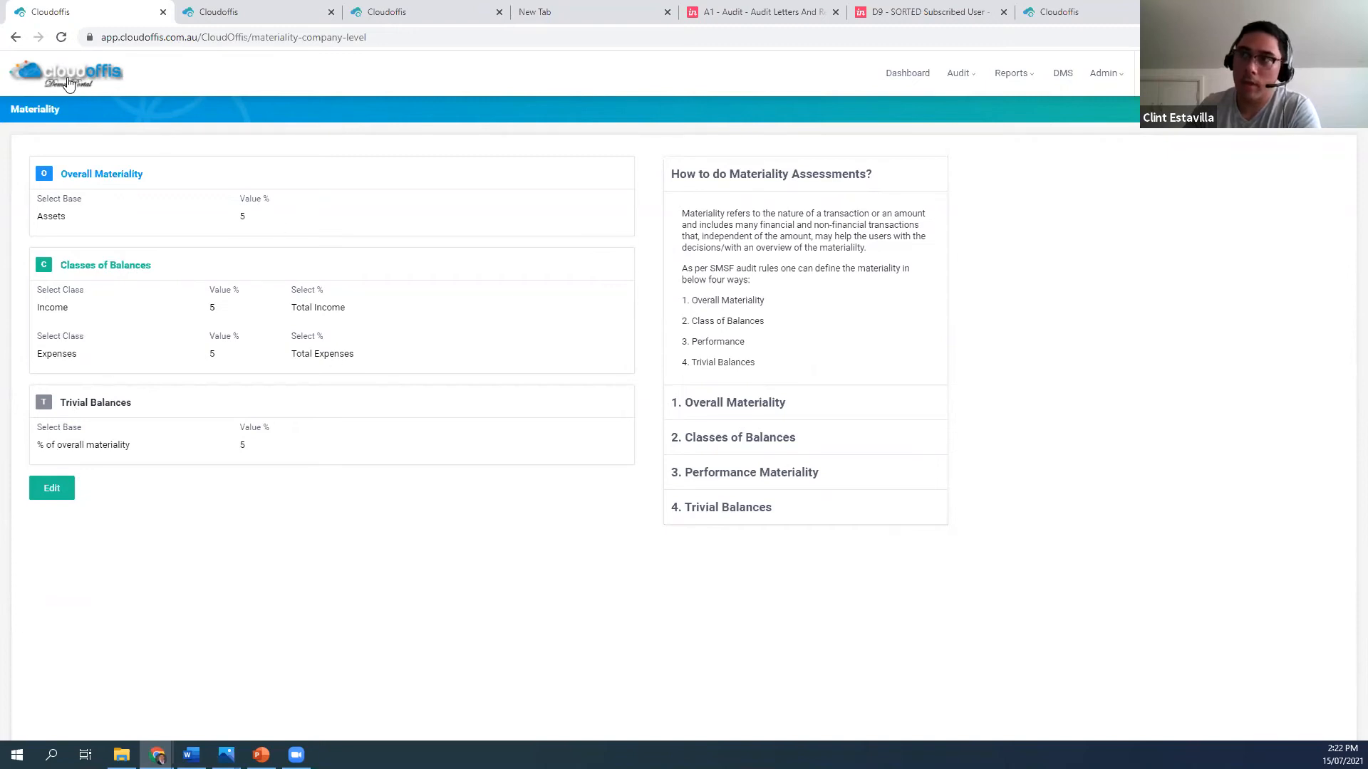
{"action": "left_click", "coordinate": [14, 37]}
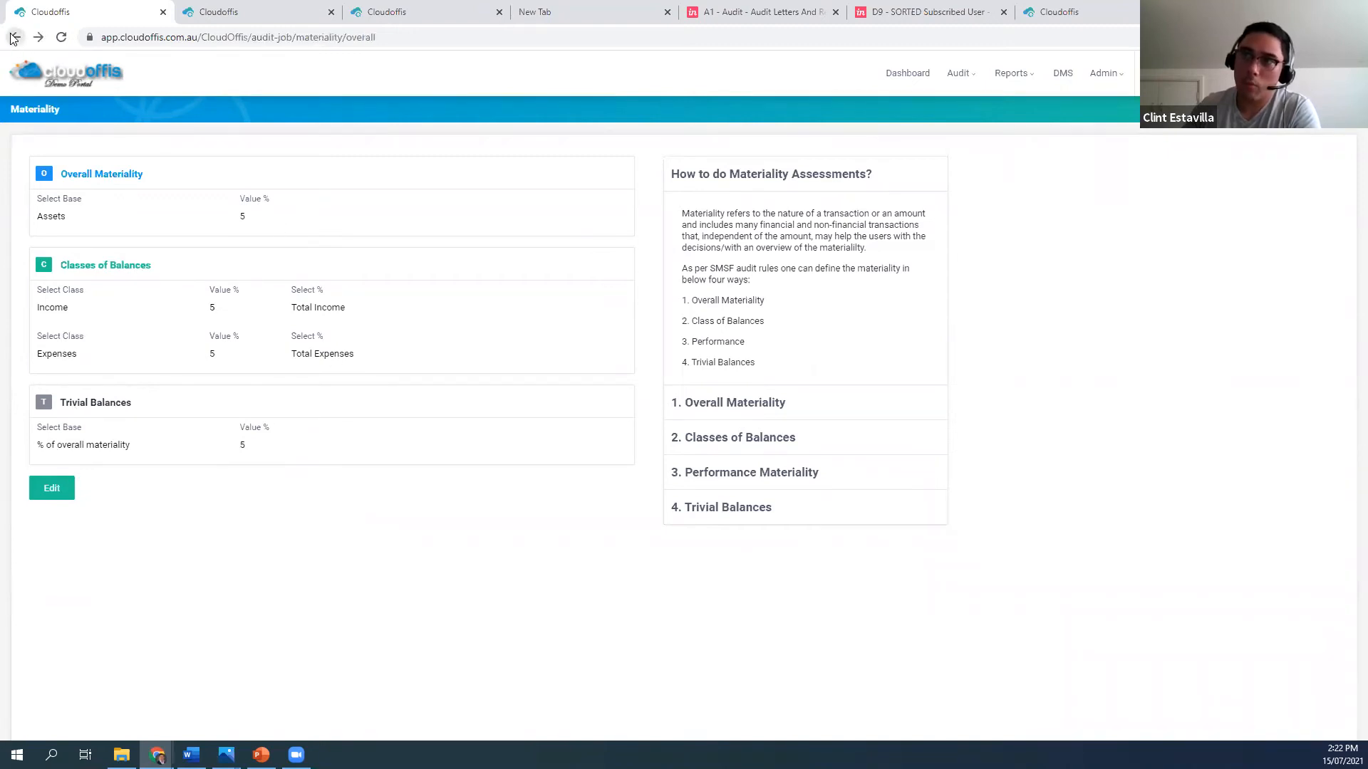
{"action": "left_click", "coordinate": [14, 37]}
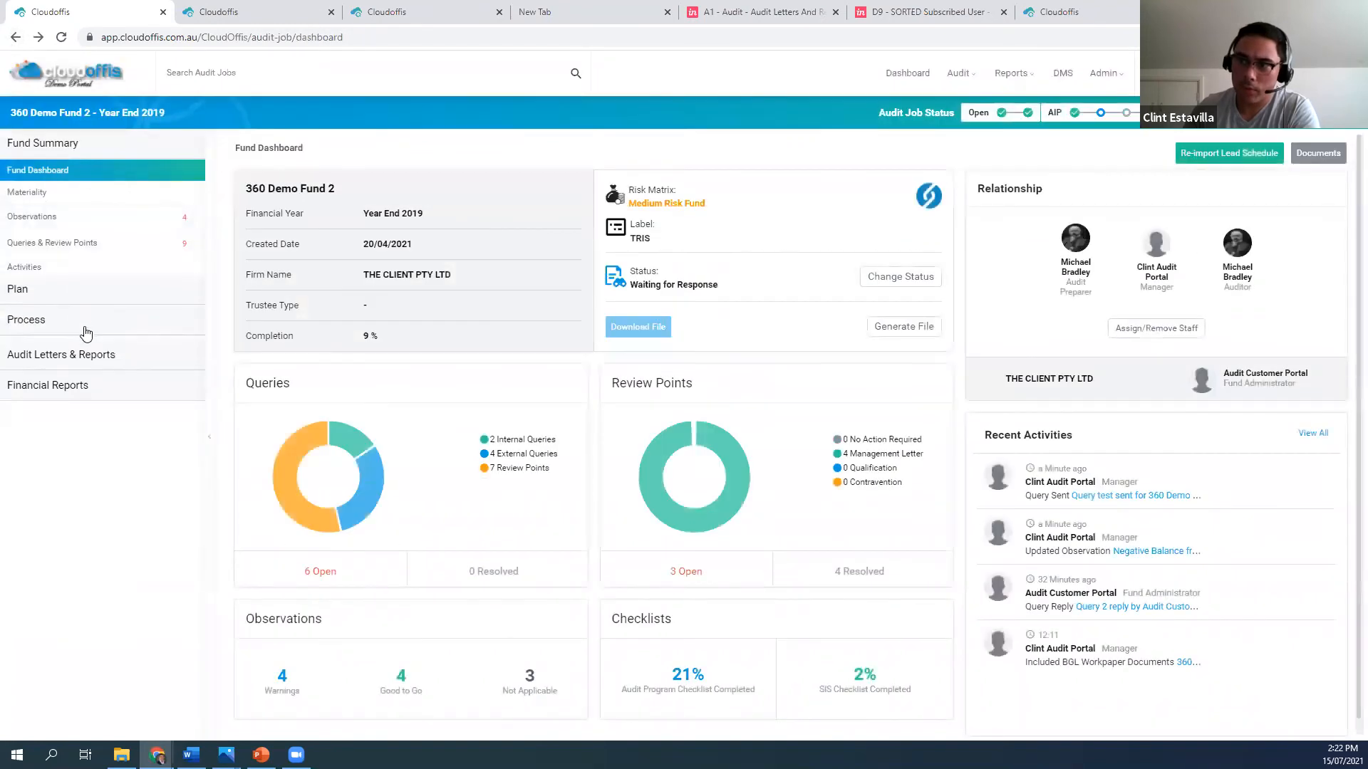
Examine the materiality markers on the Shares in Listed Companies (Australian) holdings under Listed investments and managed funds
{"action": "left_click", "coordinate": [74, 324]}
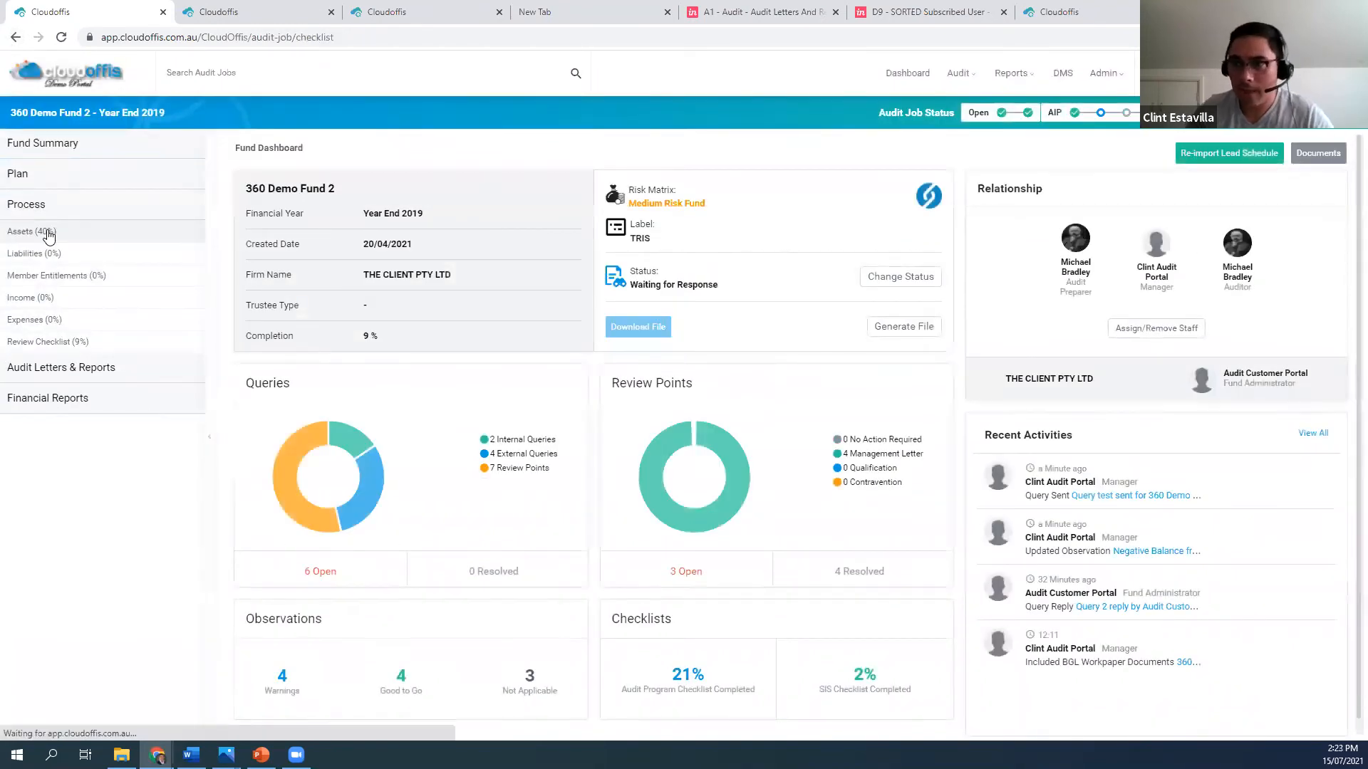
{"action": "left_click", "coordinate": [46, 233]}
{"action": "left_click", "coordinate": [62, 285]}
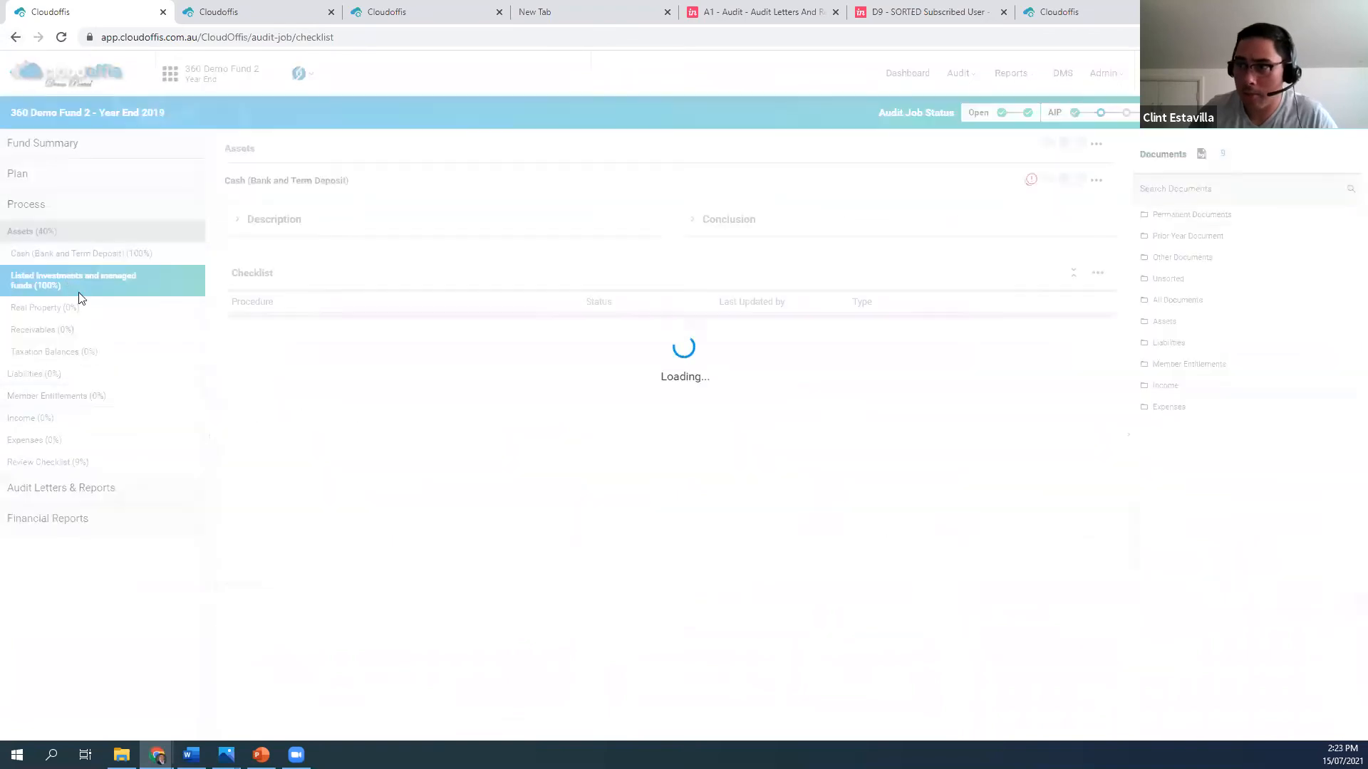
{"action": "left_click", "coordinate": [238, 212]}
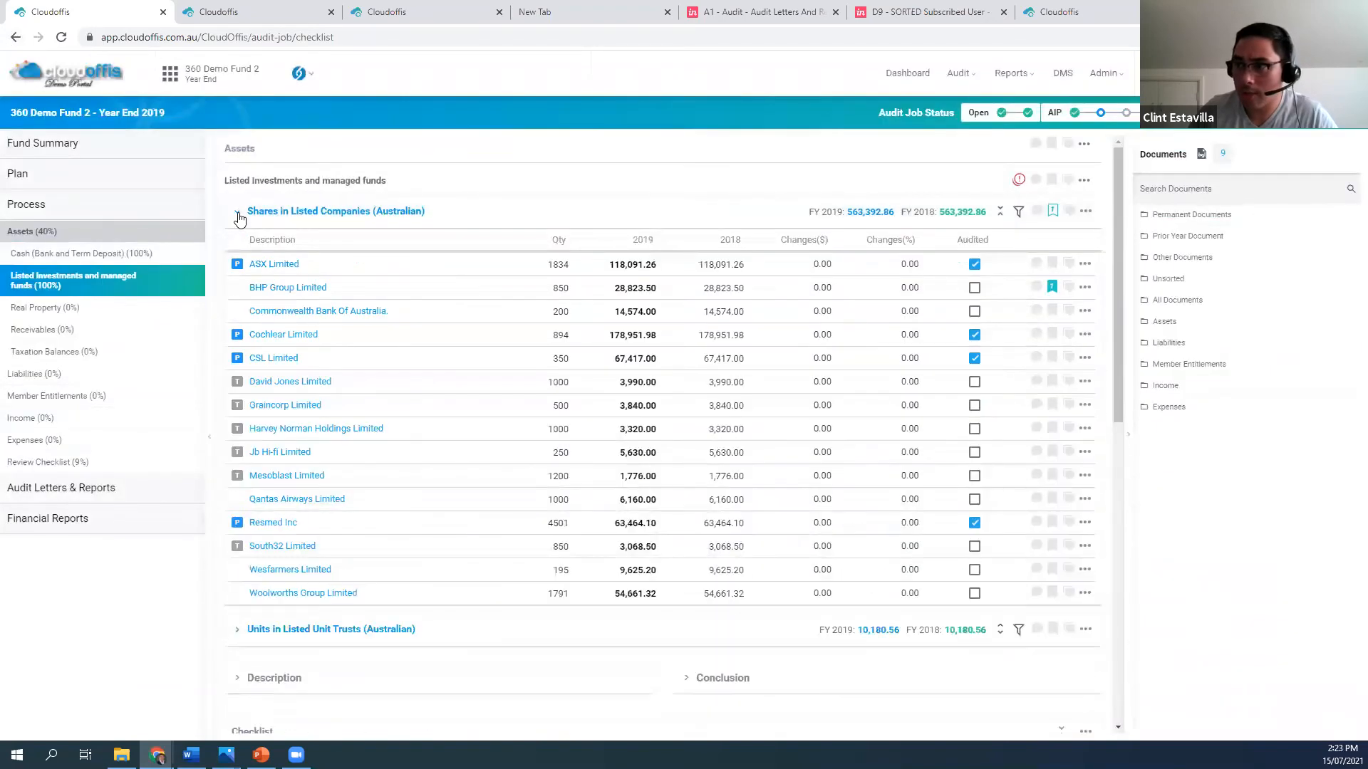
Set the fund's Performance Materiality to 100% in its materiality assessments and save
{"action": "left_click", "coordinate": [108, 146]}
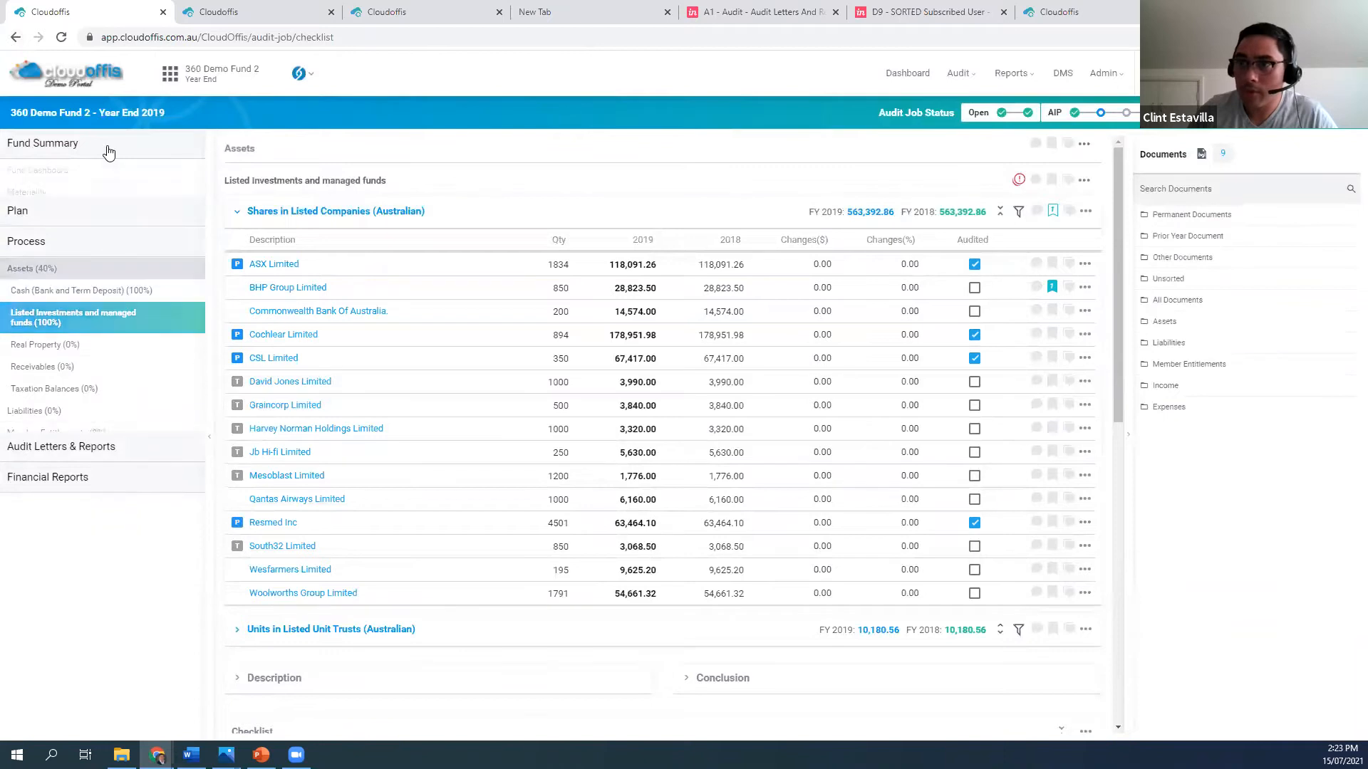
{"action": "left_click", "coordinate": [51, 196]}
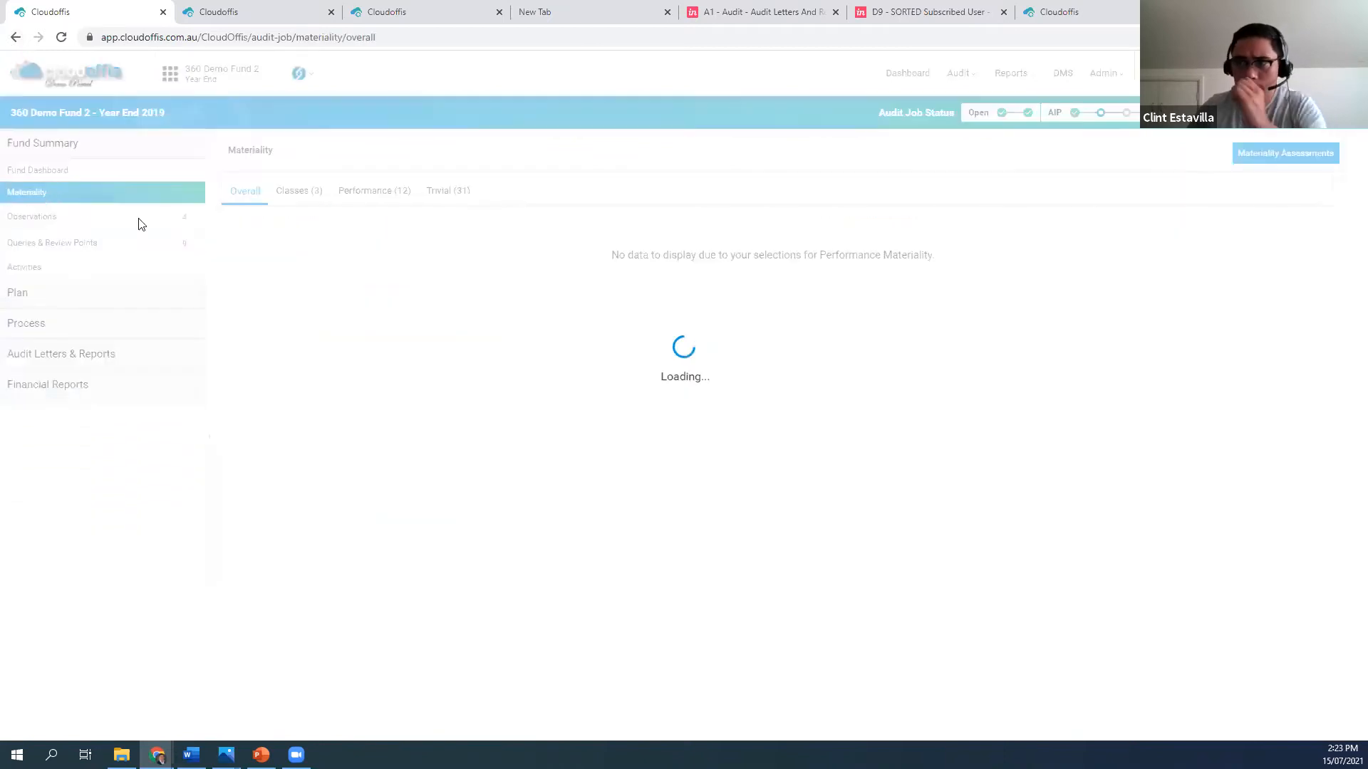
{"action": "left_click", "coordinate": [1256, 164]}
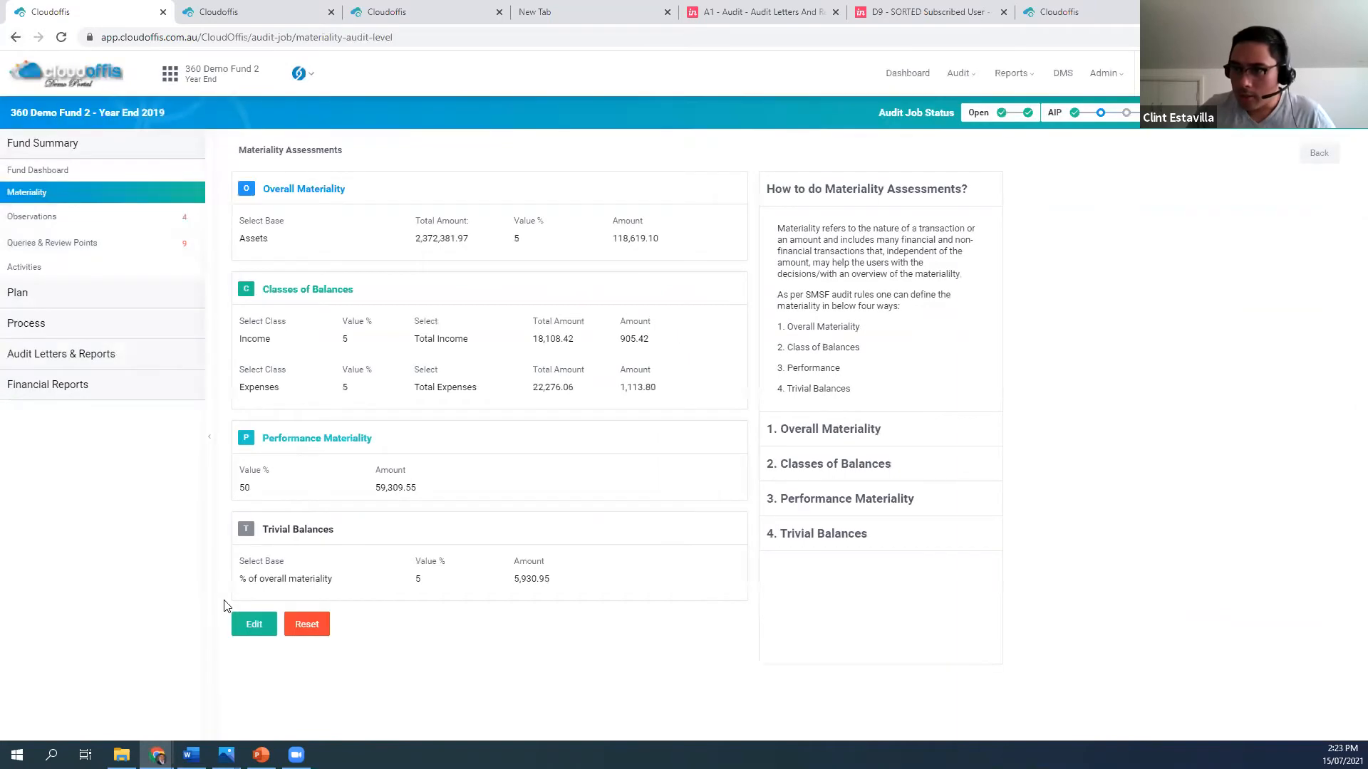
{"action": "left_click", "coordinate": [254, 625]}
{"action": "left_click_drag", "start_coordinate": [262, 531], "coordinate": [213, 535]}
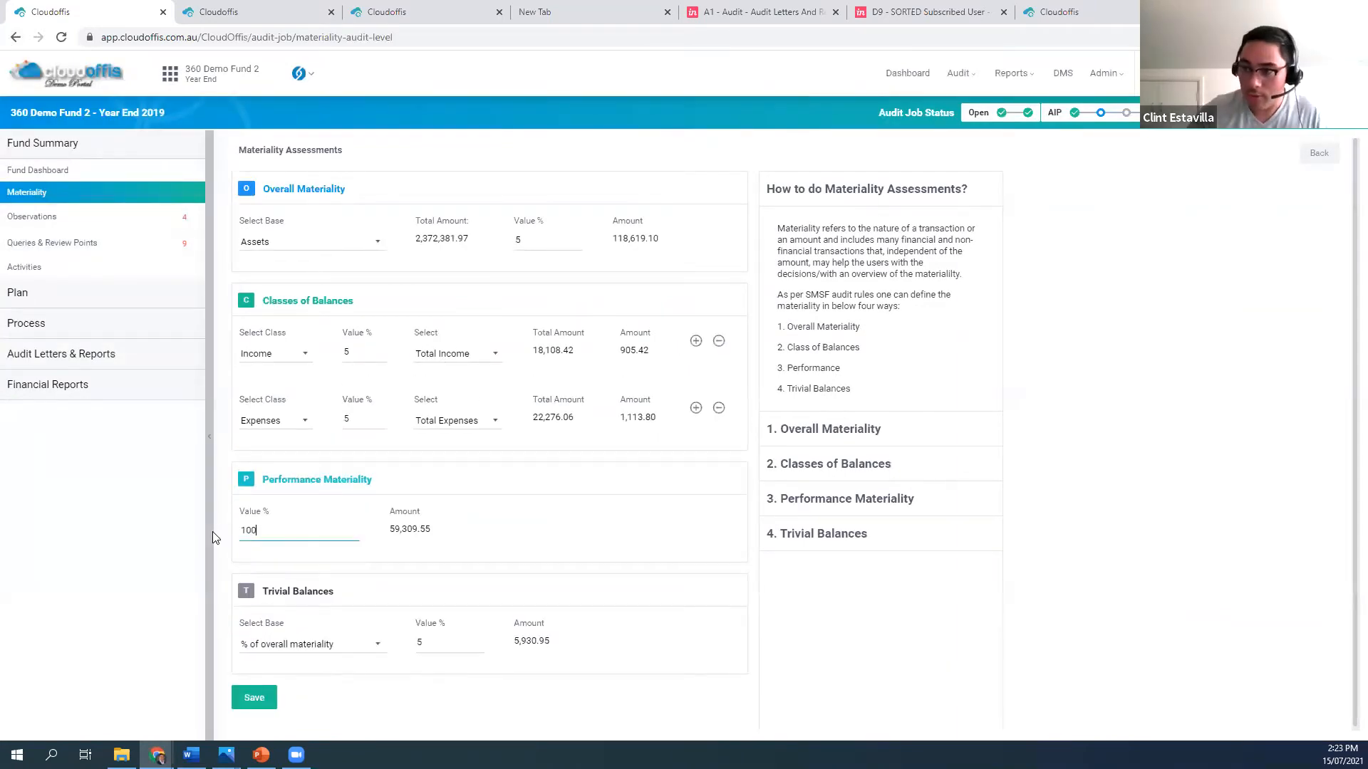
{"action": "left_click", "coordinate": [271, 697]}
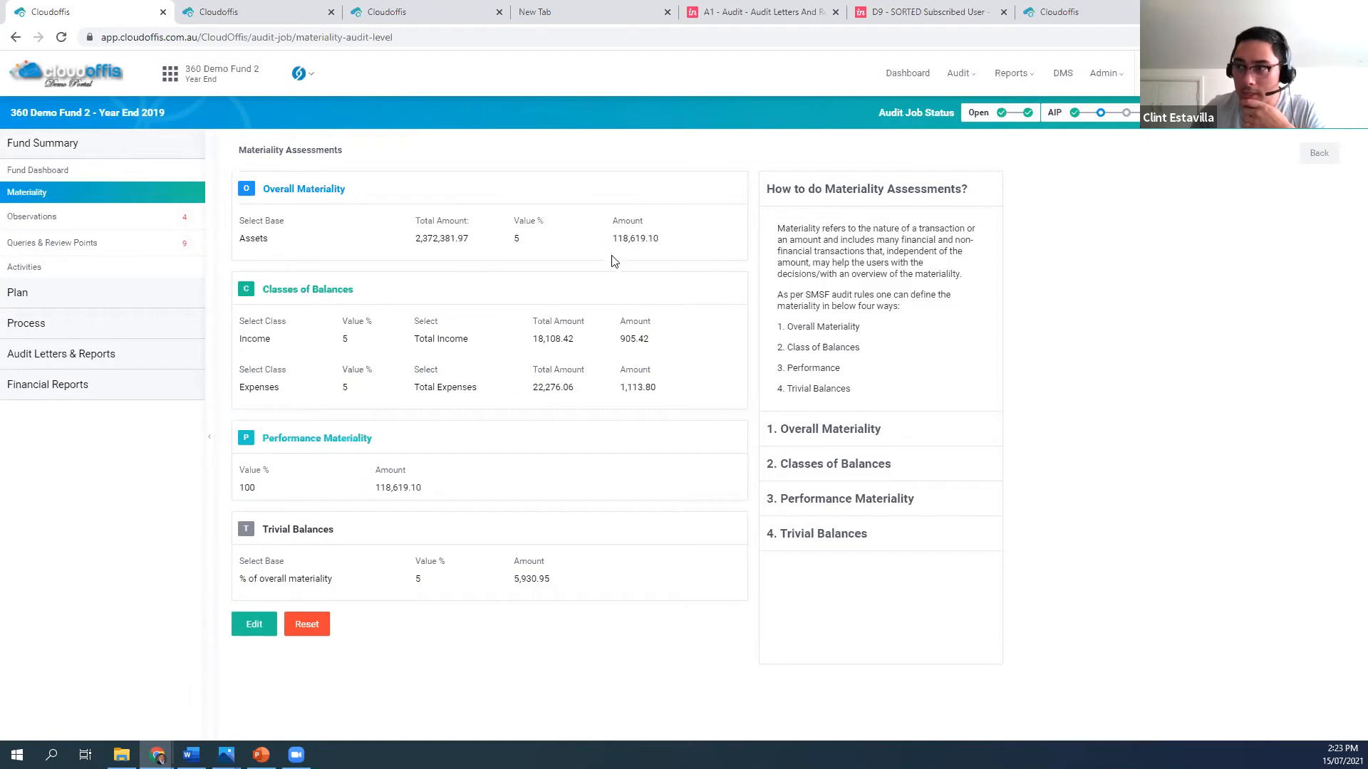
Recheck the materiality markers on the Australian listed share holdings, including the one beside Cochlear Limited
{"action": "left_click", "coordinate": [83, 330]}
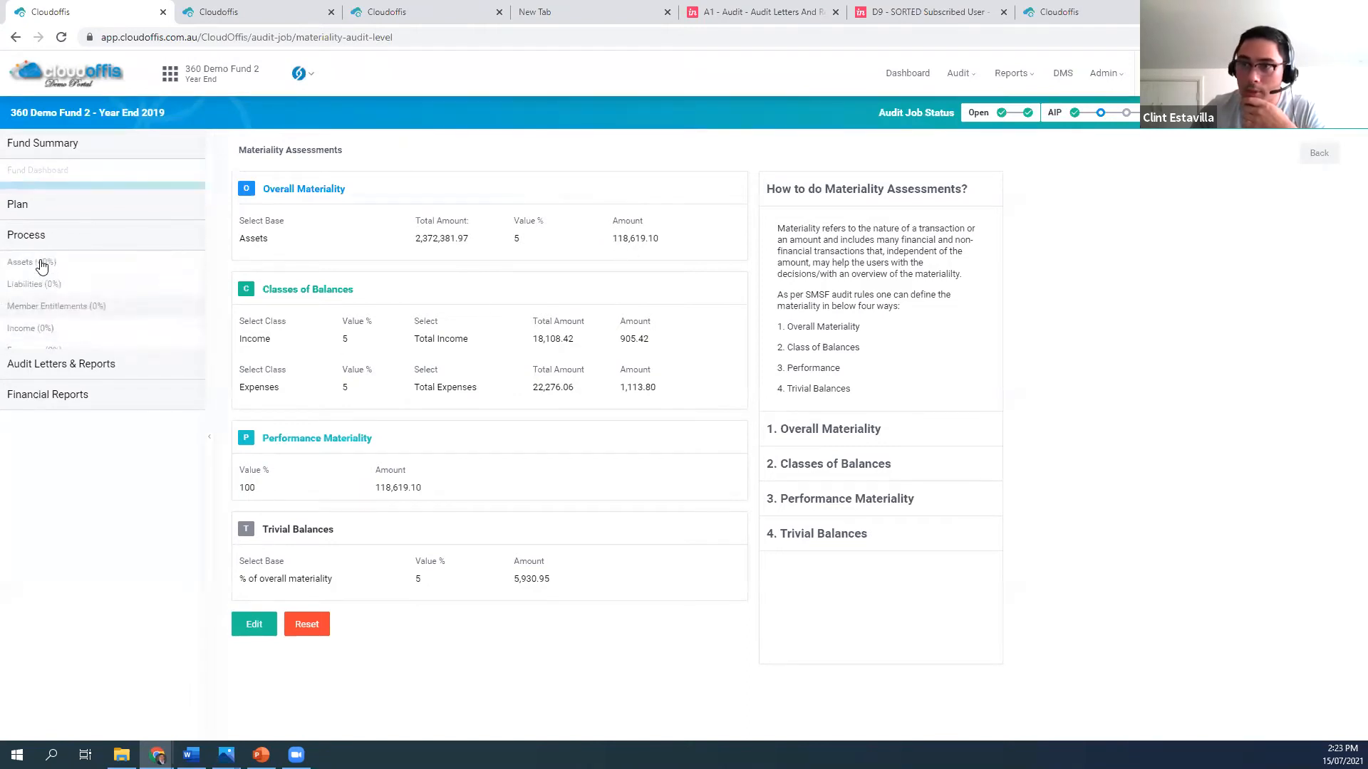
{"action": "left_click", "coordinate": [51, 234]}
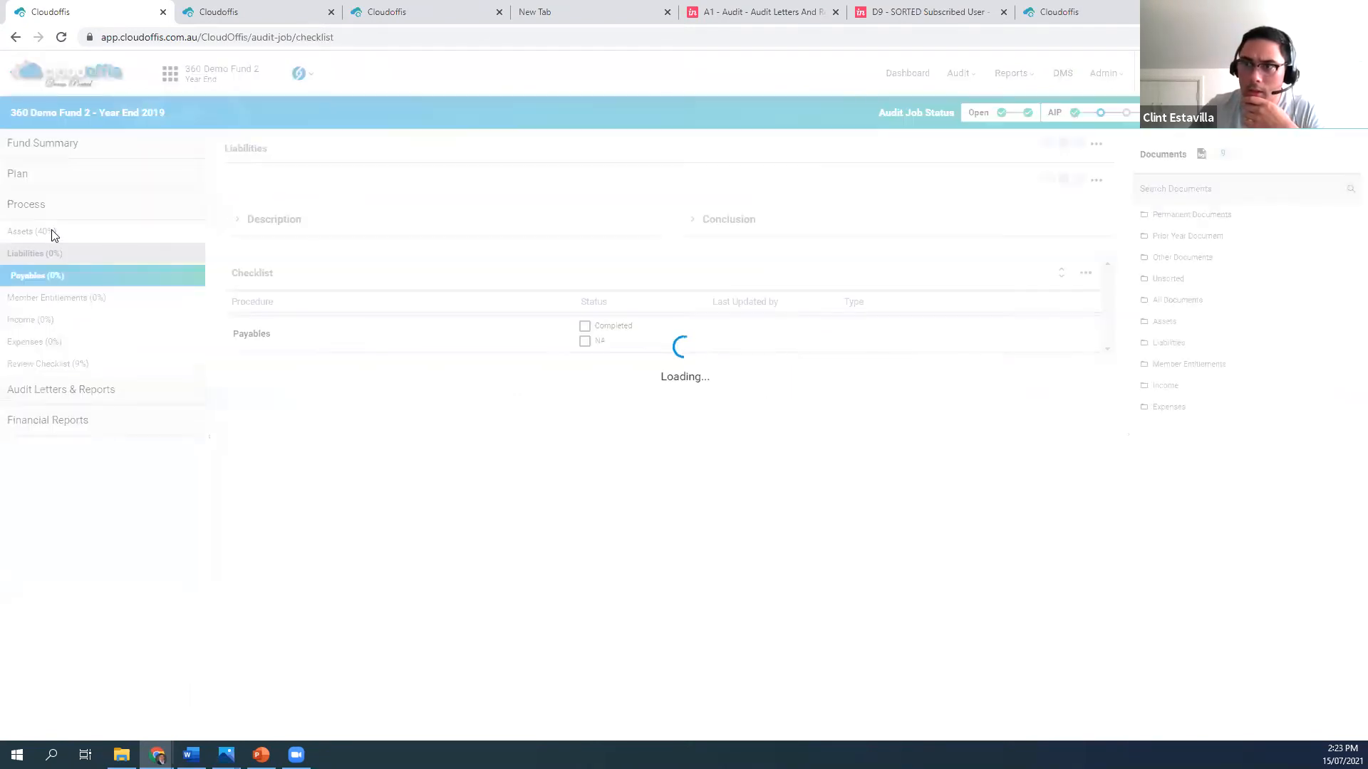
{"action": "left_click", "coordinate": [44, 229]}
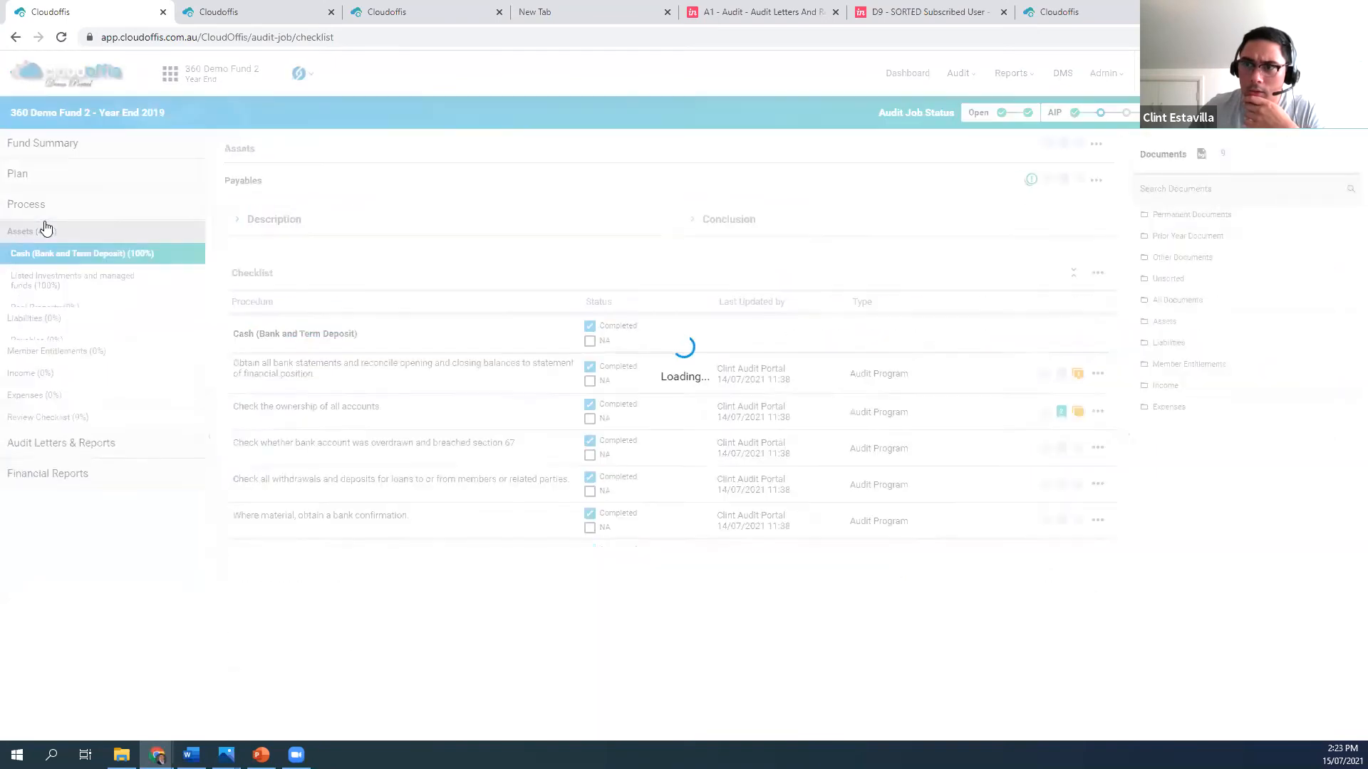
{"action": "left_click", "coordinate": [91, 283]}
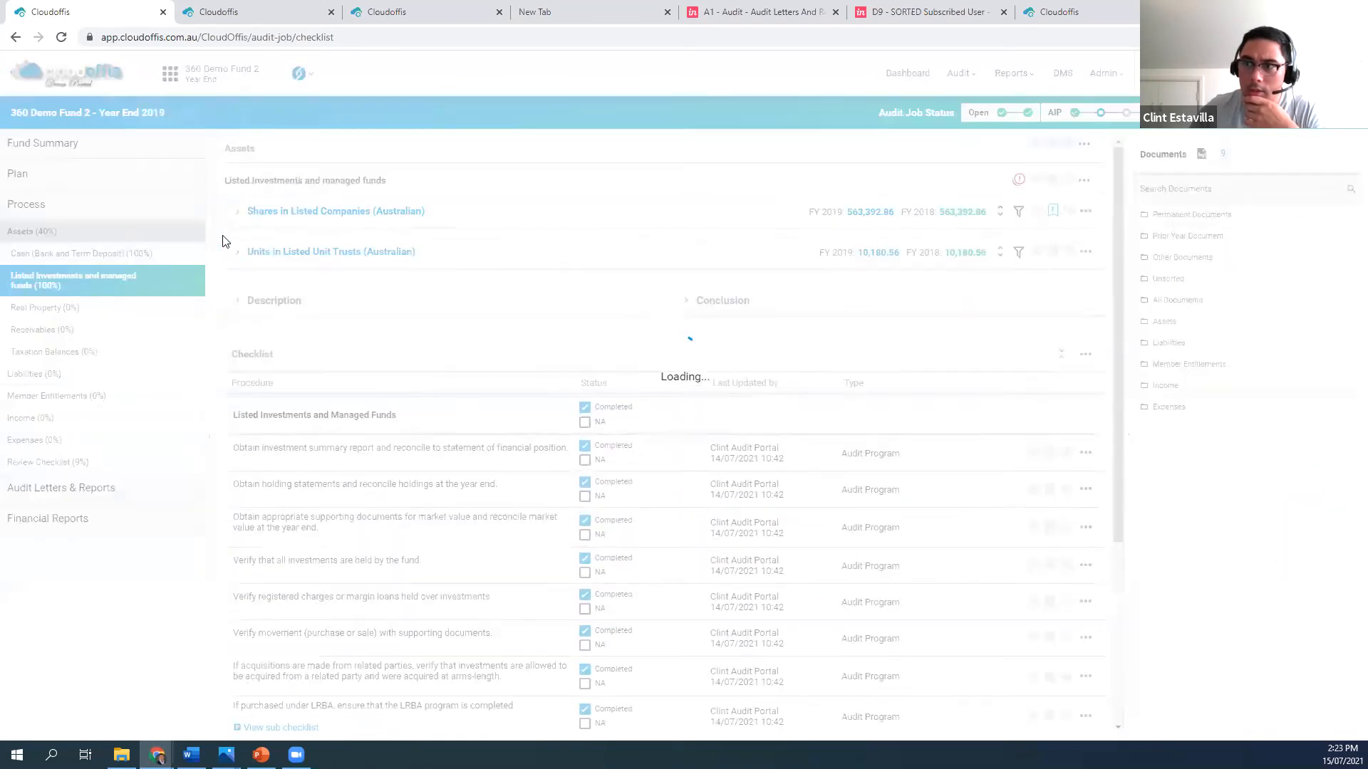
{"action": "double_click", "coordinate": [234, 213]}
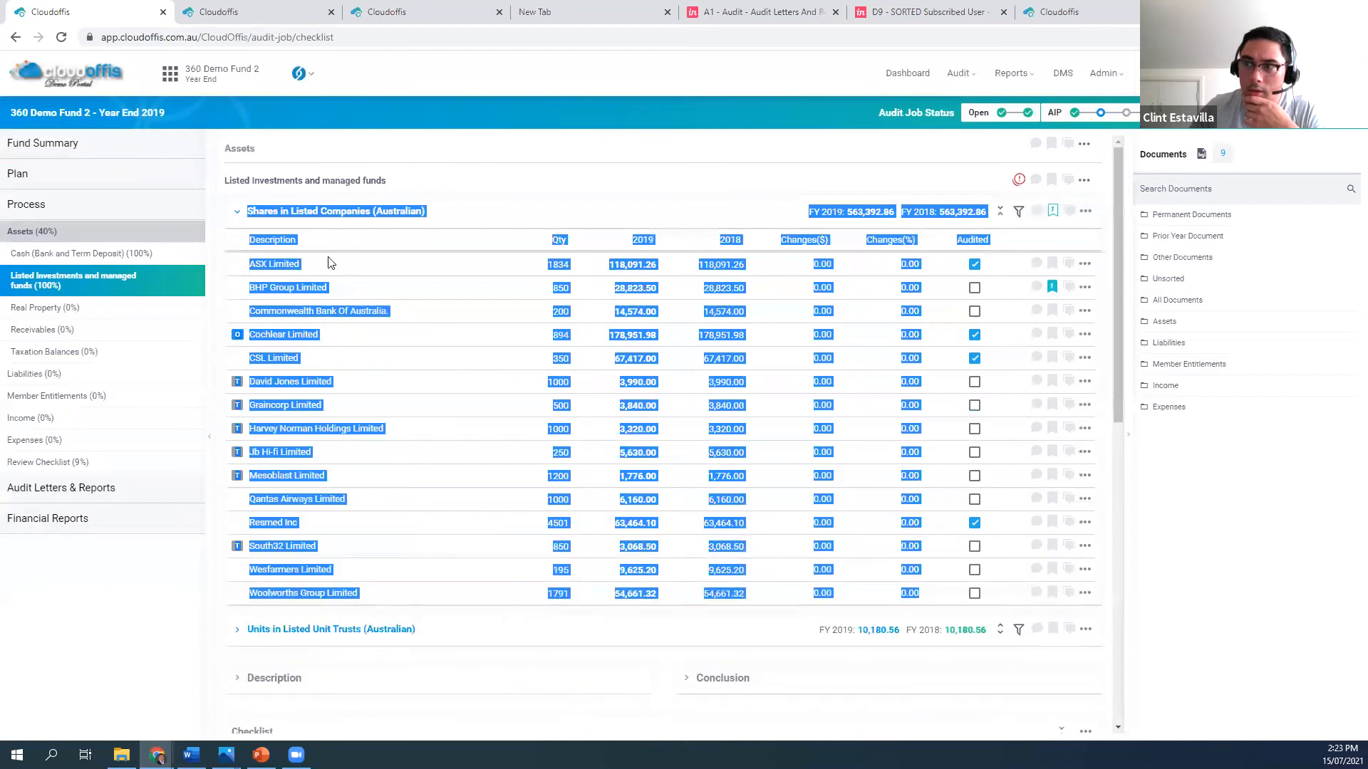
{"action": "left_click", "coordinate": [241, 335]}
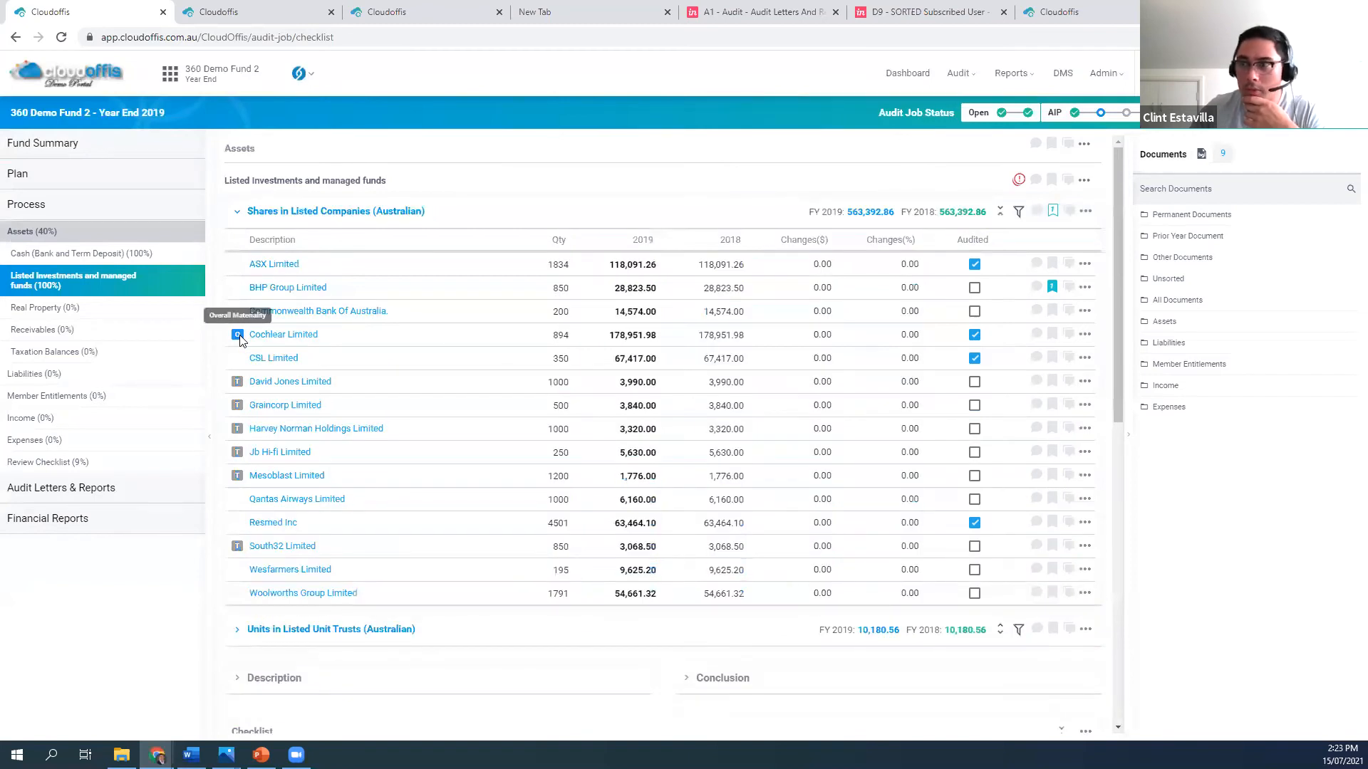
Set the fund's Performance Materiality to 50% in its materiality assessments and save
{"action": "left_click", "coordinate": [80, 143]}
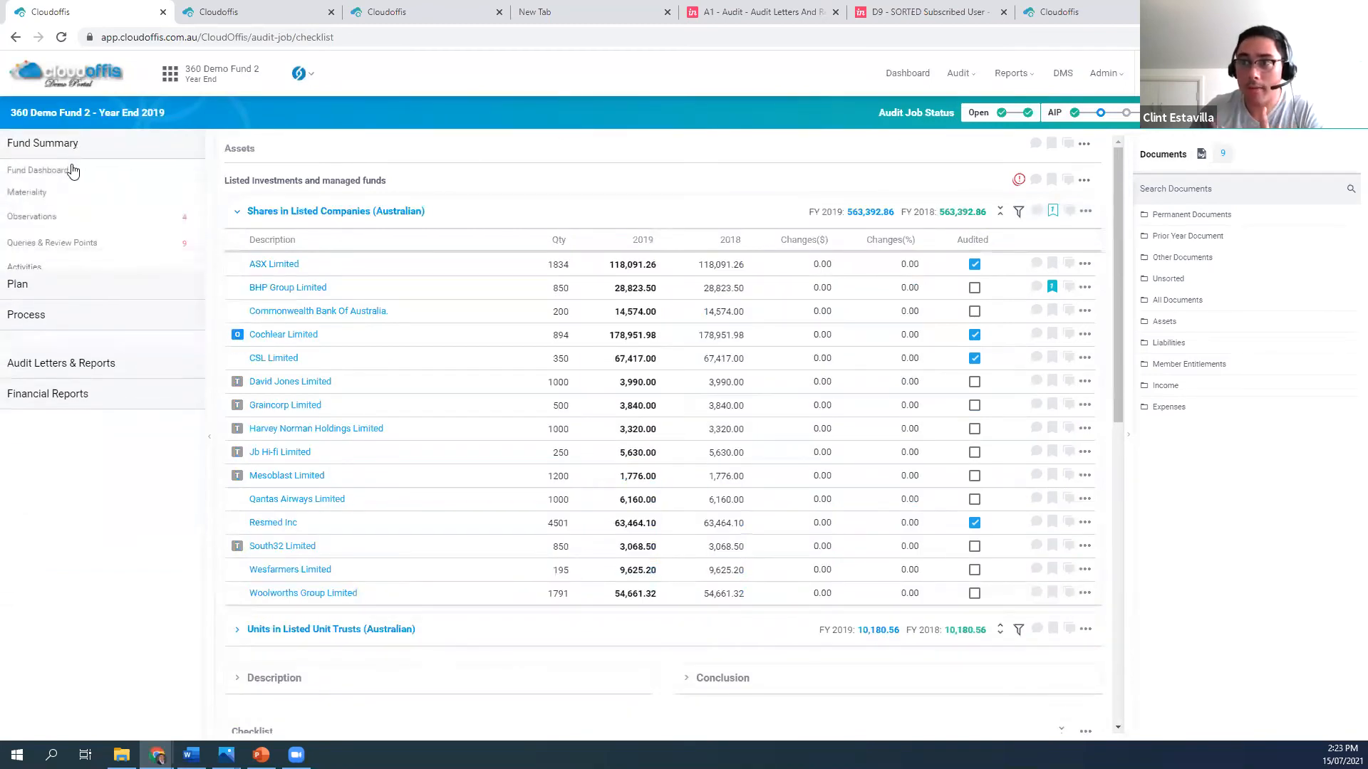
{"action": "left_click", "coordinate": [70, 193]}
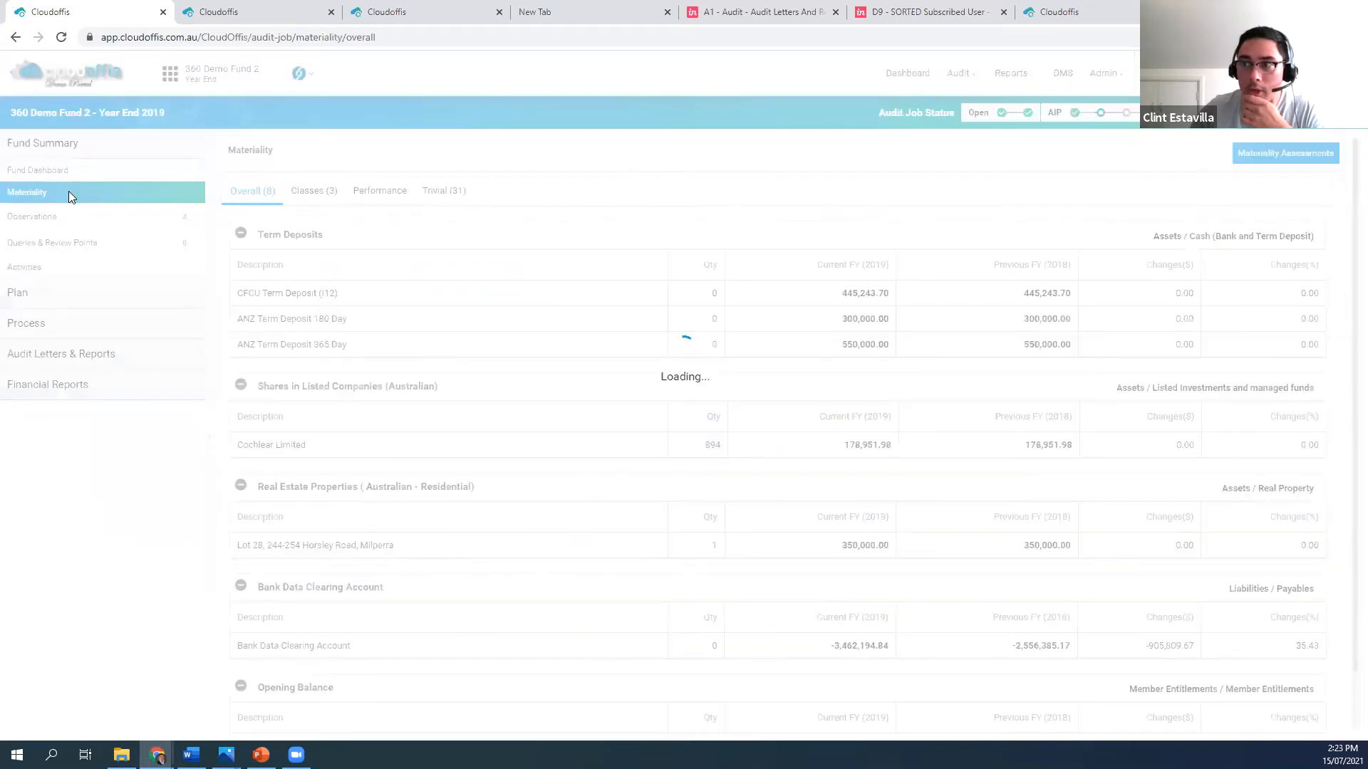
{"action": "left_click", "coordinate": [1254, 158]}
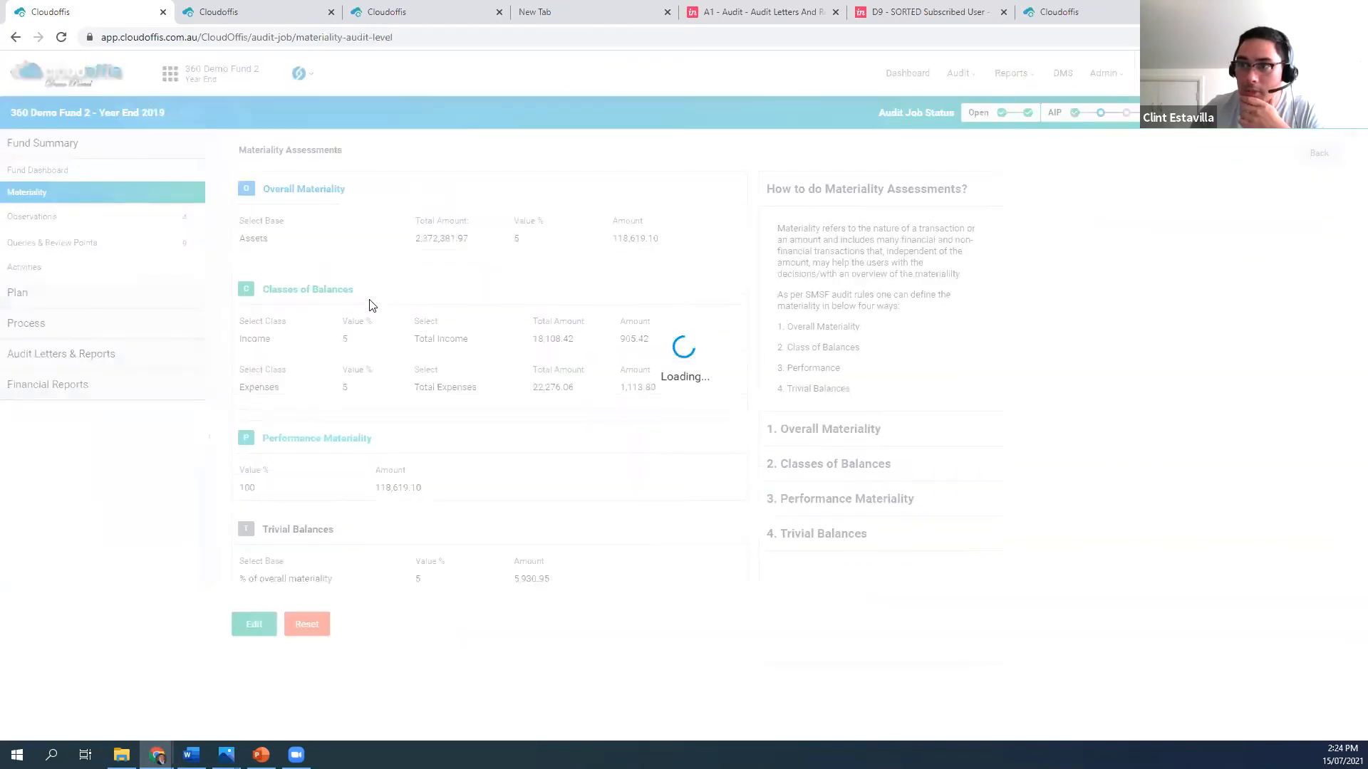
{"action": "left_click", "coordinate": [250, 629]}
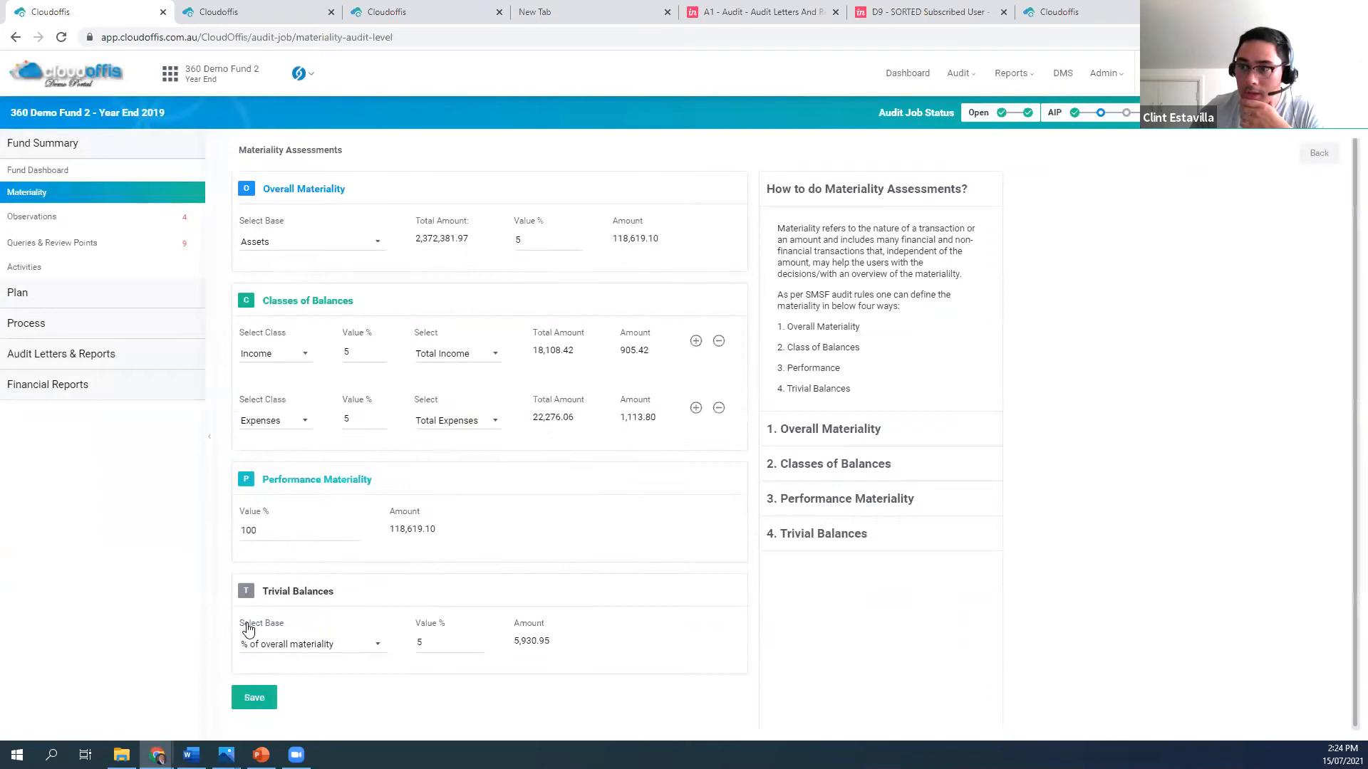
{"action": "left_click_drag", "start_coordinate": [295, 524], "coordinate": [138, 533]}
{"action": "type", "text": "56"}
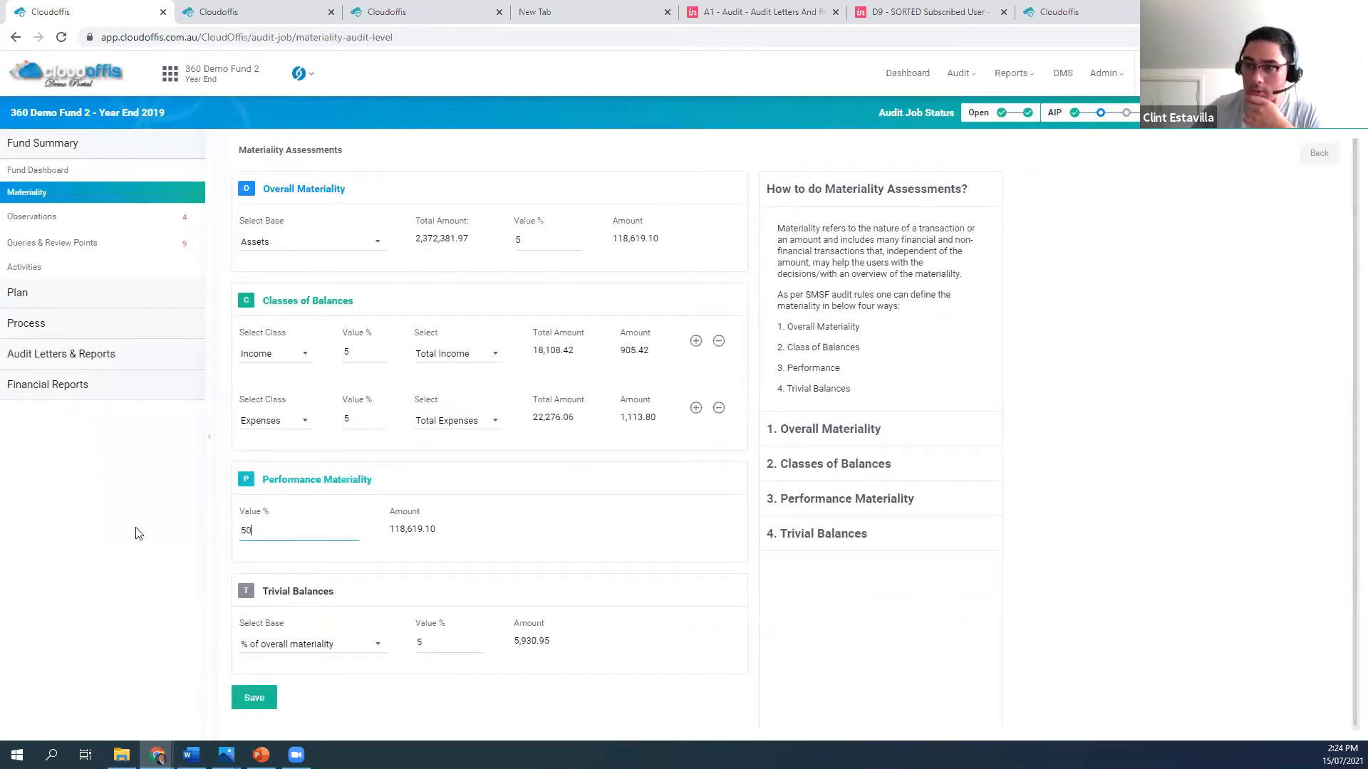
{"action": "left_click", "coordinate": [255, 698]}
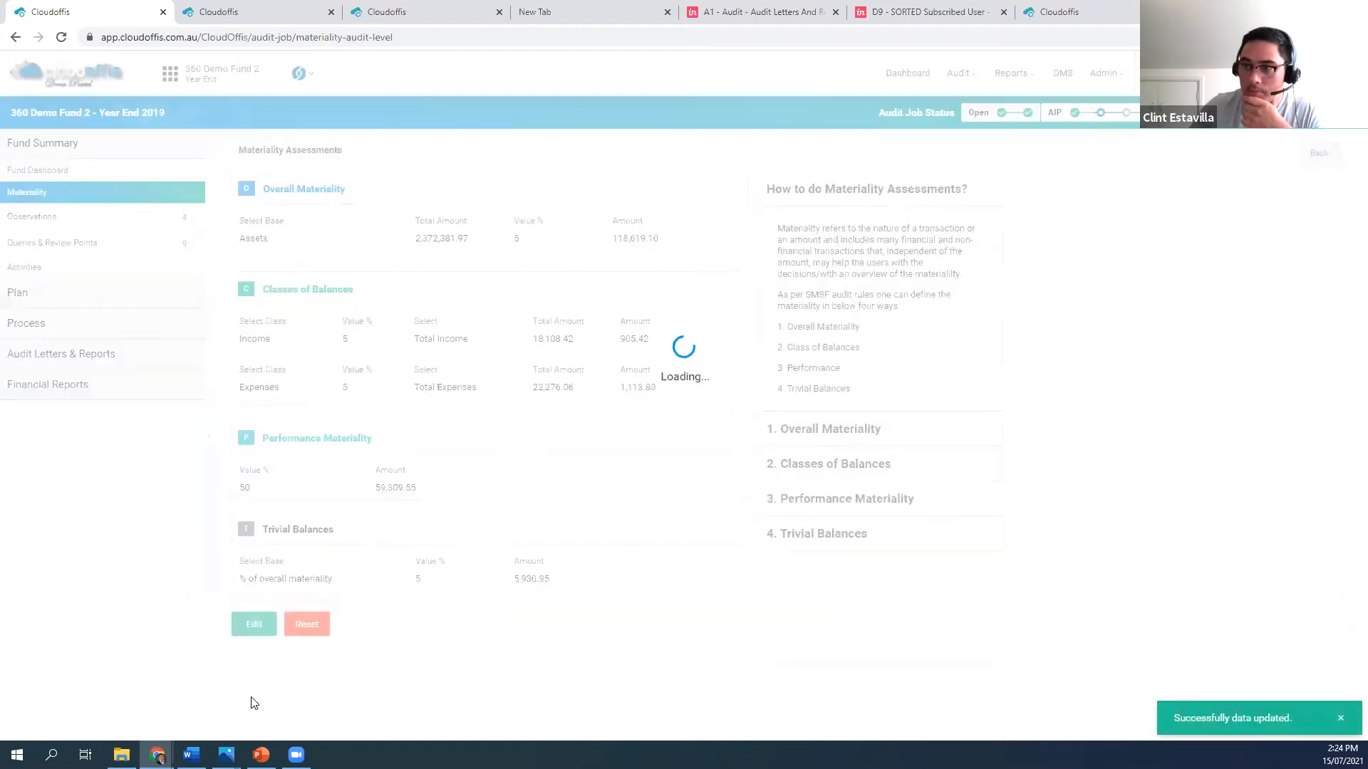
Recheck which Australian listed share holdings under Listed Investments and managed funds carry the performance materiality marker
{"action": "left_click", "coordinate": [35, 326]}
{"action": "left_click", "coordinate": [43, 231]}
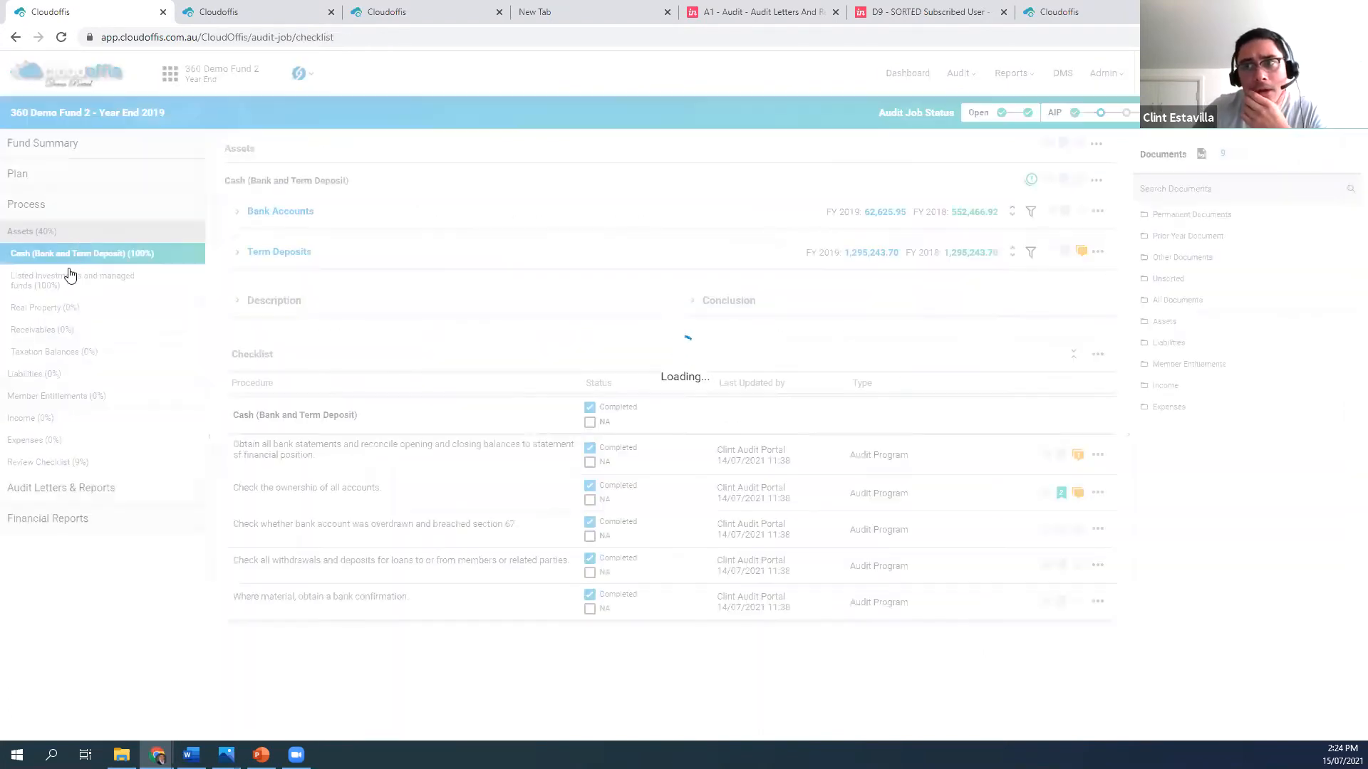
{"action": "left_click", "coordinate": [70, 275]}
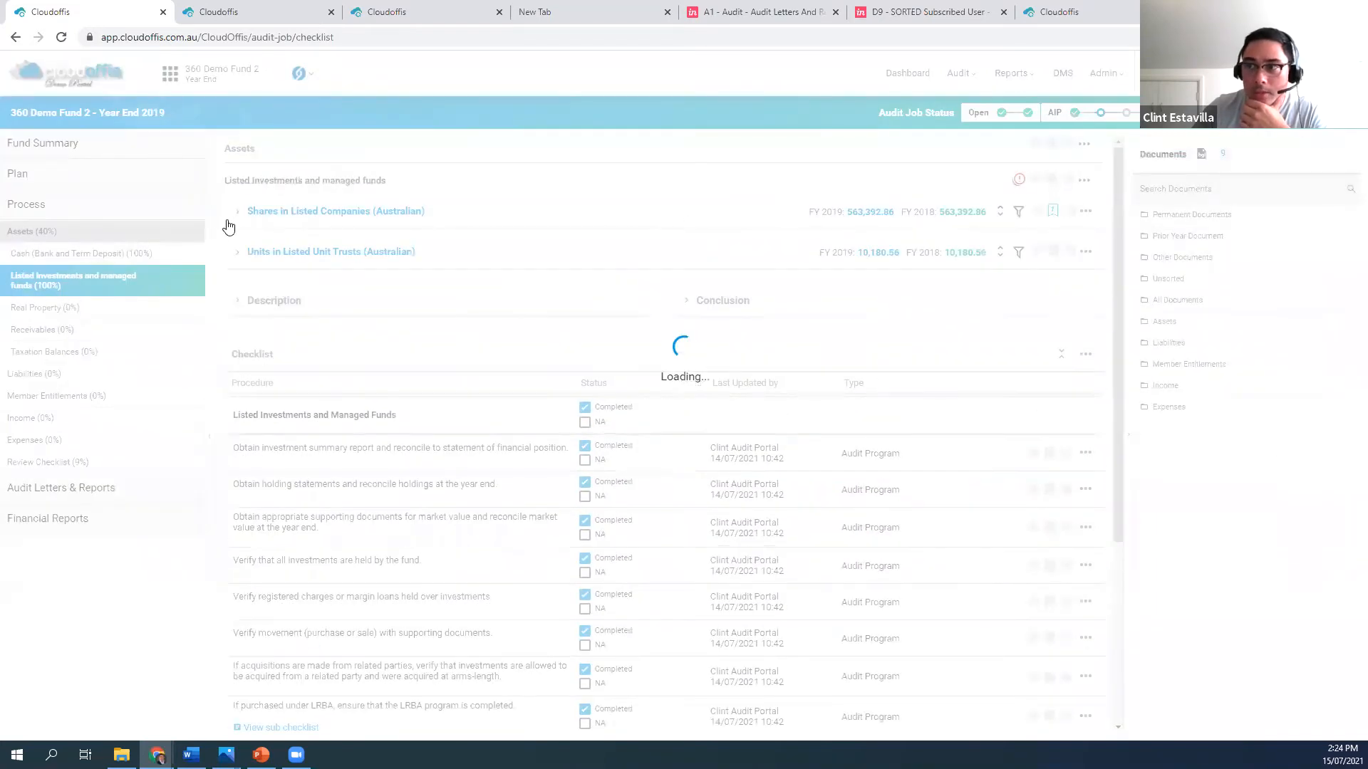
{"action": "left_click", "coordinate": [237, 214]}
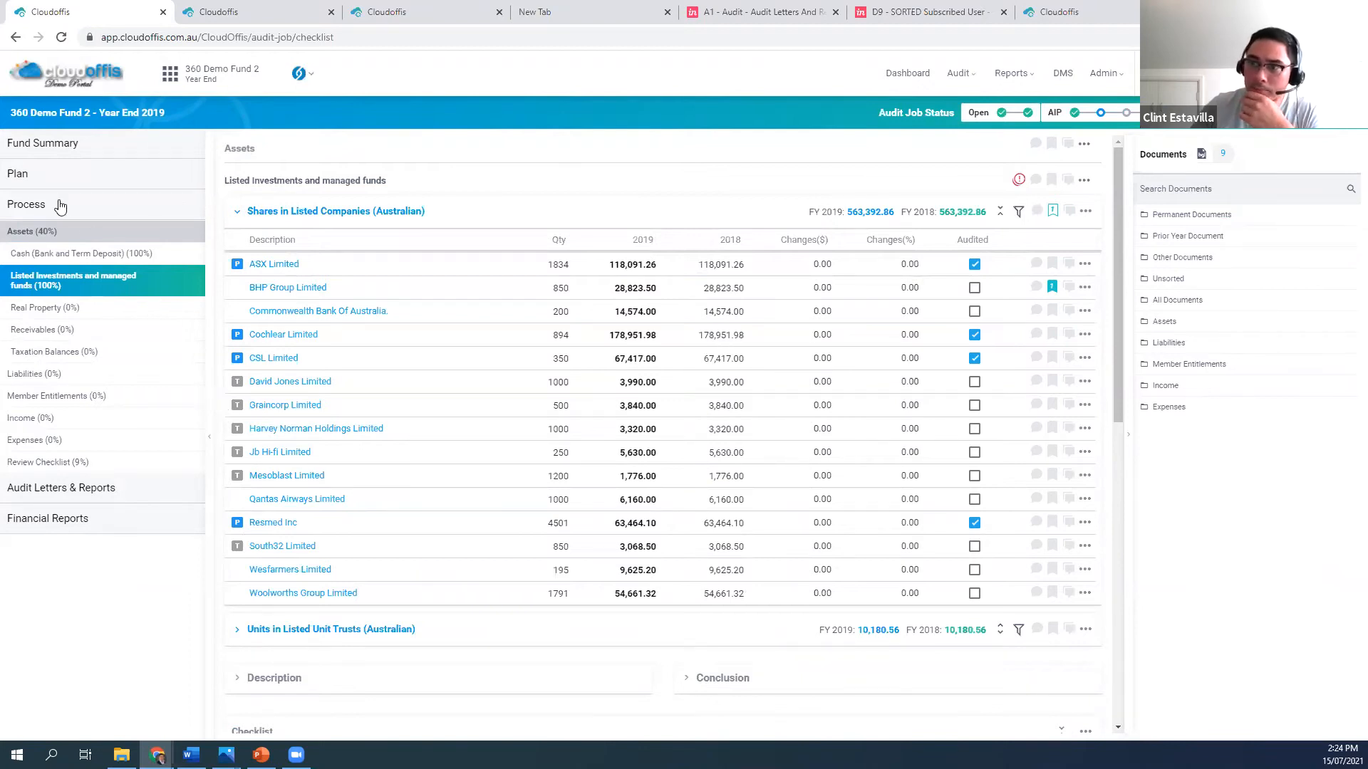
Open Version 1 of the fund's Analytical Procedure, review its year-on-year variances, and close it
{"action": "left_click", "coordinate": [70, 176]}
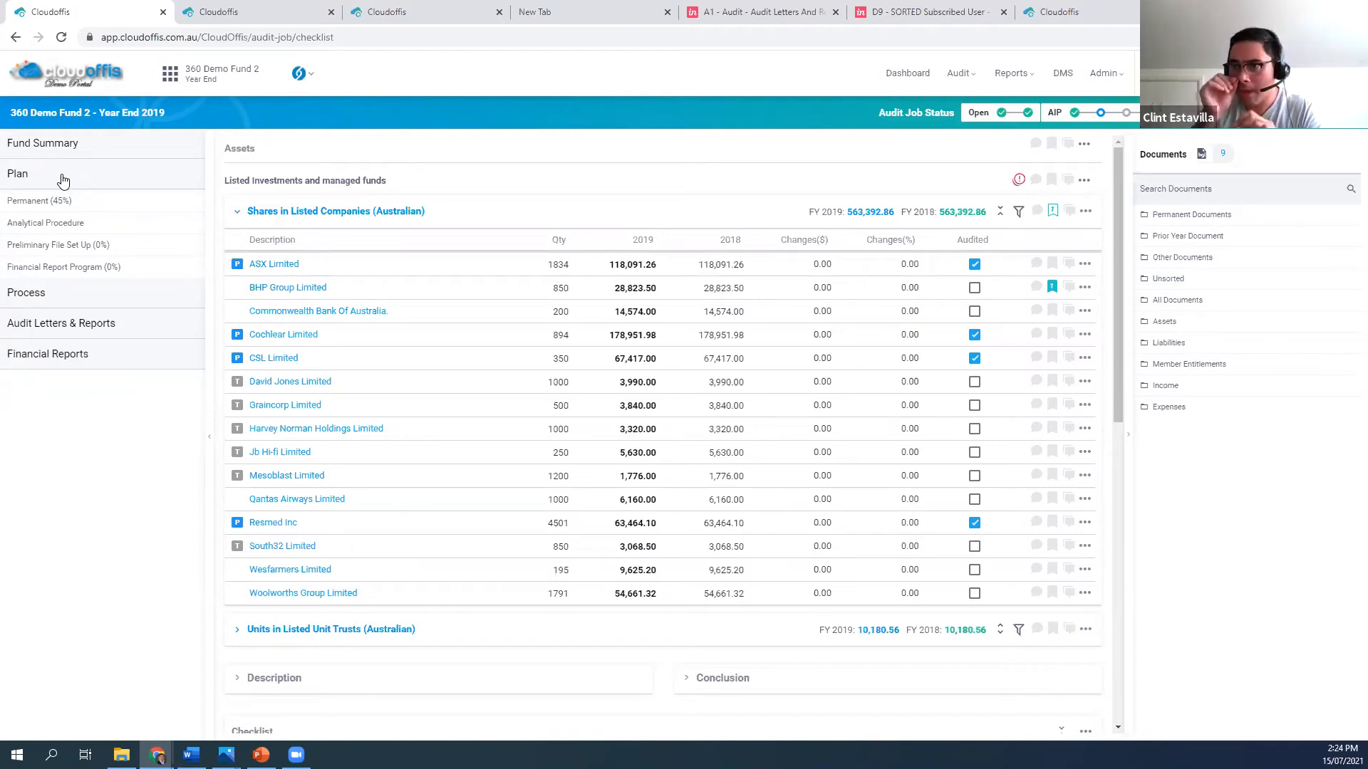
{"action": "left_click", "coordinate": [71, 223]}
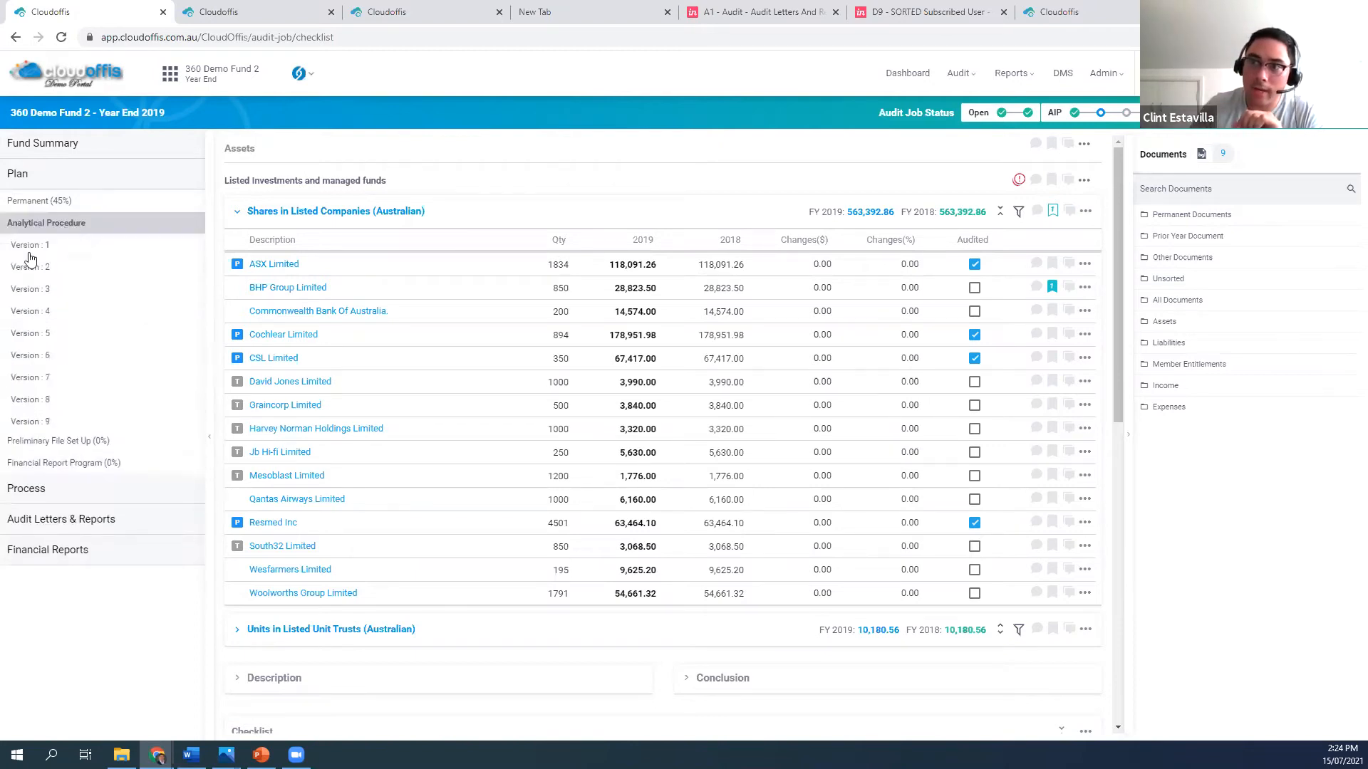
{"action": "left_click", "coordinate": [47, 245]}
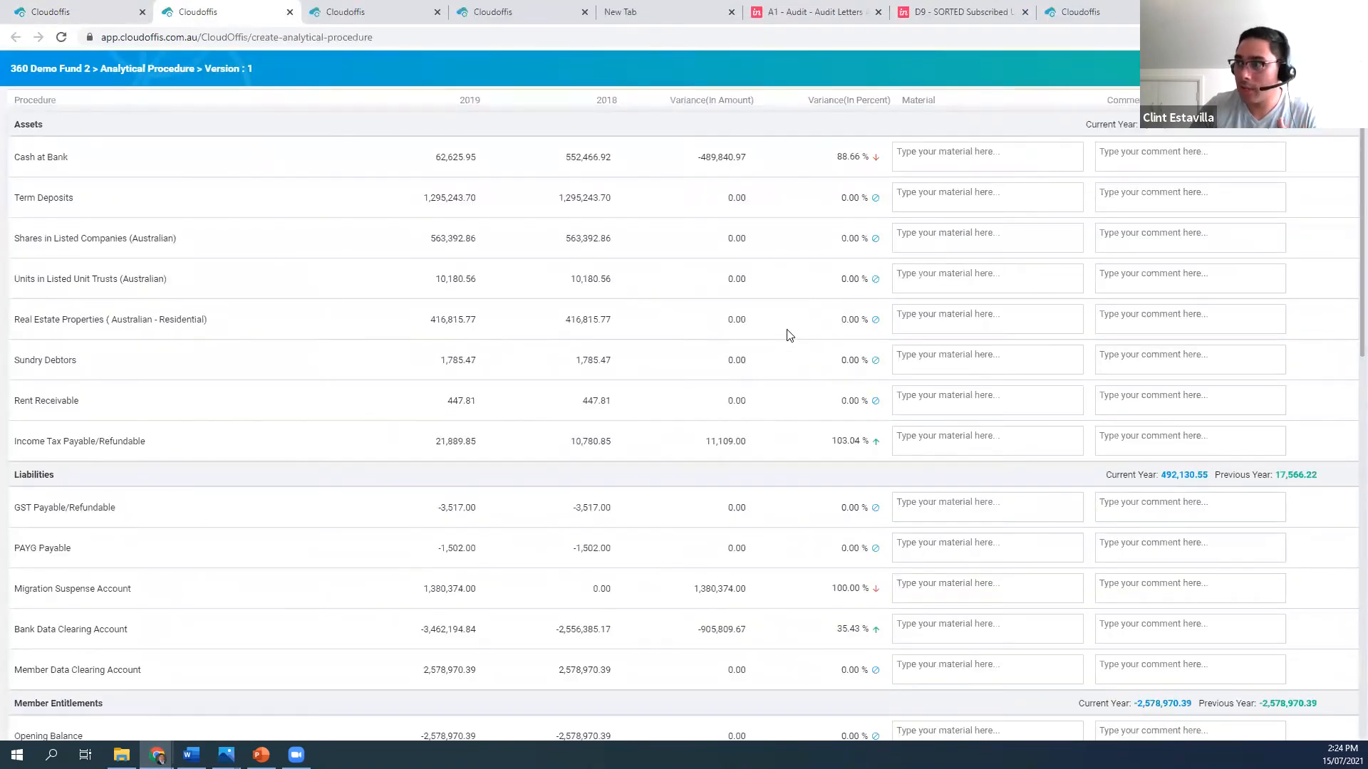
{"action": "scroll", "coordinate": [788, 335], "scroll_direction": "down", "scroll_amount": 5}
{"action": "scroll", "coordinate": [784, 340], "scroll_direction": "down", "scroll_amount": 5}
{"action": "scroll", "coordinate": [781, 342], "scroll_direction": "up", "scroll_amount": 10}
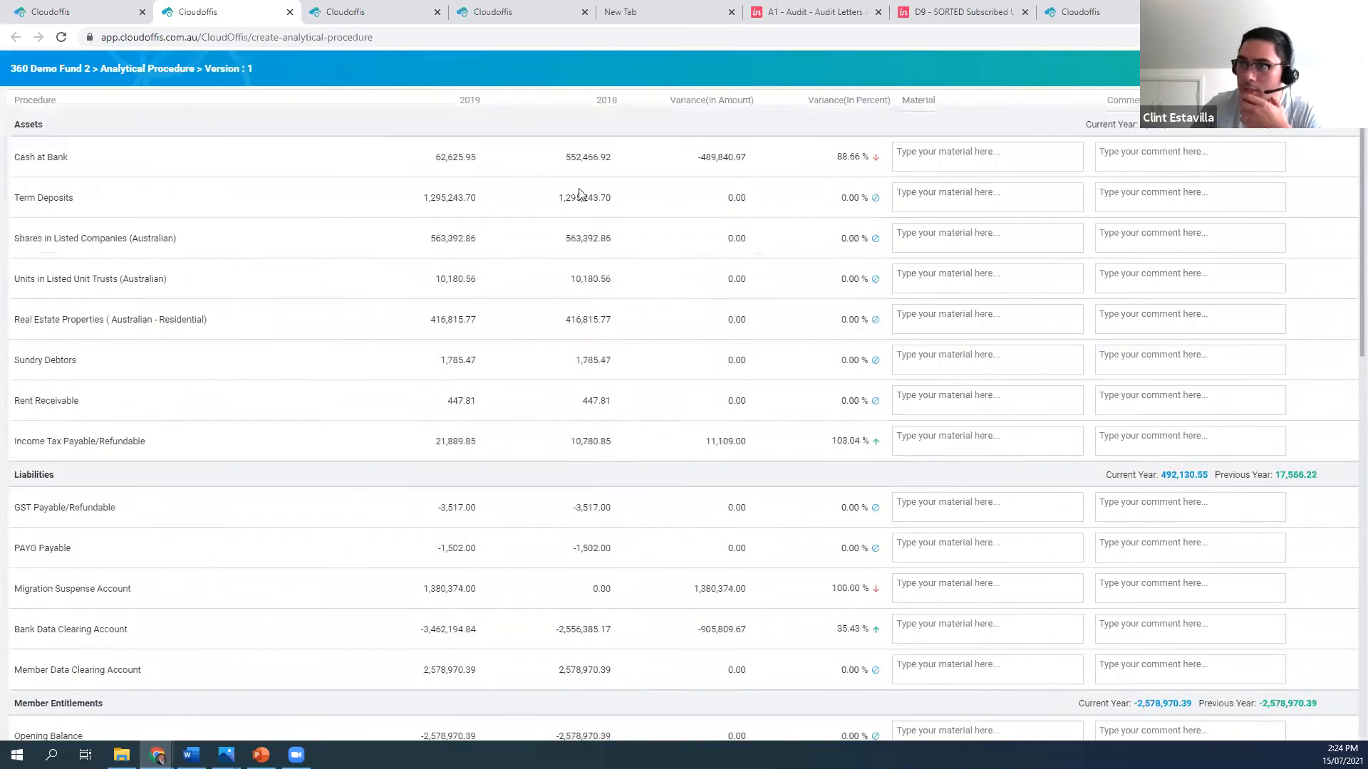
{"action": "left_click", "coordinate": [290, 12]}
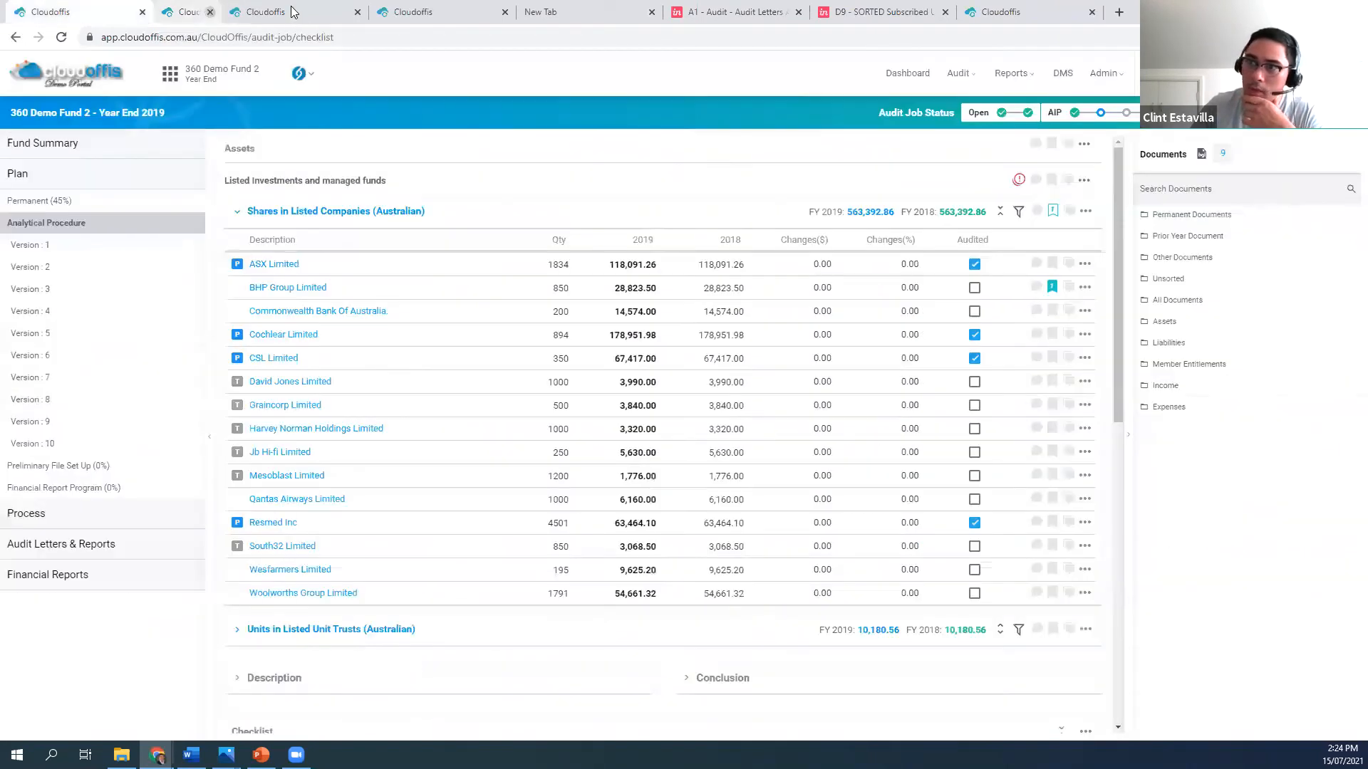
Go through the Permanent planning checklists to Audit Plan & Strategy and clear the Completed status of the Audit Strategy section
{"action": "left_click", "coordinate": [92, 208]}
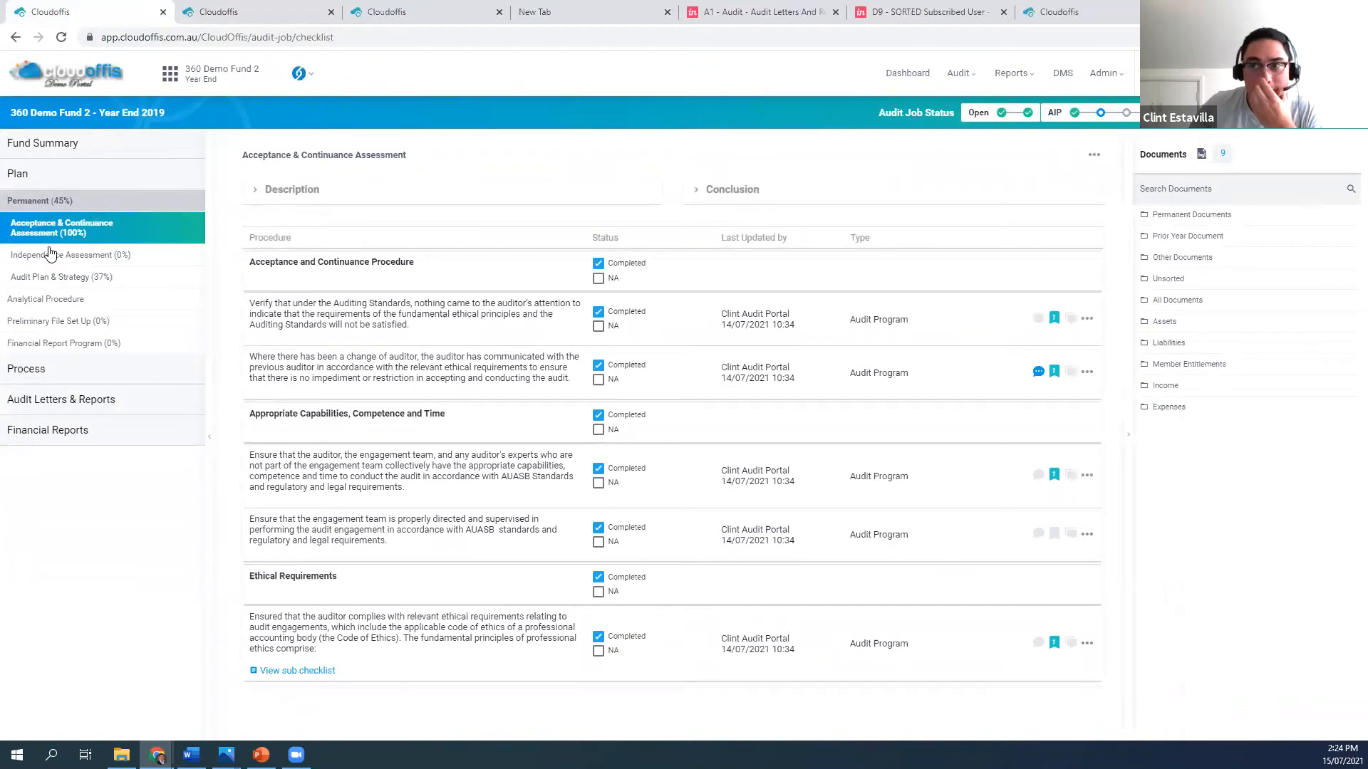
{"action": "left_click", "coordinate": [76, 257]}
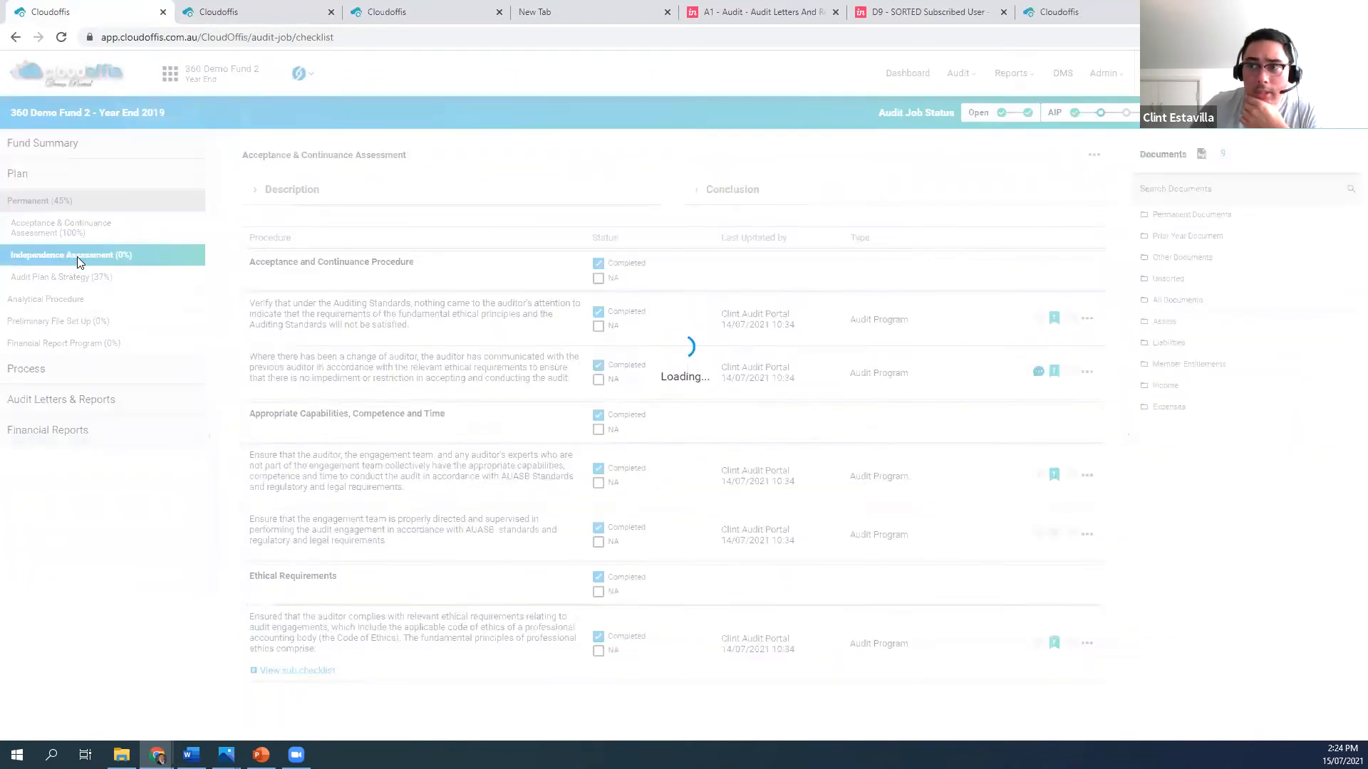
{"action": "left_click", "coordinate": [43, 278]}
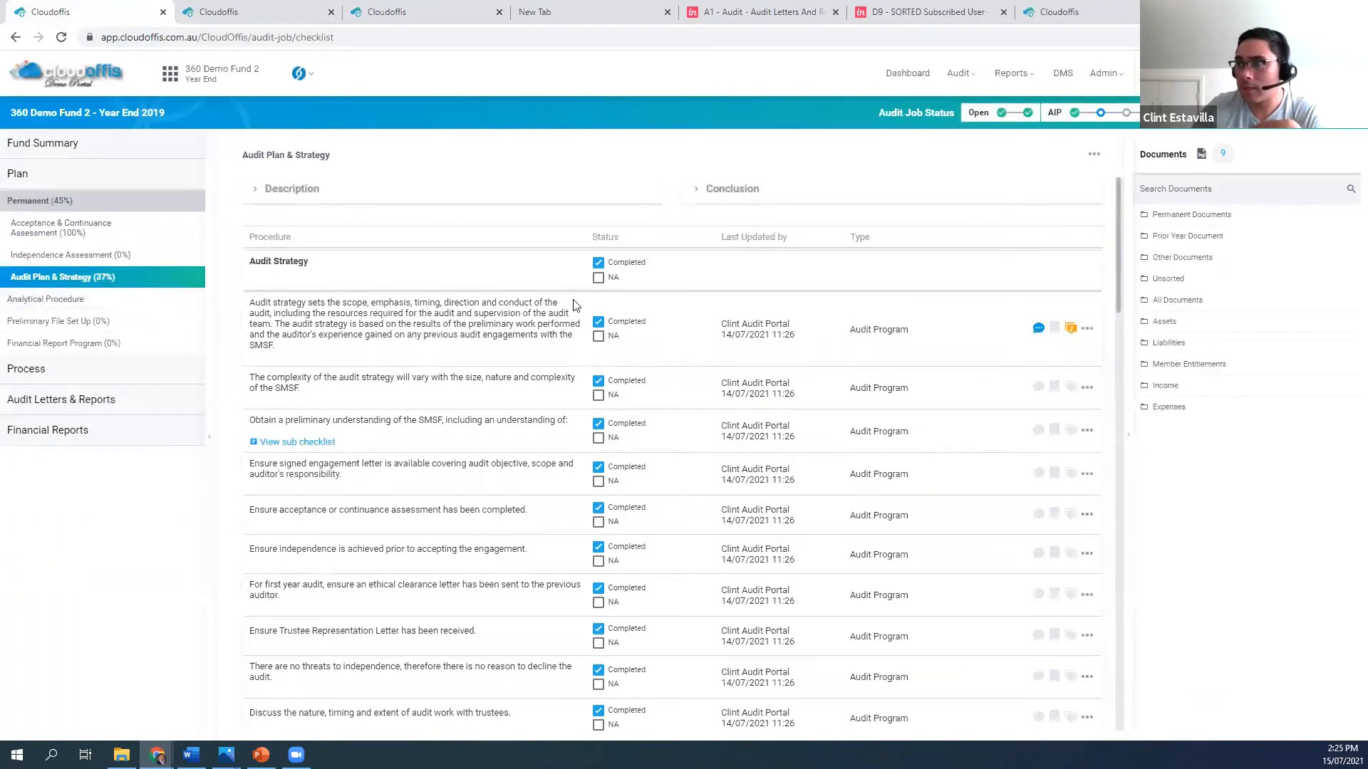
{"action": "left_click", "coordinate": [598, 262]}
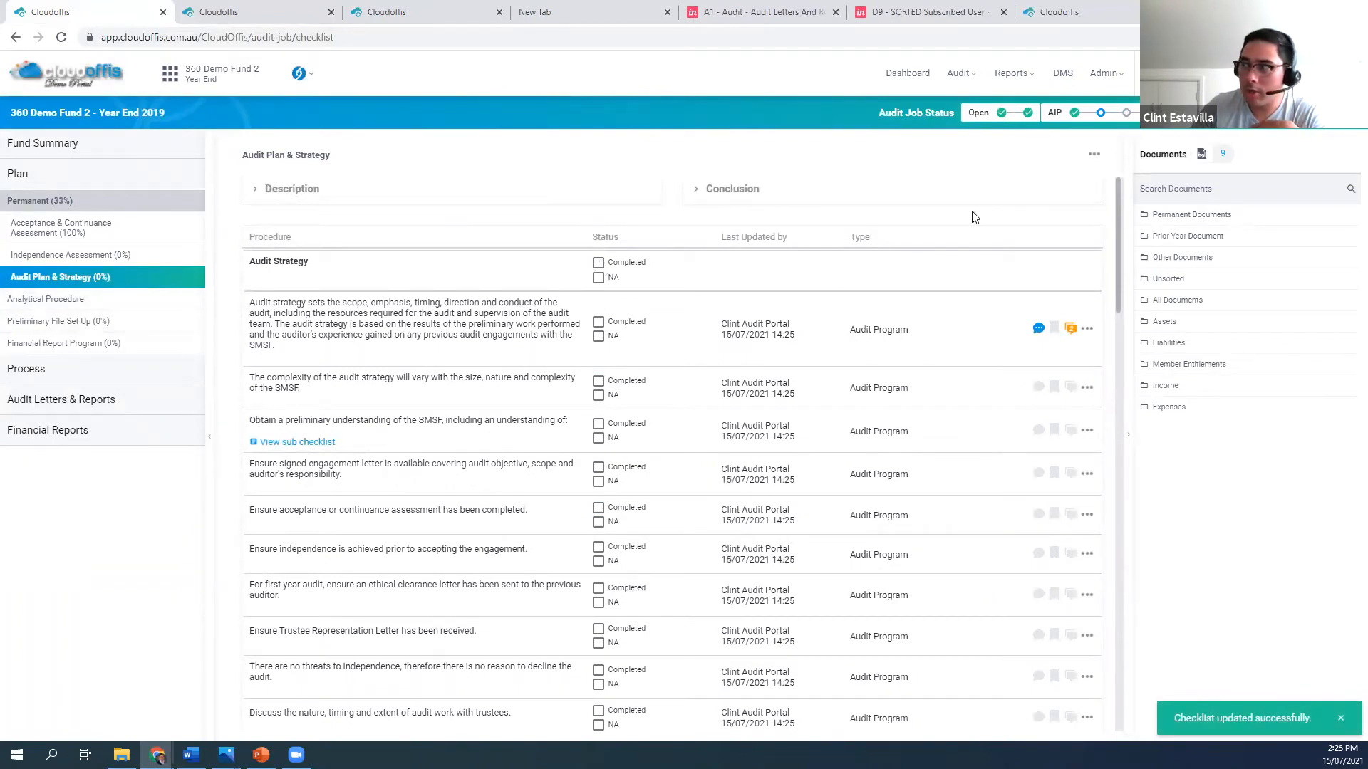
Examine the procedures and predefined comments in the draft test template under Checklist Templates, and return to the fund's Audit Plan & Strategy checklist
{"action": "left_click", "coordinate": [1106, 74]}
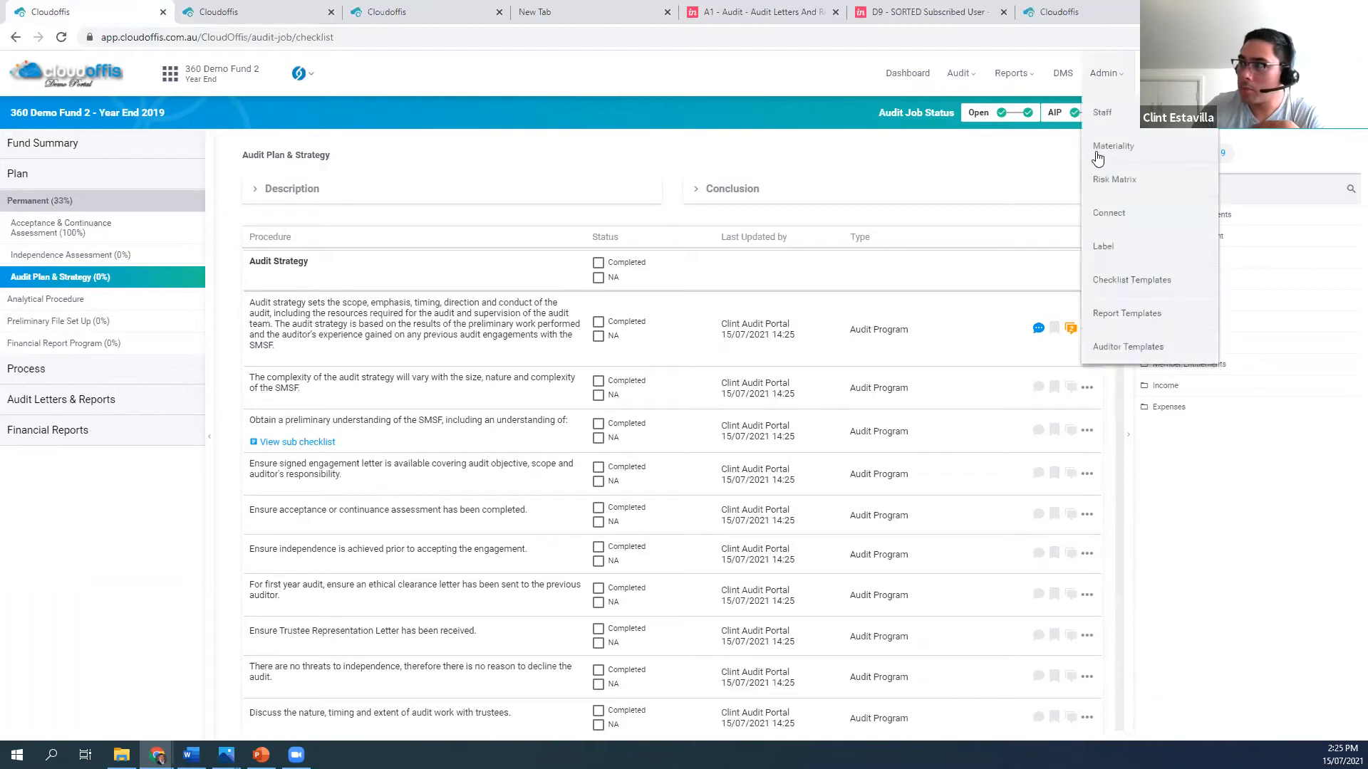
{"action": "left_click", "coordinate": [1131, 279]}
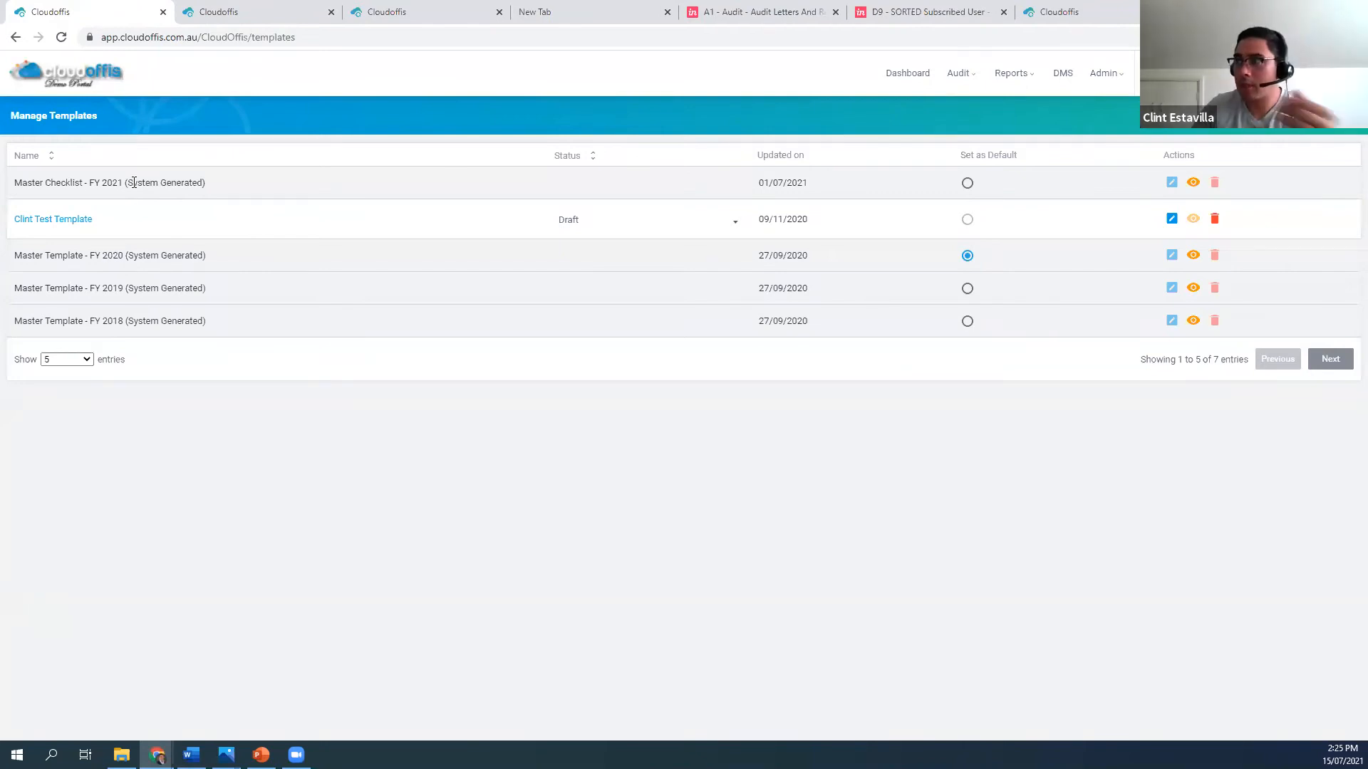
{"action": "left_click", "coordinate": [1173, 218]}
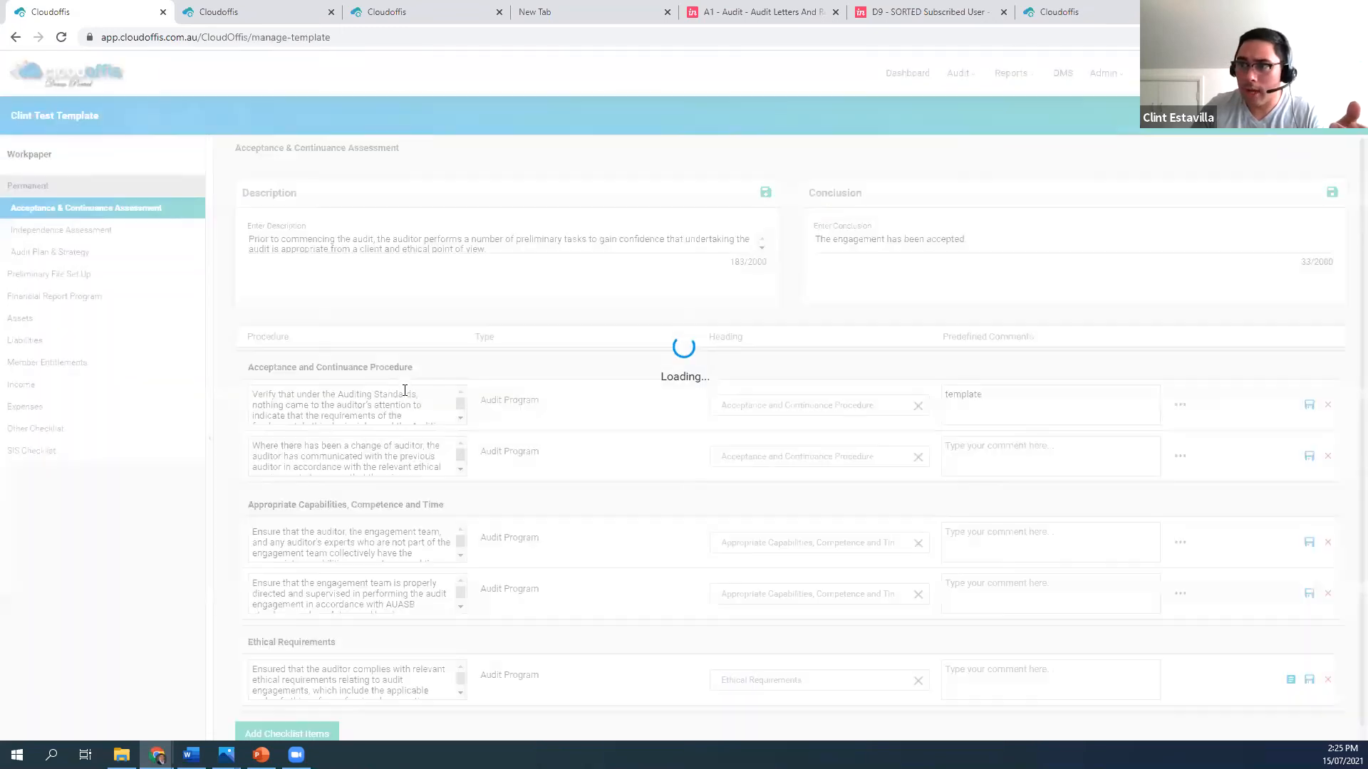
{"action": "scroll", "coordinate": [346, 408], "scroll_direction": "down", "scroll_amount": 1}
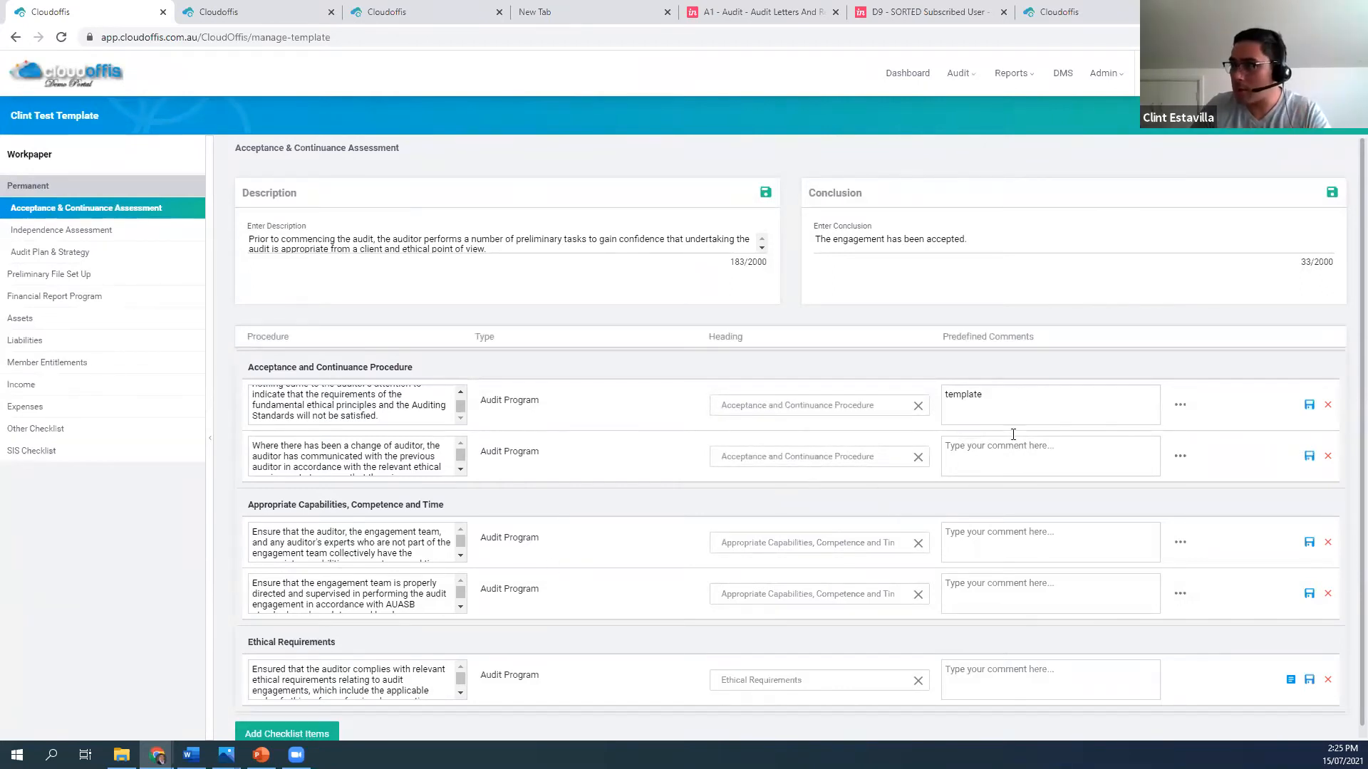
{"action": "left_click_drag", "start_coordinate": [1036, 401], "coordinate": [935, 411]}
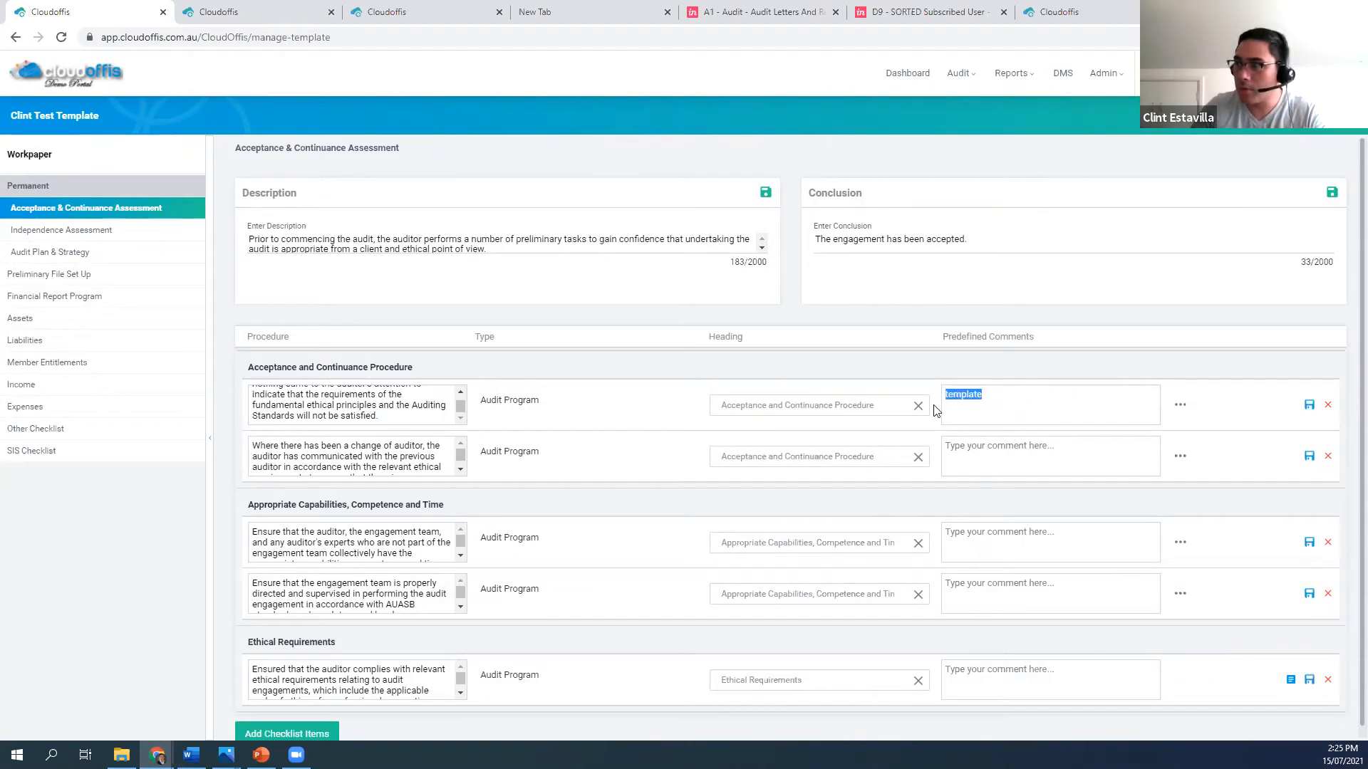
{"action": "left_click", "coordinate": [1012, 462]}
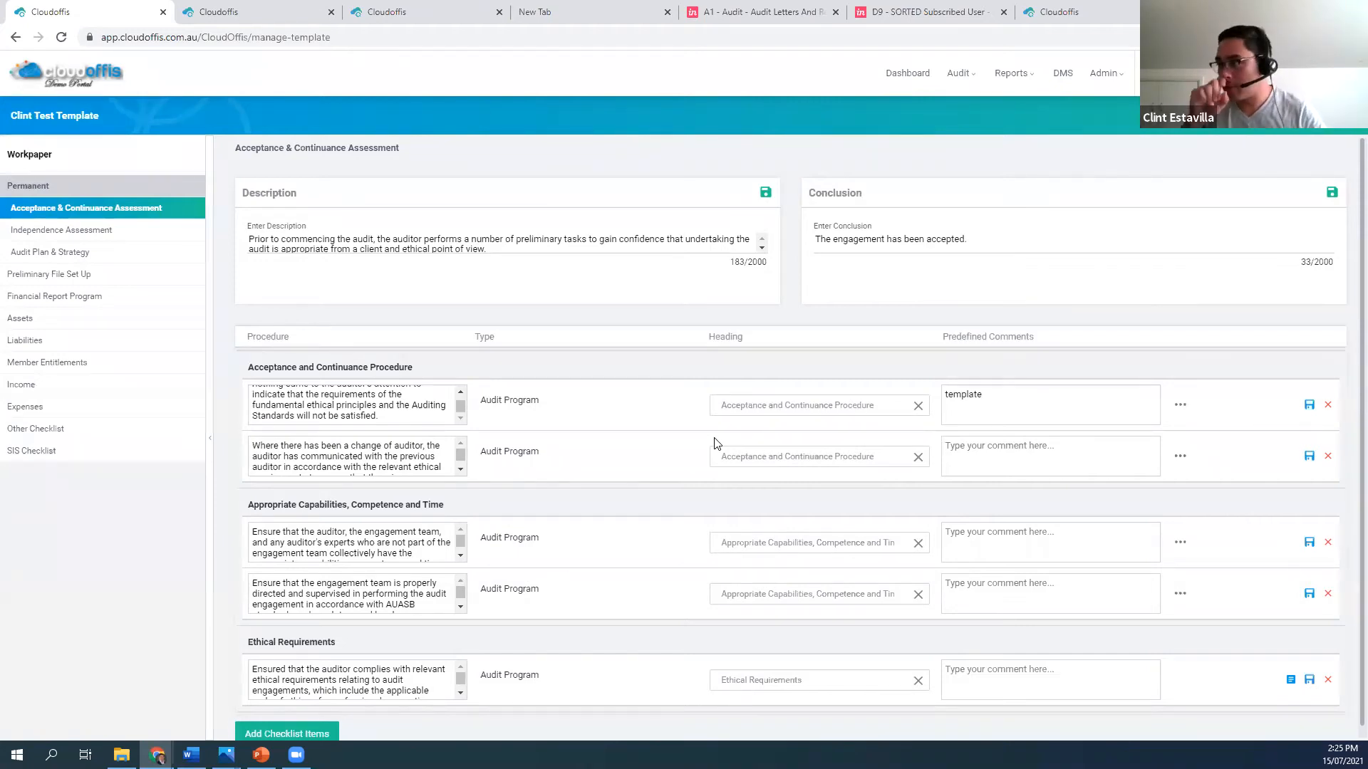
{"action": "scroll", "coordinate": [990, 456], "scroll_direction": "down", "scroll_amount": 1}
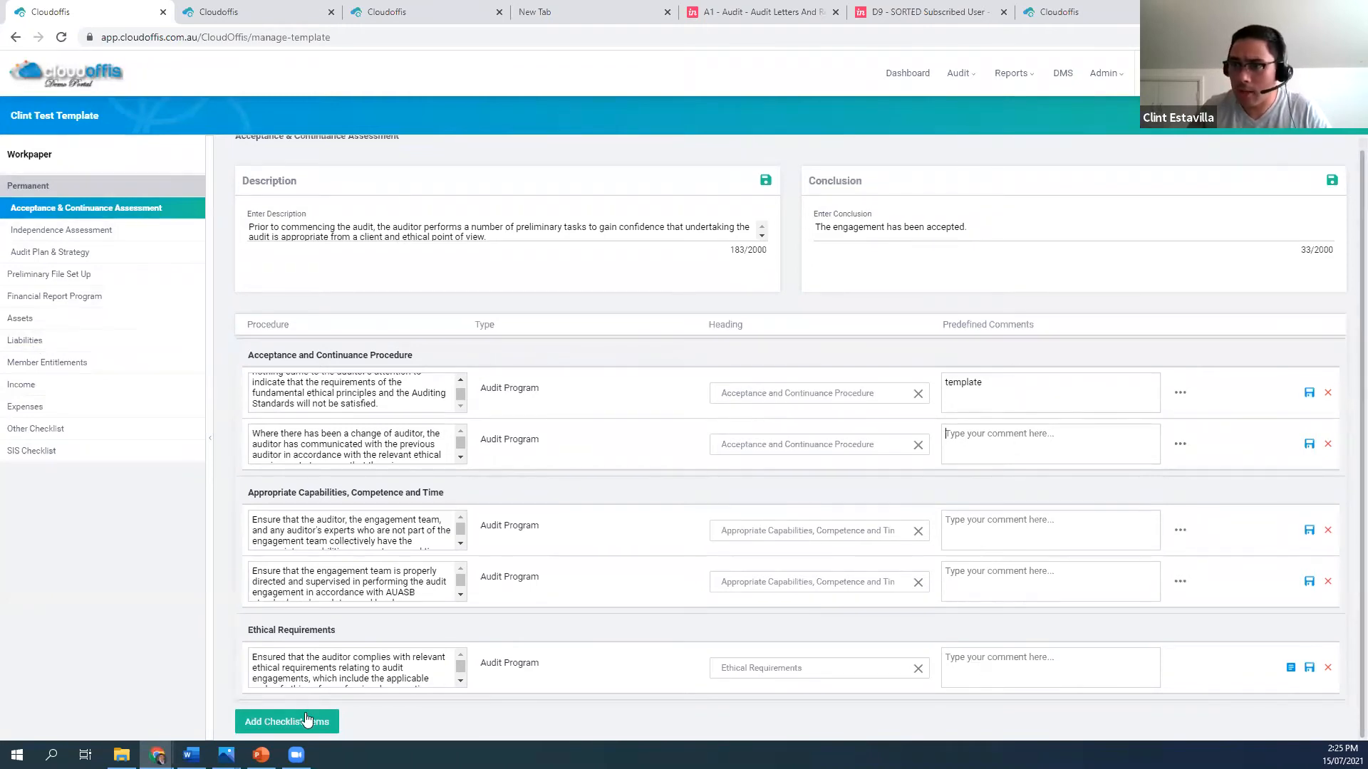
{"action": "left_click", "coordinate": [15, 38]}
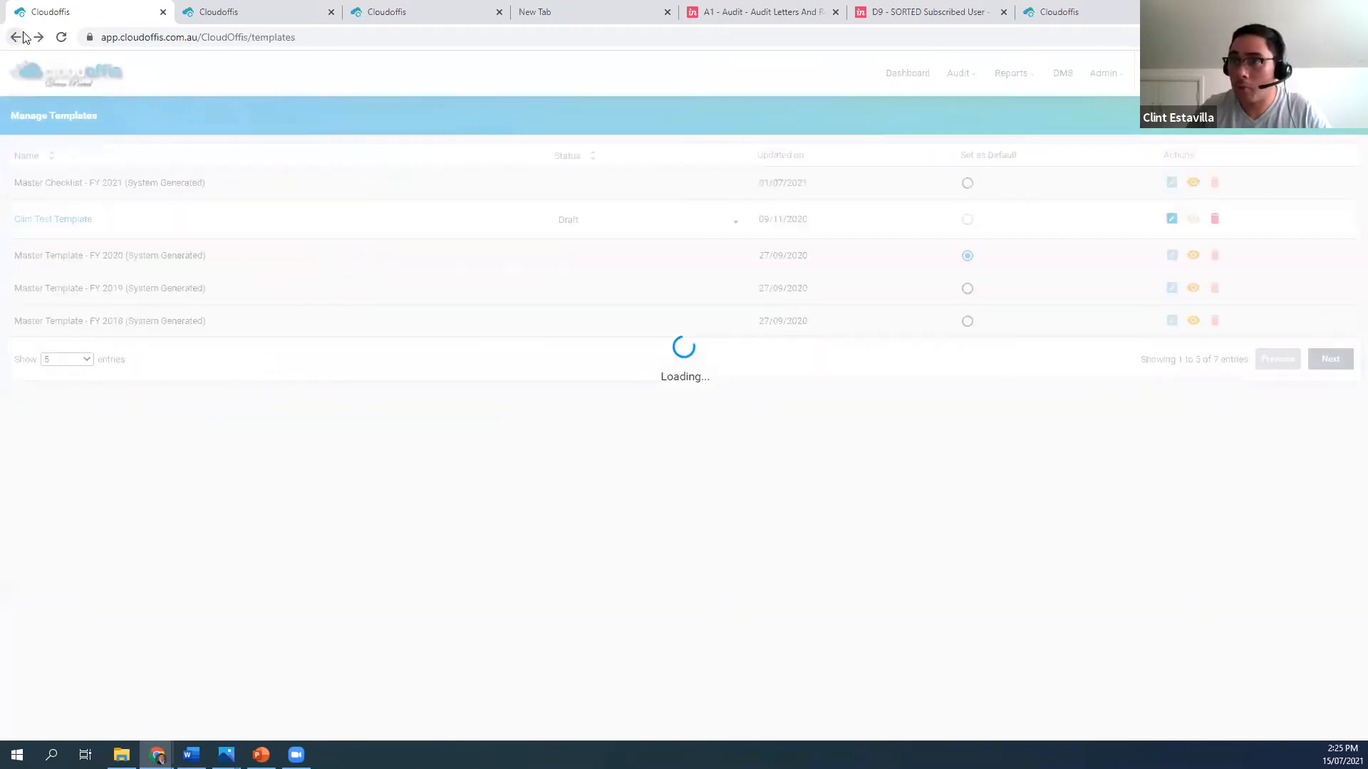
{"action": "left_click", "coordinate": [20, 37]}
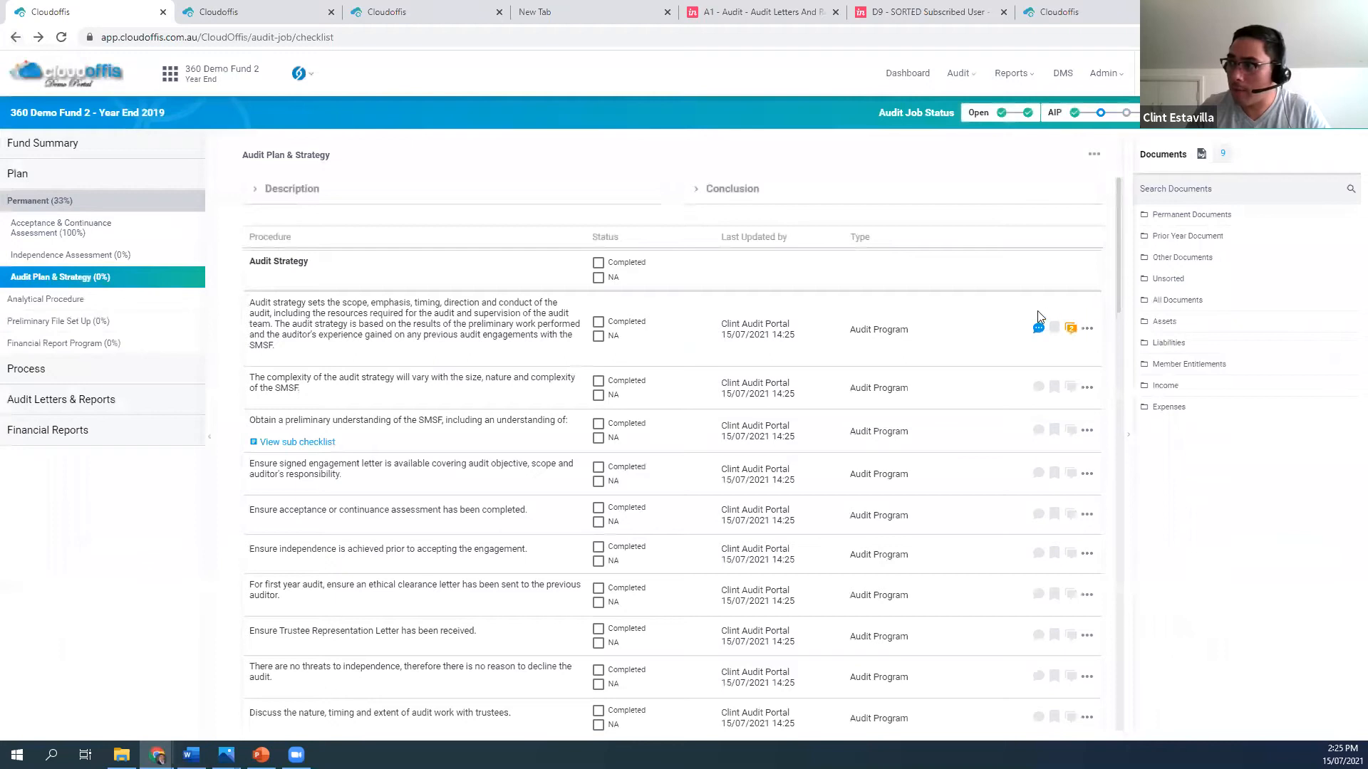
Mark the Audit Strategy section Completed again and check the comment and further options of its first procedure
{"action": "left_click", "coordinate": [1038, 327]}
{"action": "left_click", "coordinate": [993, 353]}
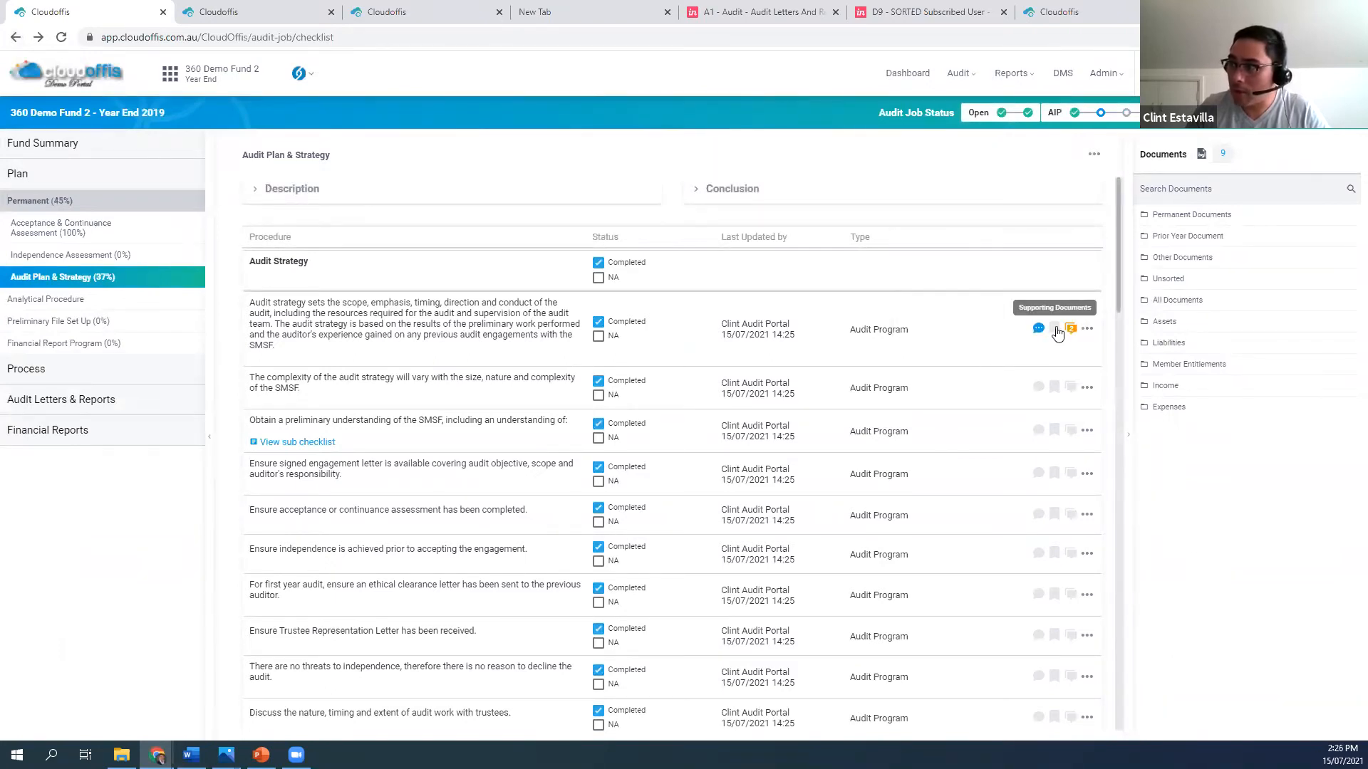
{"action": "left_click", "coordinate": [1088, 332]}
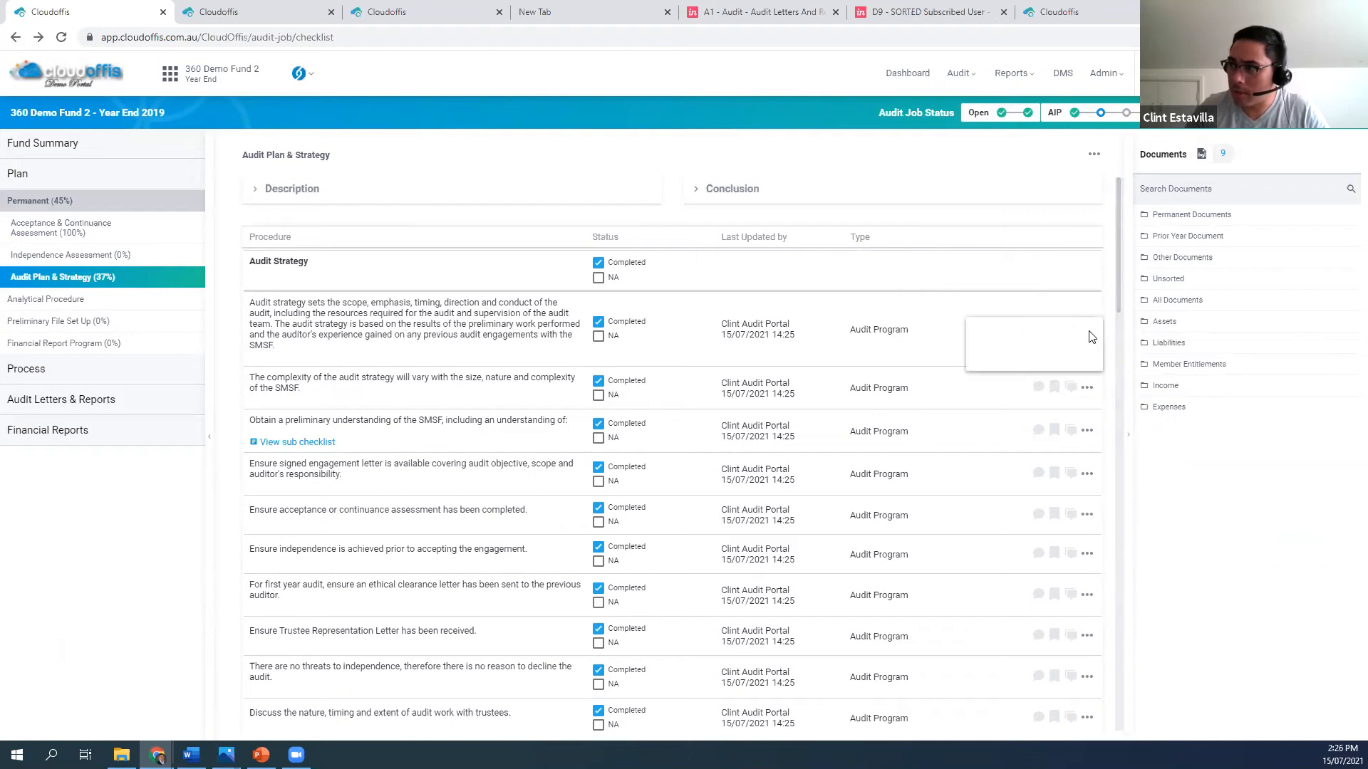
{"action": "left_click", "coordinate": [946, 332]}
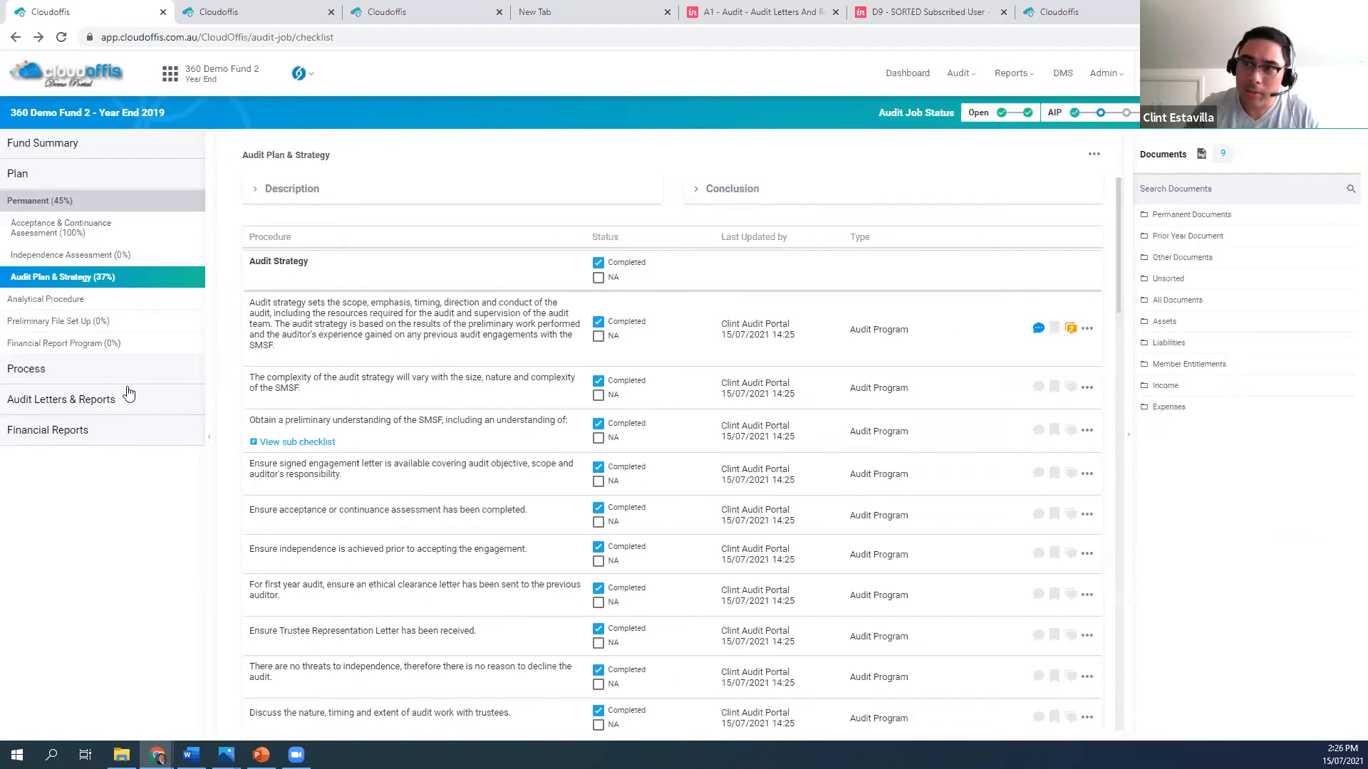
Review the fund's Bank Accounts and Term Deposits, plus the Australian residential properties under Real Property, in the Assets workpapers
{"action": "left_click", "coordinate": [98, 375]}
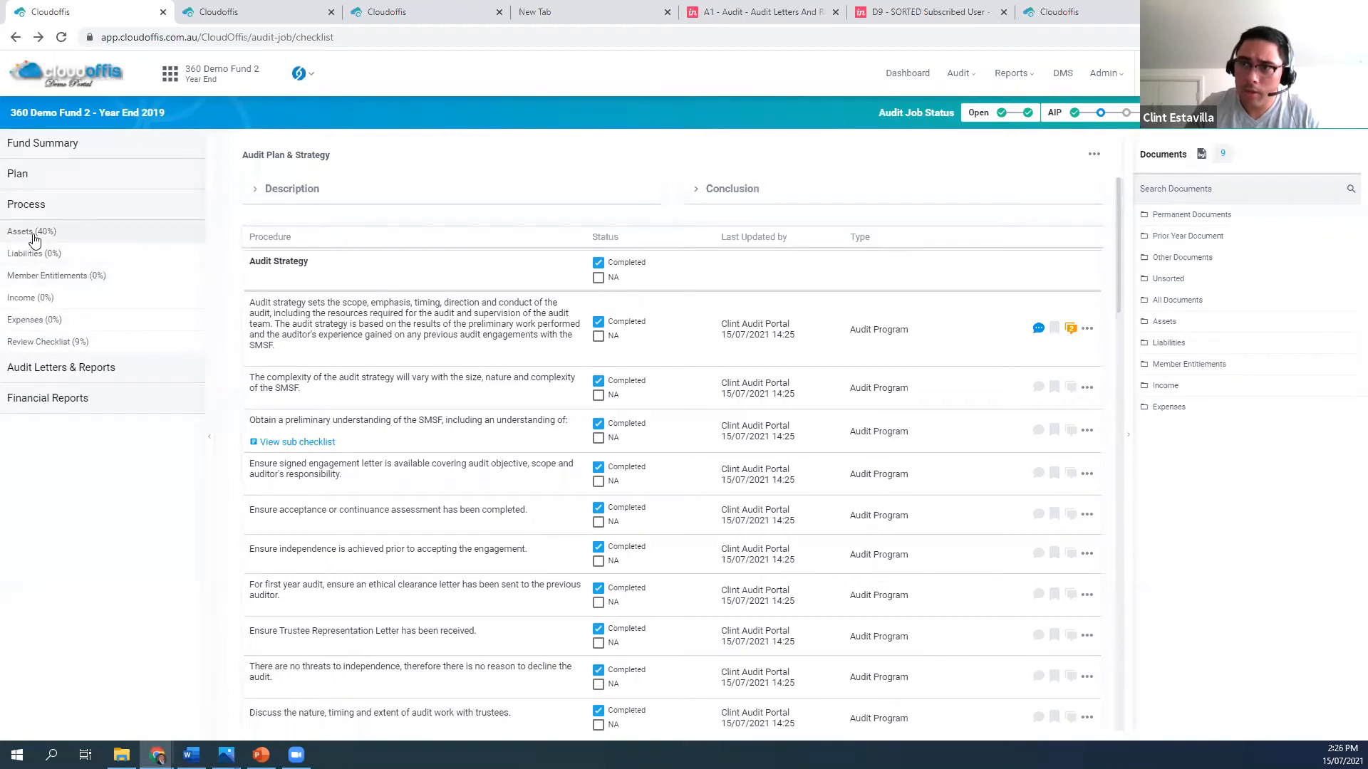
{"action": "left_click", "coordinate": [32, 233]}
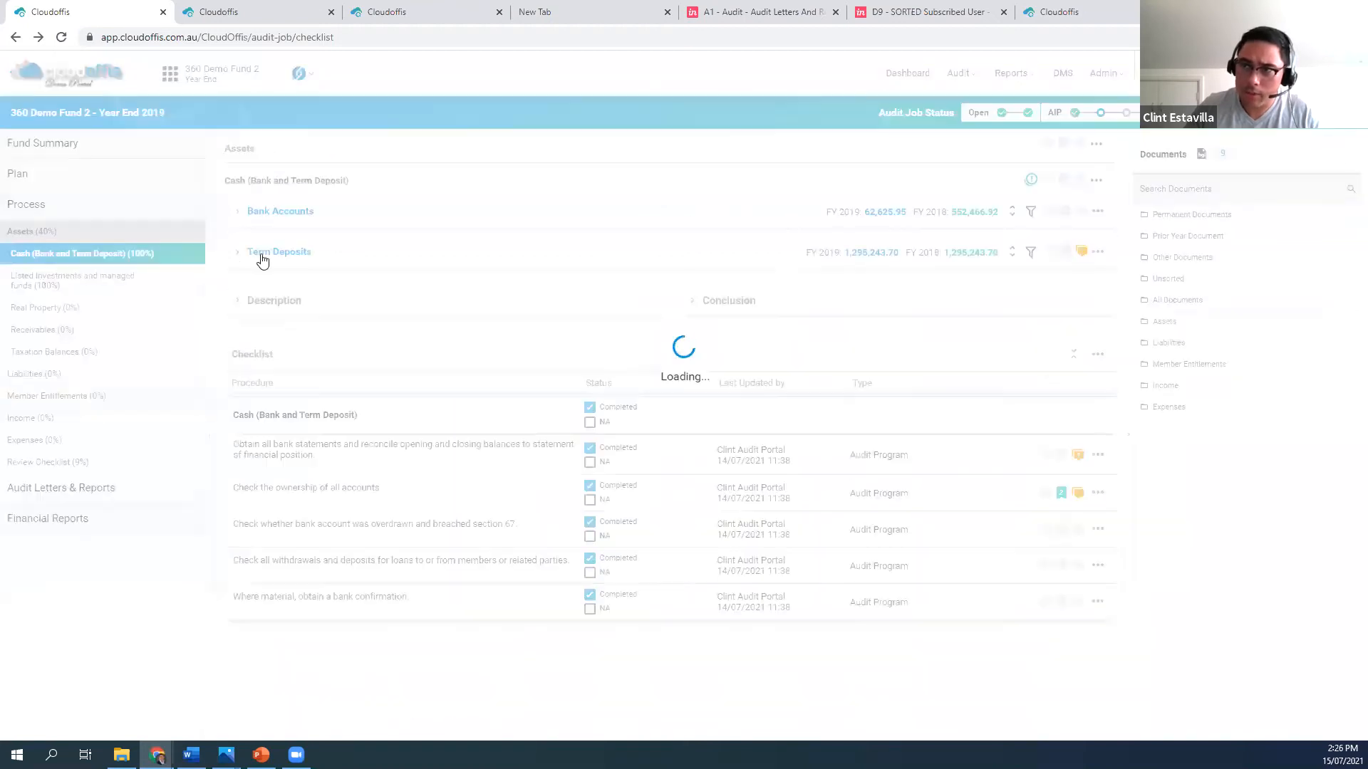
{"action": "left_click", "coordinate": [240, 209]}
{"action": "left_click", "coordinate": [239, 347]}
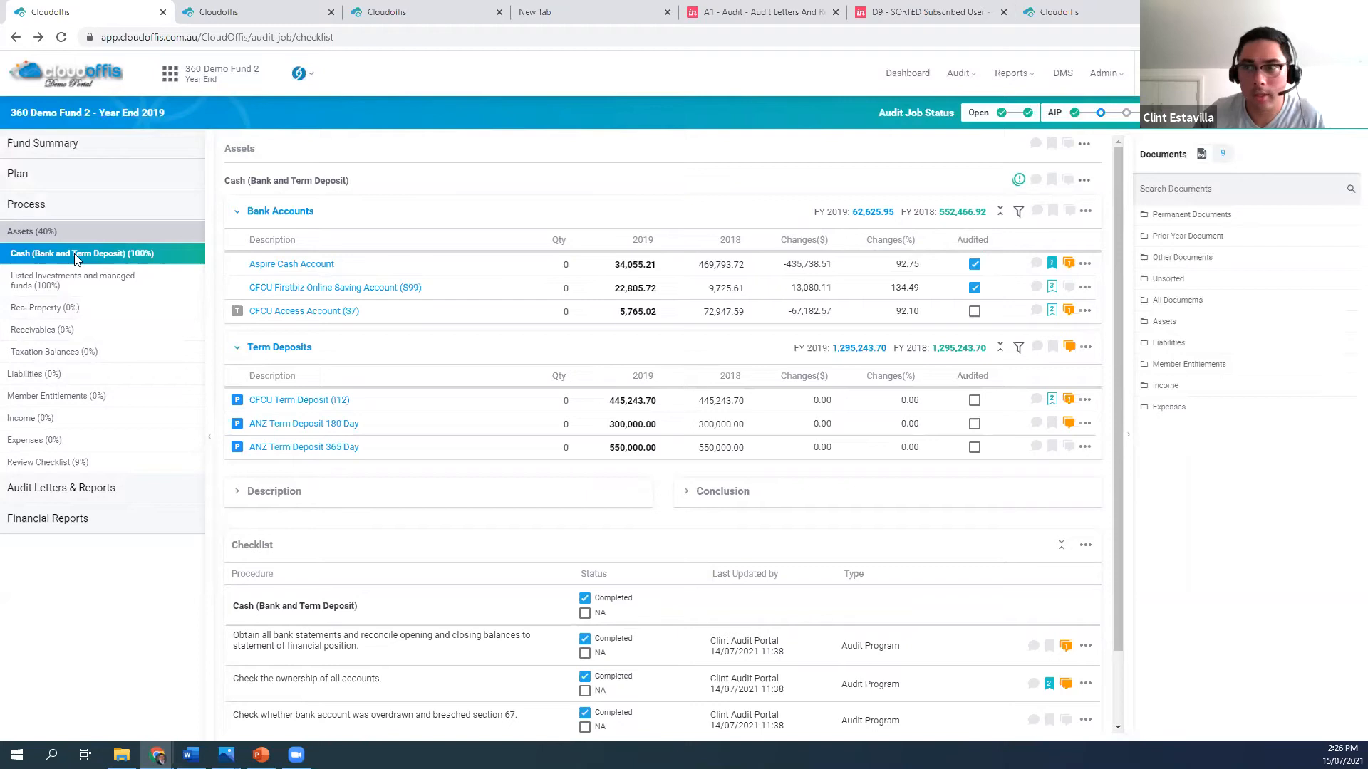
{"action": "left_click", "coordinate": [62, 306]}
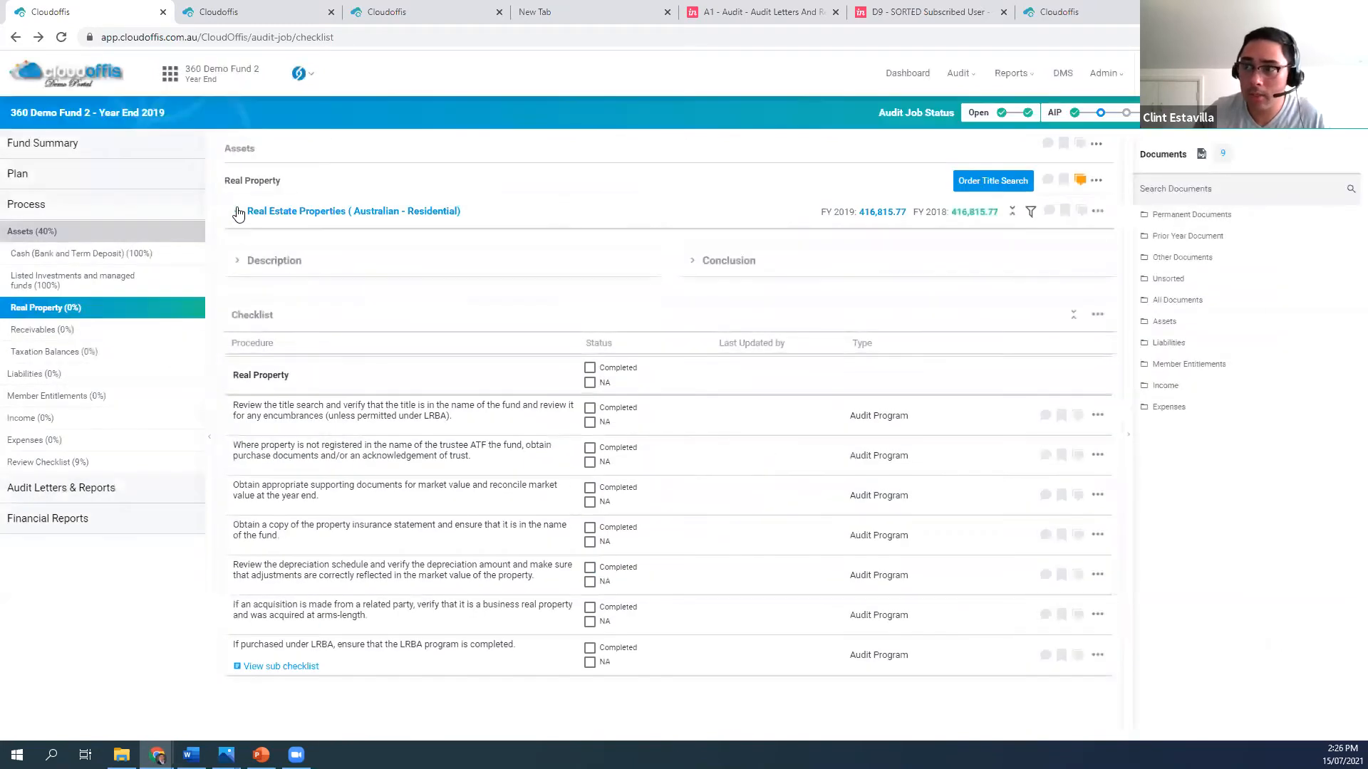
{"action": "left_click", "coordinate": [238, 211]}
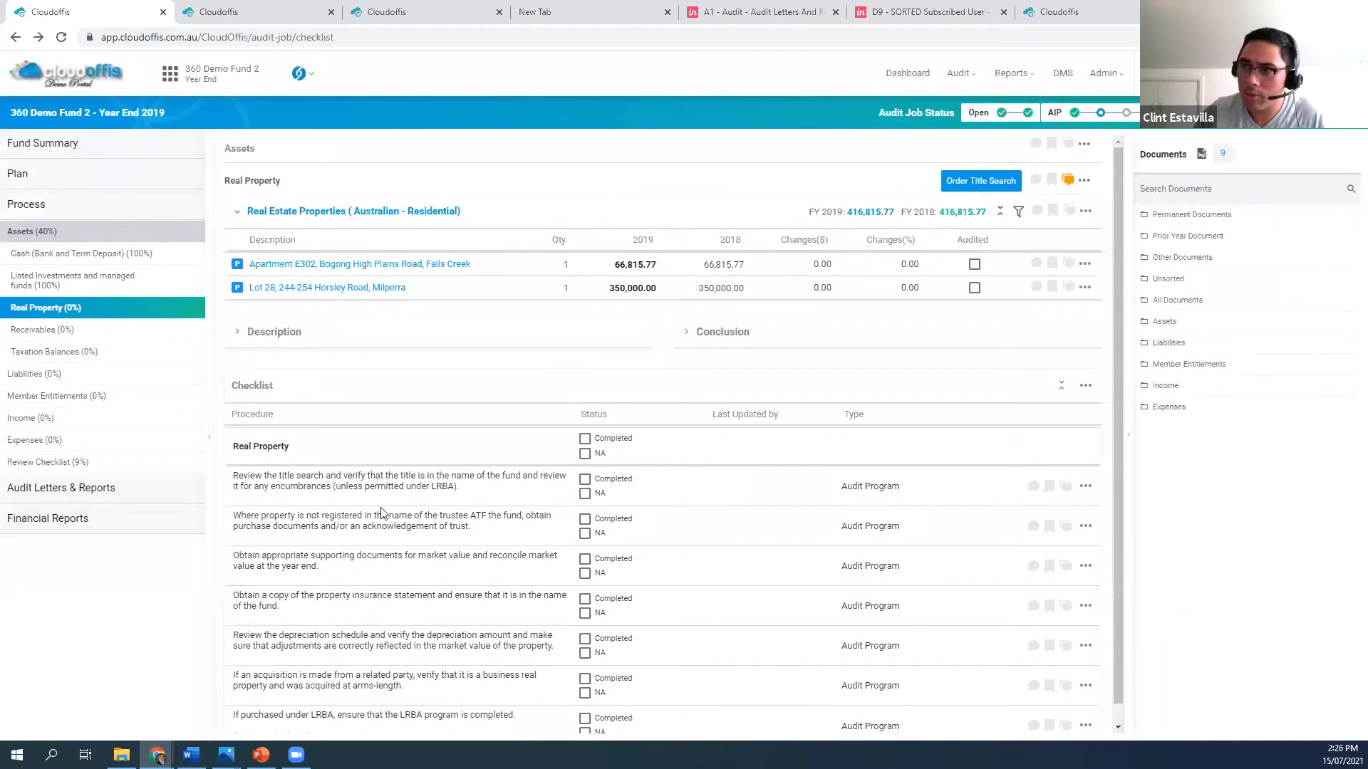
Go from the Real Property checklist to Cash (Bank and Term Deposit), clear the checklist's overall Completed status and mark it Completed again
{"action": "scroll", "coordinate": [384, 511], "scroll_direction": "down", "scroll_amount": 1}
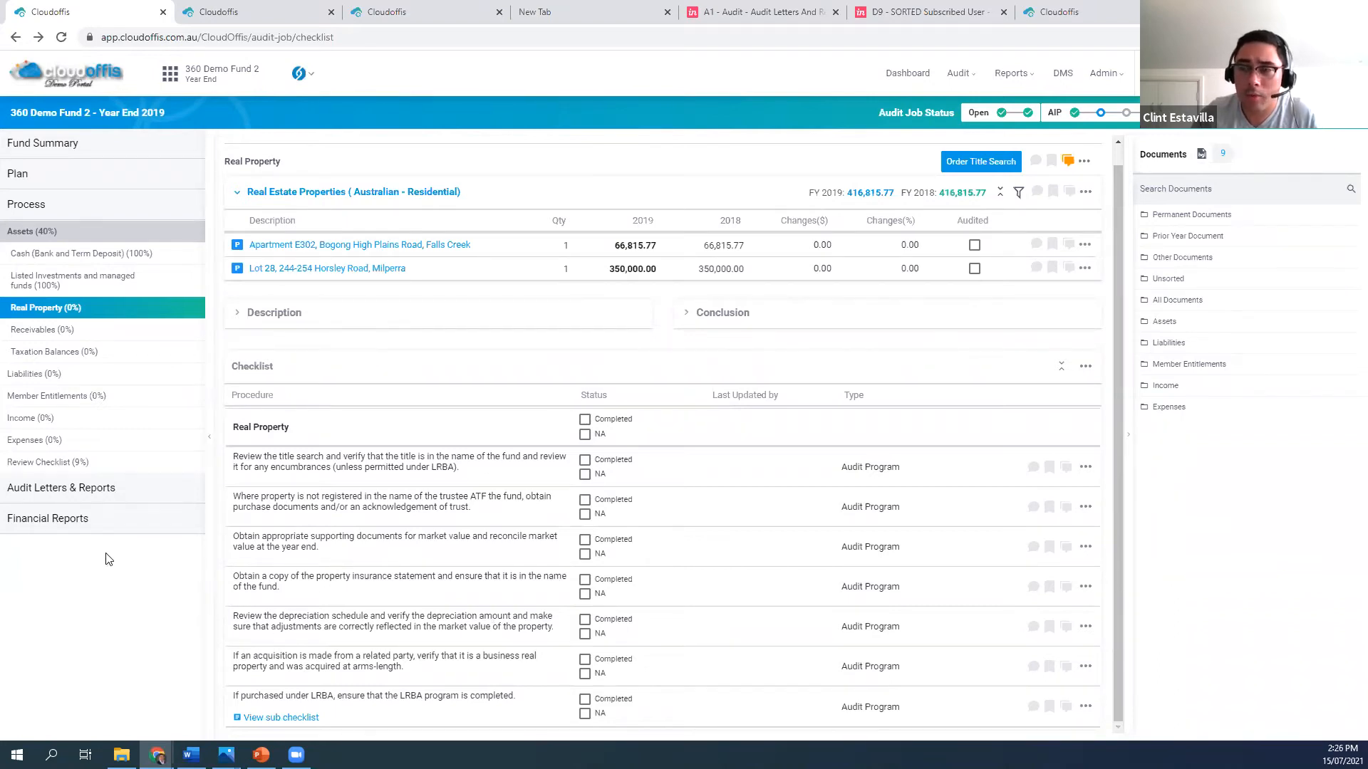
{"action": "left_click", "coordinate": [51, 261]}
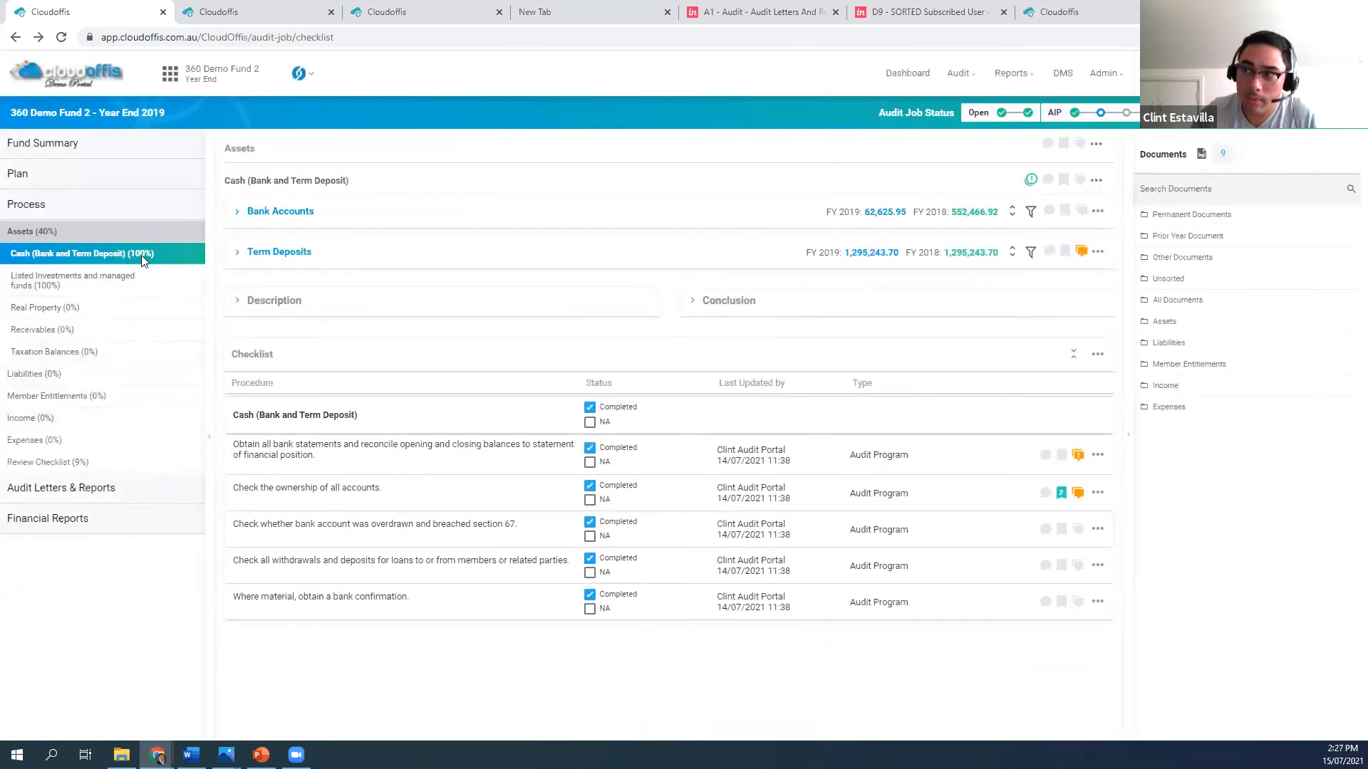
{"action": "left_click", "coordinate": [590, 407]}
{"action": "left_click", "coordinate": [589, 407]}
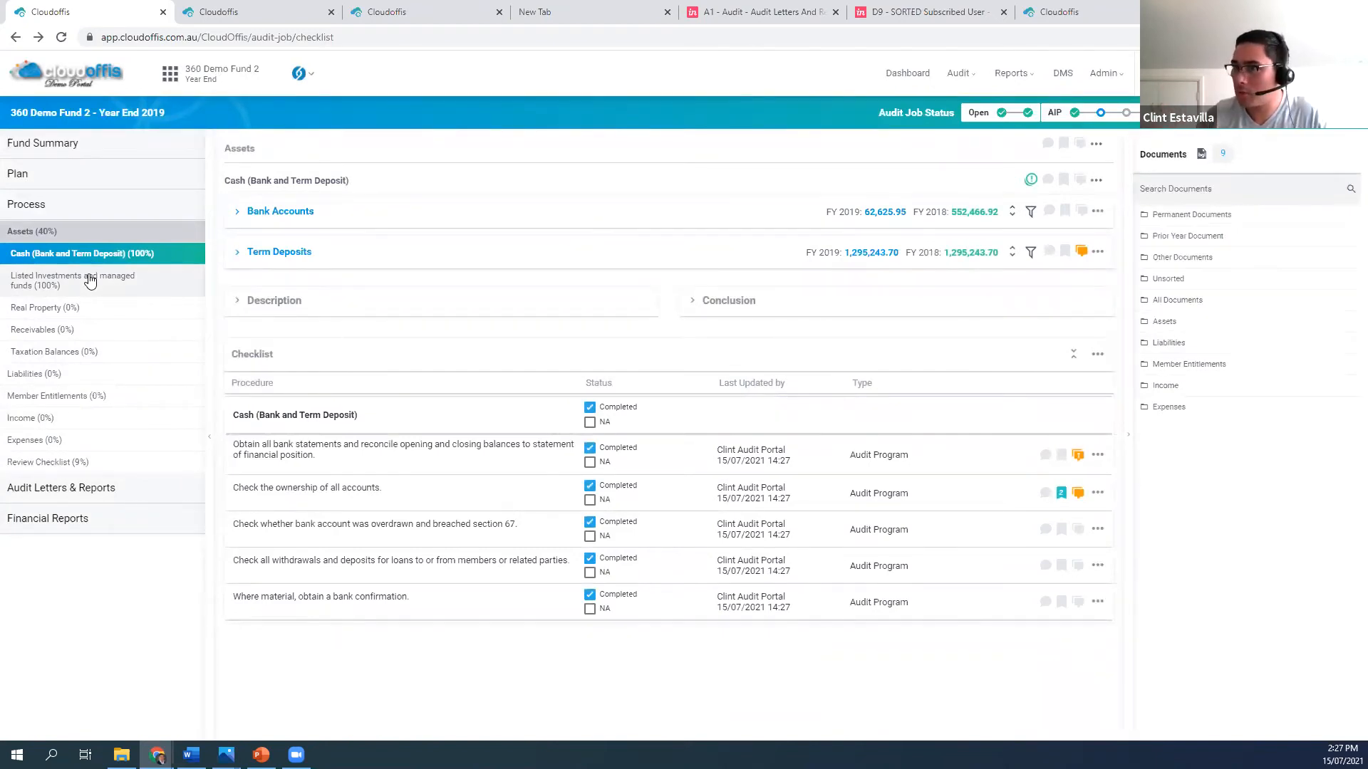
View the general ledgers of the Aspire Cash and CFCU Firstbiz Online Saving accounts, and clear the Audited status of both accounts
{"action": "left_click", "coordinate": [238, 211]}
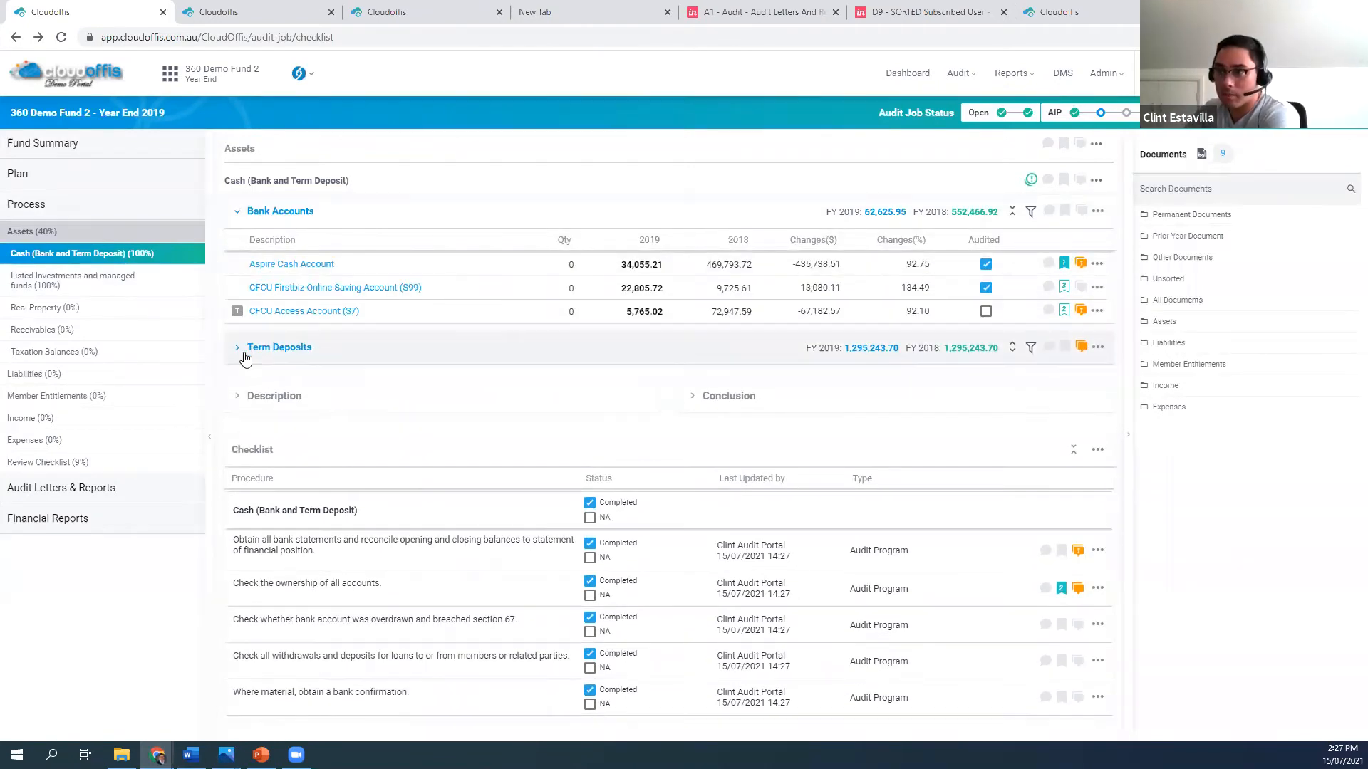
{"action": "left_click", "coordinate": [249, 357]}
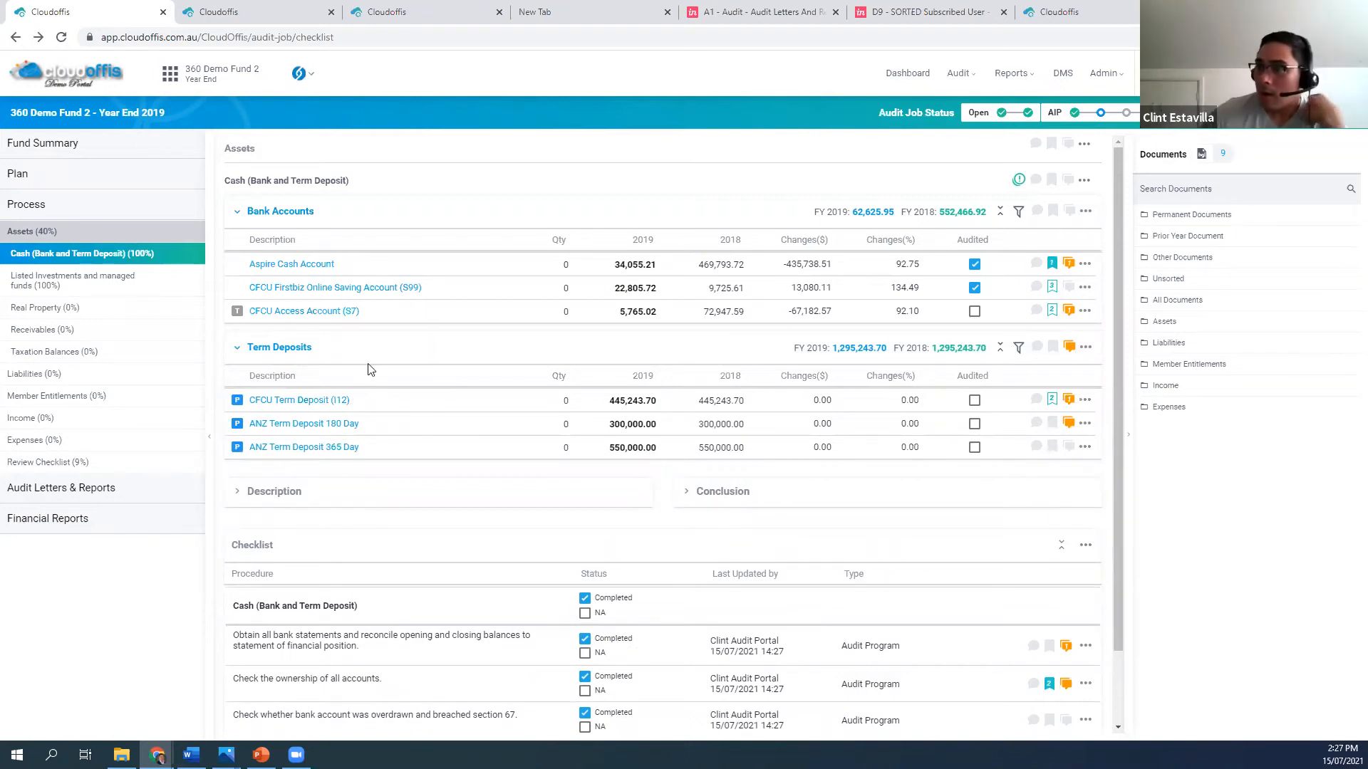
{"action": "left_click", "coordinate": [276, 265]}
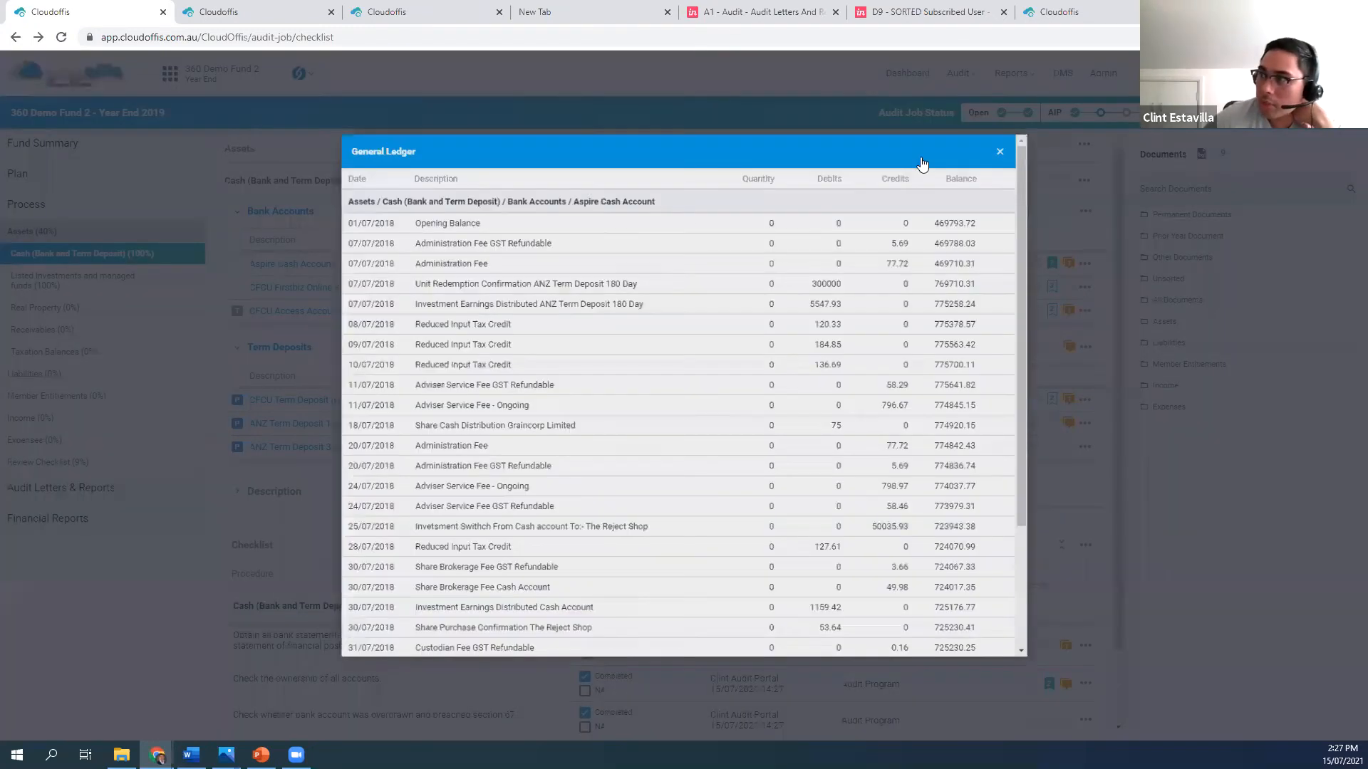
{"action": "left_click", "coordinate": [324, 292]}
{"action": "left_click", "coordinate": [323, 292]}
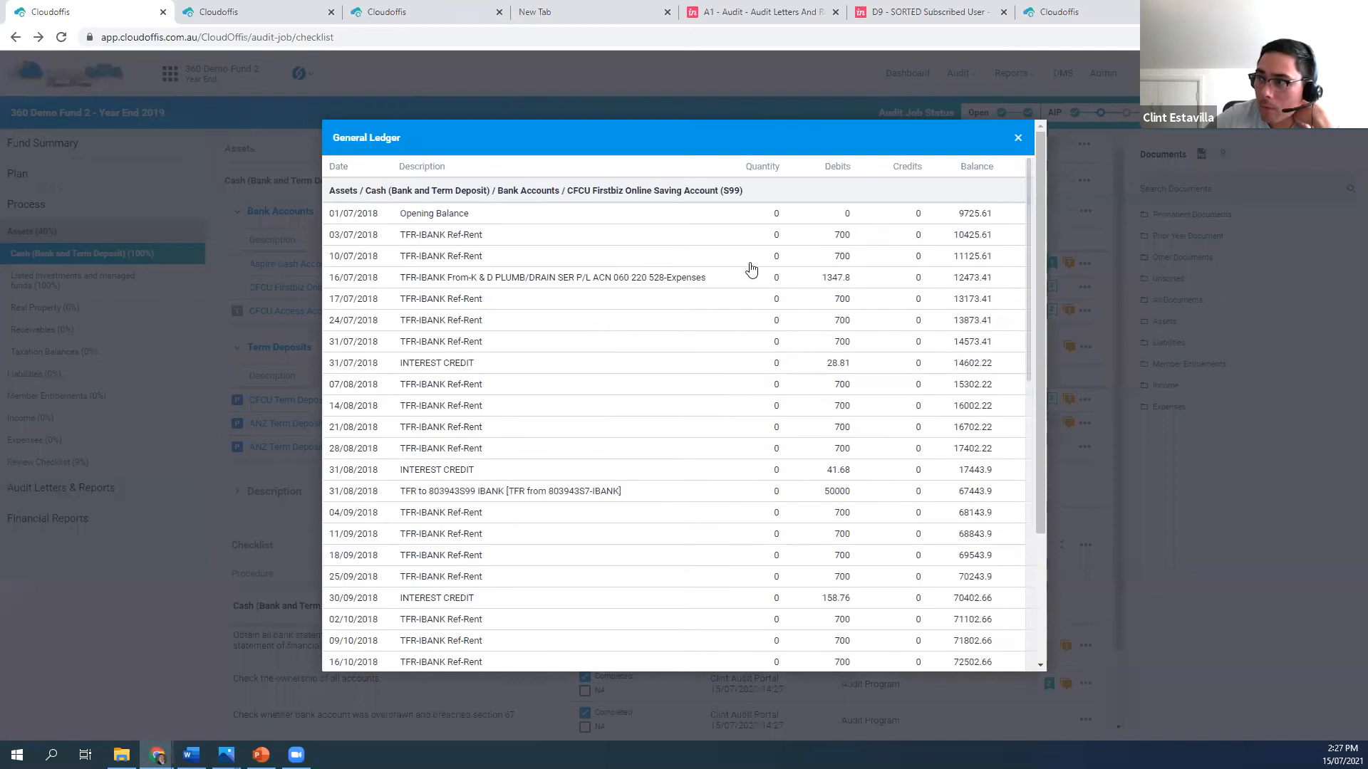
{"action": "key", "text": "Escape"}
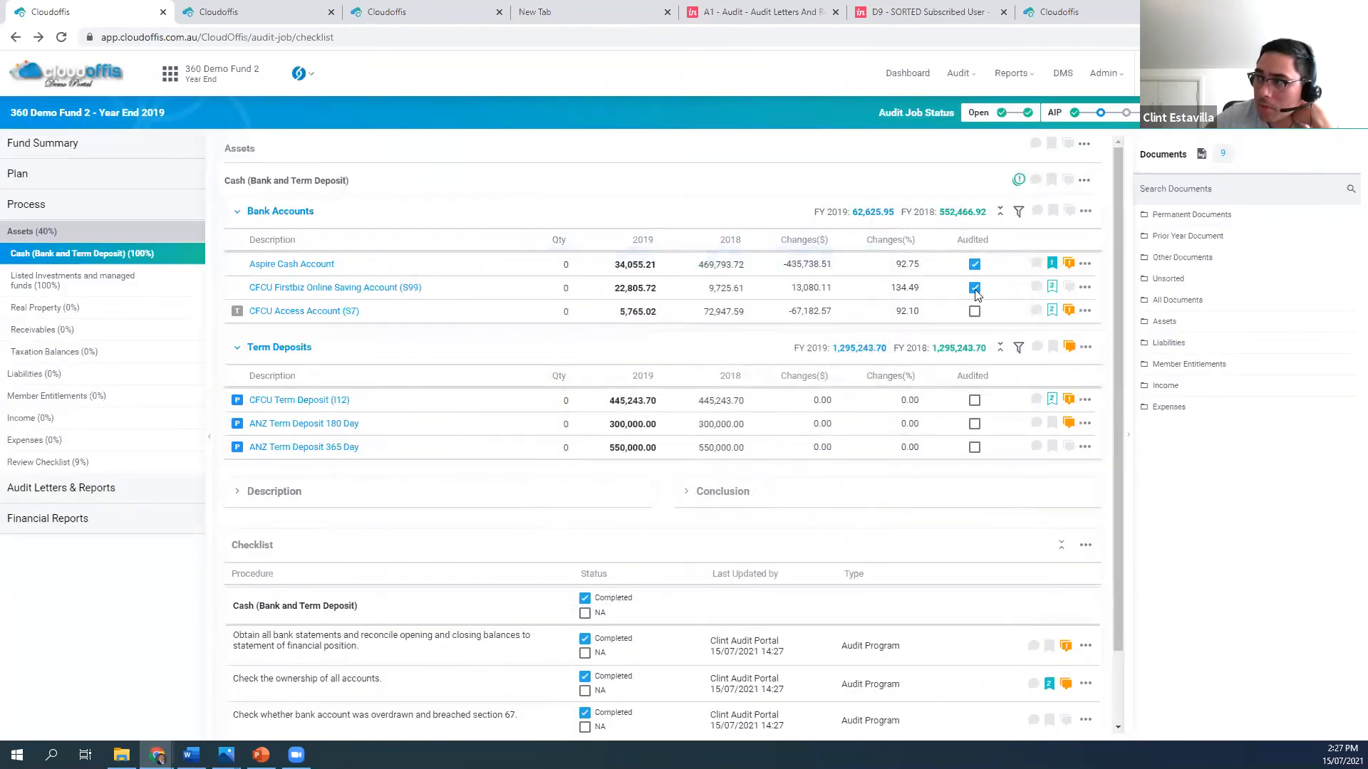
{"action": "left_click", "coordinate": [975, 289]}
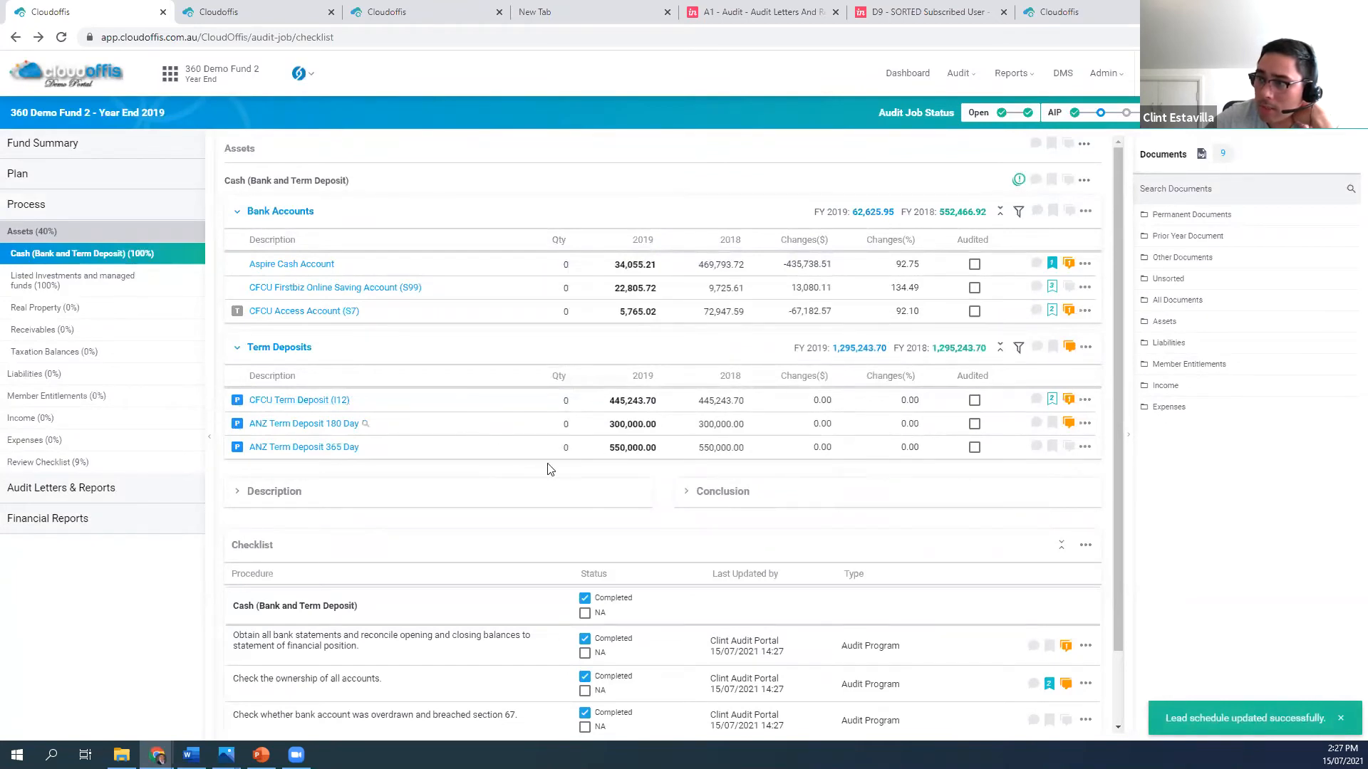
Examine the credit union statement PDF attached as a supporting document to the CFCU Access Account
{"action": "left_click", "coordinate": [1054, 313]}
{"action": "left_click", "coordinate": [943, 332]}
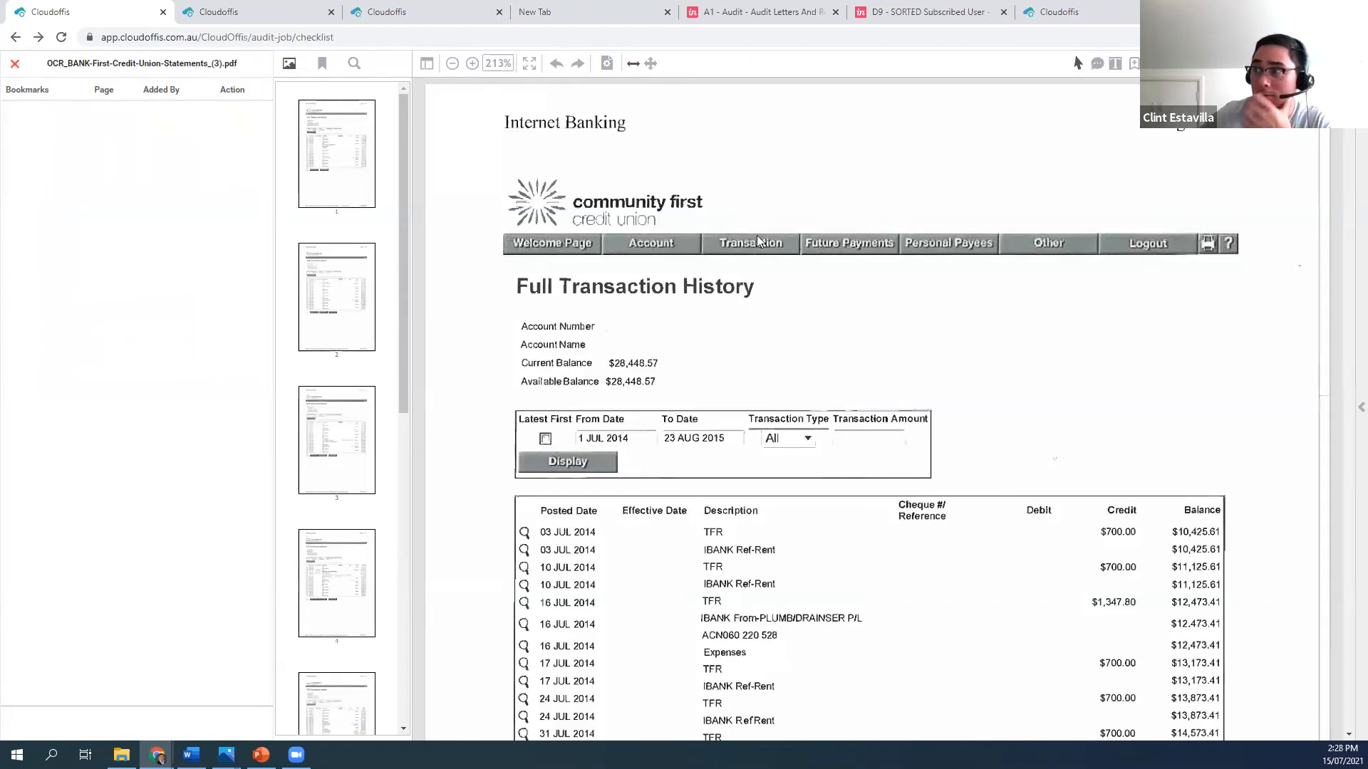
{"action": "scroll", "coordinate": [874, 369], "scroll_direction": "down", "scroll_amount": 8}
{"action": "scroll", "coordinate": [872, 368], "scroll_direction": "up", "scroll_amount": 8}
{"action": "scroll", "coordinate": [872, 369], "scroll_direction": "down", "scroll_amount": 3}
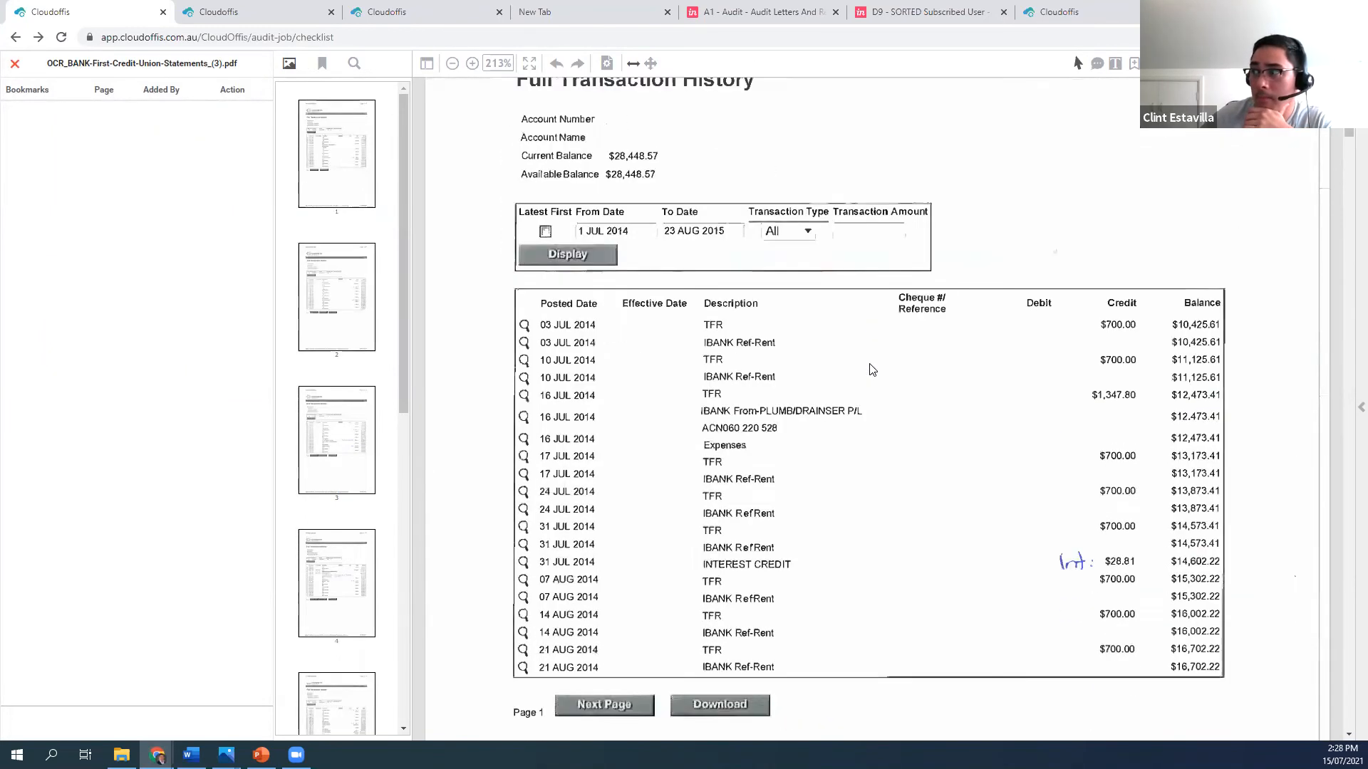
{"action": "left_click", "coordinate": [15, 65]}
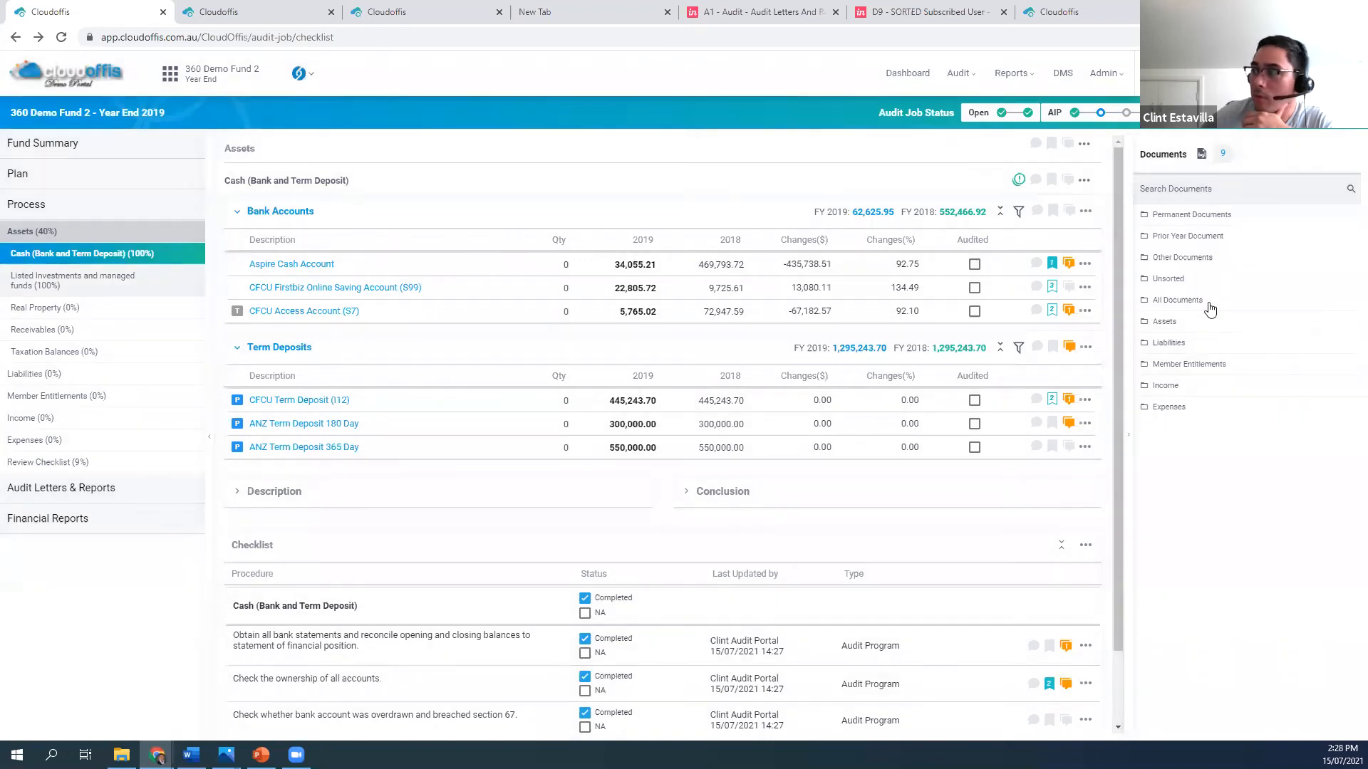
List all of the fund's documents and remove the supporting document OCR_INVESTMENTS-ASPIRE.pdf from the Aspire Cash Account
{"action": "left_click", "coordinate": [1184, 300]}
{"action": "left_click", "coordinate": [1184, 305]}
{"action": "left_click", "coordinate": [1184, 304]}
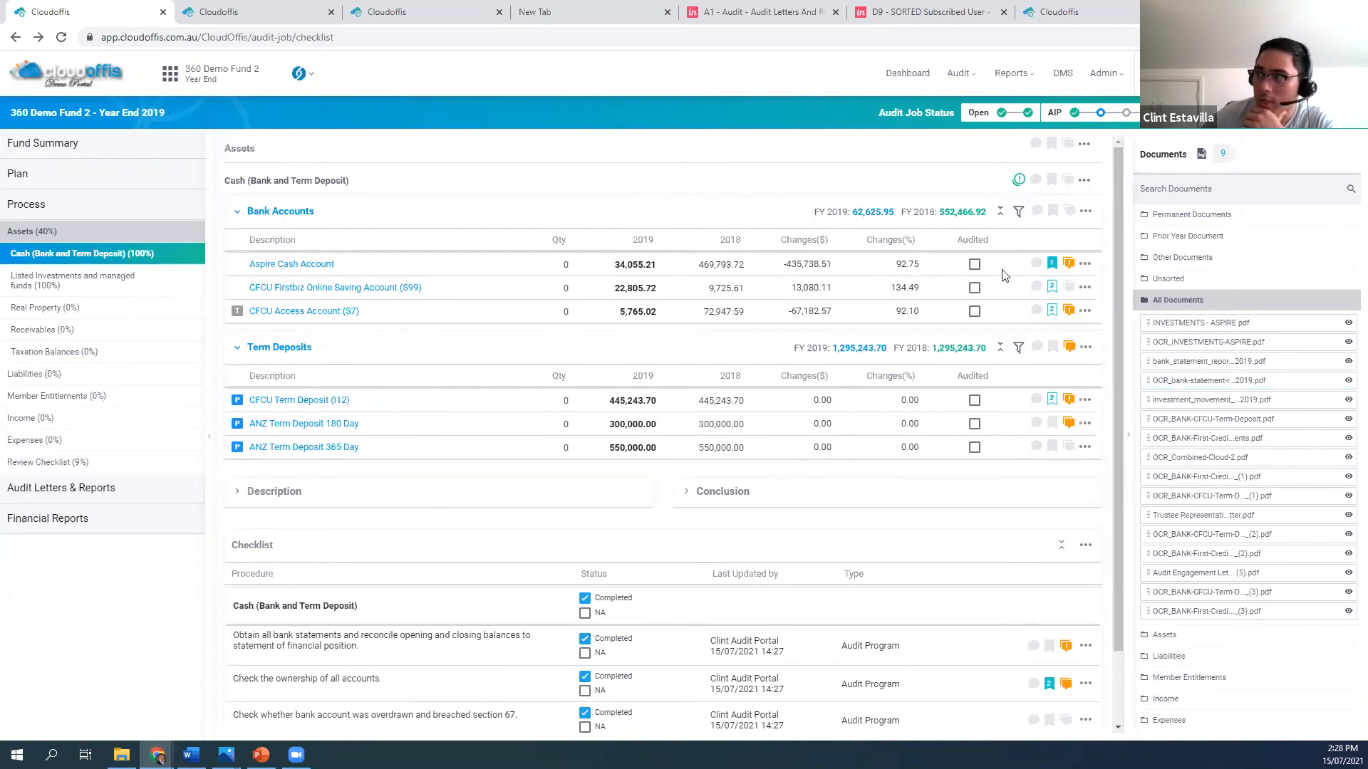
{"action": "left_click", "coordinate": [1052, 264]}
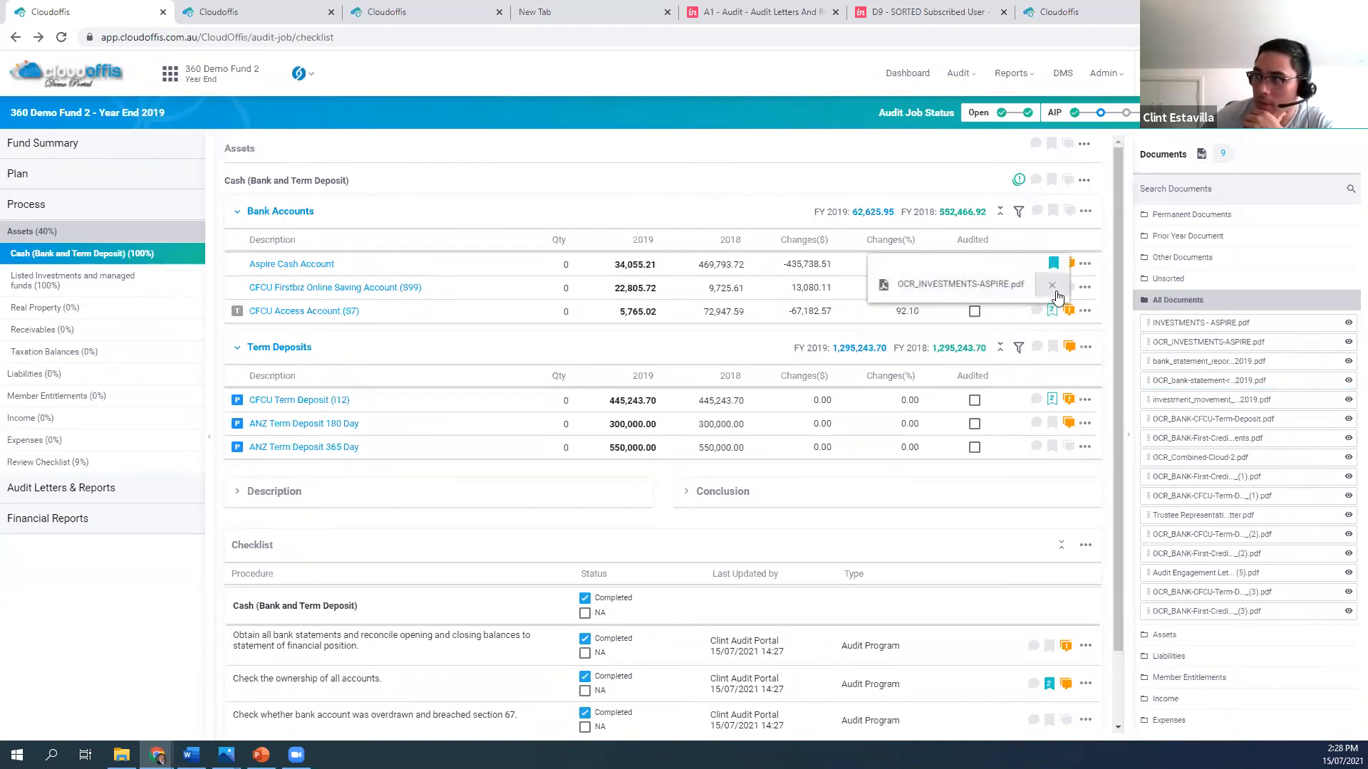
{"action": "left_click", "coordinate": [1053, 286]}
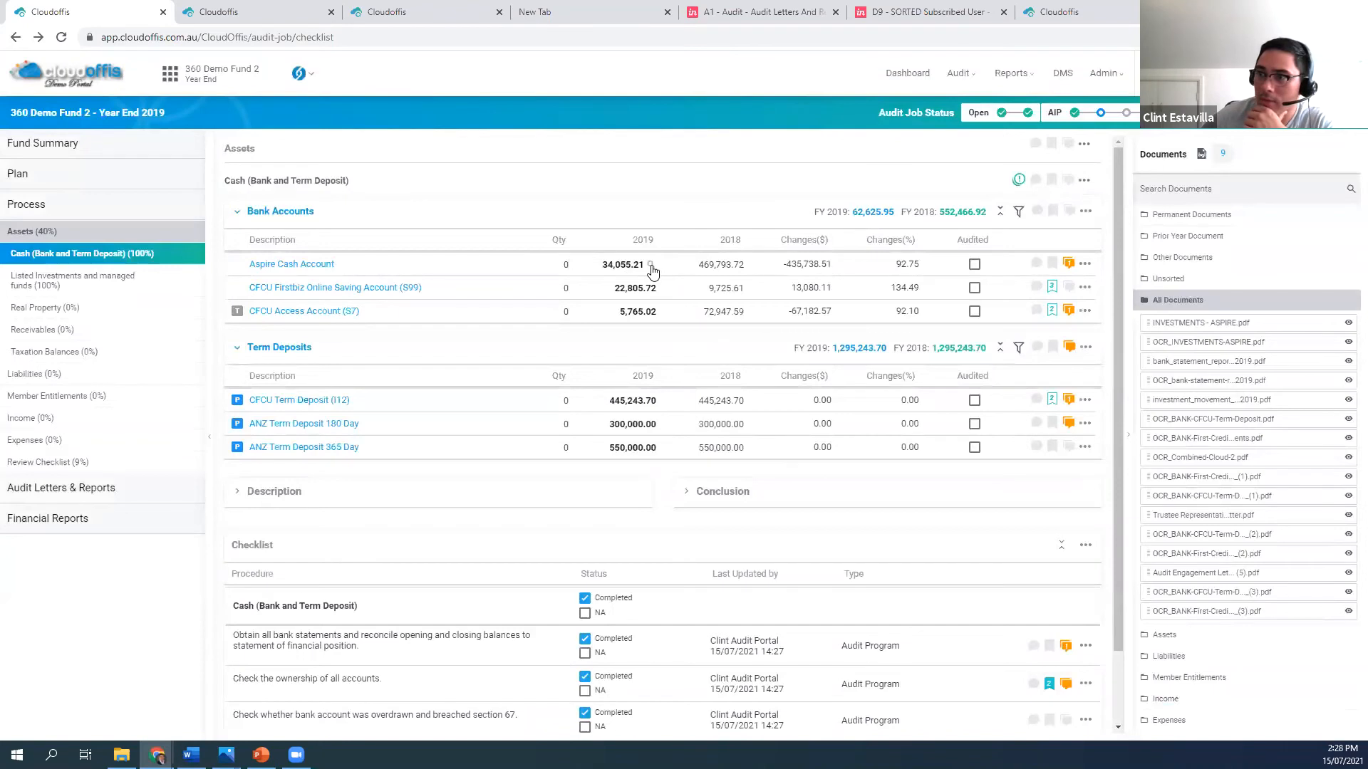
Search the documents for the Aspire Cash Account's 2019 balance and add an "Aspire Cash Account" bookmark beside that balance in OCR_INVESTMENTS-ASPIRE.pdf
{"action": "left_click", "coordinate": [651, 266]}
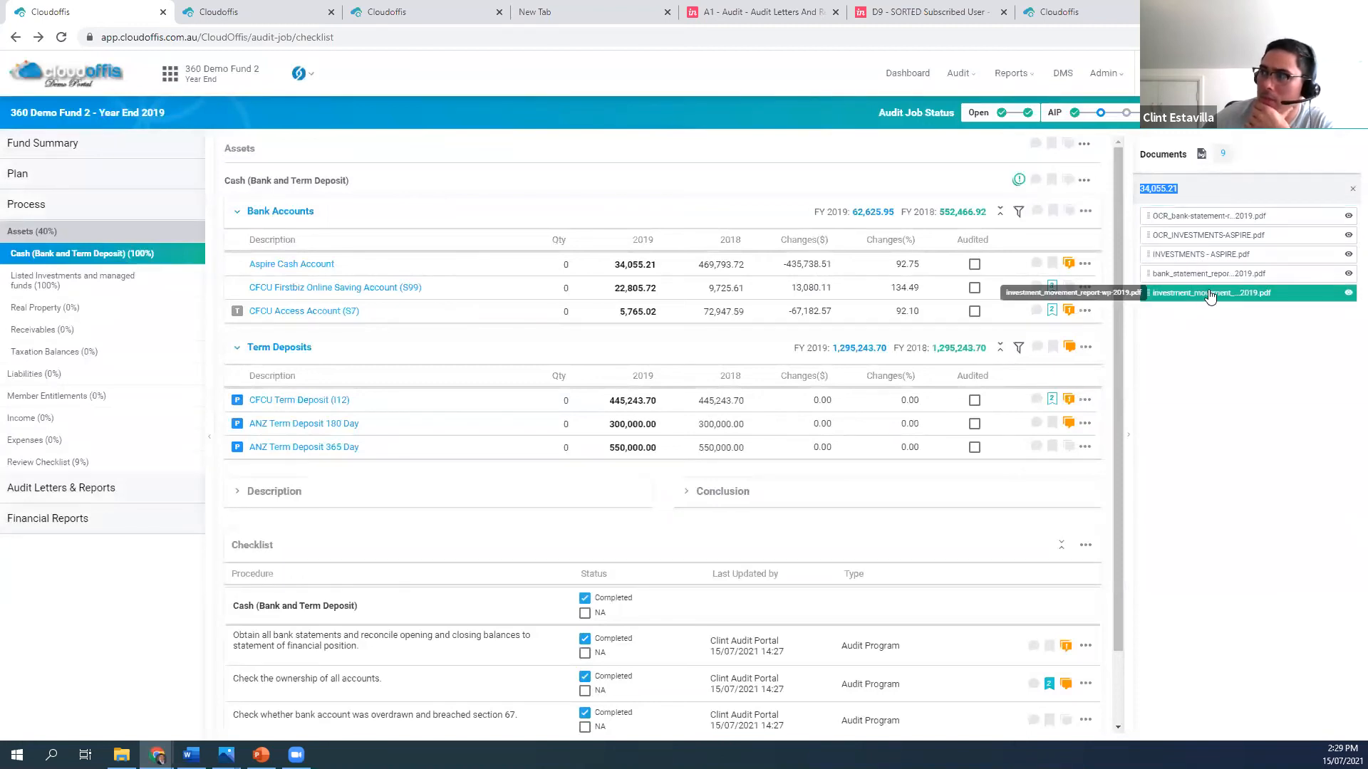
{"action": "left_click", "coordinate": [1210, 238]}
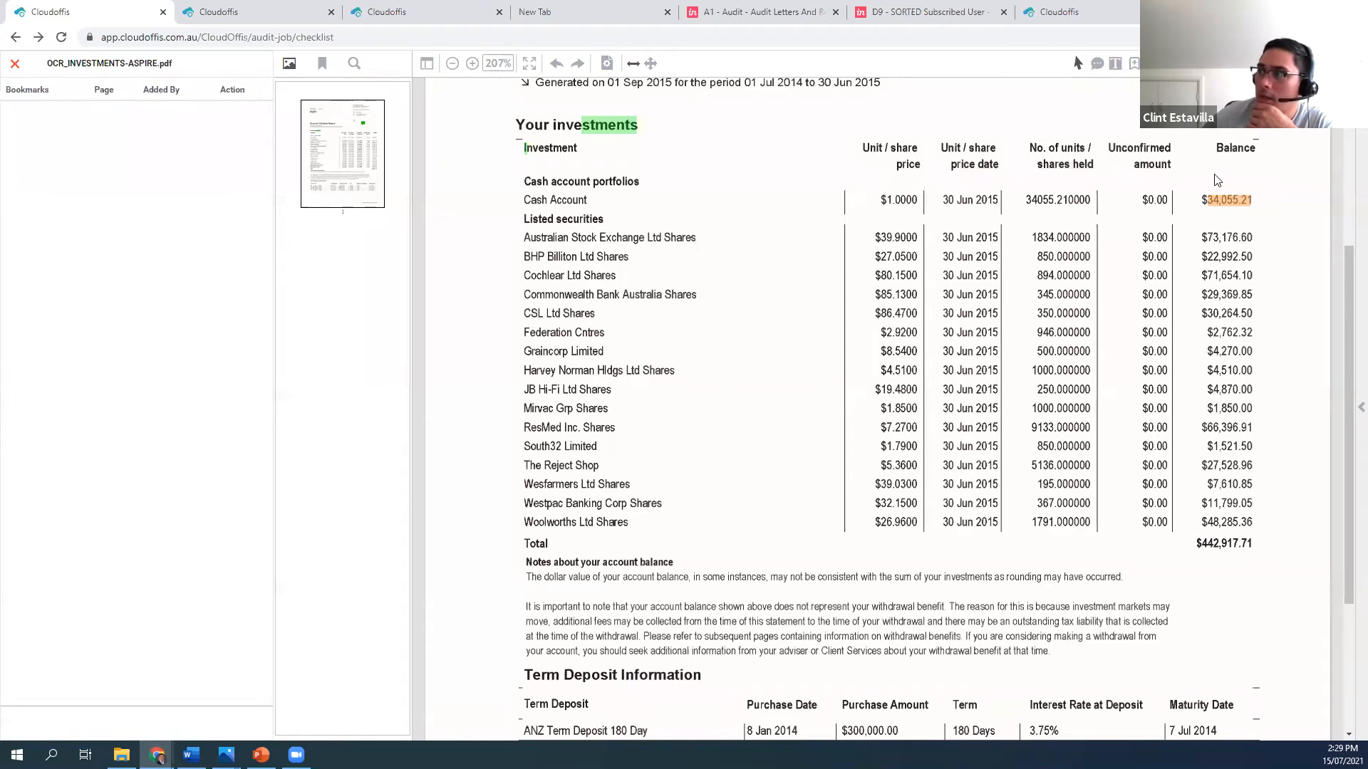
{"action": "left_click", "coordinate": [1261, 214]}
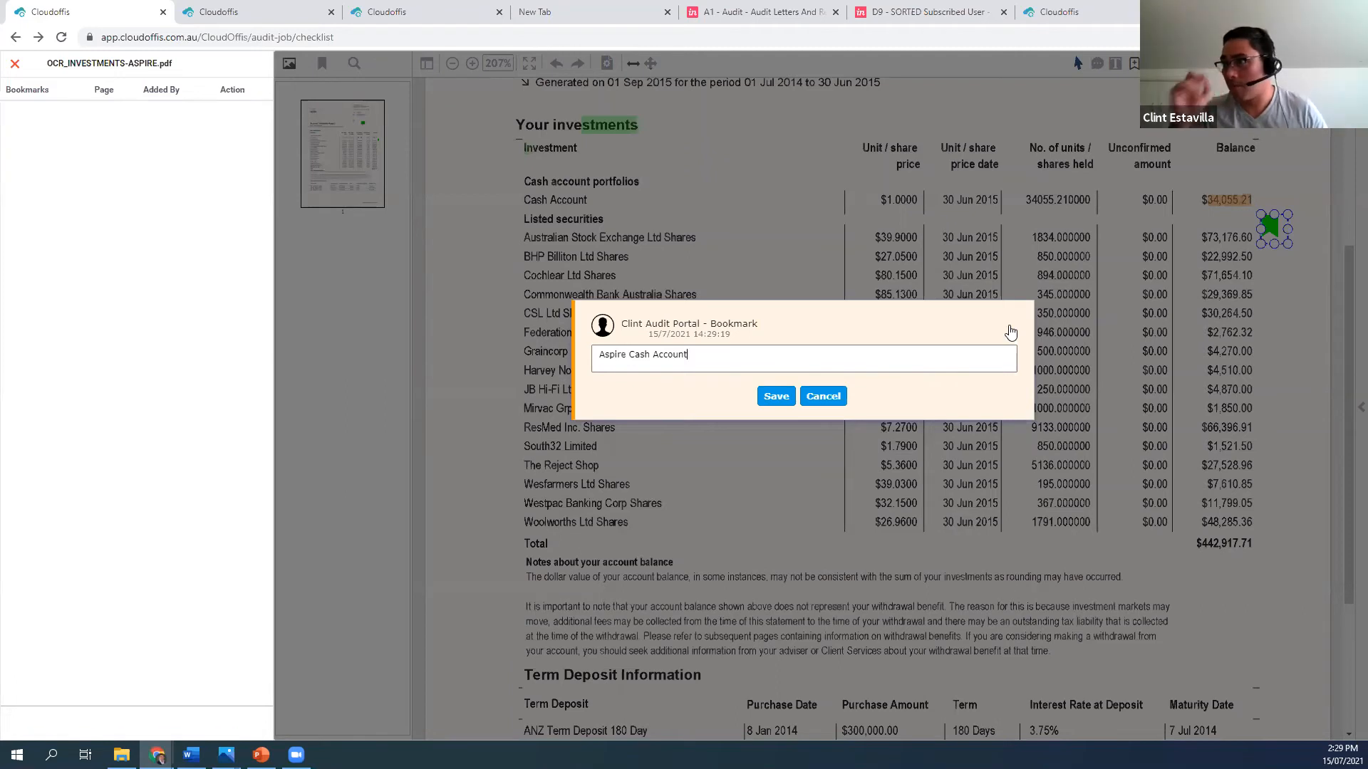
{"action": "left_click", "coordinate": [776, 396]}
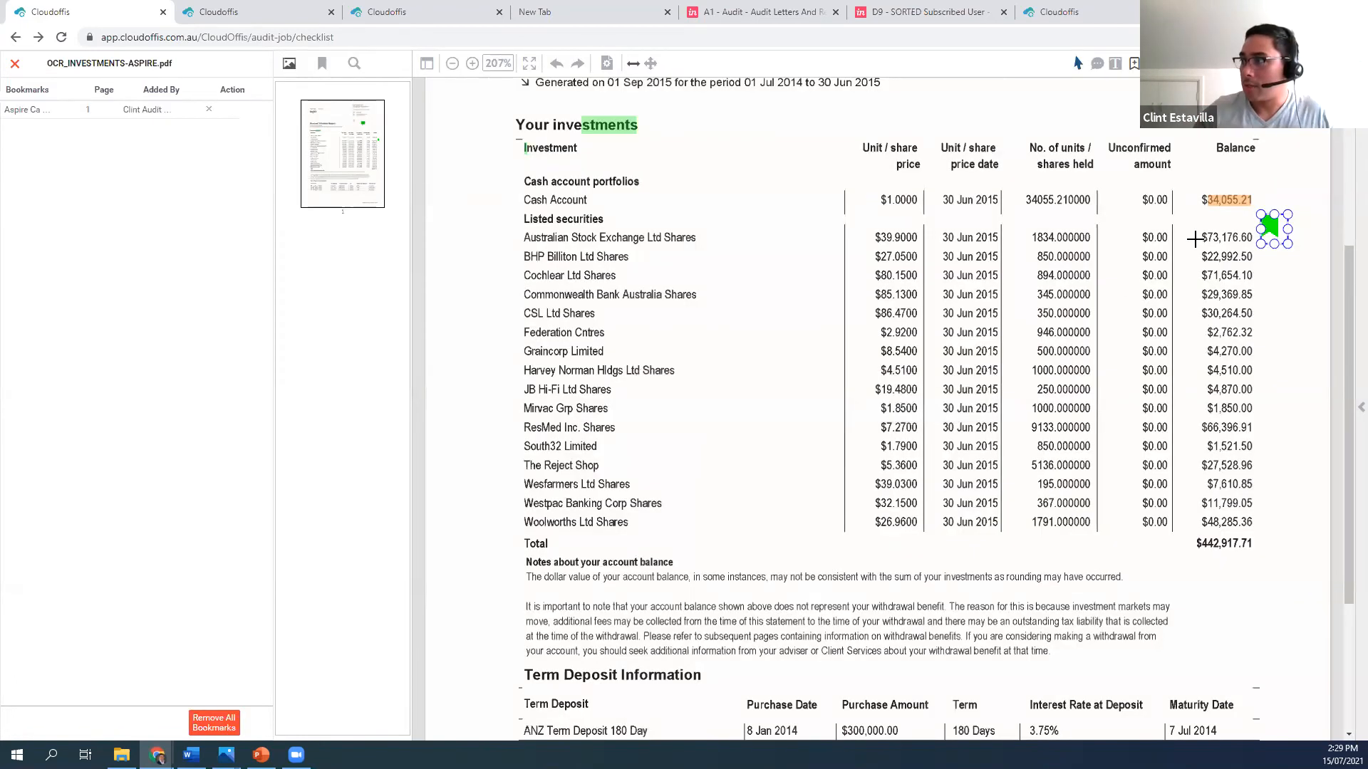
{"action": "left_click", "coordinate": [15, 63]}
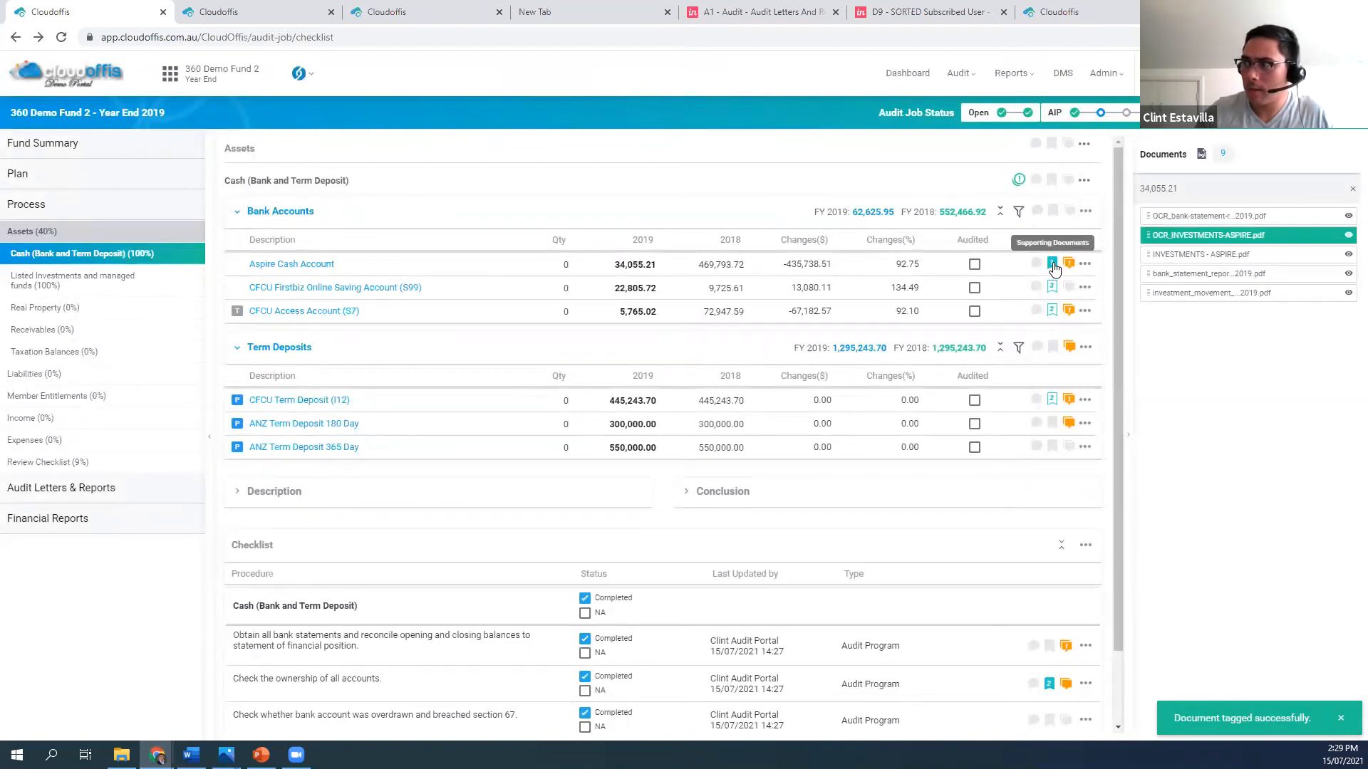
Open the PDF attached to the Aspire Cash Account, start a comment near its Cash Account row and discard it
{"action": "left_click", "coordinate": [1053, 266]}
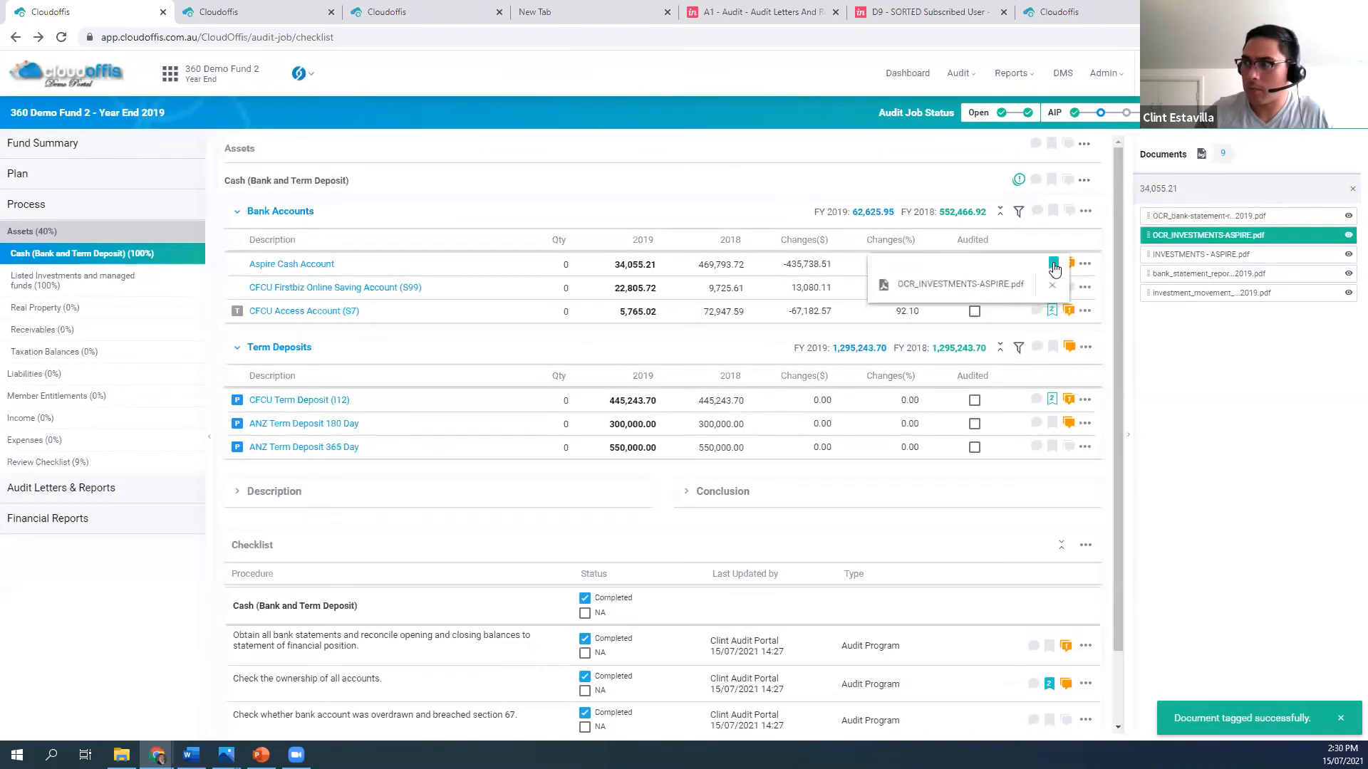
{"action": "left_click", "coordinate": [1000, 287]}
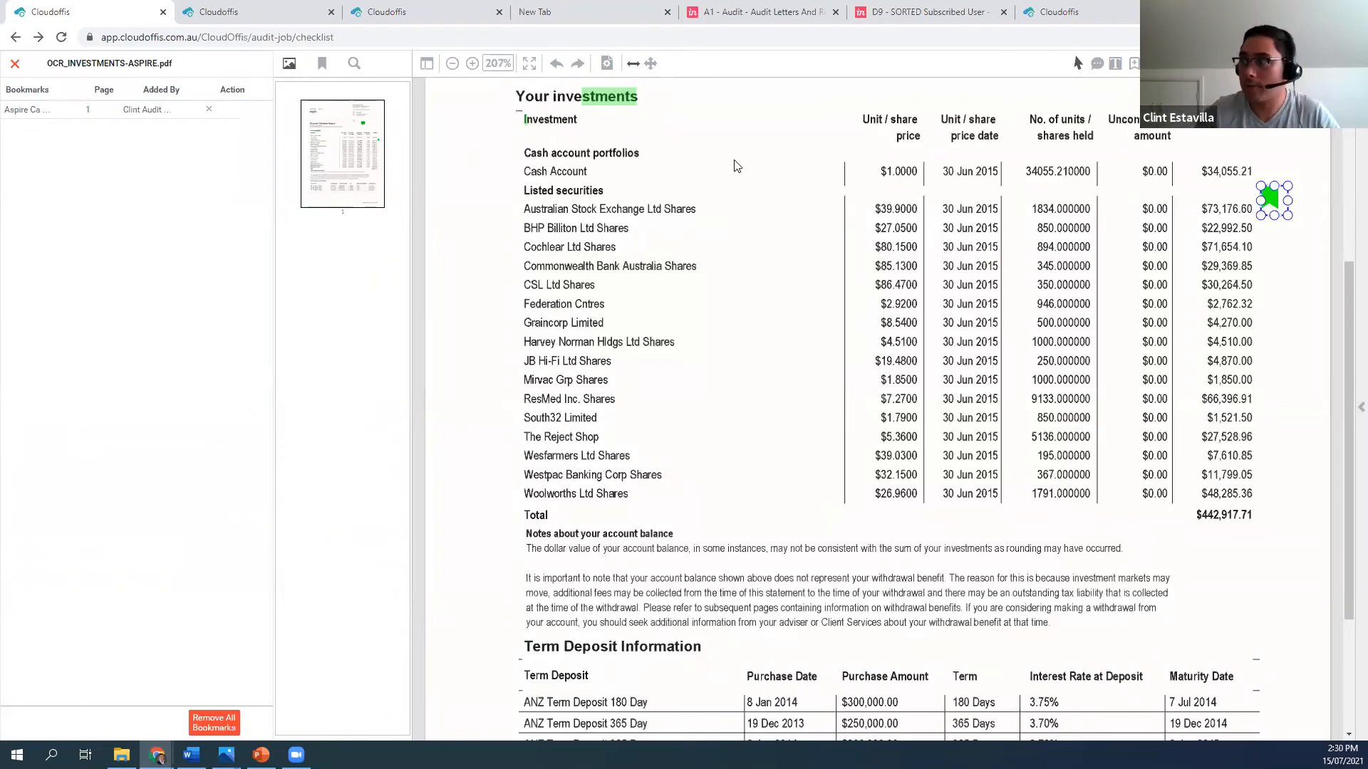
{"action": "left_click", "coordinate": [1097, 66]}
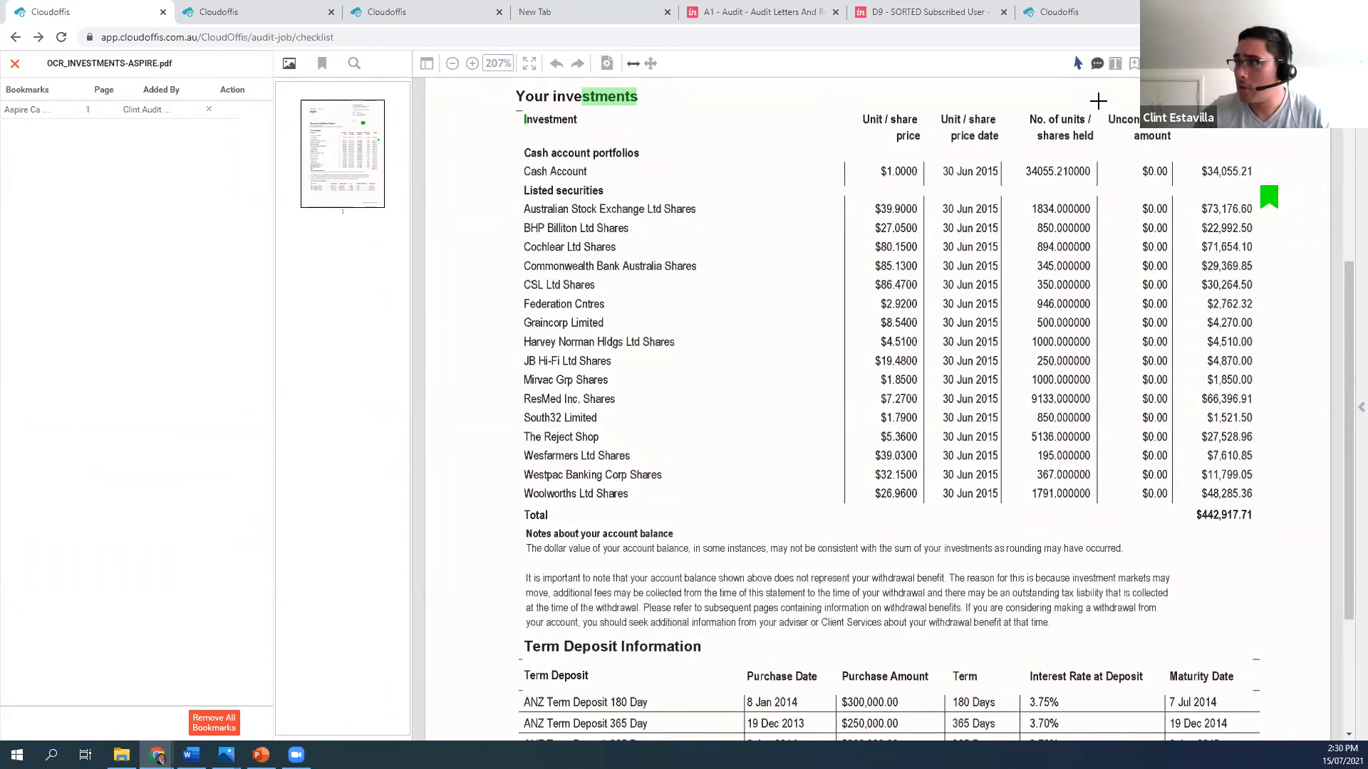
{"action": "left_click", "coordinate": [1114, 185]}
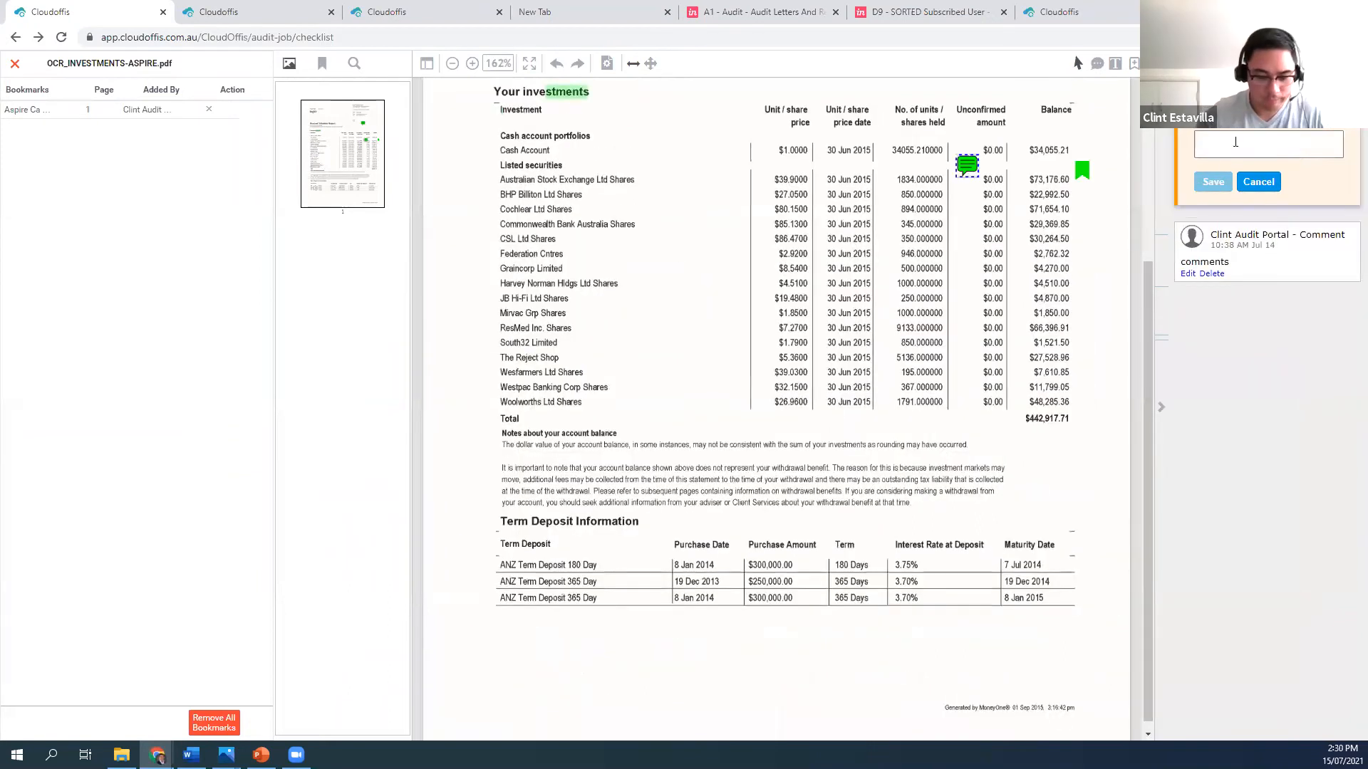
{"action": "left_click", "coordinate": [1257, 182]}
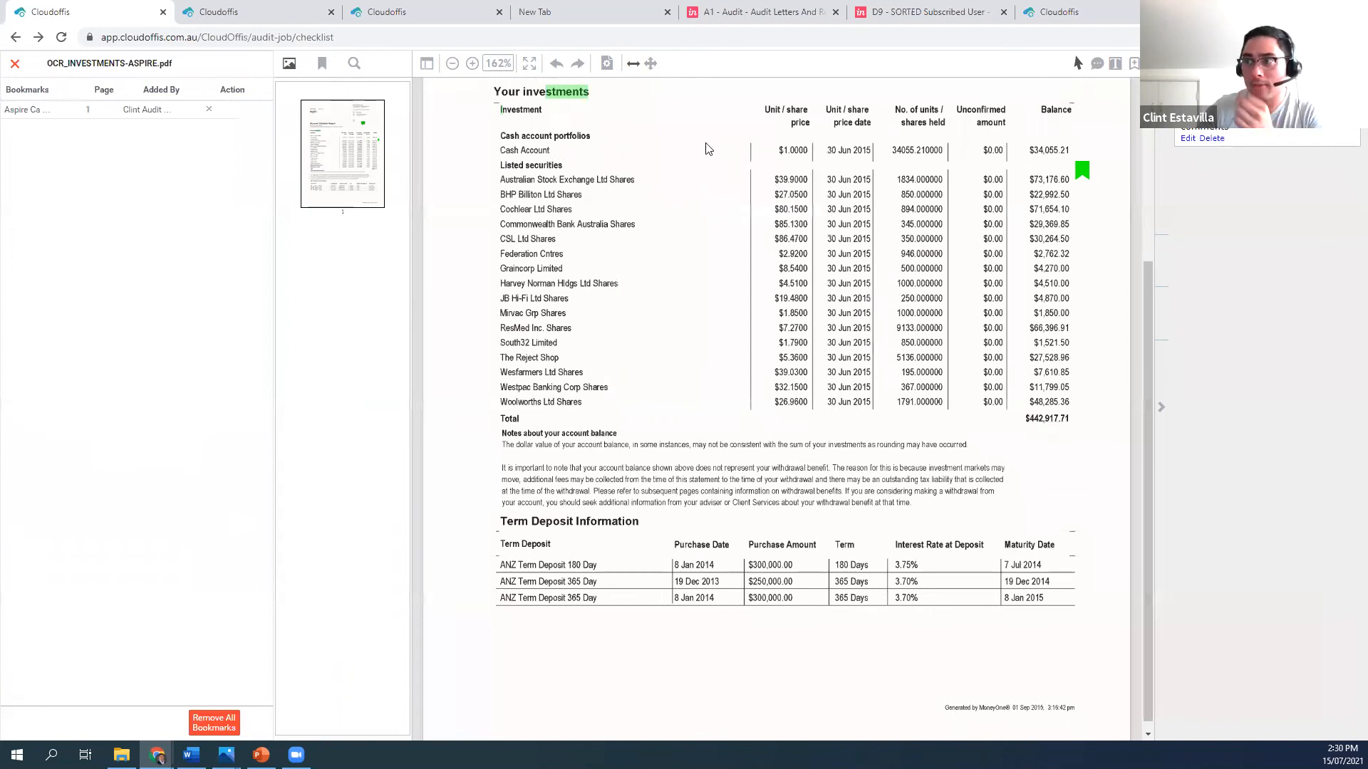
{"action": "left_click", "coordinate": [15, 65]}
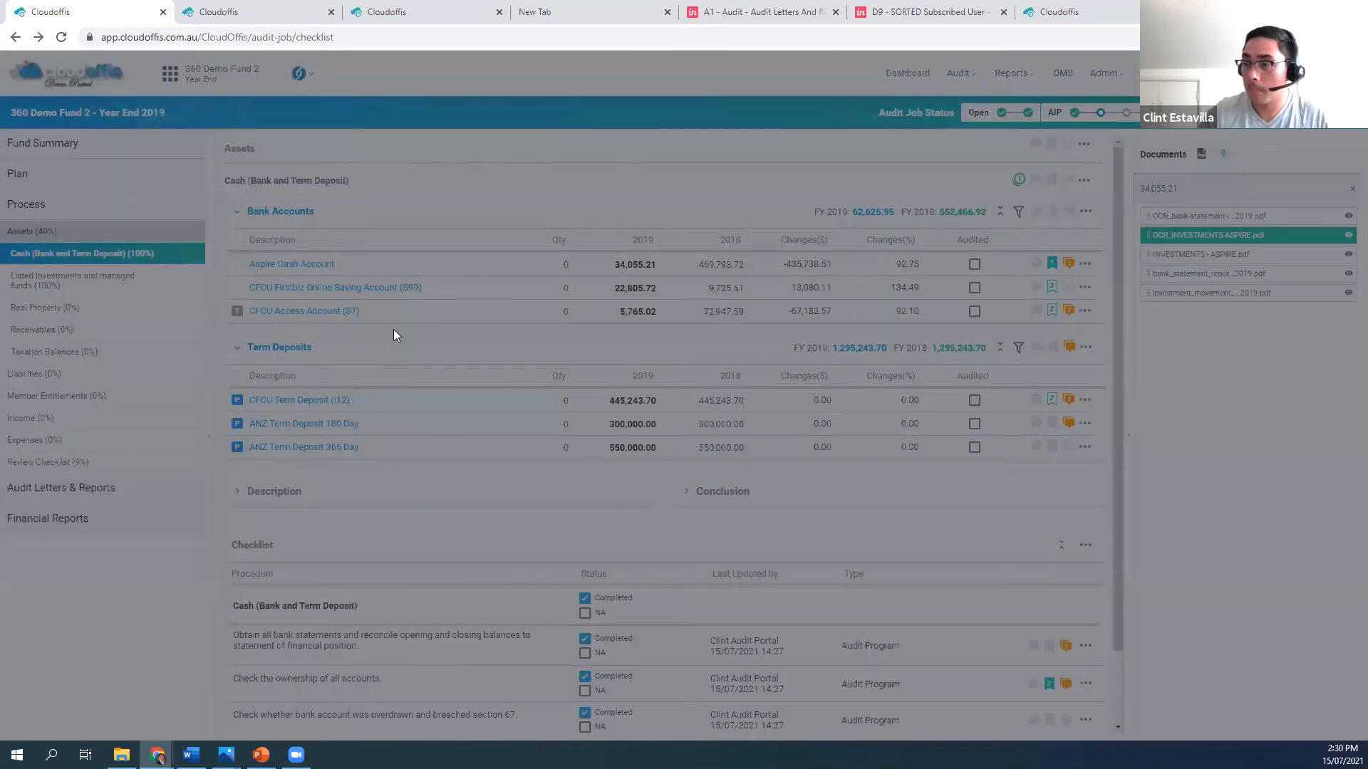
Attach OCR_INVESTMENTS-ASPIRE.pdf to the procedure checking for an overdrawn bank account and section 67 breach, and clear the document search
{"action": "scroll", "coordinate": [678, 357], "scroll_direction": "down", "scroll_amount": 1}
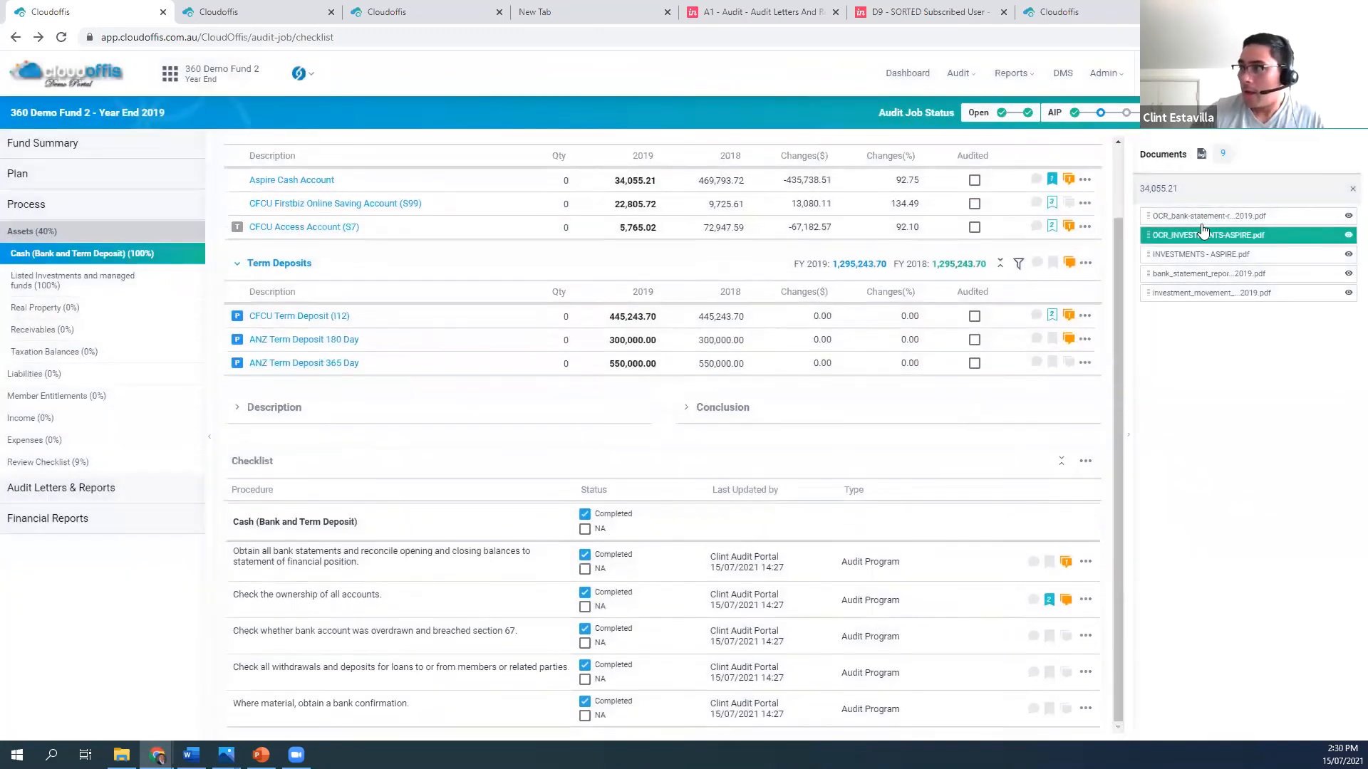
{"action": "left_click_drag", "start_coordinate": [1260, 236], "coordinate": [941, 642]}
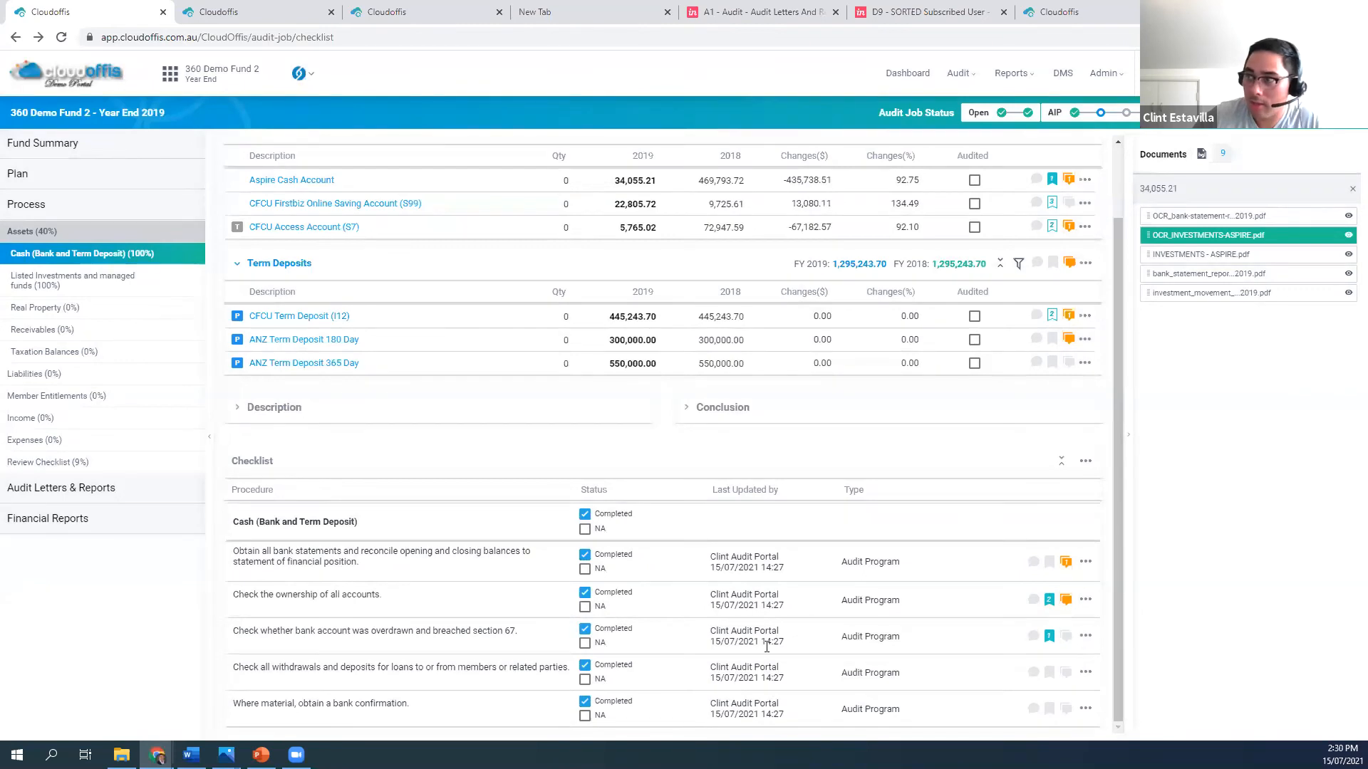
{"action": "left_click", "coordinate": [1351, 193]}
{"action": "scroll", "coordinate": [396, 403], "scroll_direction": "up", "scroll_amount": 1}
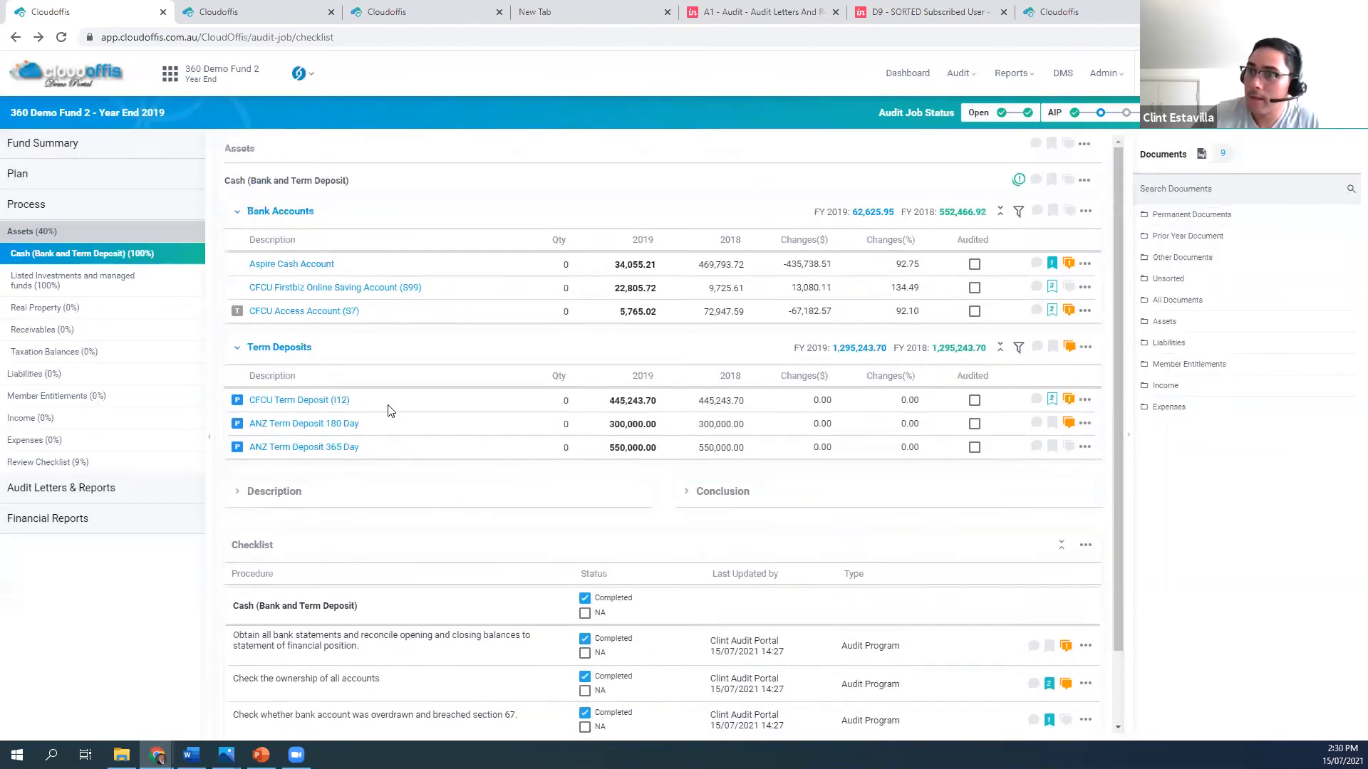
Review the Shares in Listed Companies (Australian) under Listed Investments and managed funds and check the group's supporting documents
{"action": "left_click", "coordinate": [69, 283]}
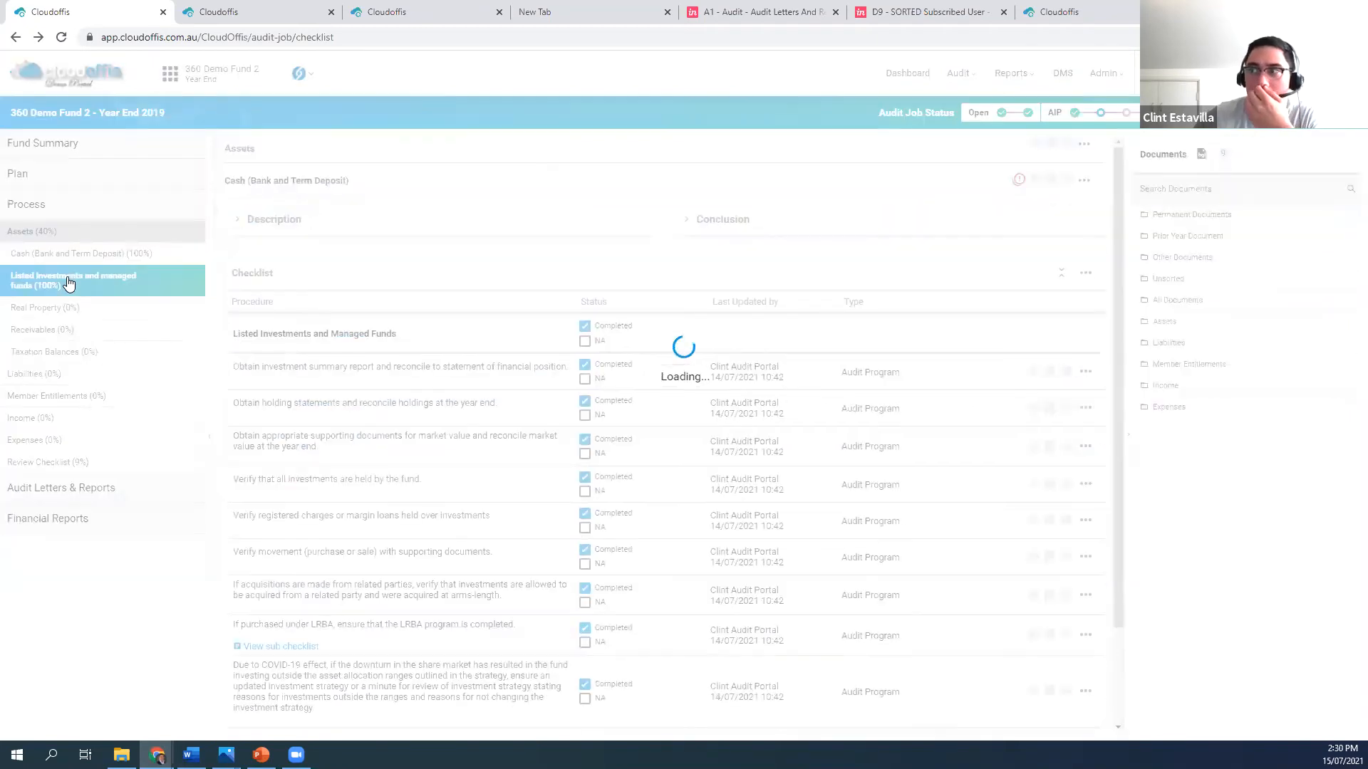
{"action": "left_click", "coordinate": [235, 214]}
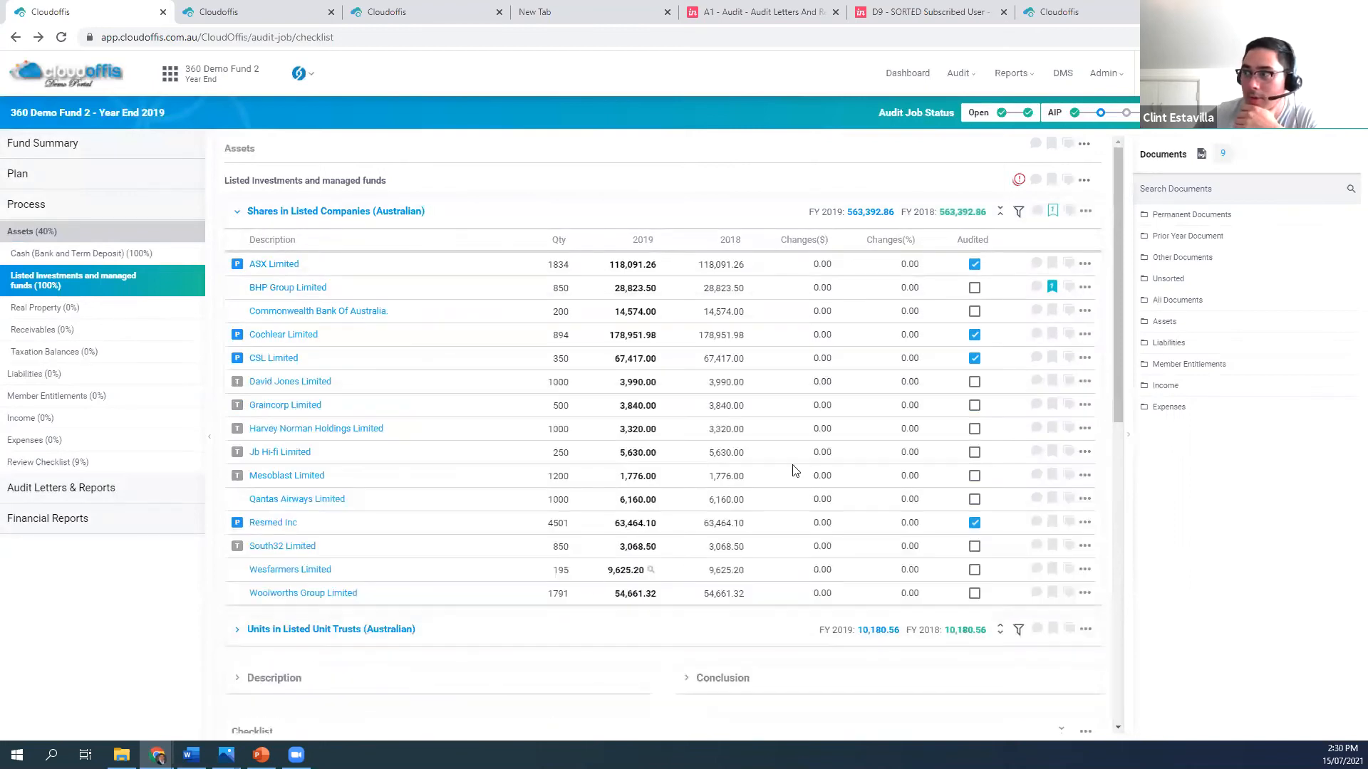
{"action": "left_click", "coordinate": [1052, 211]}
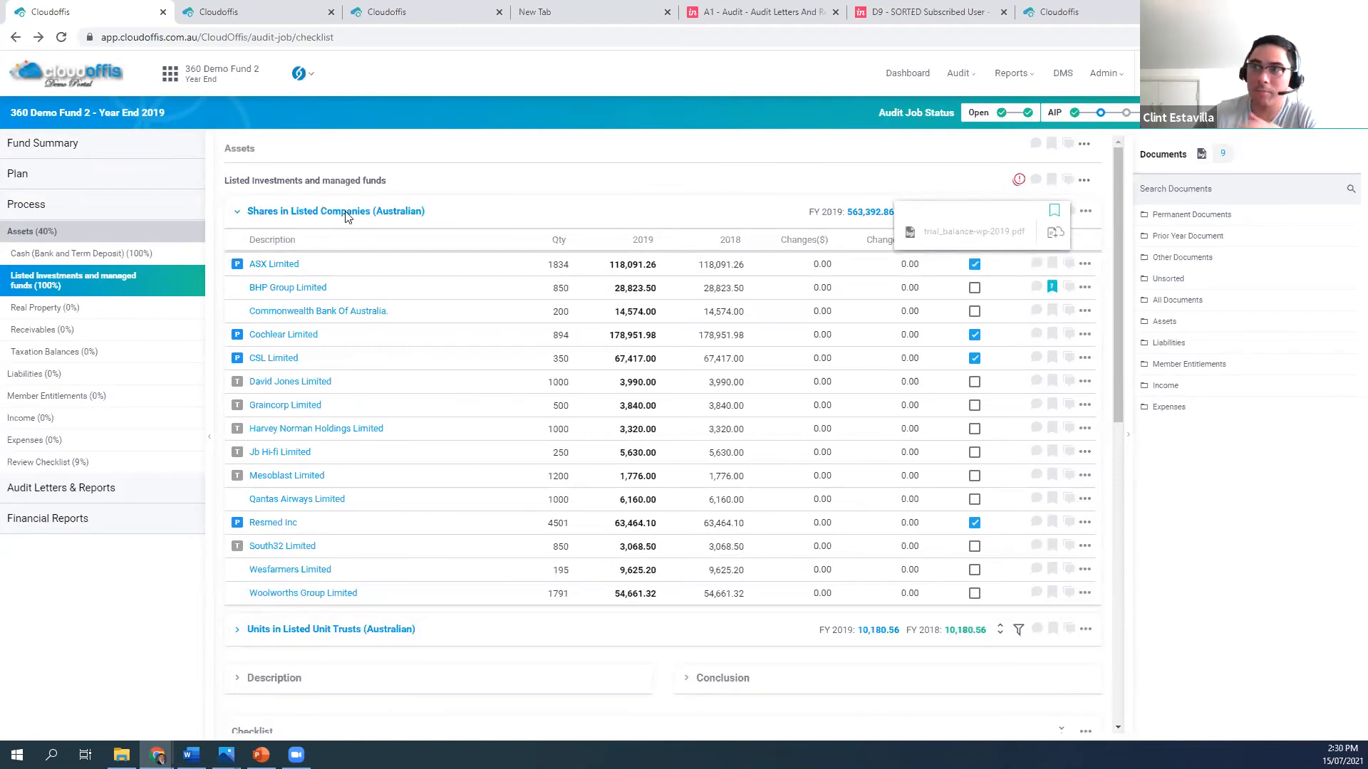
{"action": "left_click", "coordinate": [1051, 284]}
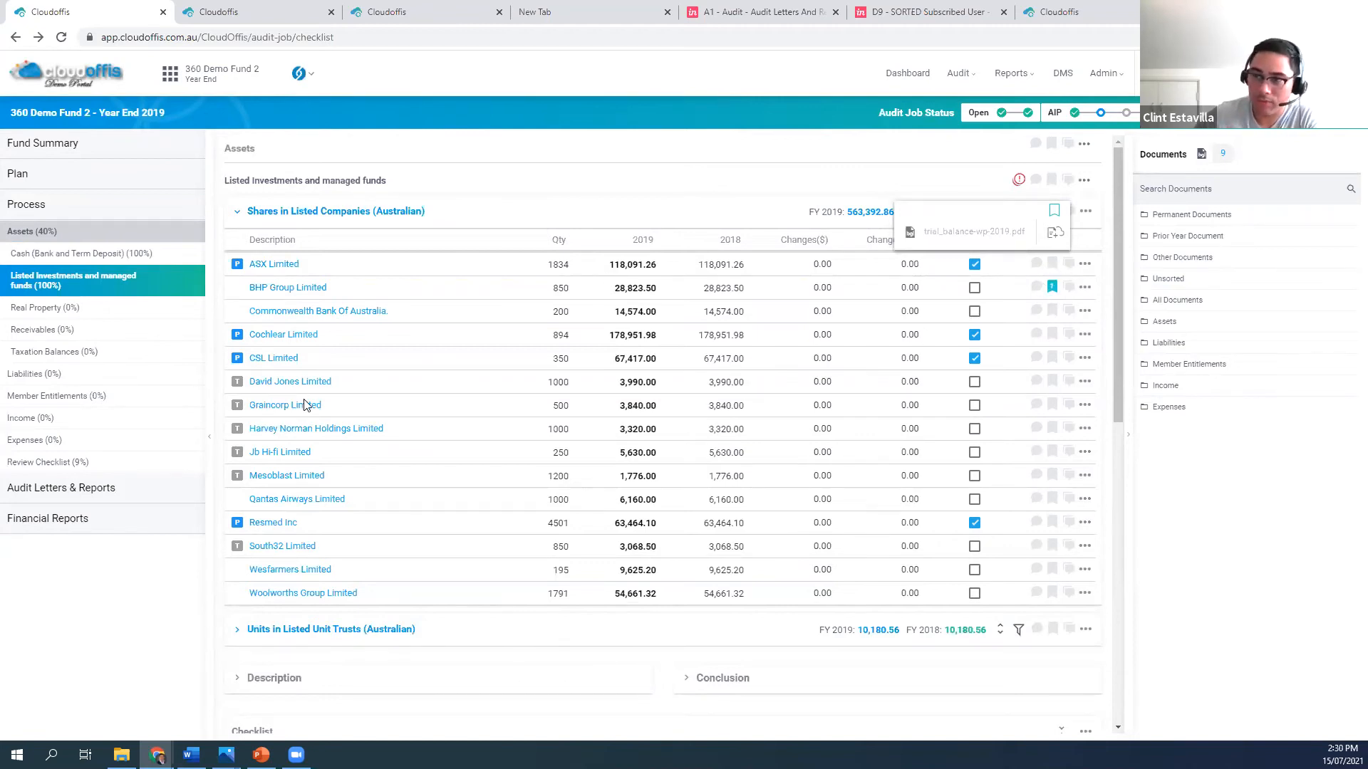
{"action": "left_click", "coordinate": [882, 169]}
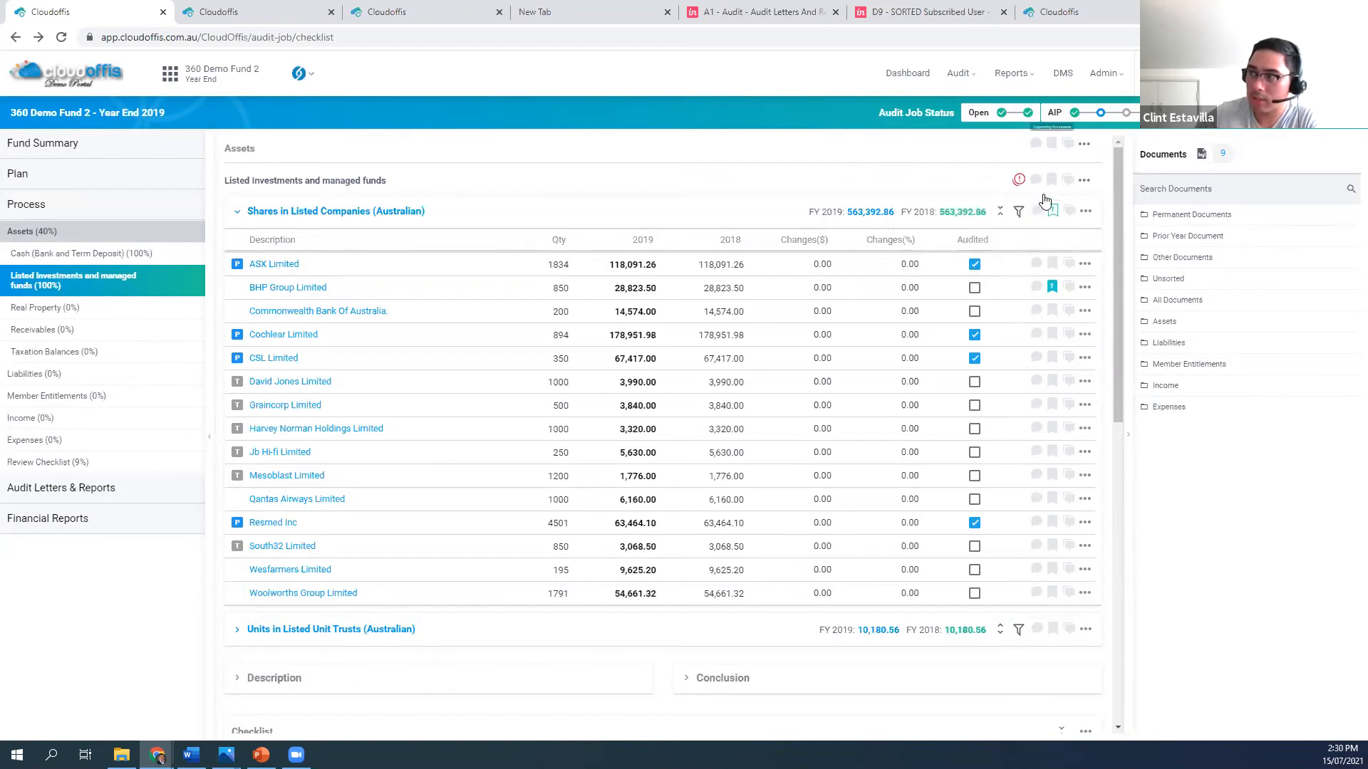
Examine the Audit Program Checklist in the Review Checklist against the Plan and Process sections, including its bulk completion options
{"action": "left_click", "coordinate": [57, 471]}
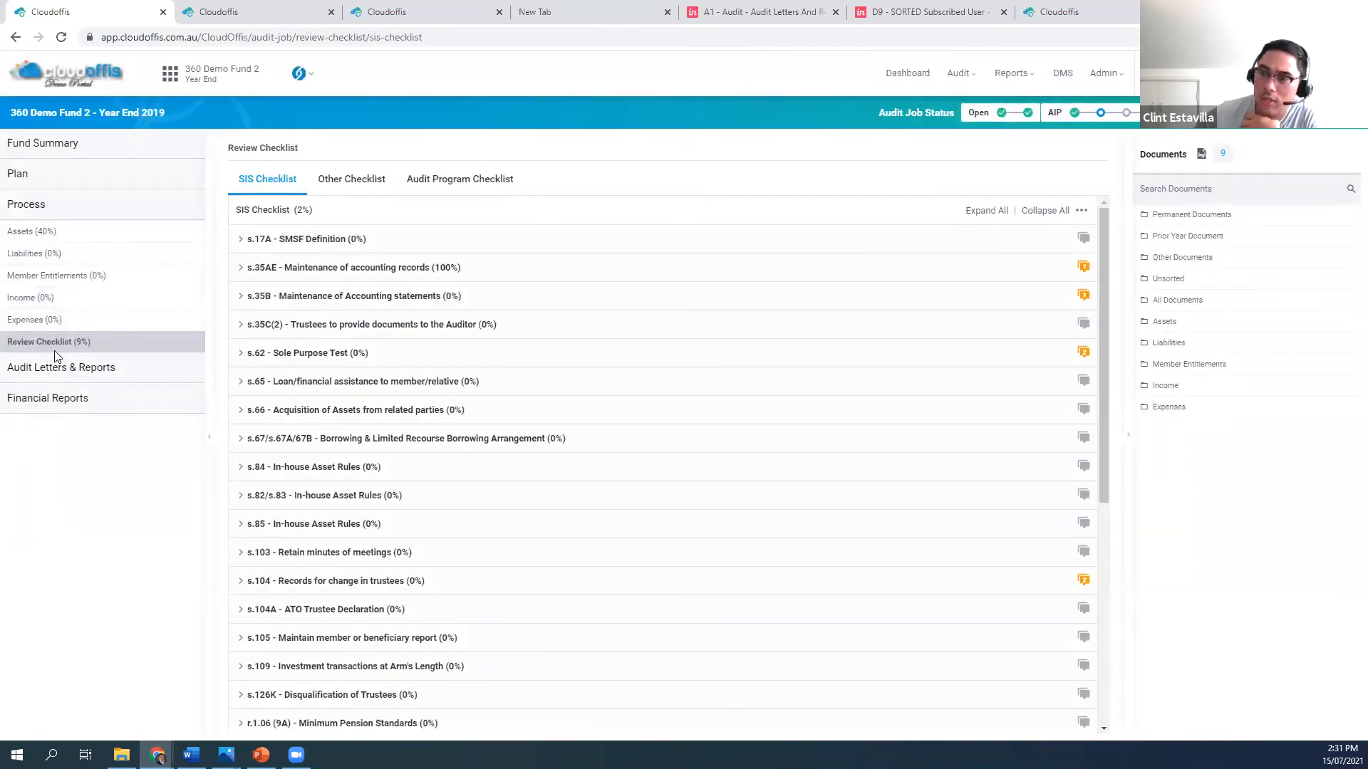
{"action": "left_click", "coordinate": [446, 178]}
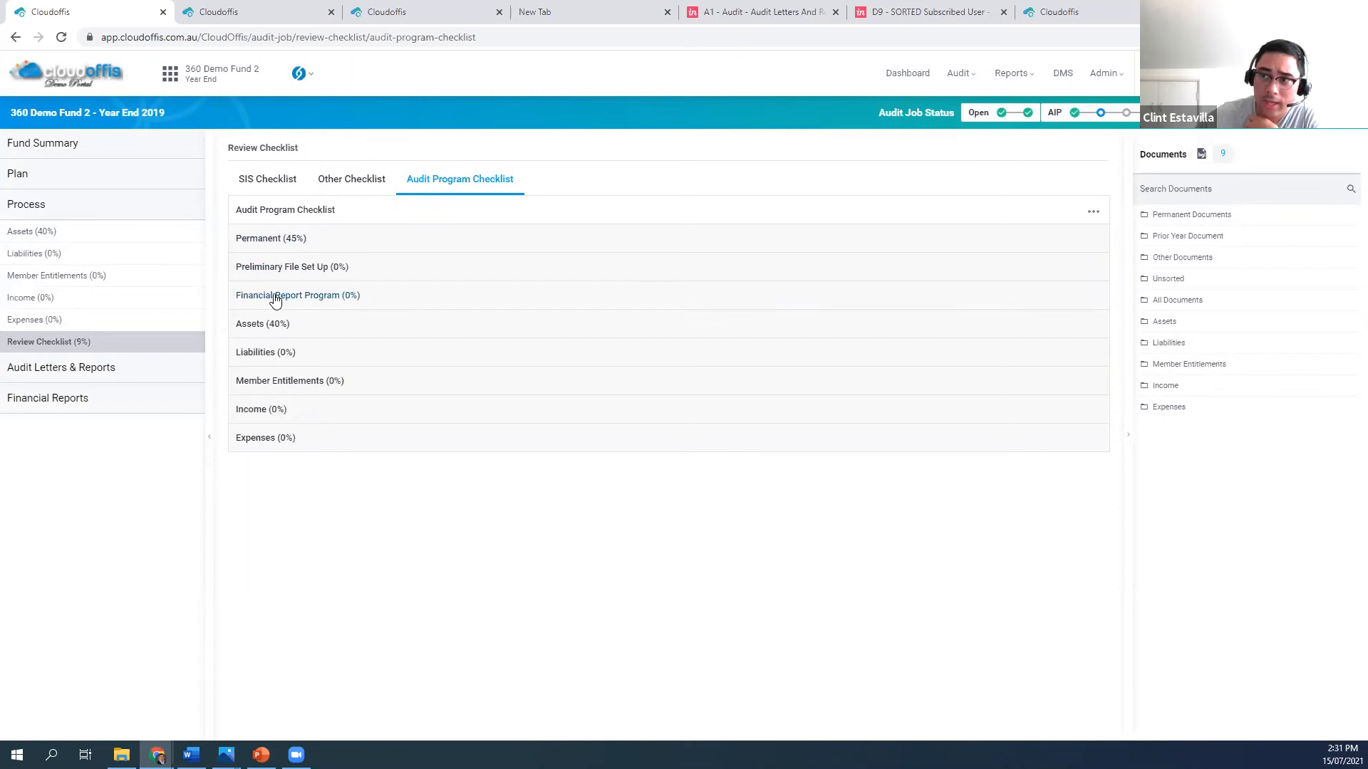
{"action": "left_click", "coordinate": [86, 179]}
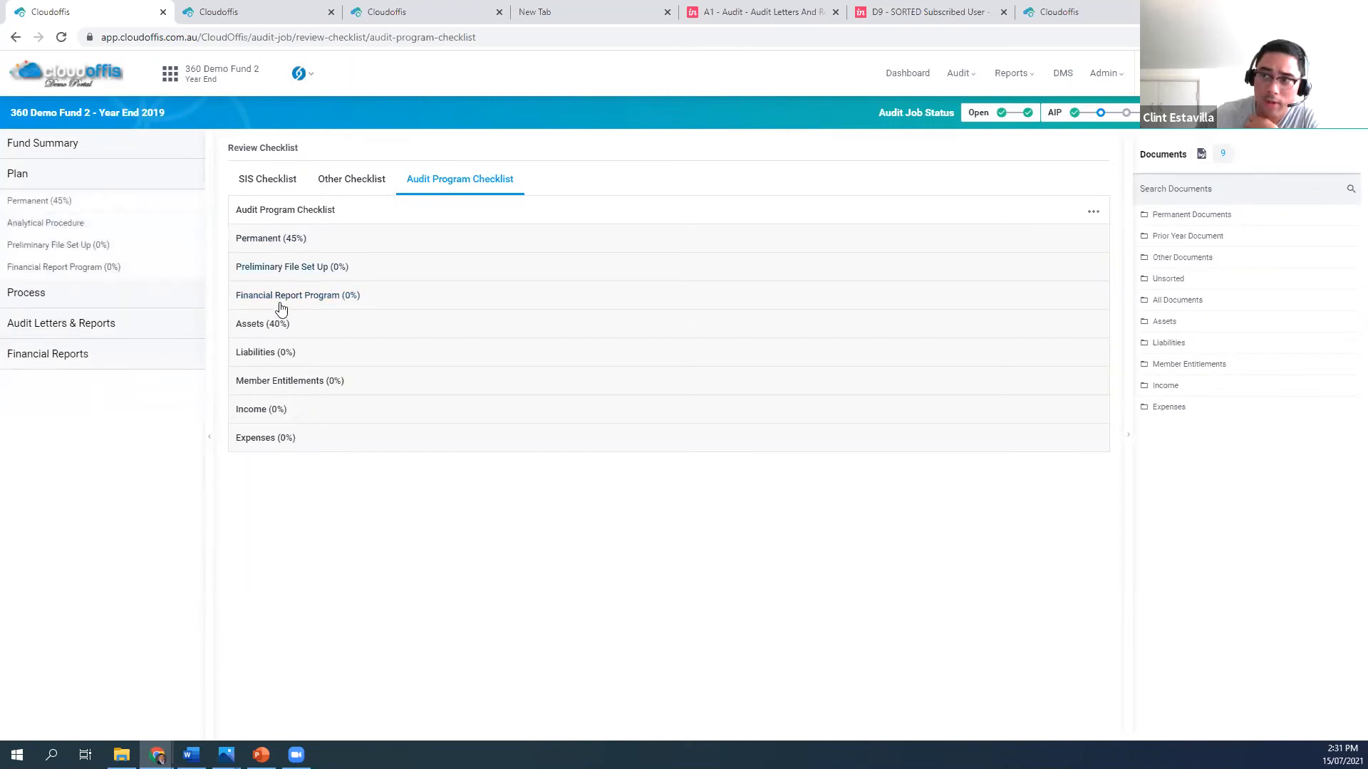
{"action": "left_click", "coordinate": [44, 305]}
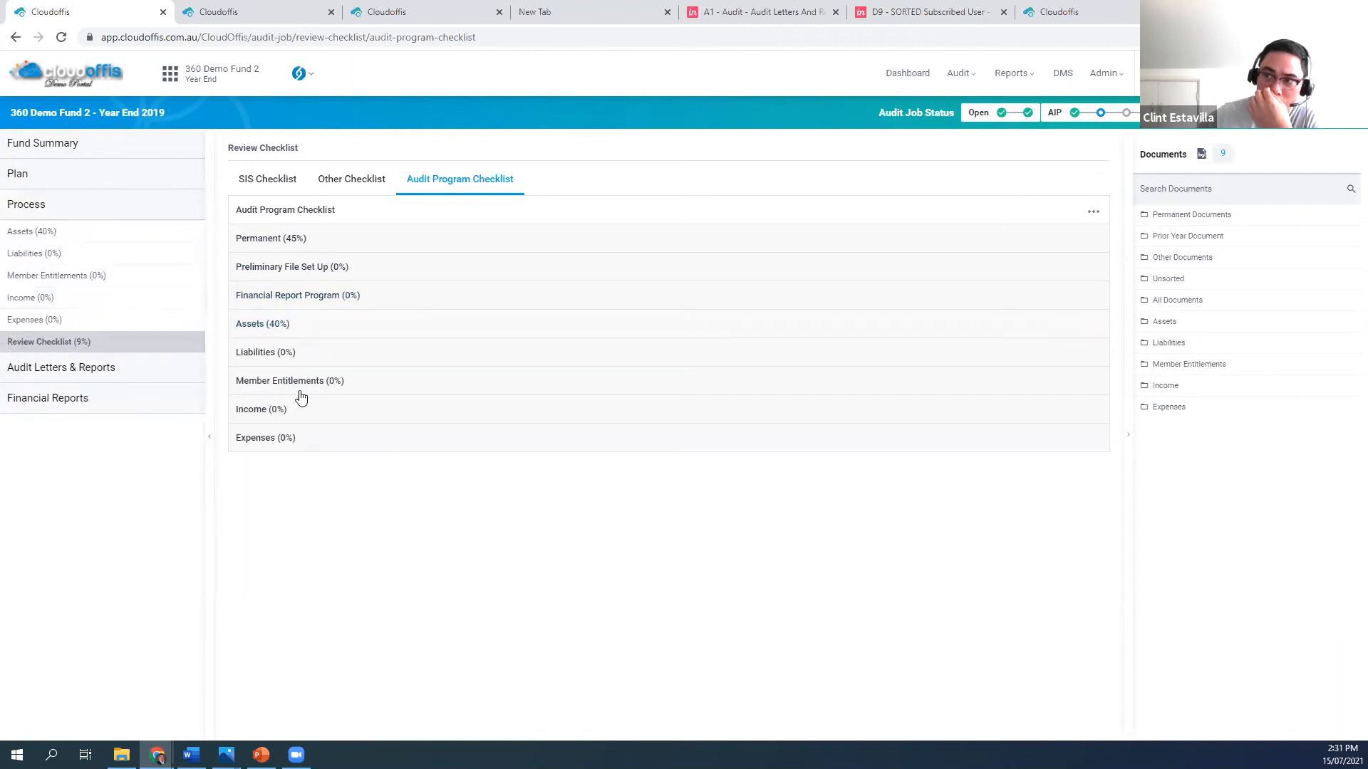
{"action": "left_click", "coordinate": [1097, 214]}
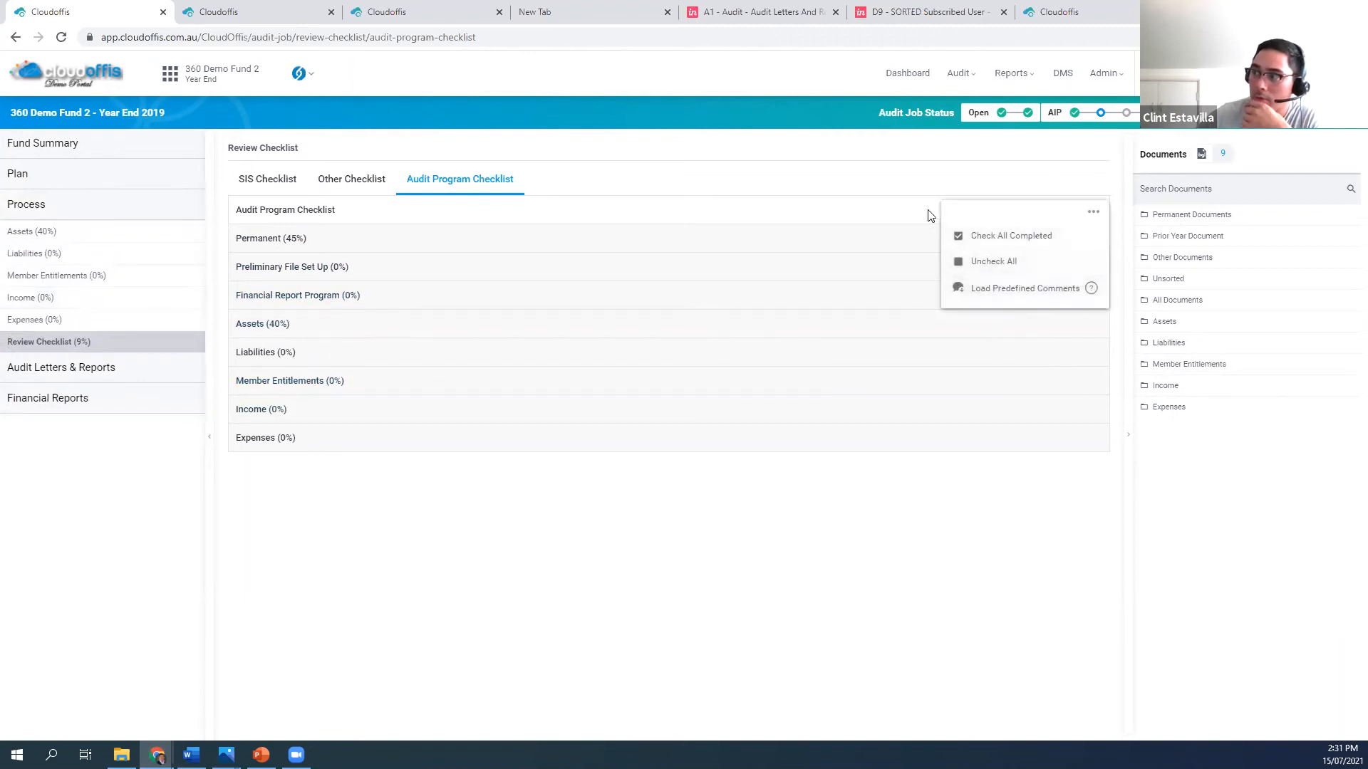
Check the Audit Completion Checklist under Other Checklist
{"action": "left_click", "coordinate": [345, 185]}
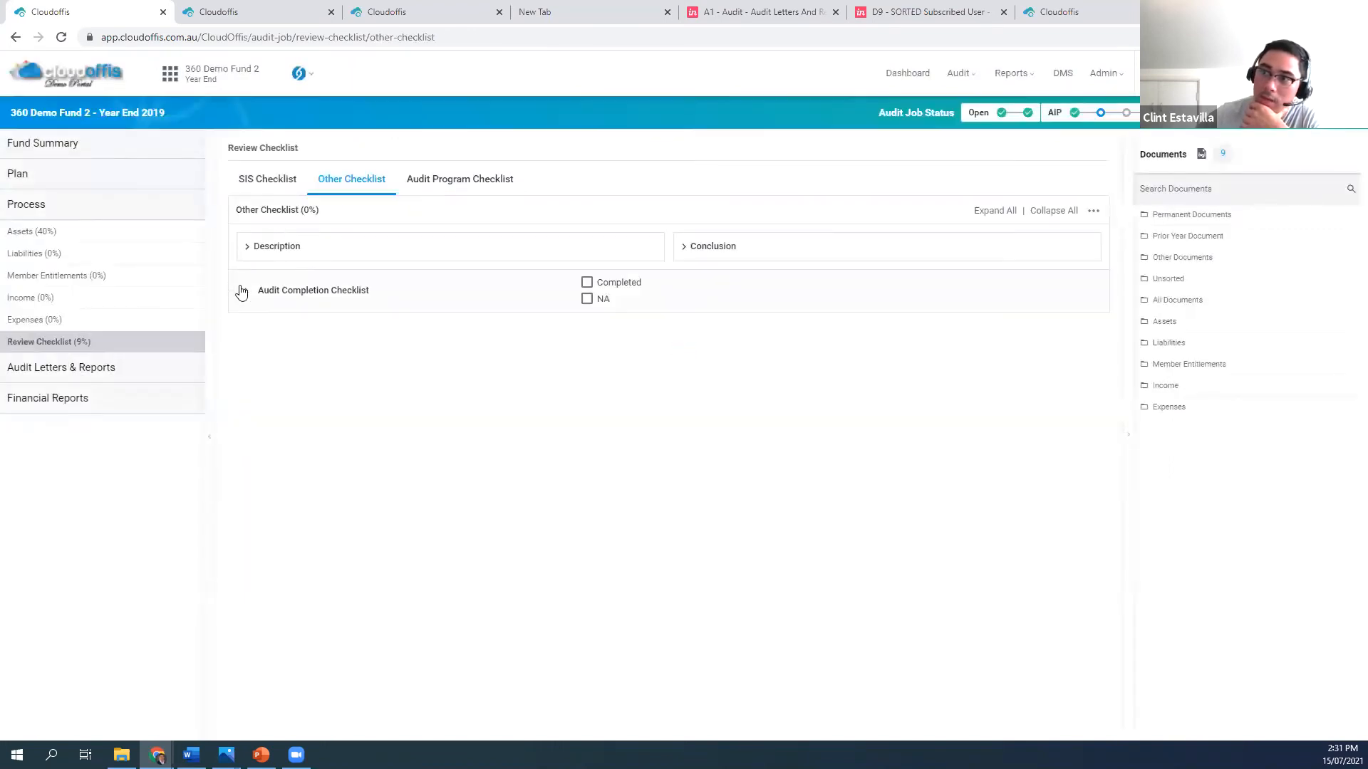
{"action": "left_click", "coordinate": [242, 290]}
{"action": "left_click", "coordinate": [242, 292]}
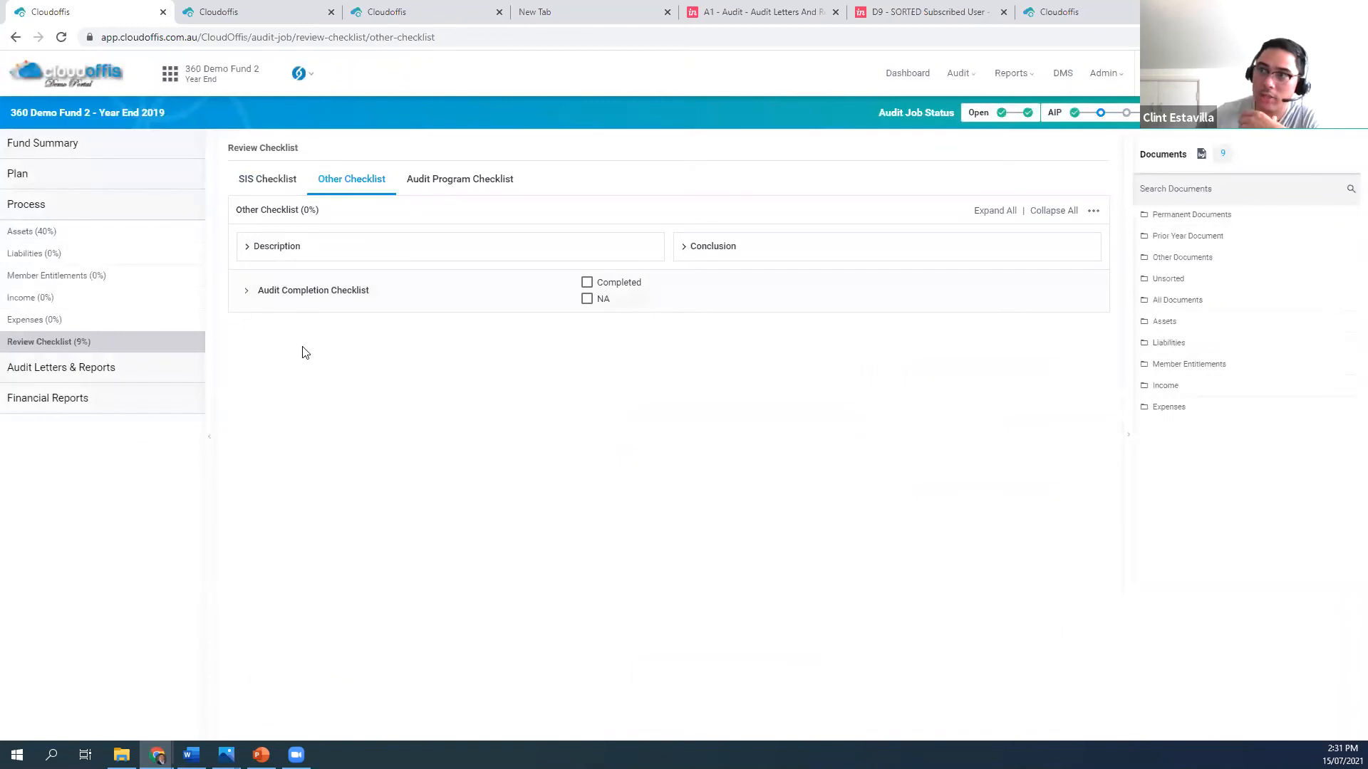
Publish an External Query on the SIS Checklist's s.17A SMSF Definition procedure, with heading "11" and query text "1"
{"action": "left_click", "coordinate": [270, 187]}
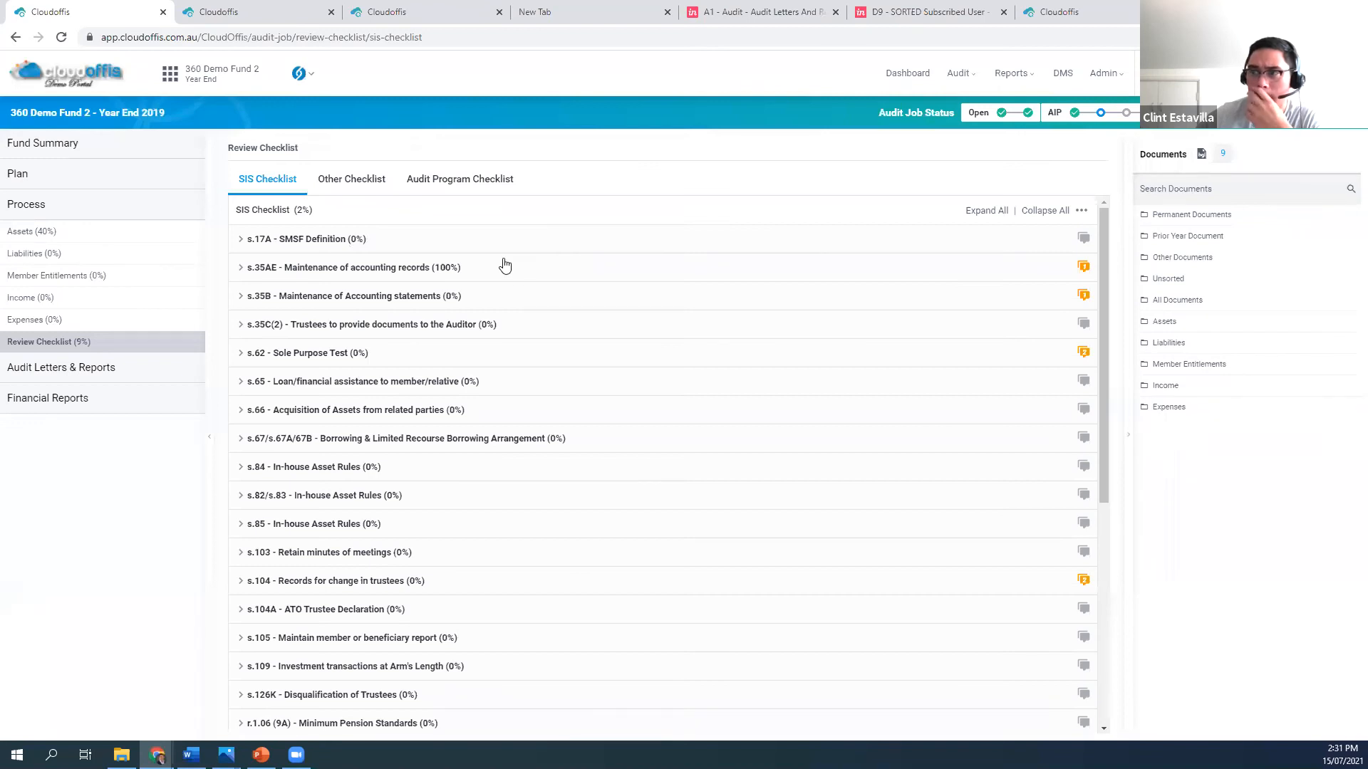
{"action": "left_click", "coordinate": [1088, 249]}
{"action": "left_click", "coordinate": [1082, 304]}
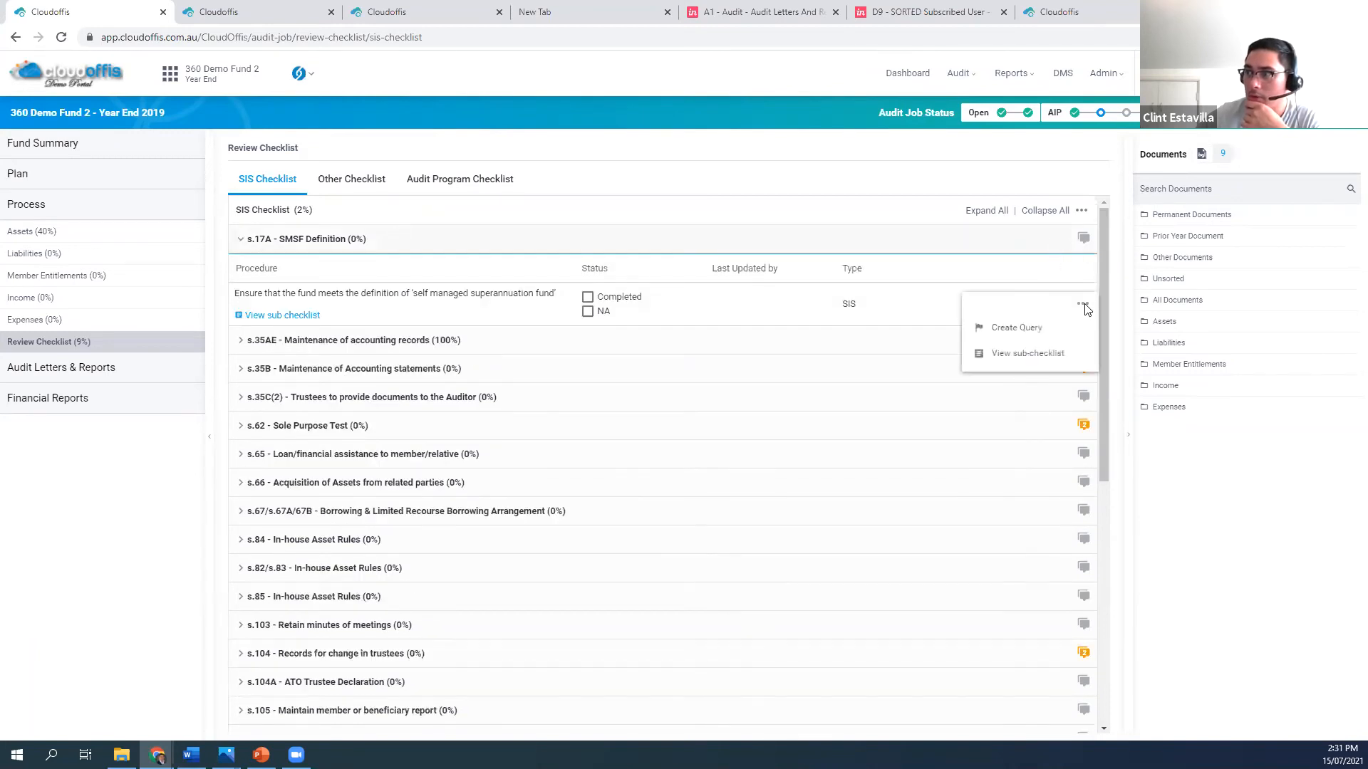
{"action": "left_click", "coordinate": [1017, 329]}
{"action": "left_click", "coordinate": [567, 268]}
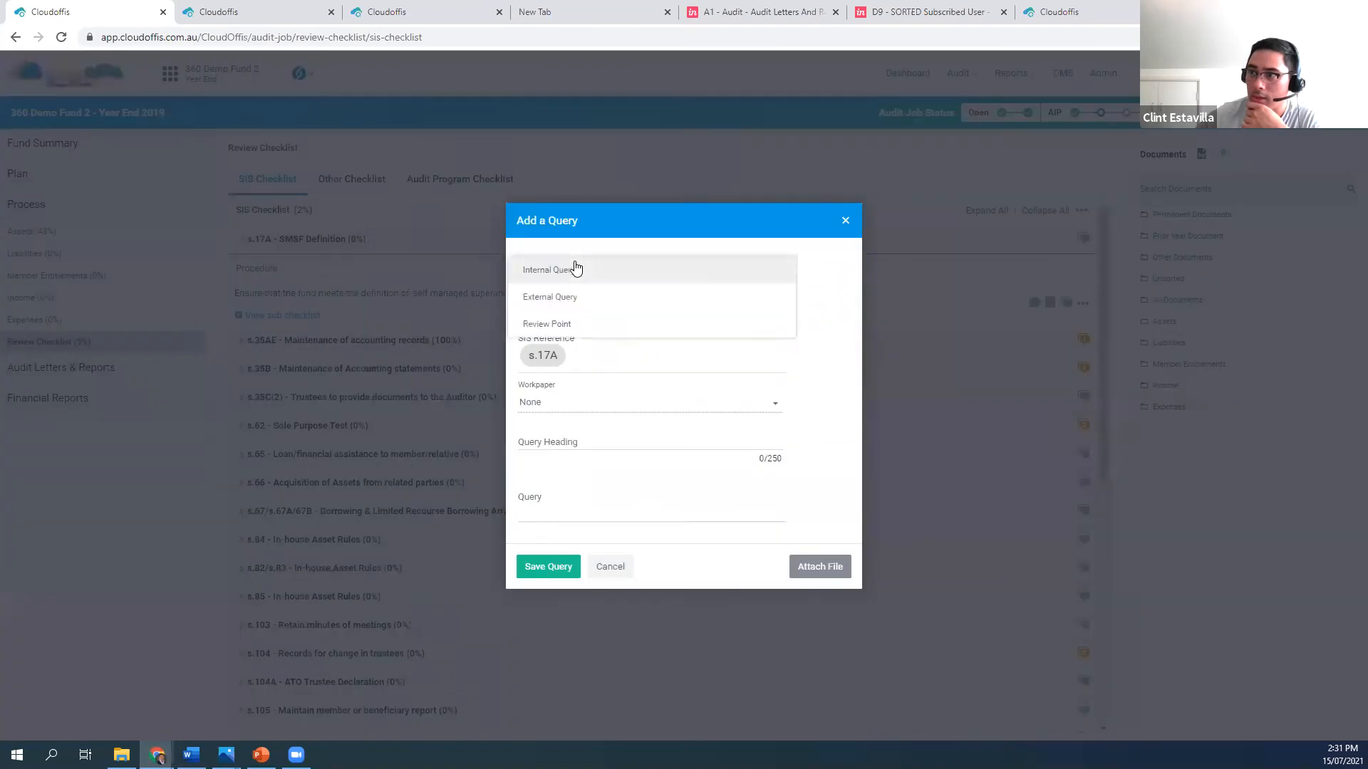
{"action": "left_click", "coordinate": [570, 309]}
{"action": "left_click", "coordinate": [579, 441]}
{"action": "type", "text": "11"}
{"action": "left_click", "coordinate": [563, 516]}
{"action": "type", "text": "1"}
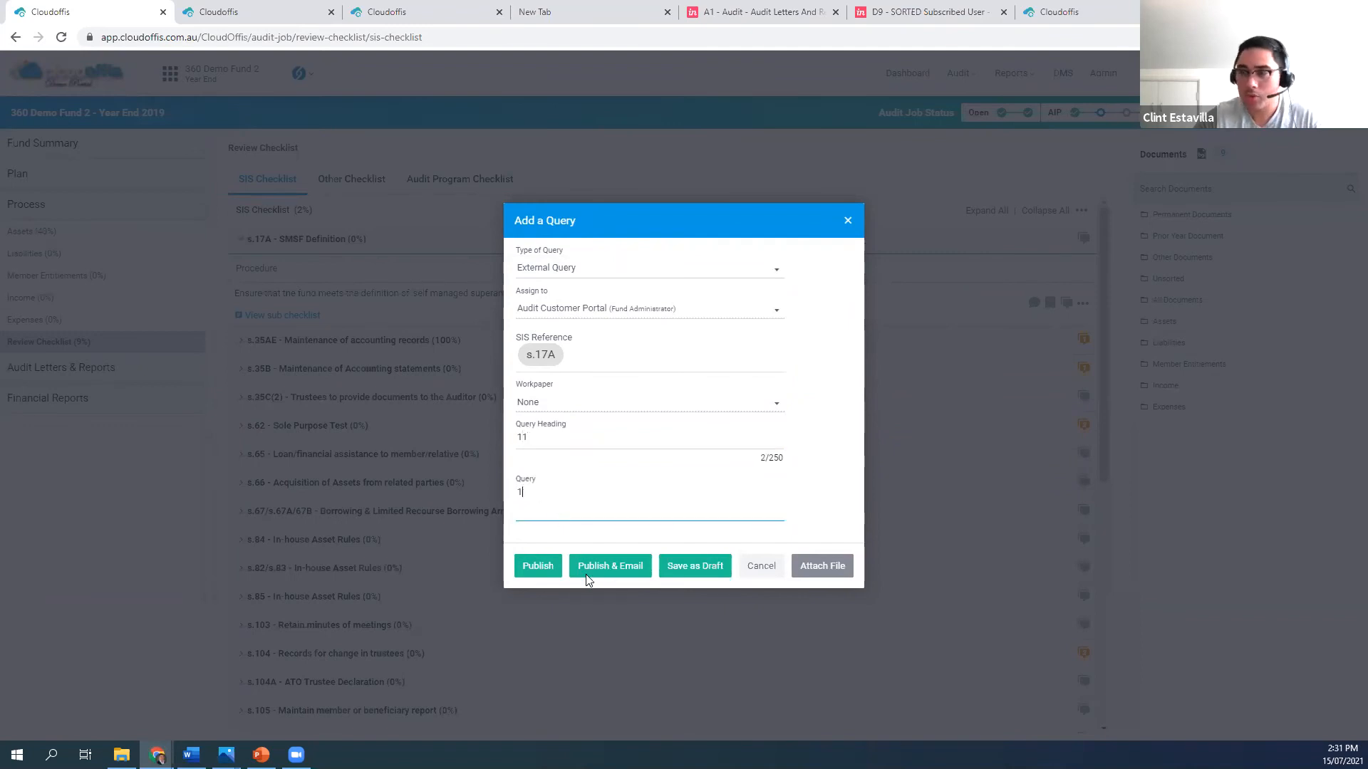
{"action": "left_click", "coordinate": [537, 567]}
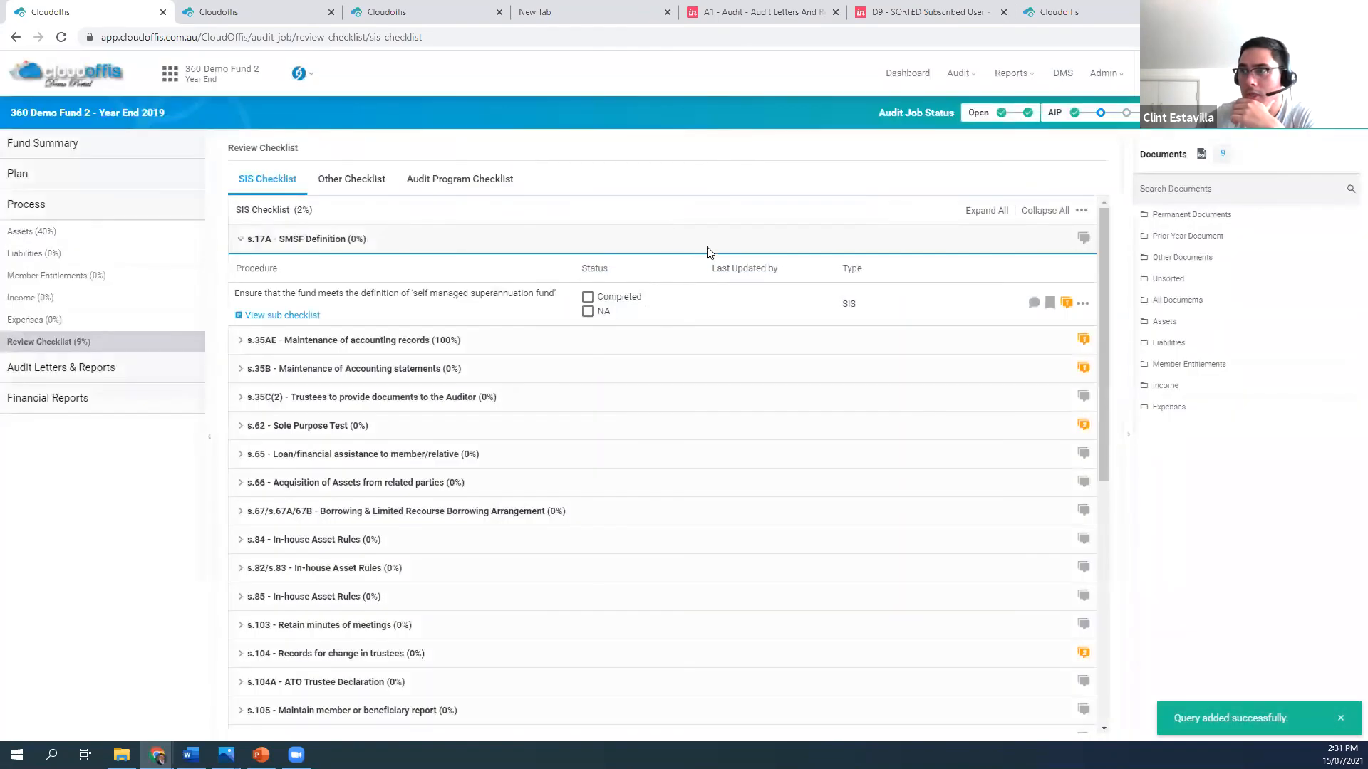
Review the fund's external queries and the address options of the "test" review point, and return to the Fund Dashboard
{"action": "left_click", "coordinate": [138, 146]}
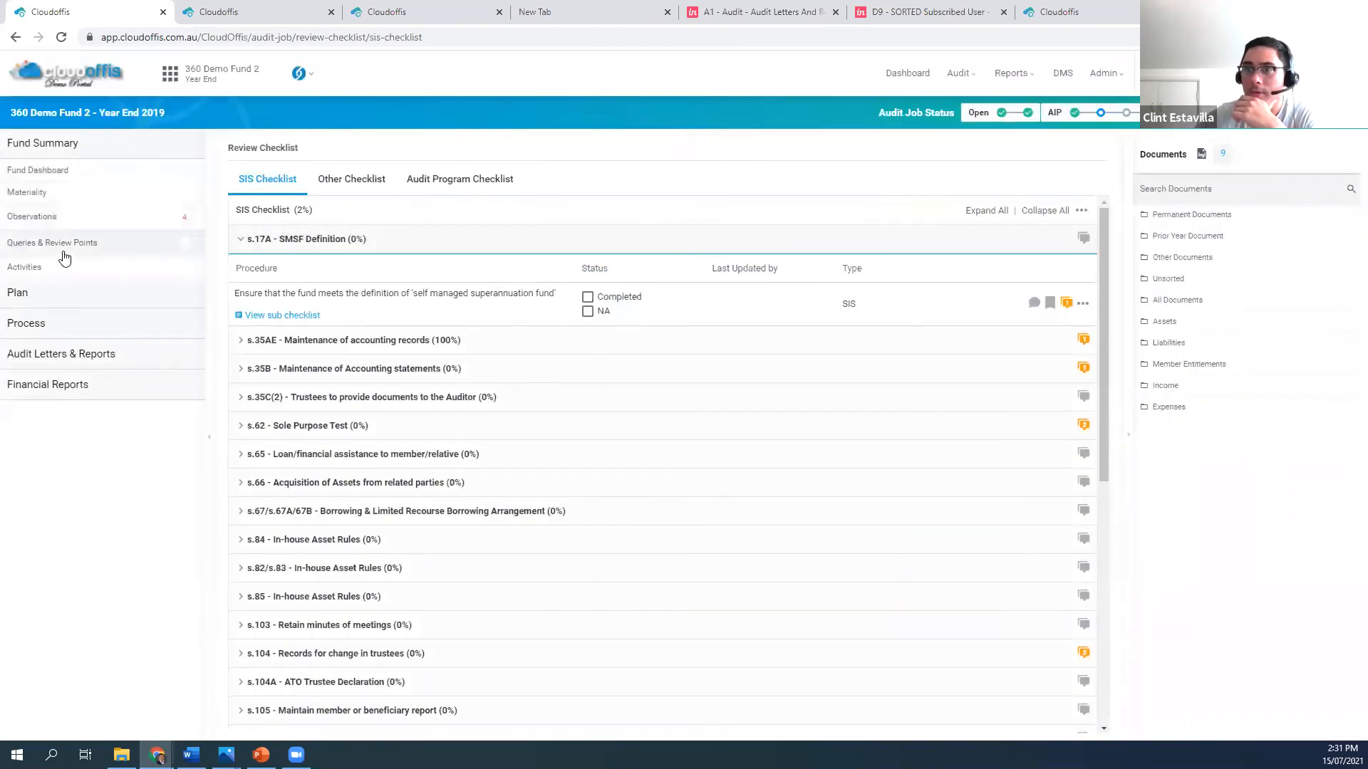
{"action": "left_click", "coordinate": [67, 242]}
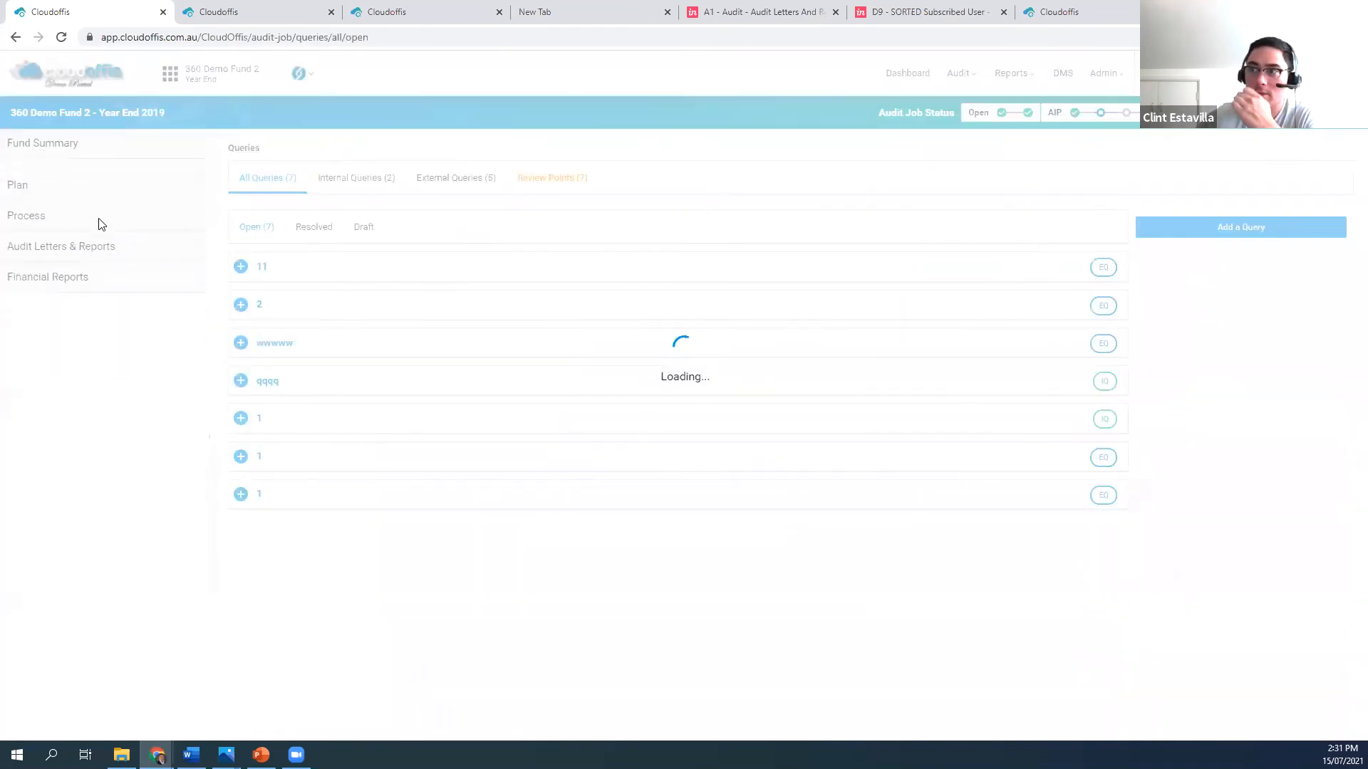
{"action": "left_click", "coordinate": [453, 180]}
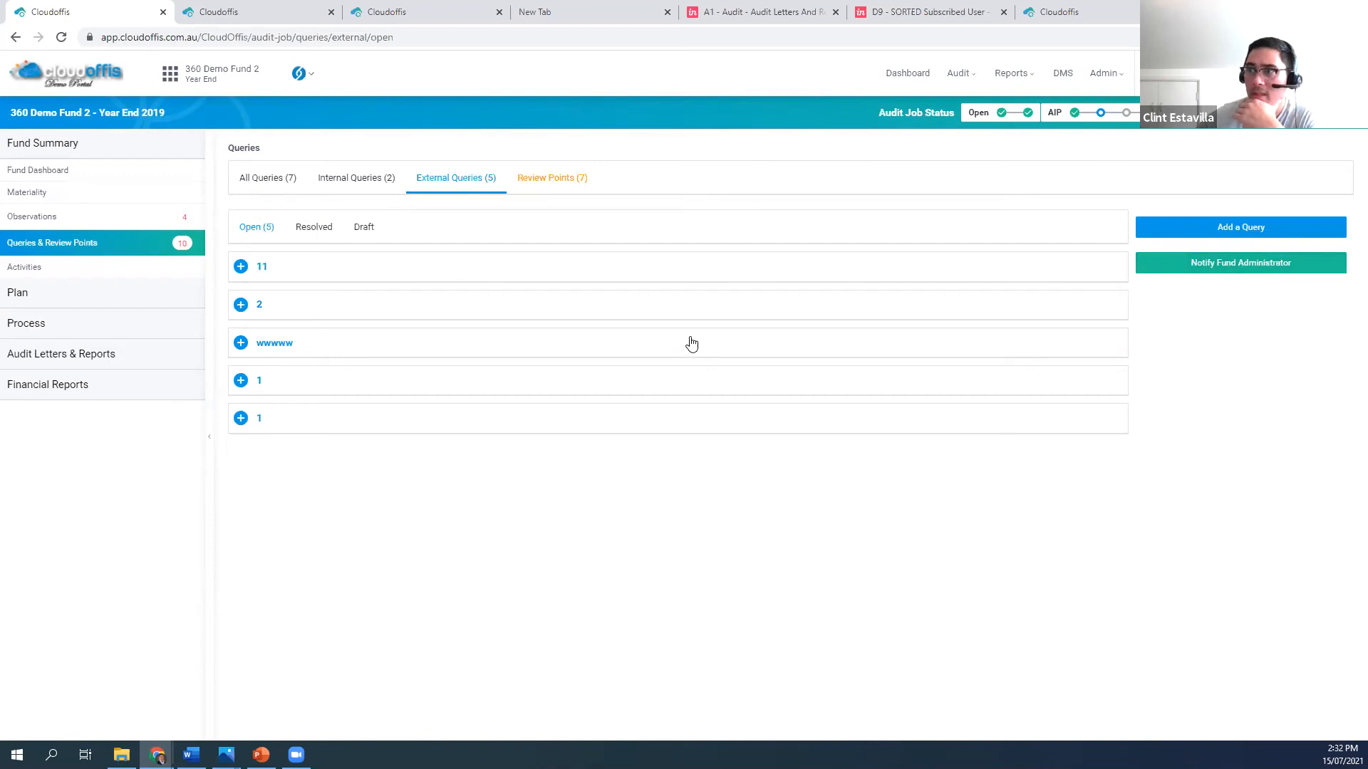
{"action": "left_click", "coordinate": [549, 178]}
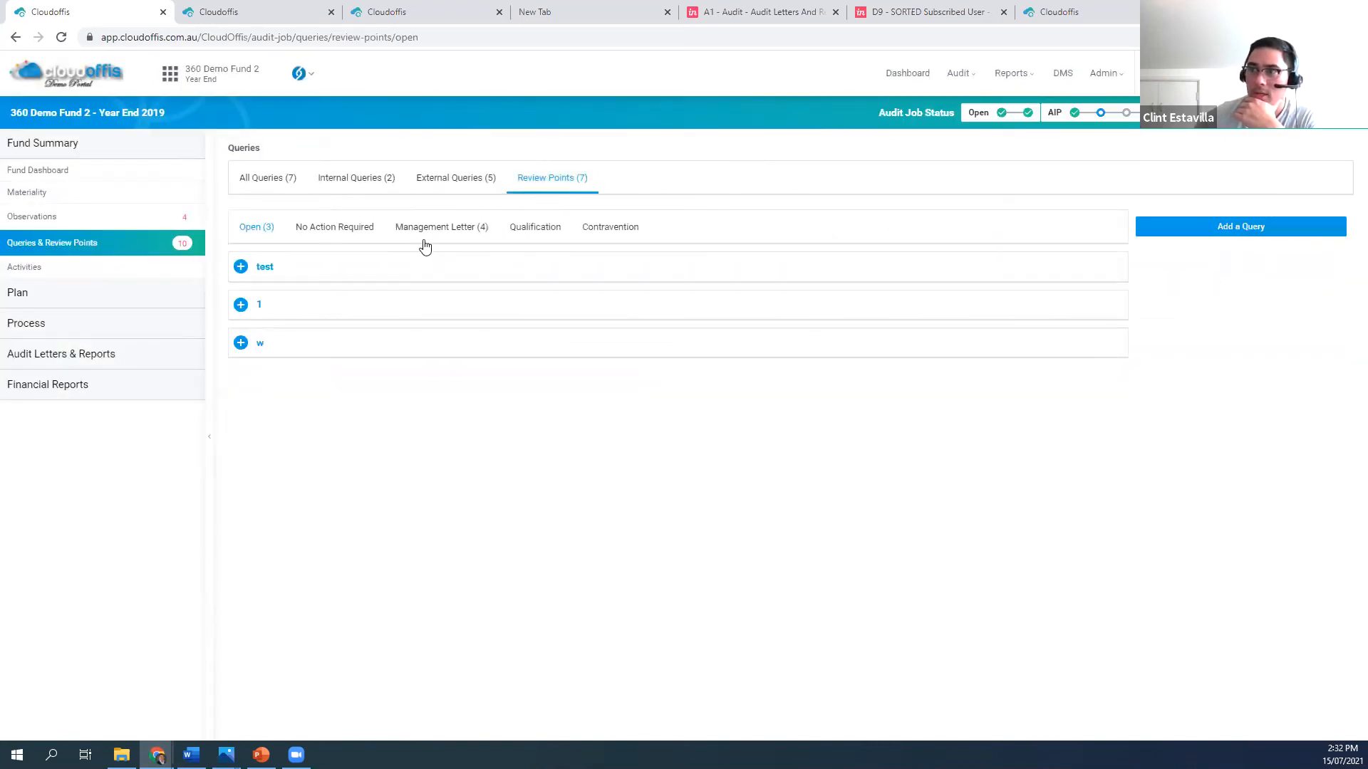
{"action": "left_click", "coordinate": [241, 268]}
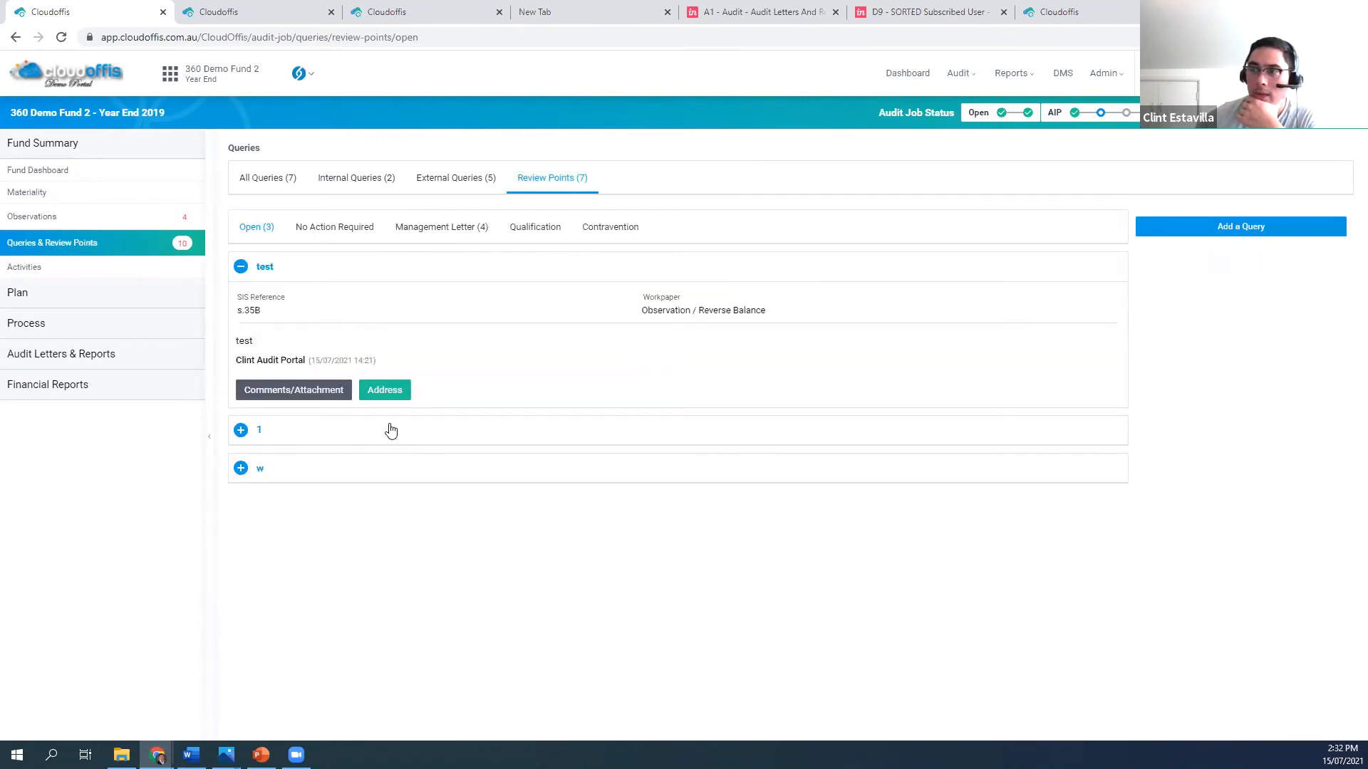
{"action": "left_click", "coordinate": [388, 392]}
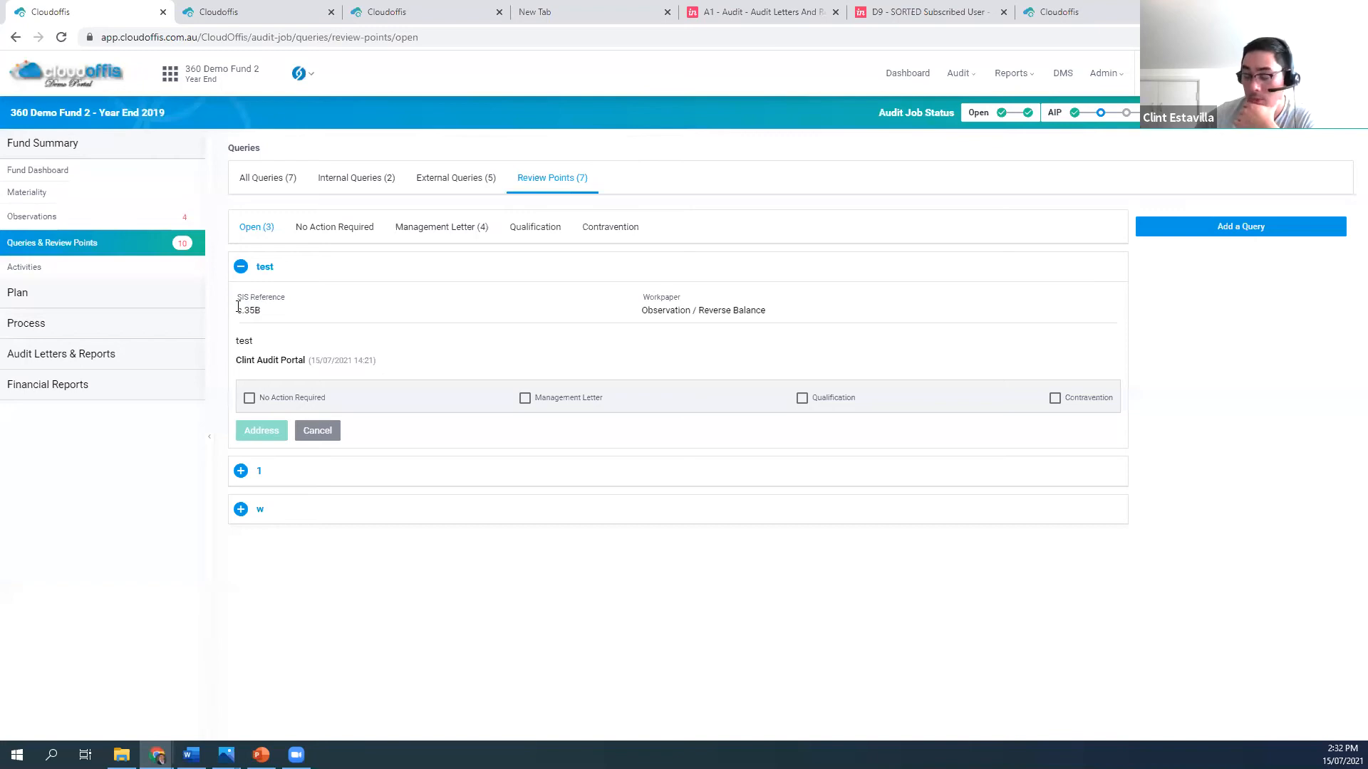
{"action": "left_click", "coordinate": [71, 177]}
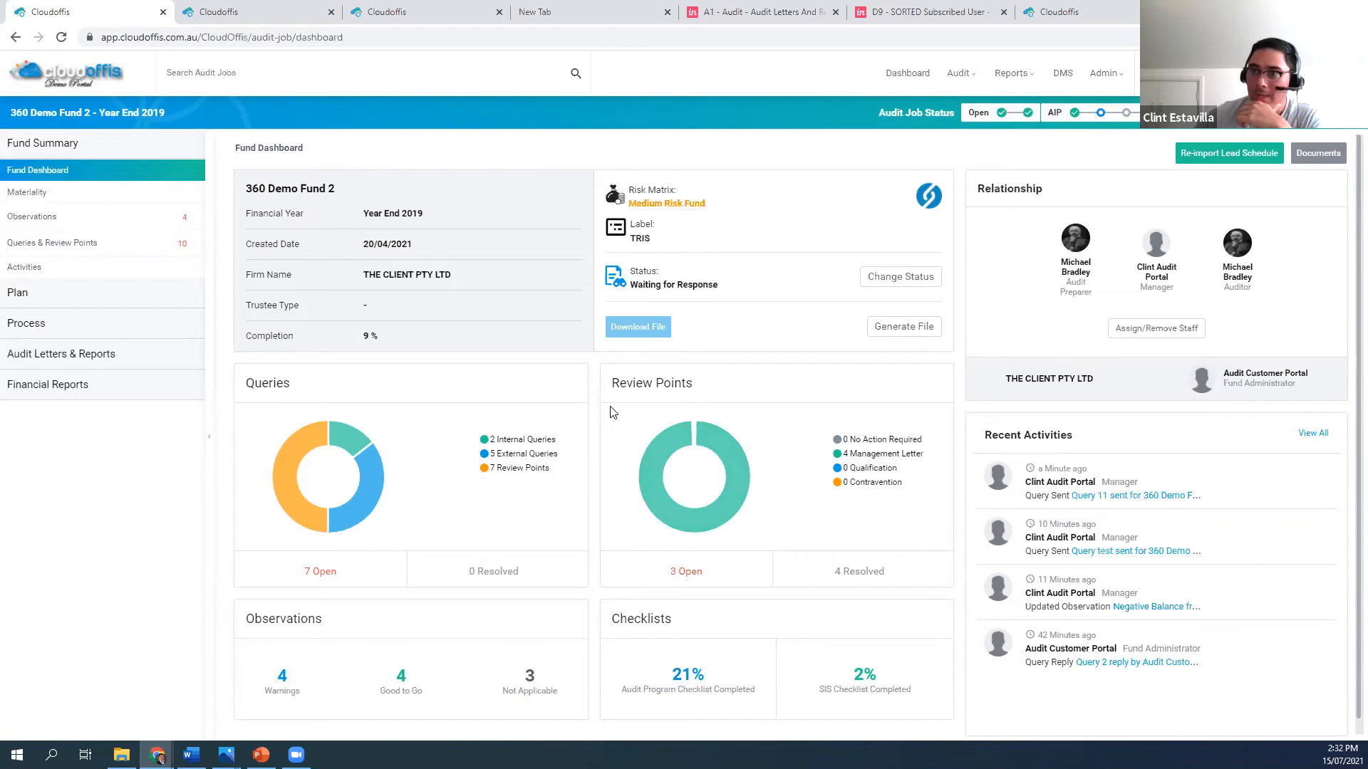
View the fund's generated Management Letter from the audit letters and reports, and close the preview
{"action": "left_click", "coordinate": [120, 356]}
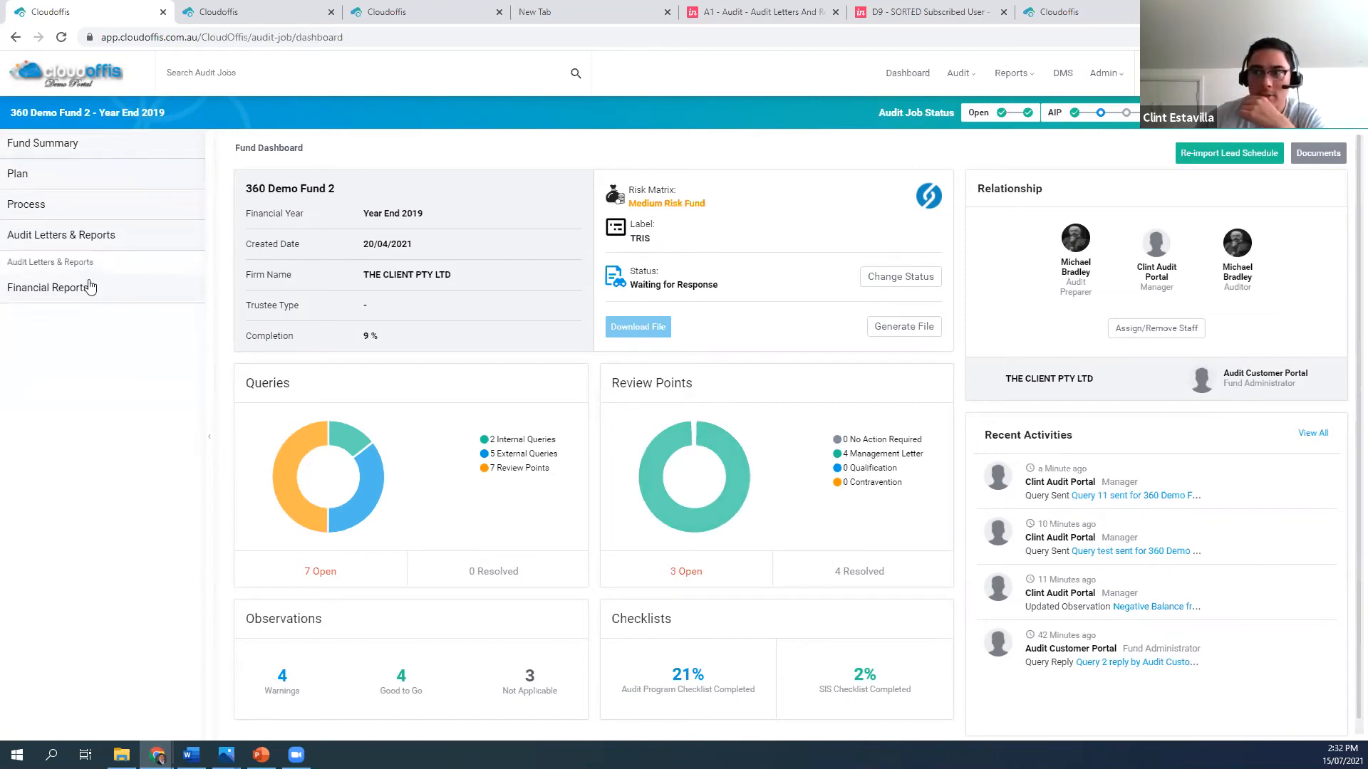
{"action": "left_click", "coordinate": [88, 270]}
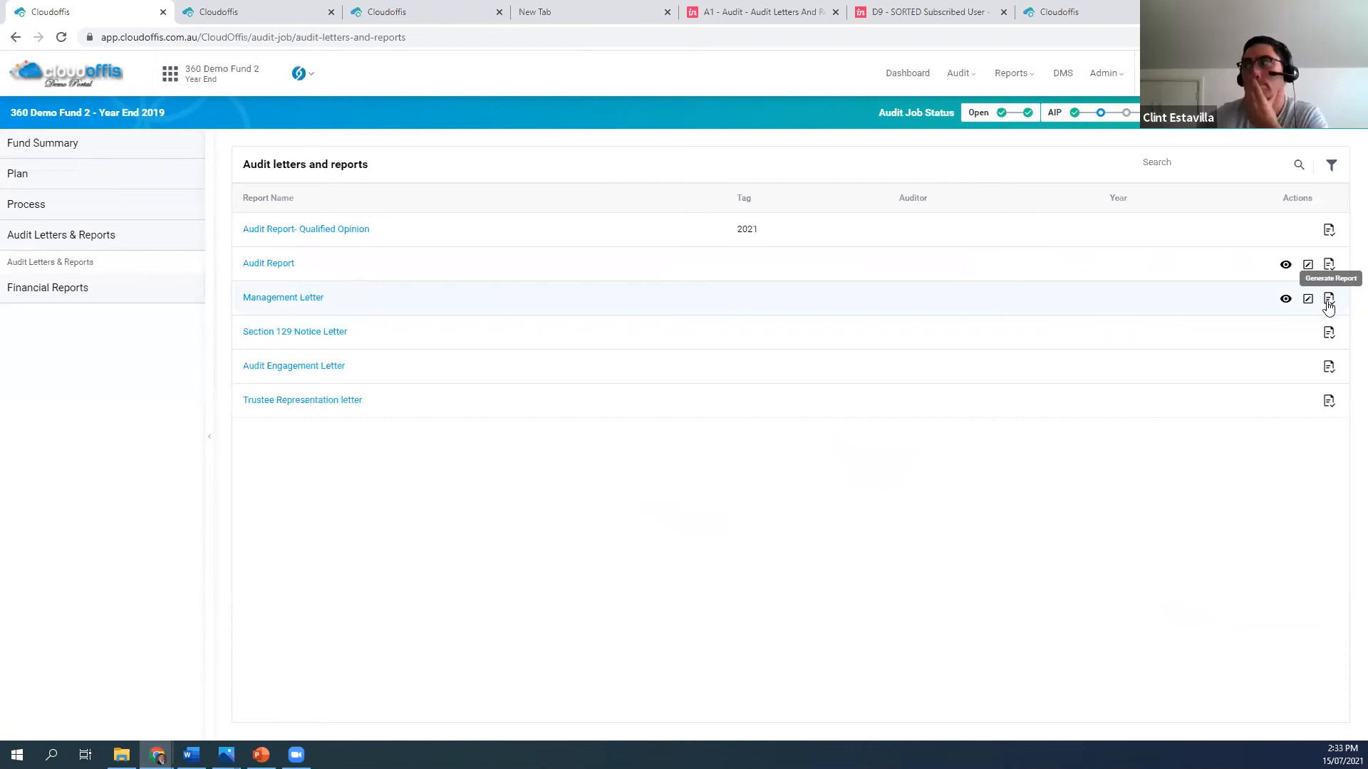
{"action": "left_click", "coordinate": [1287, 299]}
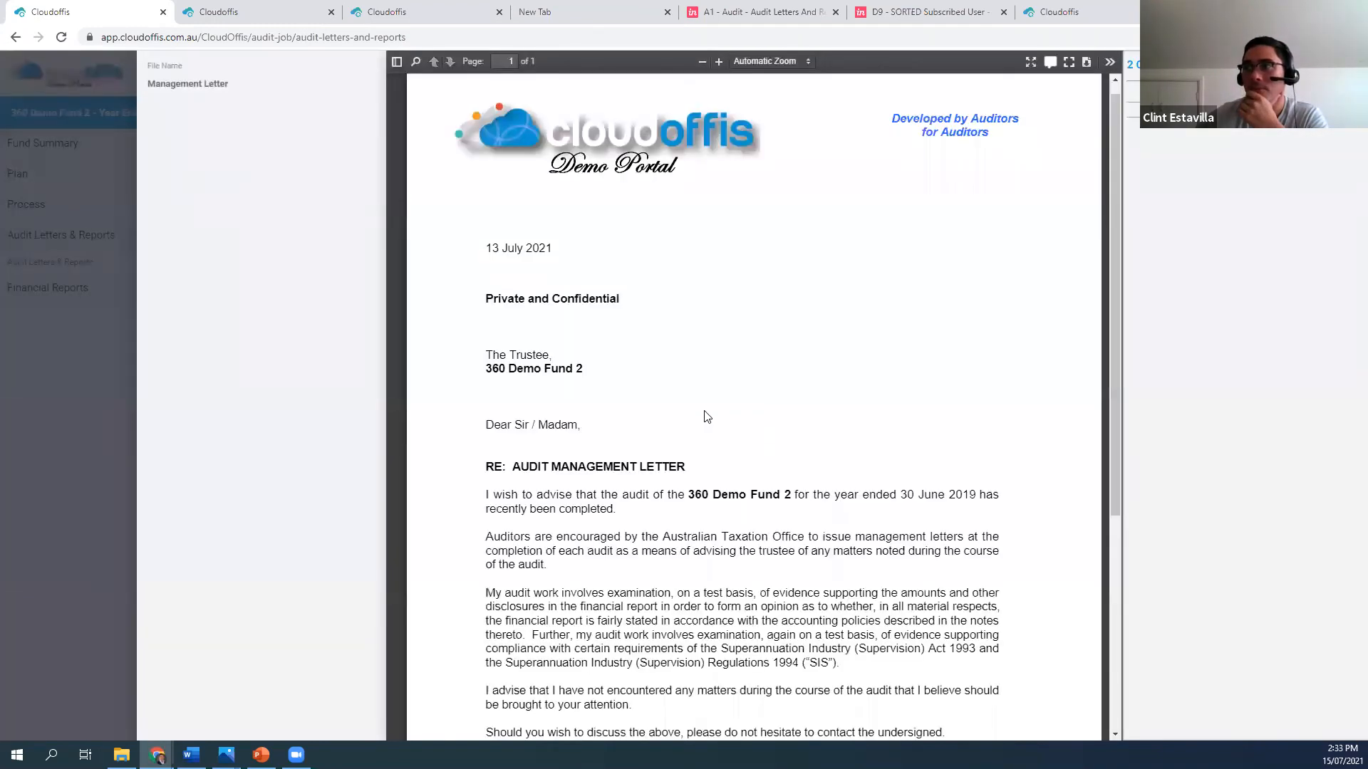
{"action": "left_click", "coordinate": [49, 378]}
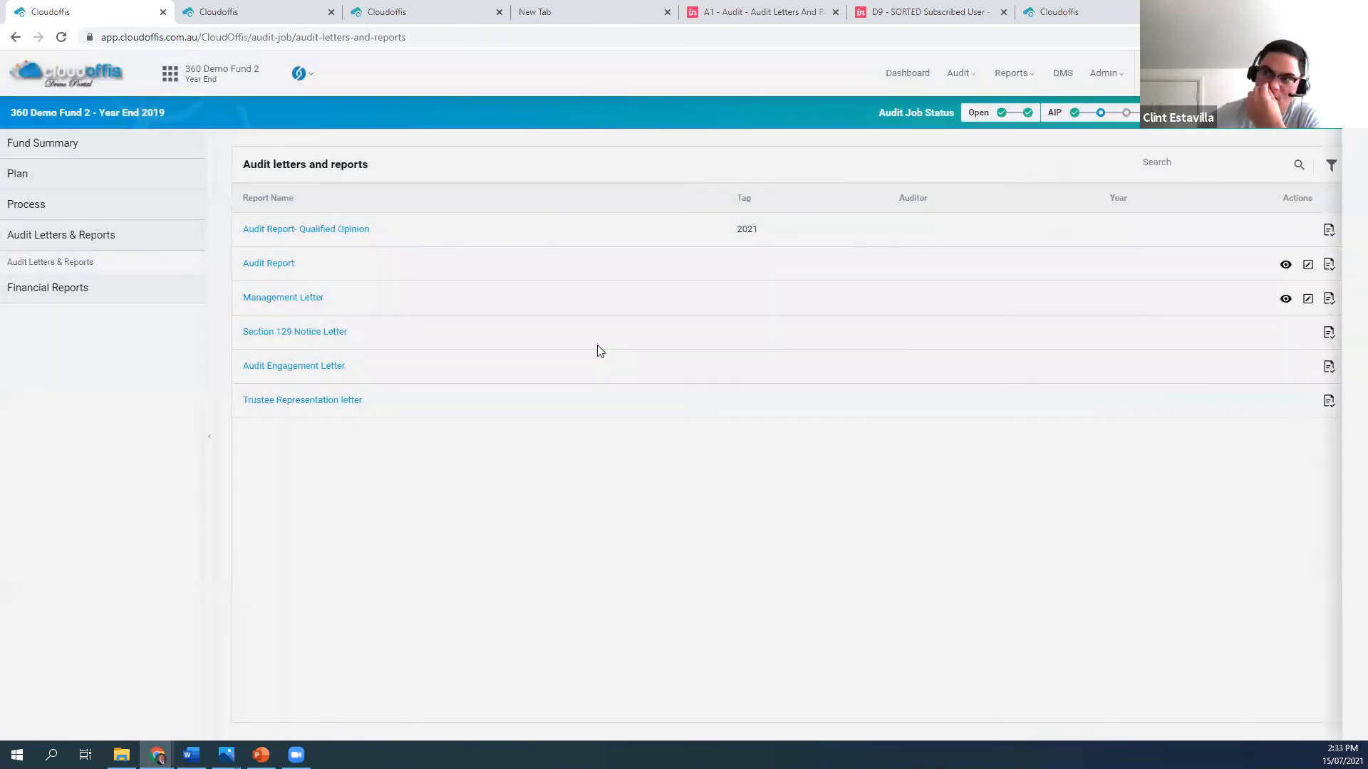
Open the Management Letter for editing, read it through to the signature, and leave the editor without saving
{"action": "left_click", "coordinate": [1307, 299]}
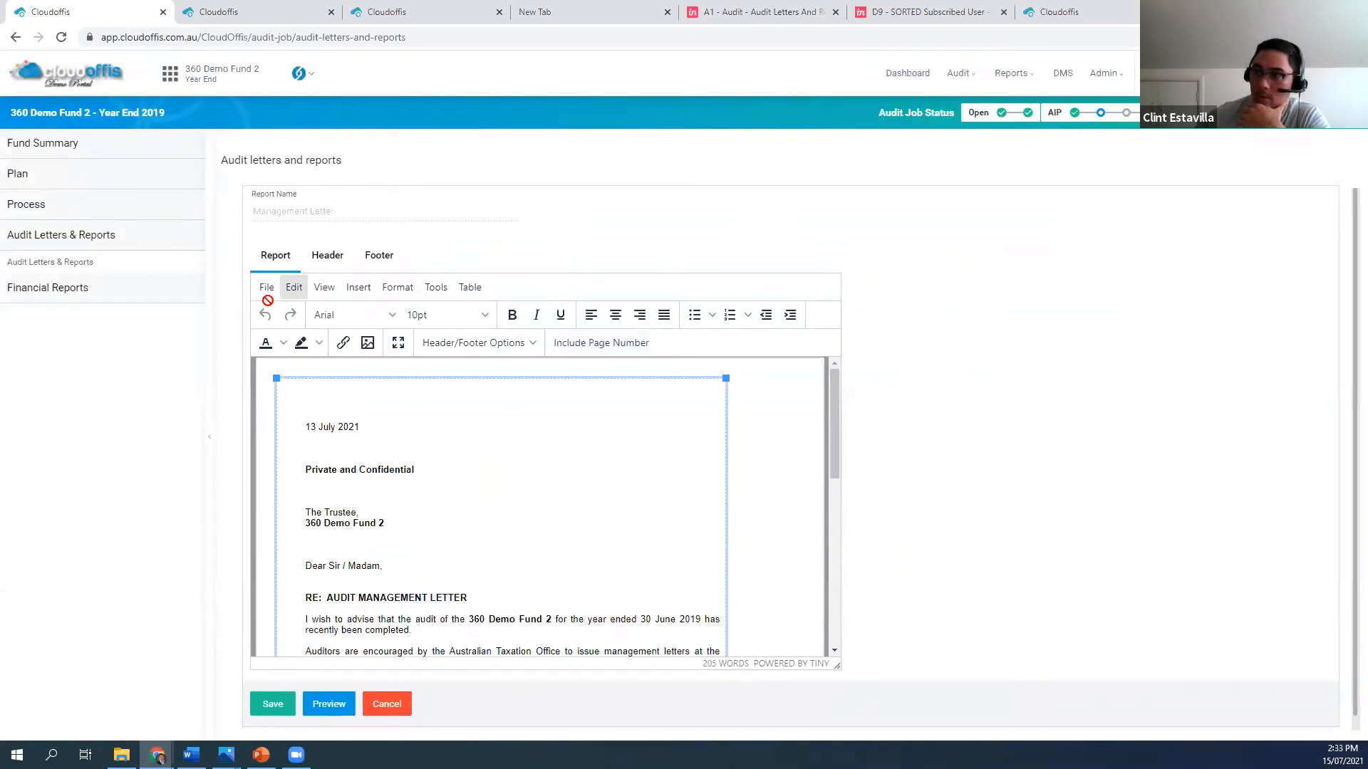
{"action": "scroll", "coordinate": [461, 498], "scroll_direction": "down", "scroll_amount": 1}
{"action": "scroll", "coordinate": [436, 507], "scroll_direction": "up", "scroll_amount": 1}
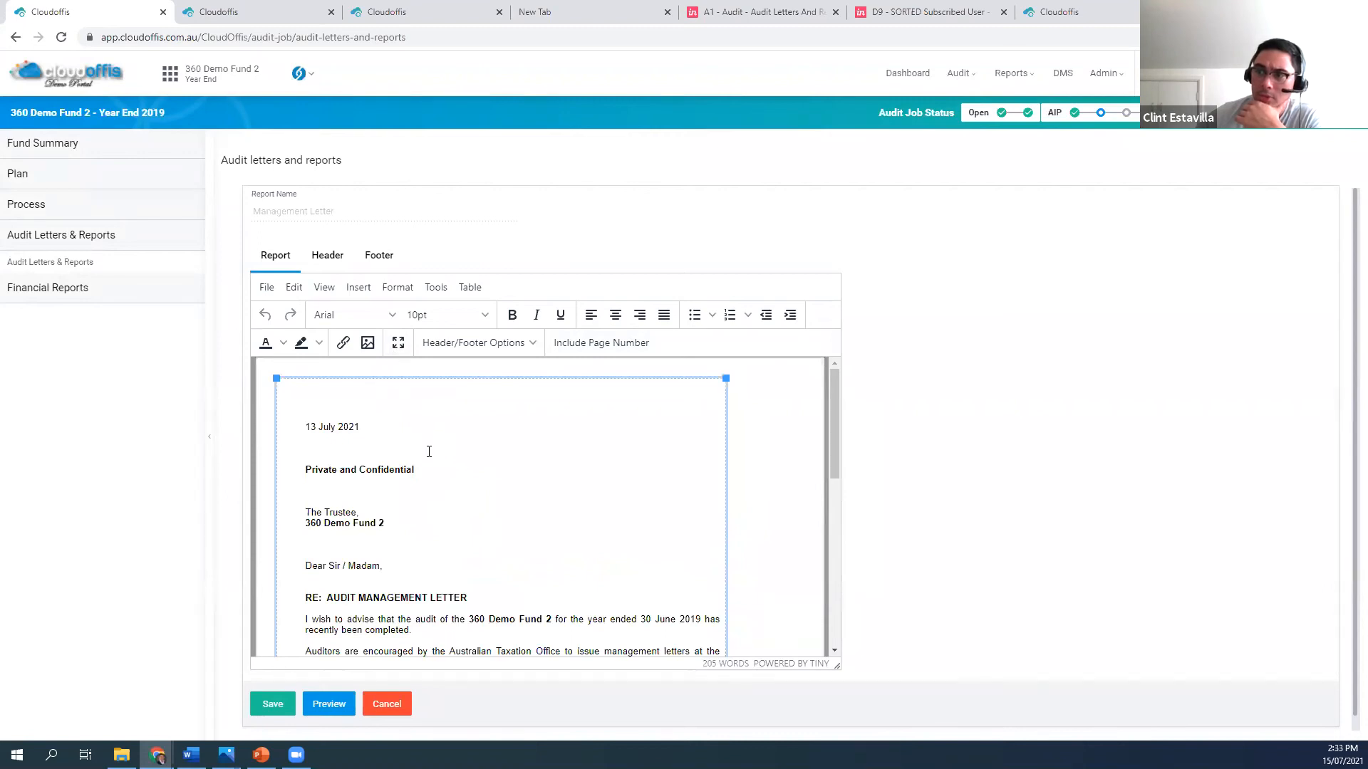
{"action": "scroll", "coordinate": [531, 515], "scroll_direction": "down", "scroll_amount": 5}
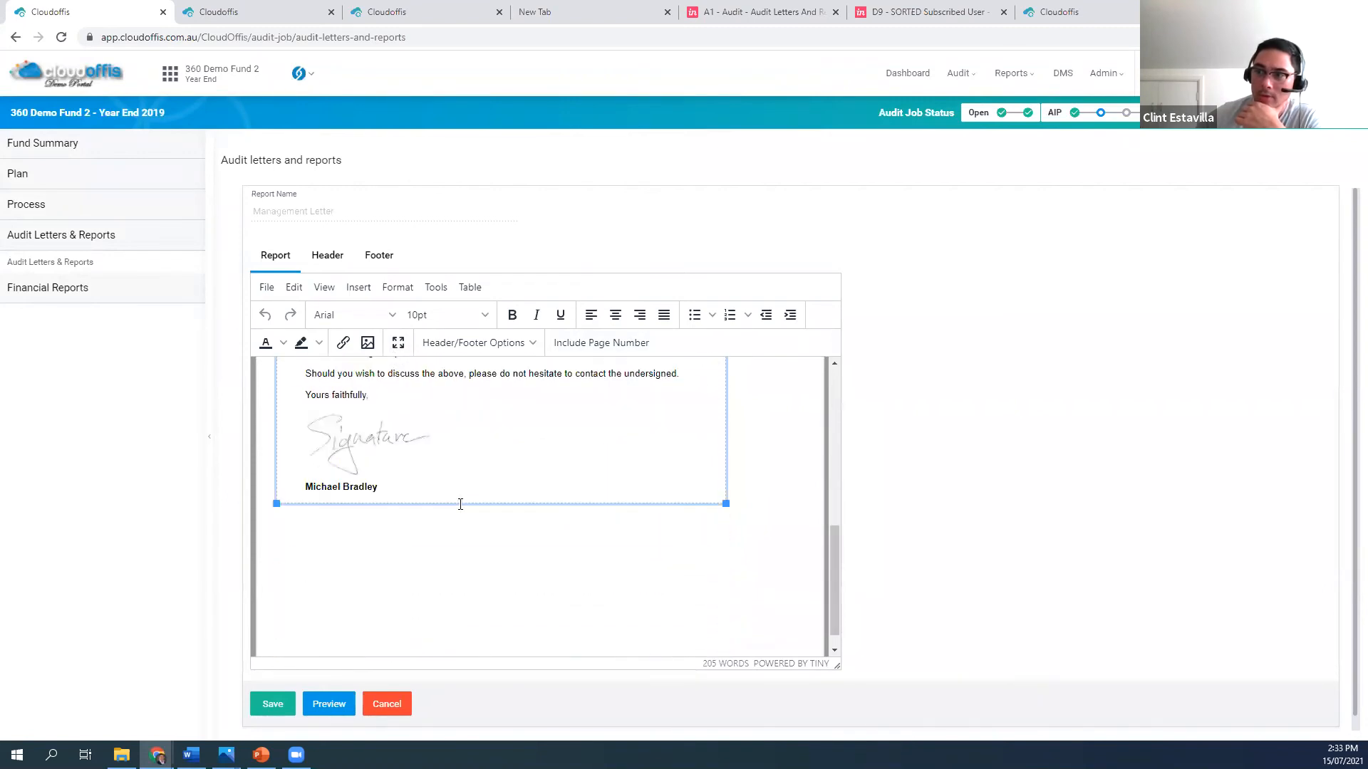
{"action": "scroll", "coordinate": [459, 505], "scroll_direction": "up", "scroll_amount": 2}
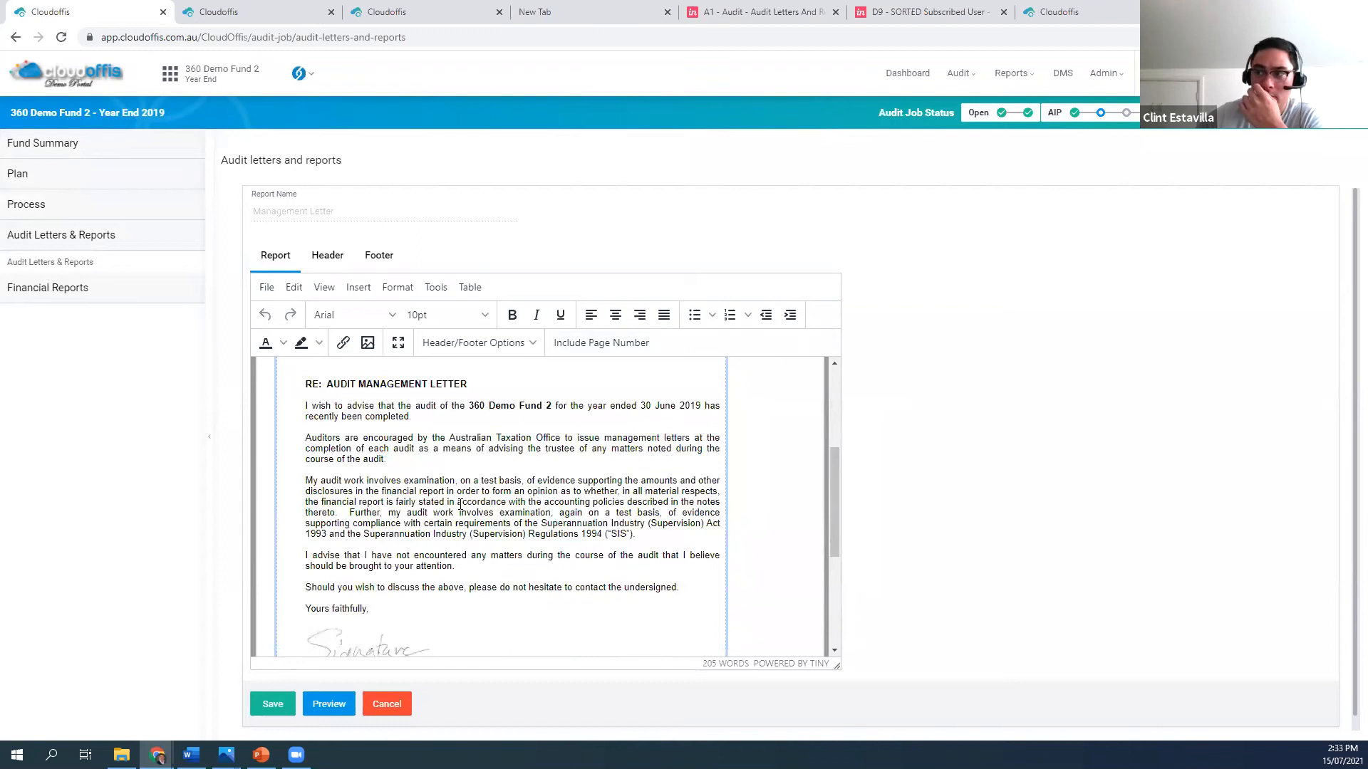
{"action": "scroll", "coordinate": [461, 505], "scroll_direction": "up", "scroll_amount": 3}
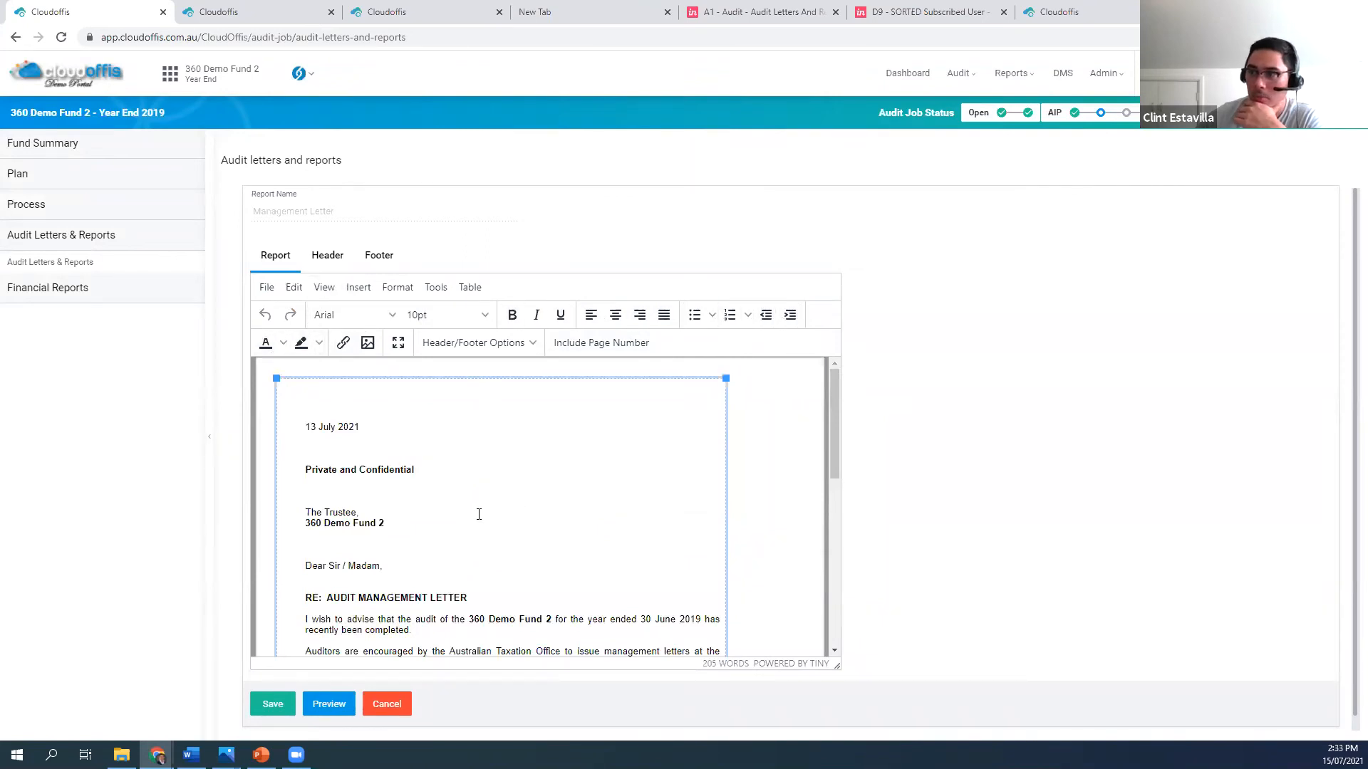
{"action": "scroll", "coordinate": [479, 514], "scroll_direction": "down", "scroll_amount": 3}
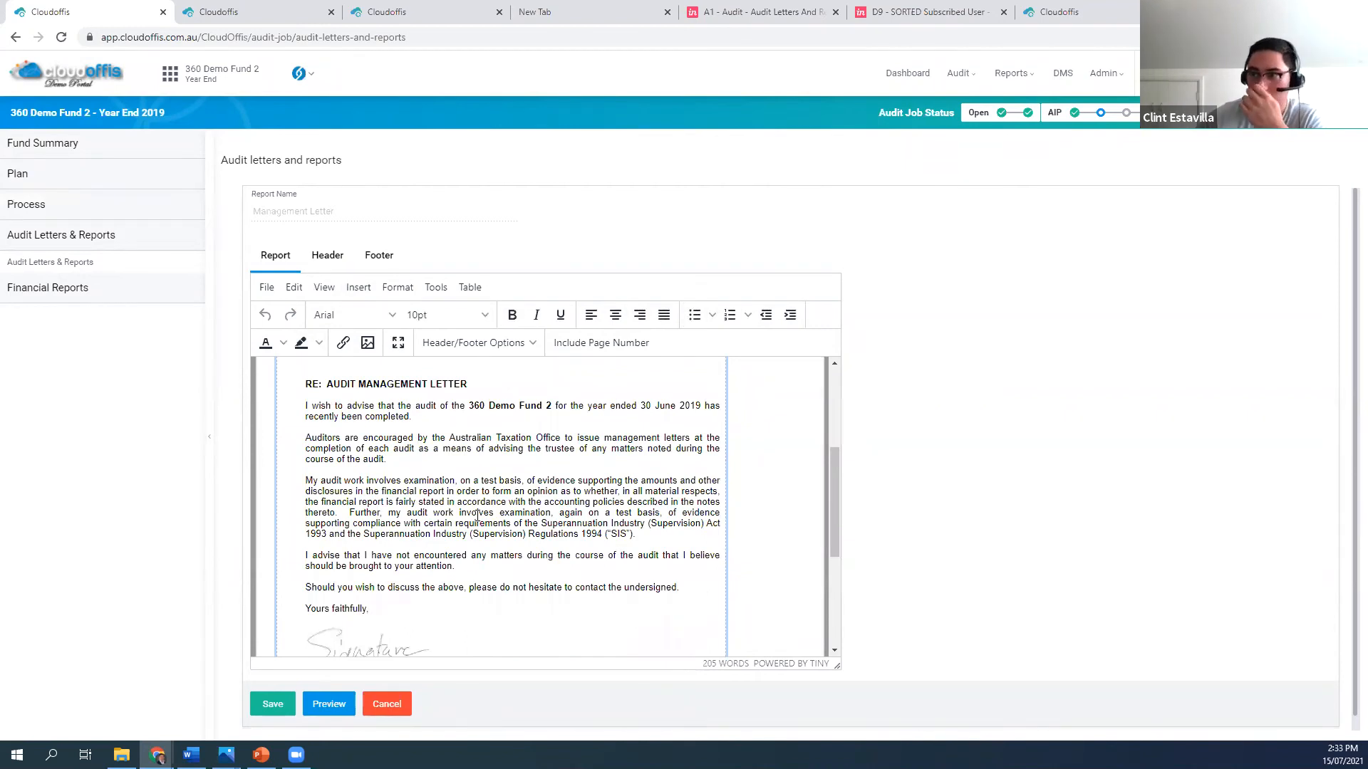
{"action": "left_click", "coordinate": [391, 711]}
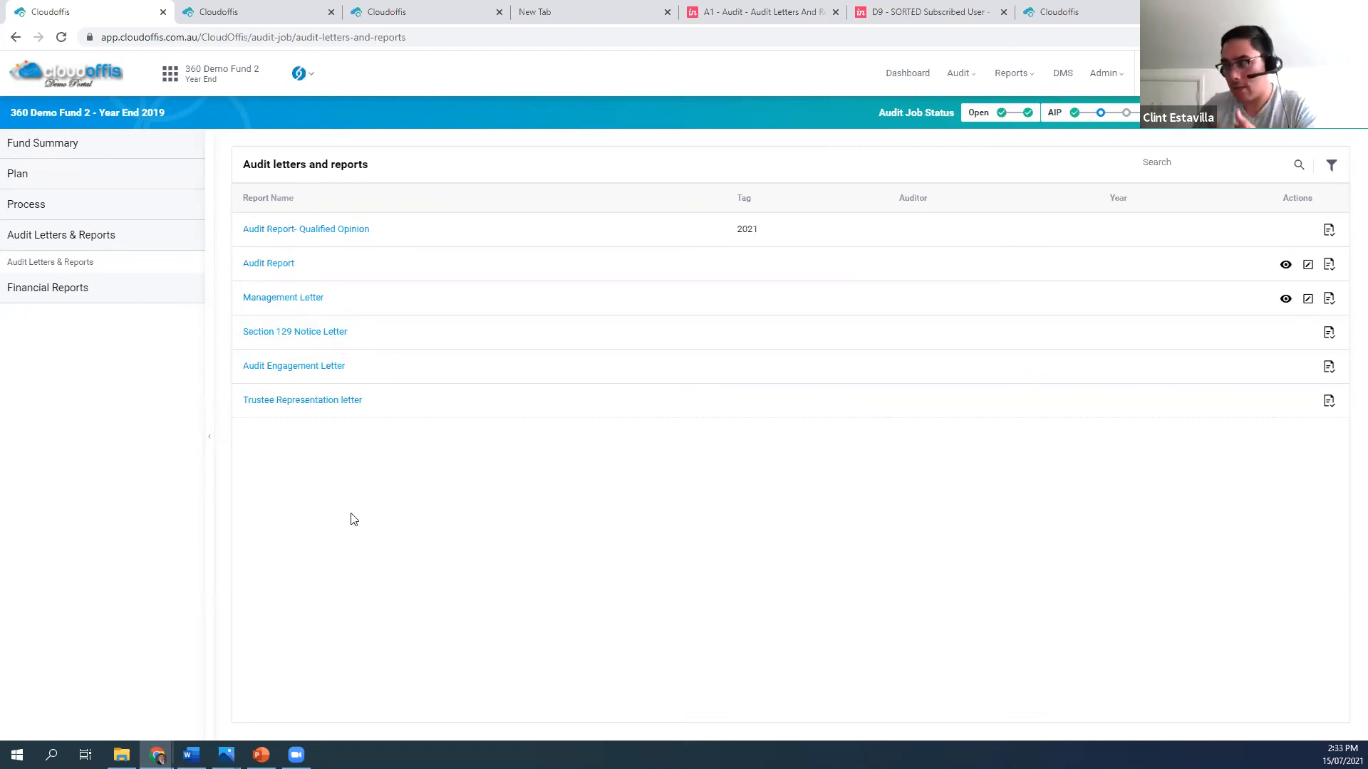
In the QA portal, open the audit documents of Example 3 Superannuation Fund and download Sample Word Document 4 to edit with MS Office
{"action": "left_click", "coordinate": [1132, 13]}
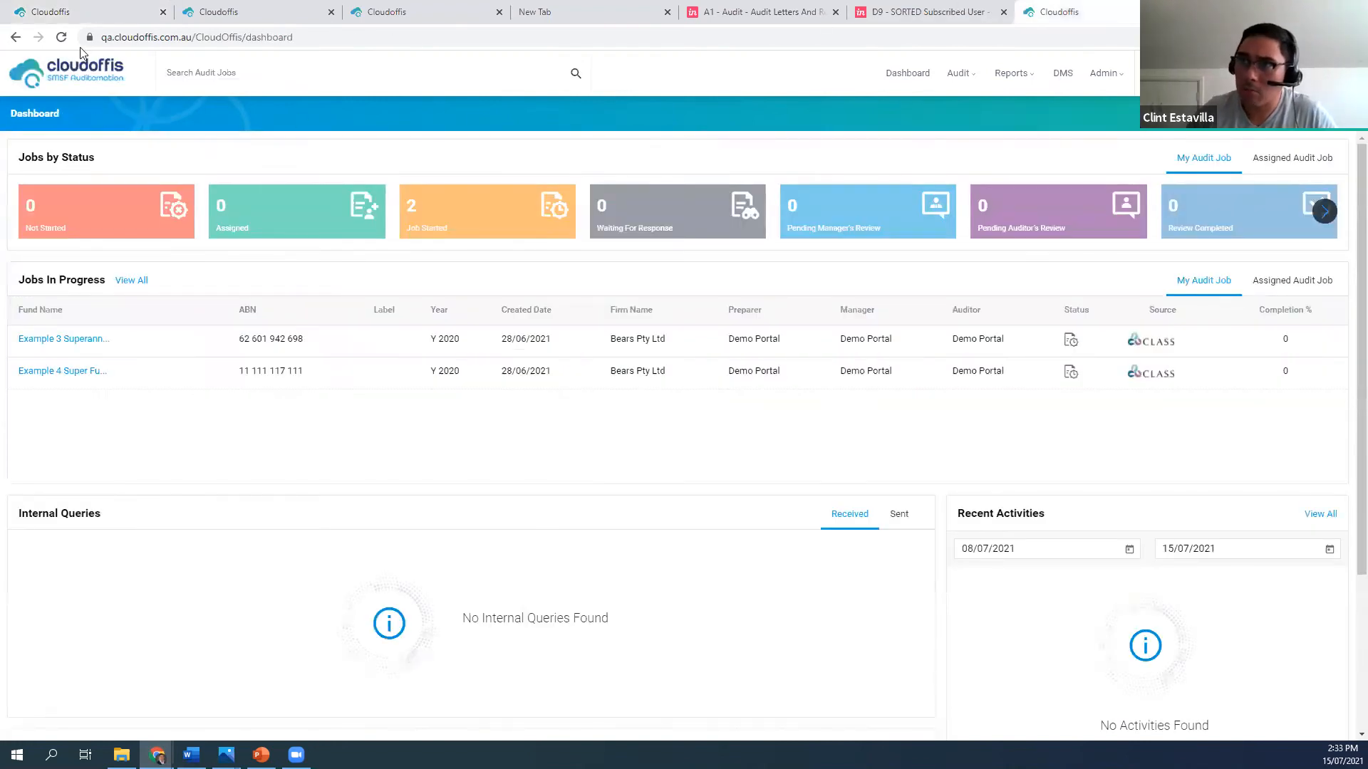
{"action": "left_click", "coordinate": [89, 339]}
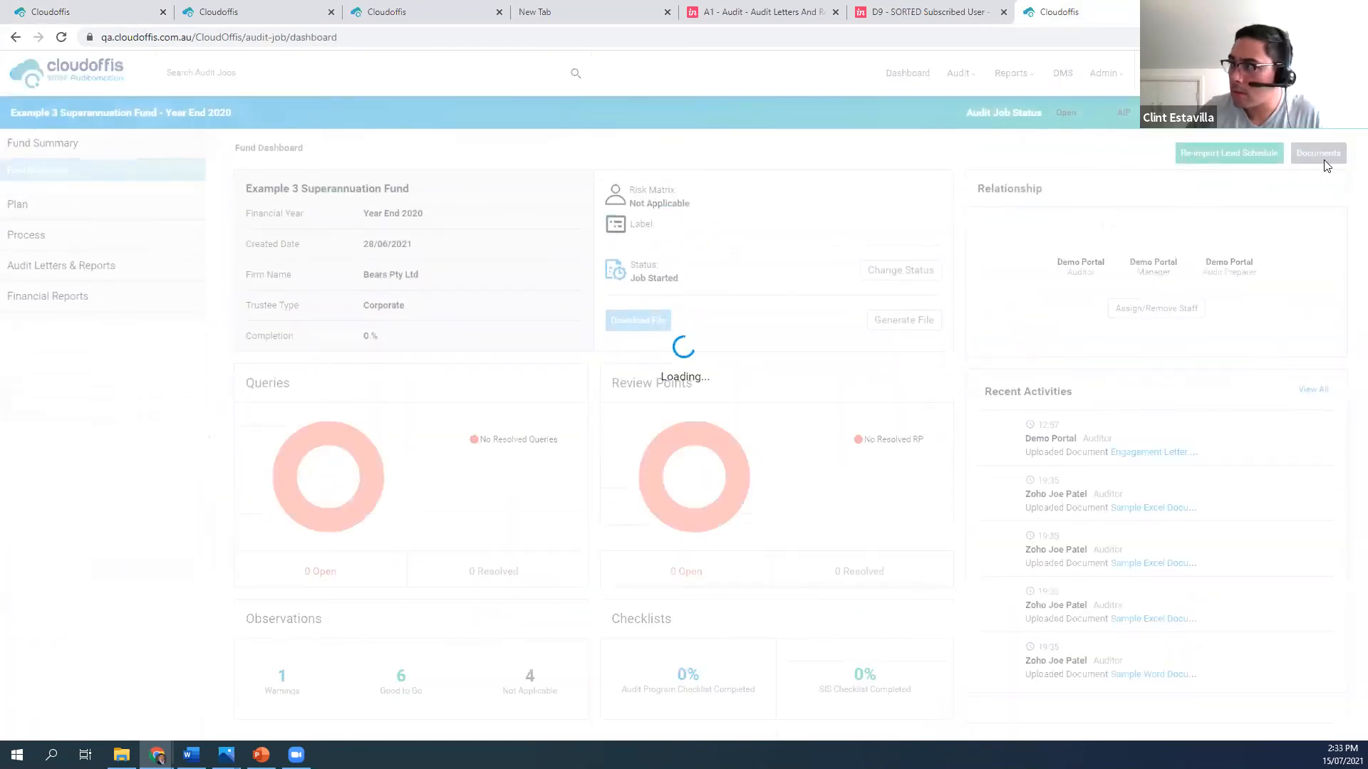
{"action": "left_click", "coordinate": [1318, 153]}
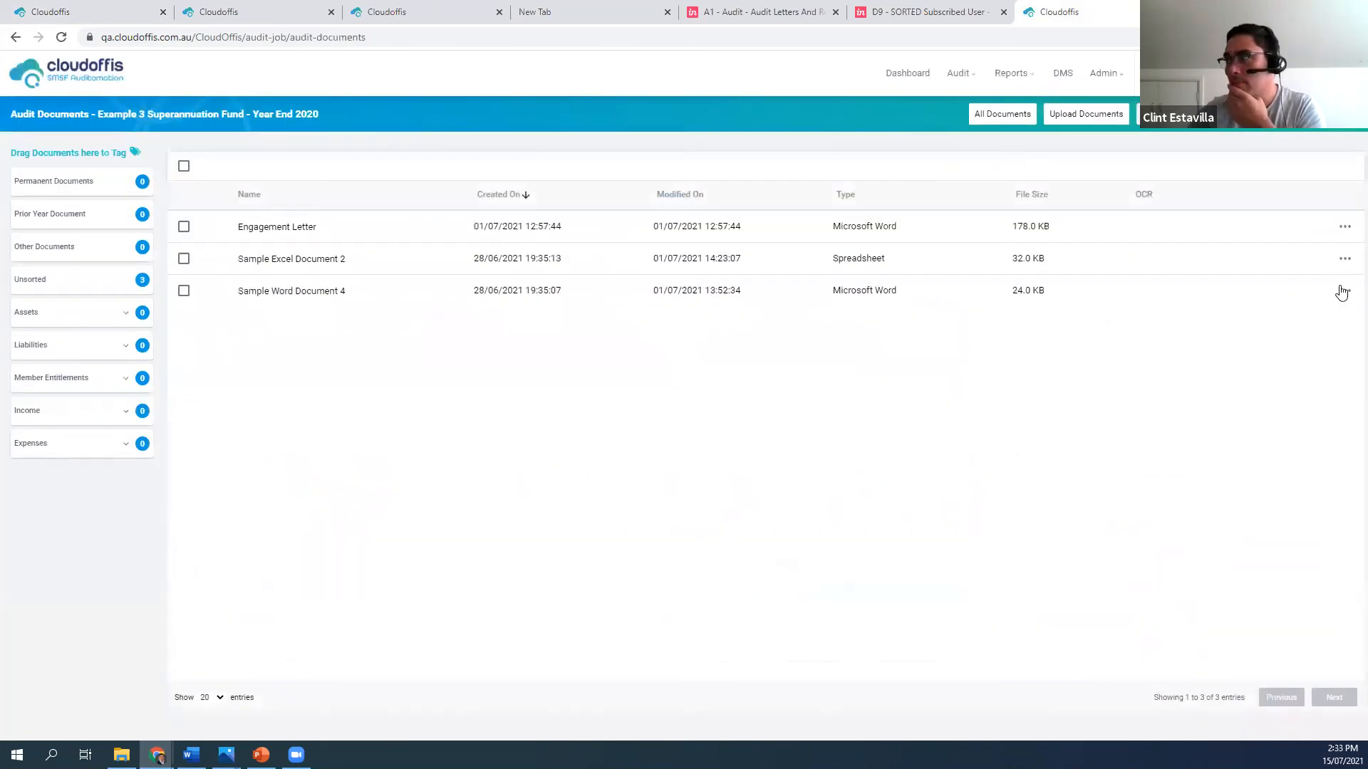
{"action": "left_click", "coordinate": [1342, 291]}
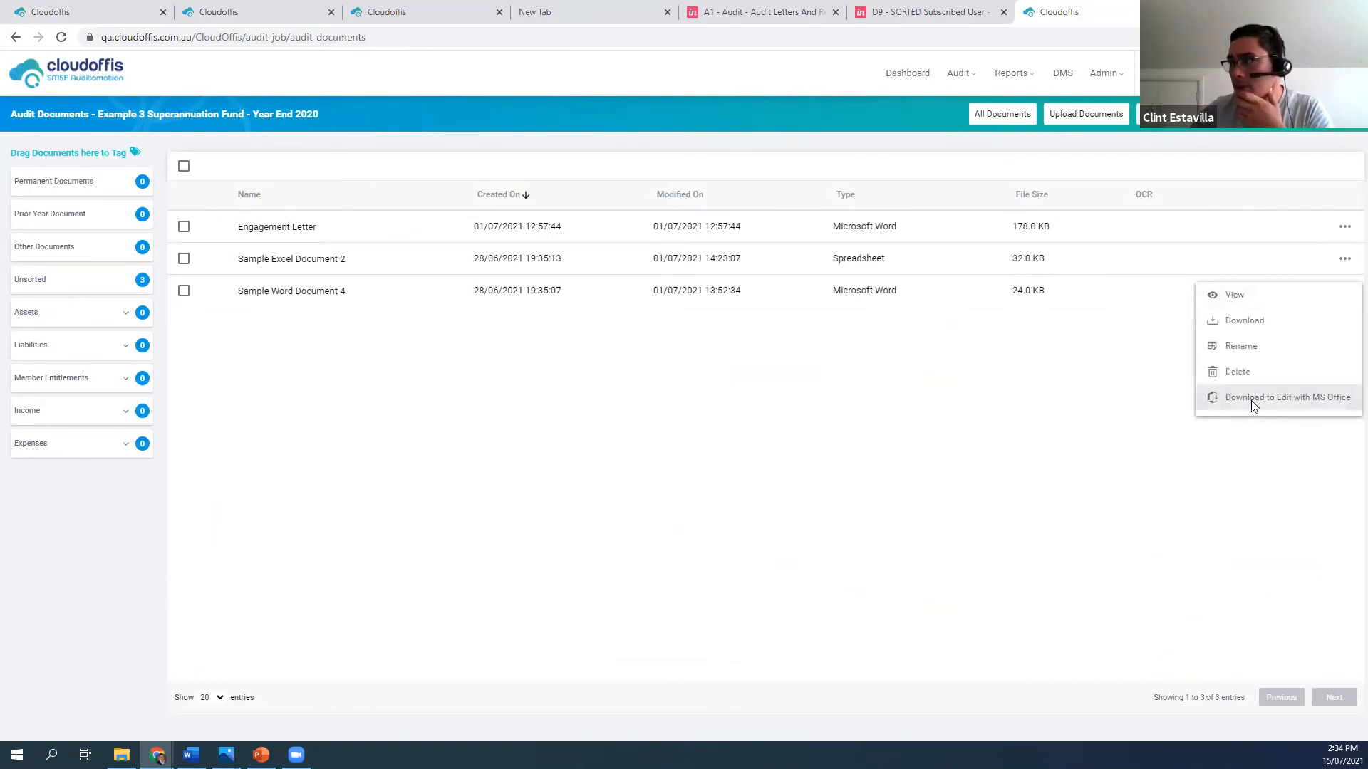
{"action": "left_click", "coordinate": [1252, 401]}
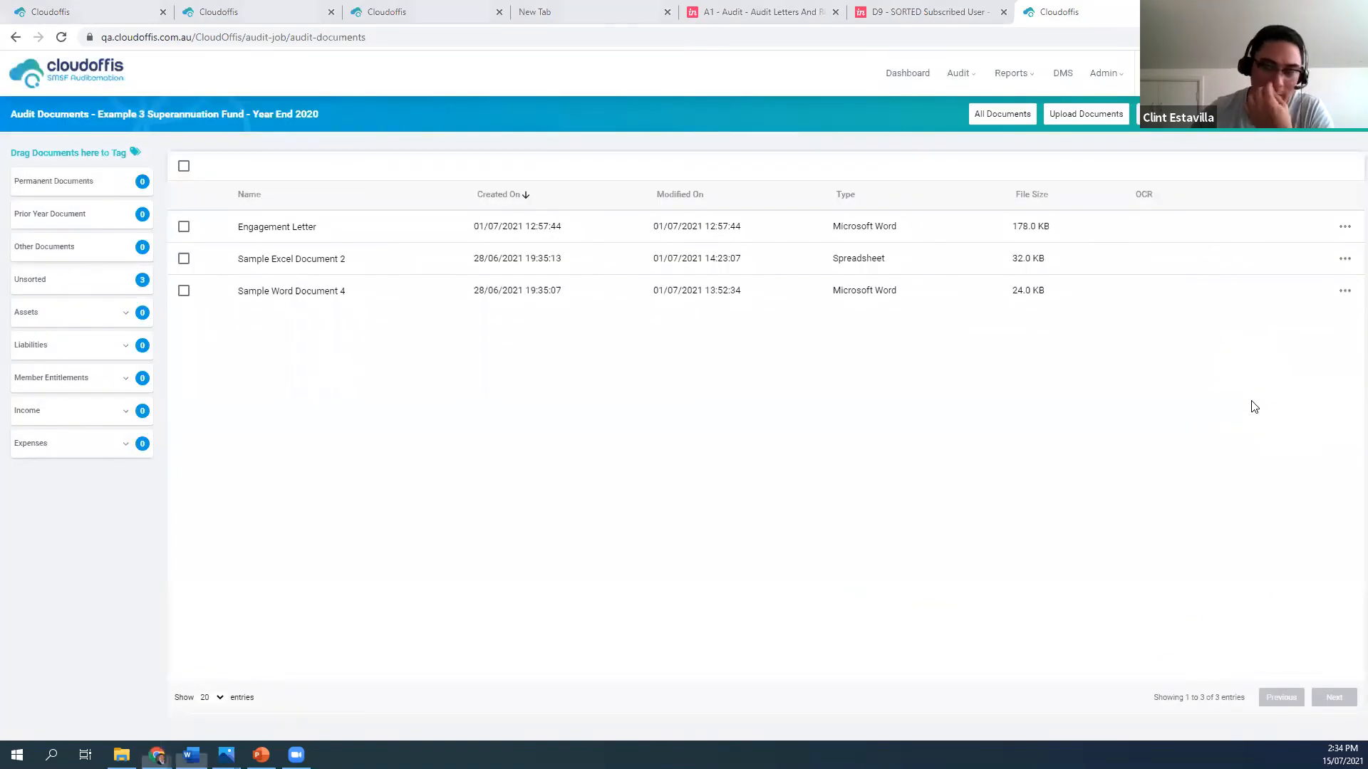
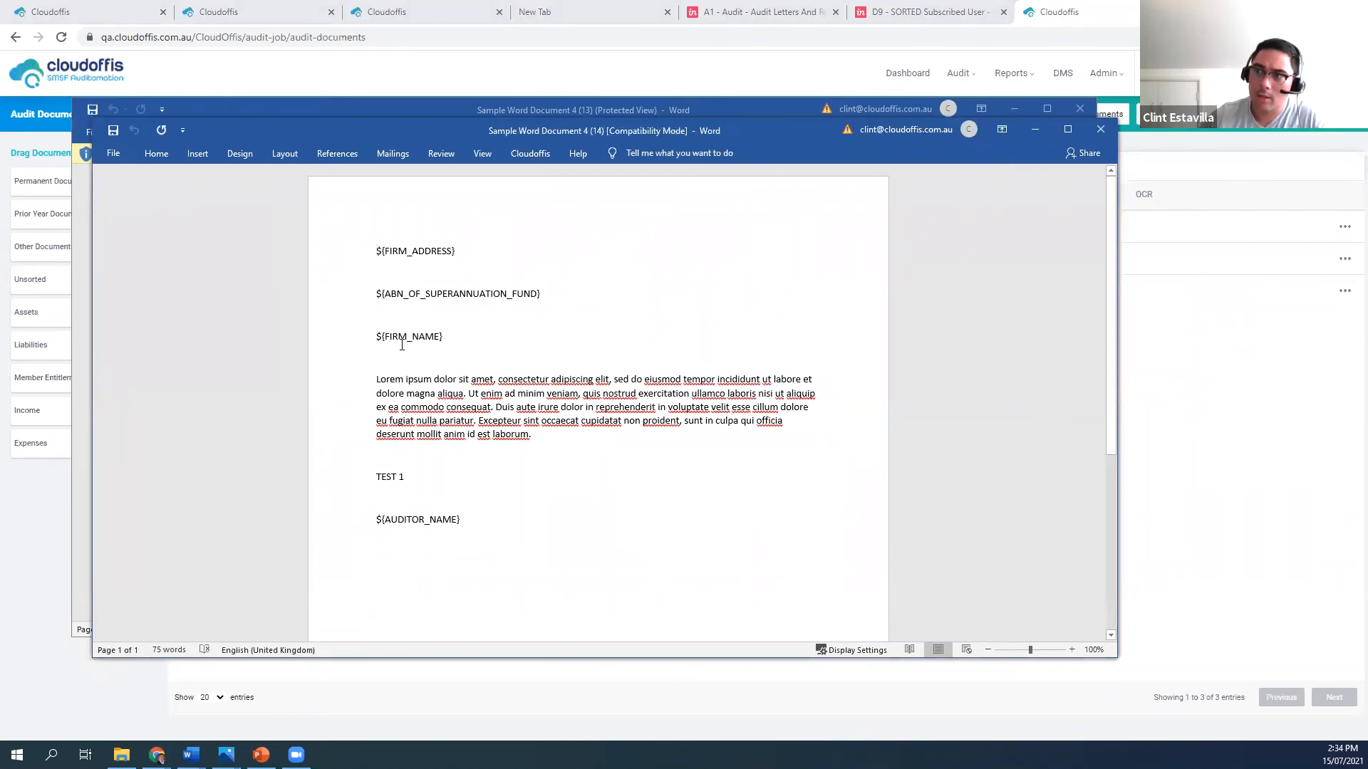
Look through the Cloudoffis placeholders available for the Word document without inserting any
{"action": "left_click", "coordinate": [527, 160]}
{"action": "left_click", "coordinate": [118, 203]}
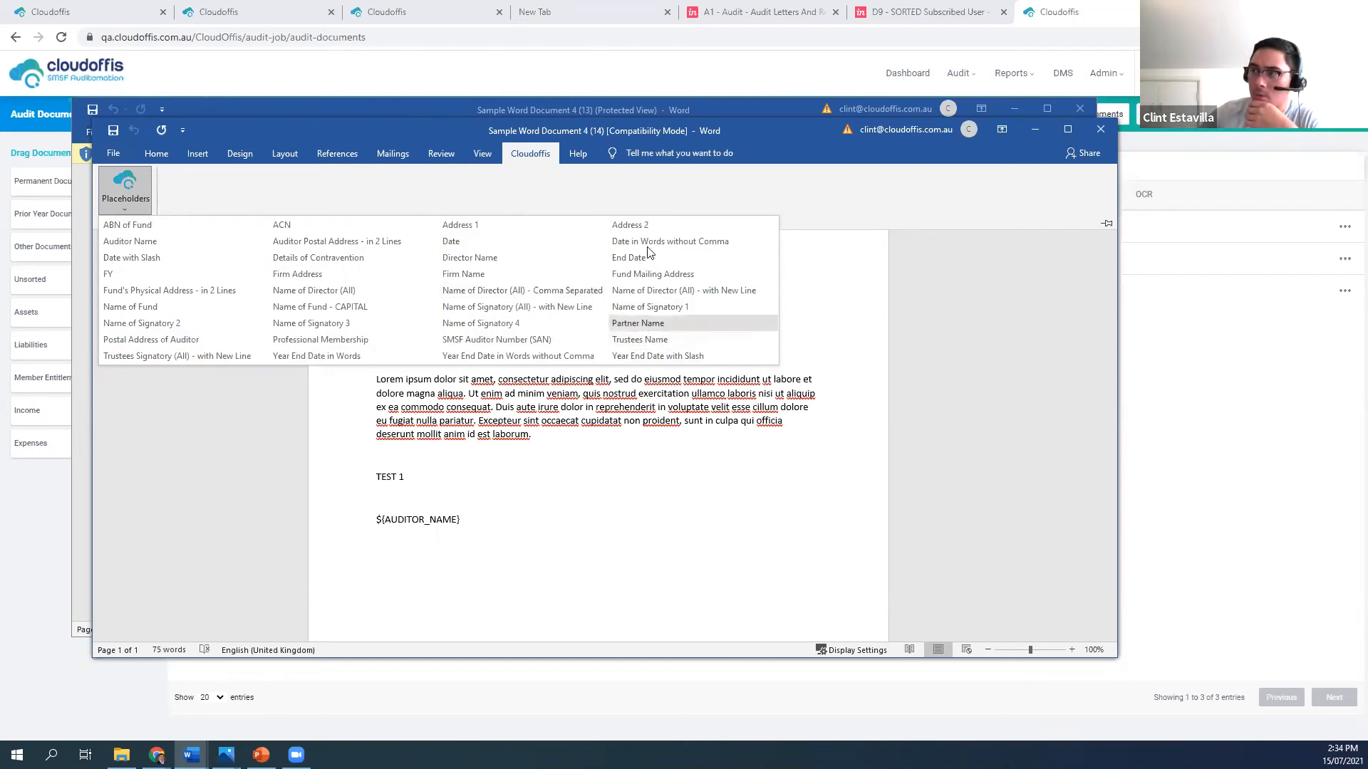
{"action": "left_click", "coordinate": [576, 500]}
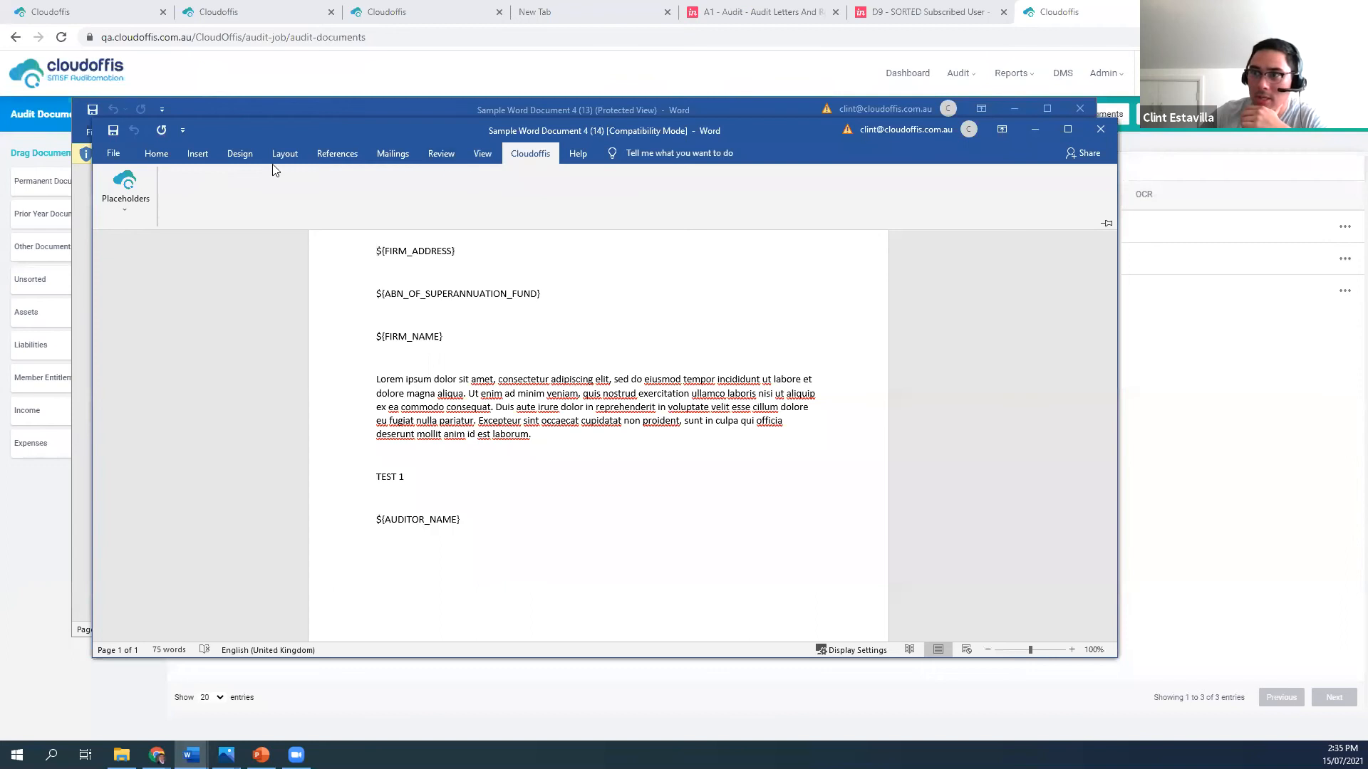
Insert the Management Letter Section quick part at the start of the document, above the FIRM_ADDRESS placeholder, and check the text
{"action": "left_click", "coordinate": [198, 155]}
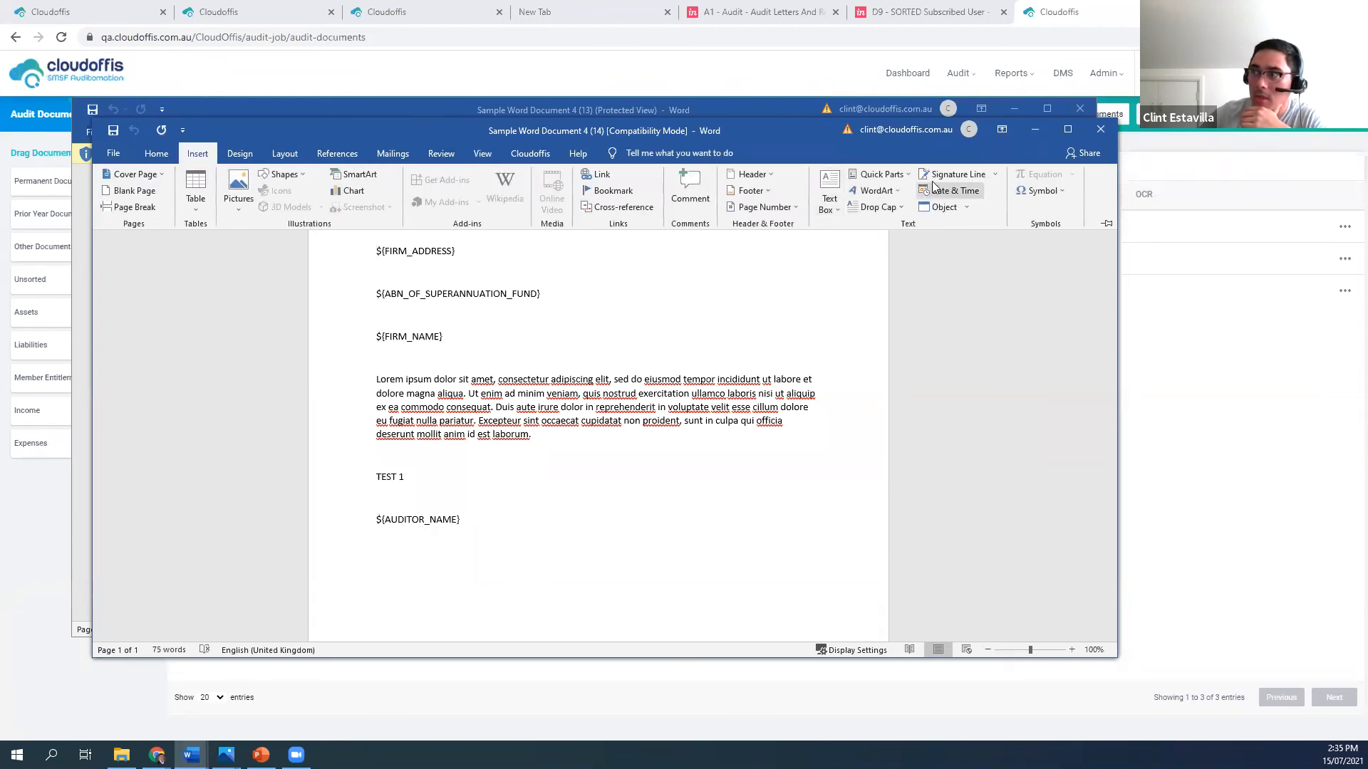
{"action": "left_click", "coordinate": [876, 175]}
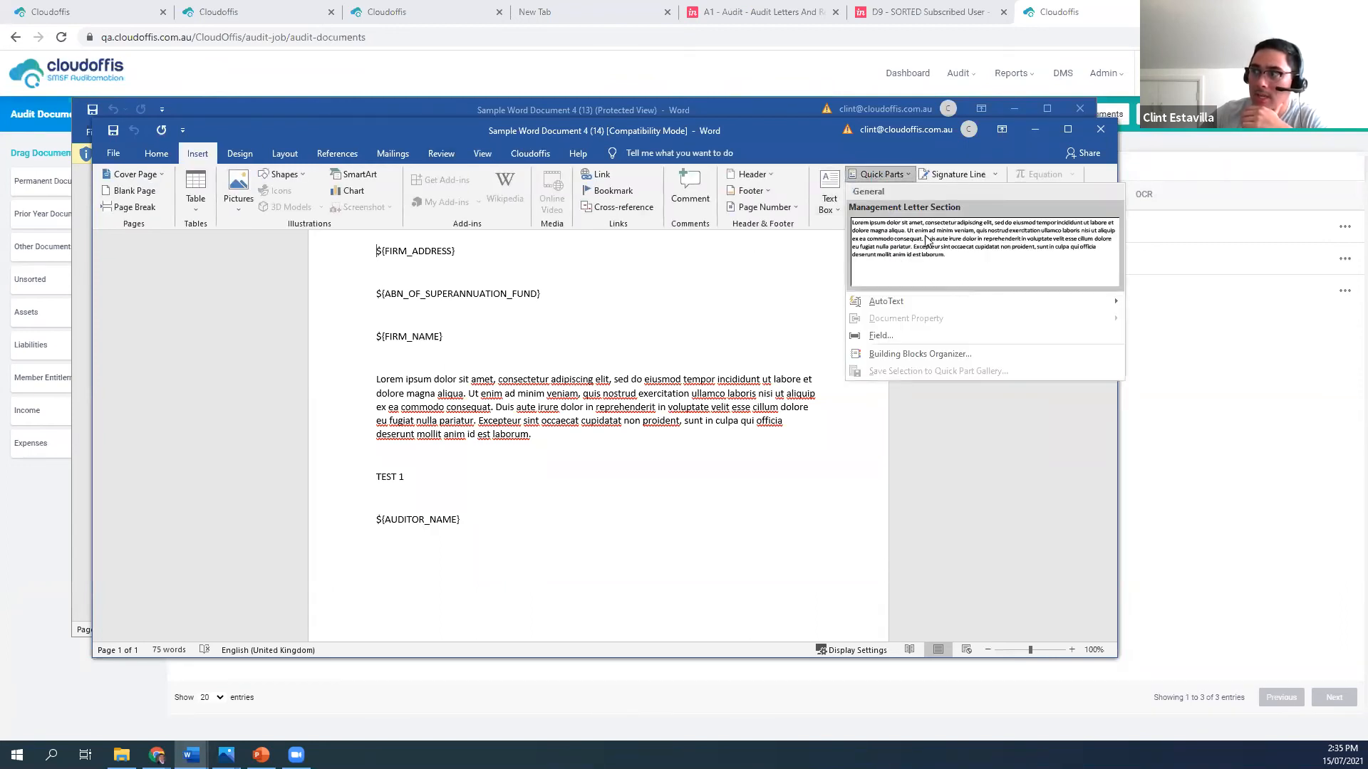
{"action": "left_click", "coordinate": [907, 242]}
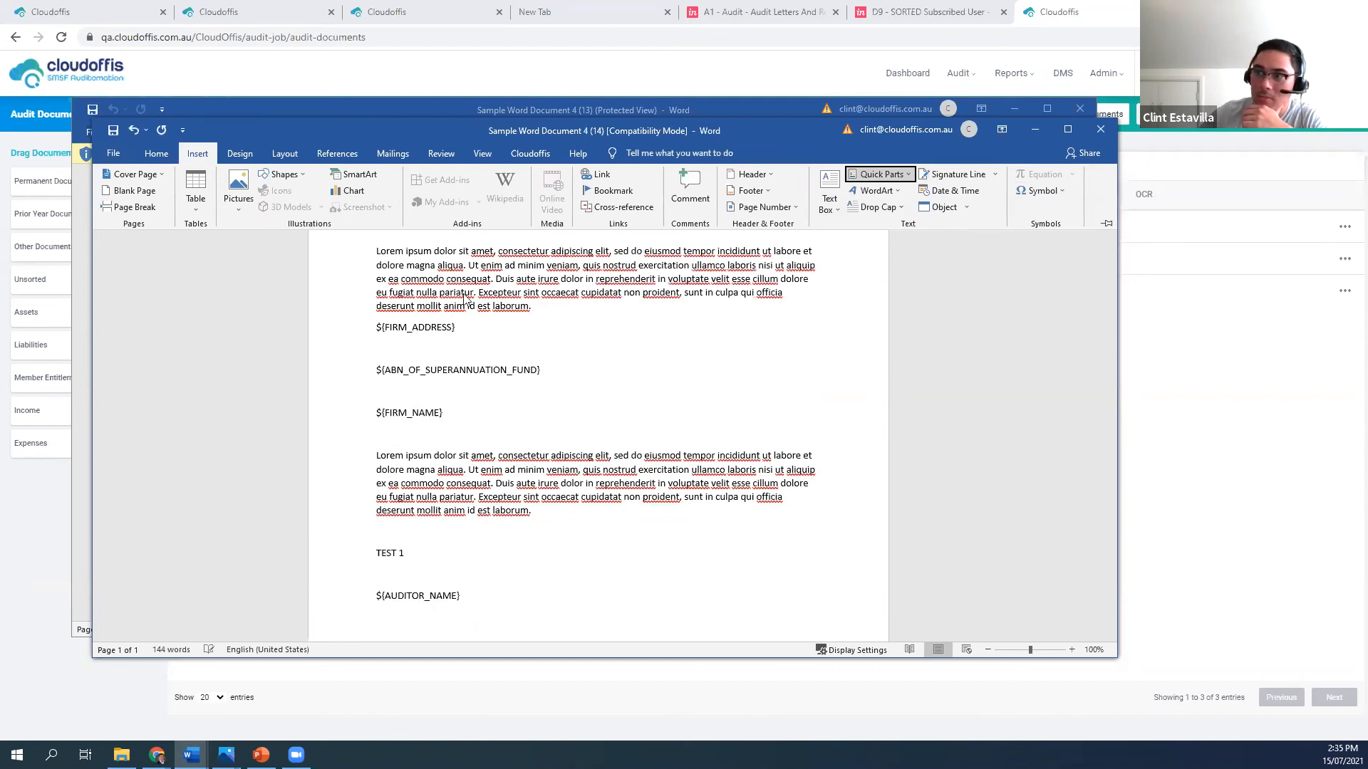
{"action": "scroll", "coordinate": [463, 300], "scroll_direction": "down", "scroll_amount": 3}
{"action": "scroll", "coordinate": [486, 306], "scroll_direction": "up", "scroll_amount": 3}
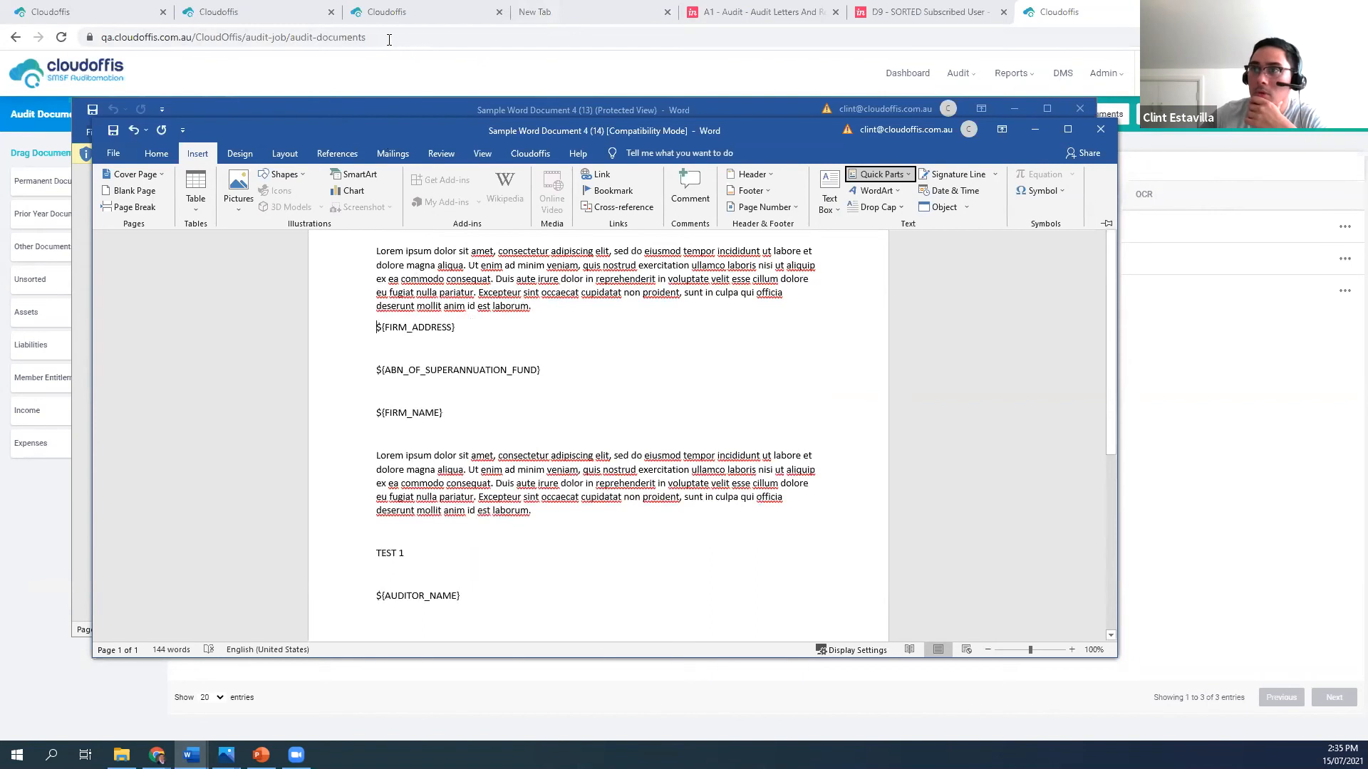
Switch back to 360 Demo Fund 2 in the browser and view the fund's open review points from the Fund Dashboard
{"action": "left_click", "coordinate": [82, 17]}
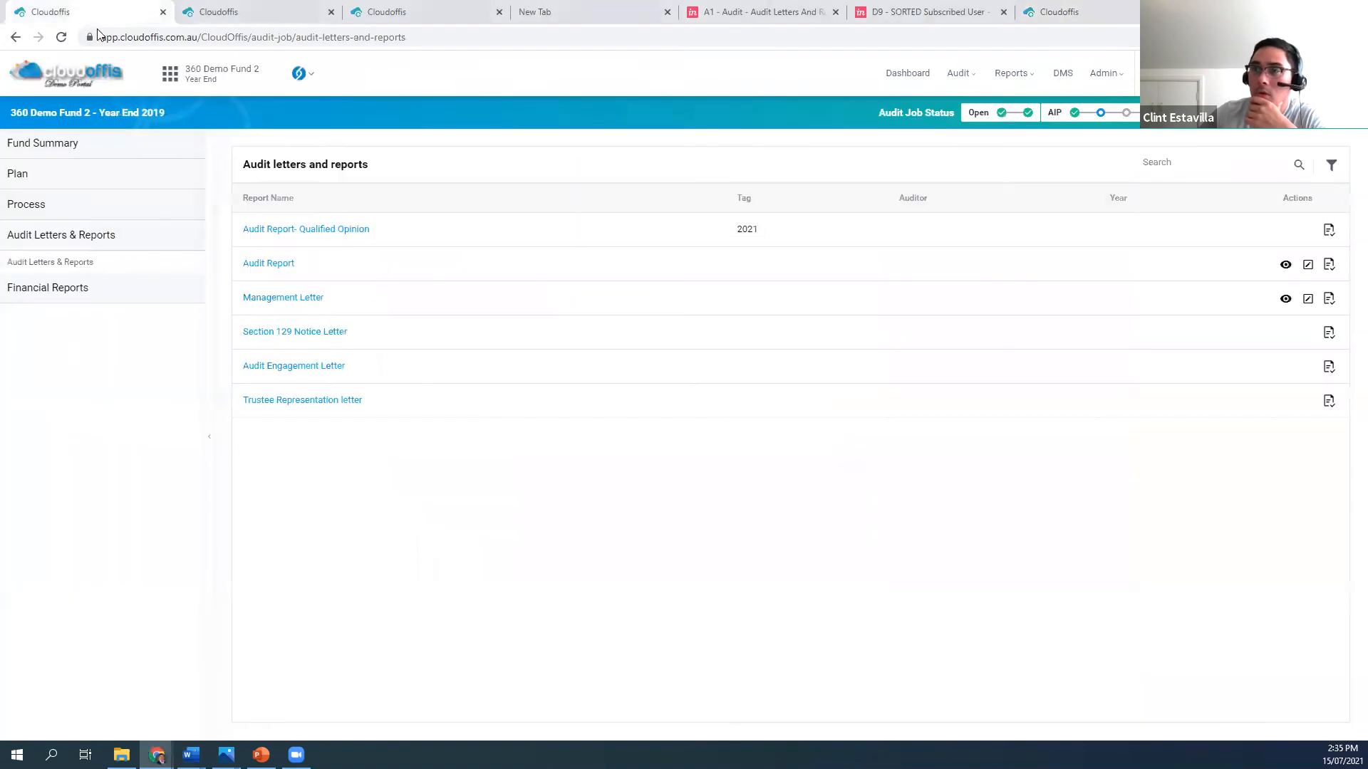
{"action": "left_click", "coordinate": [15, 37]}
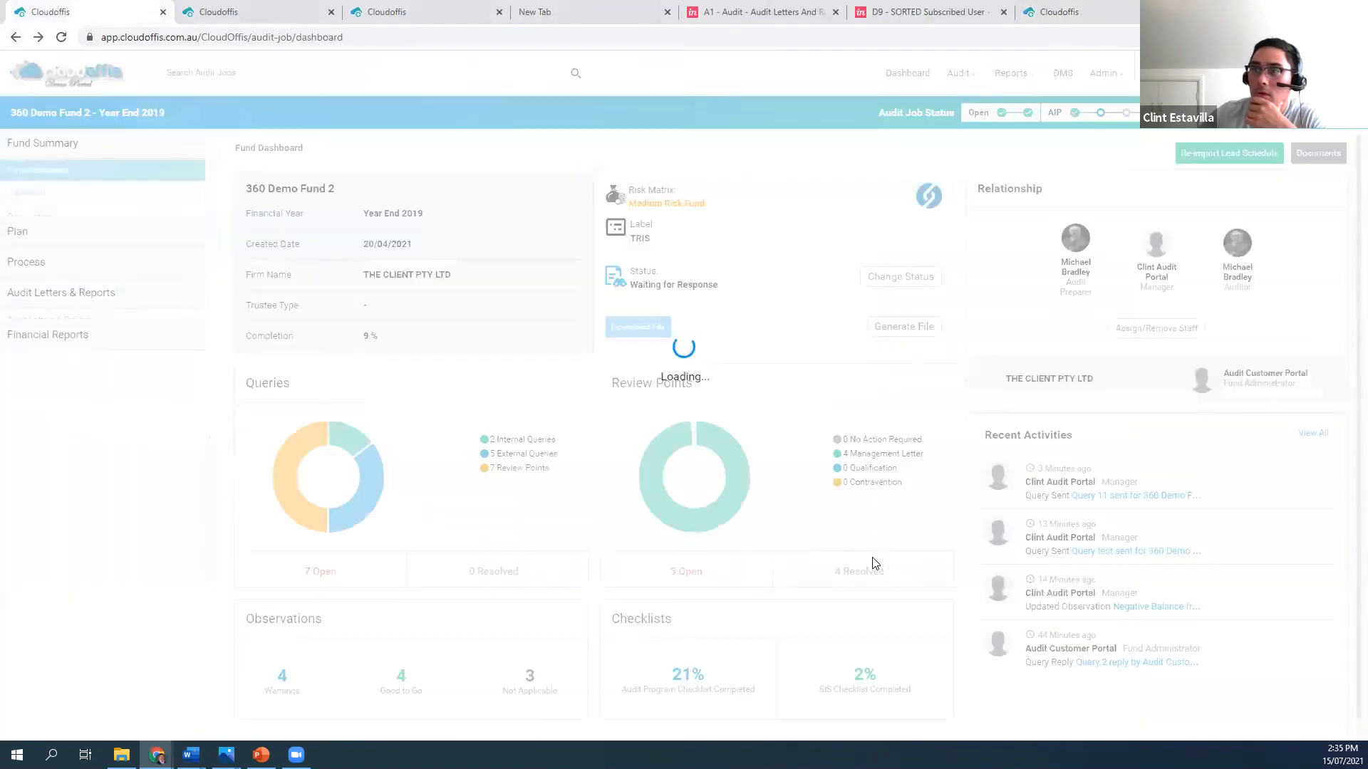
{"action": "left_click", "coordinate": [687, 572]}
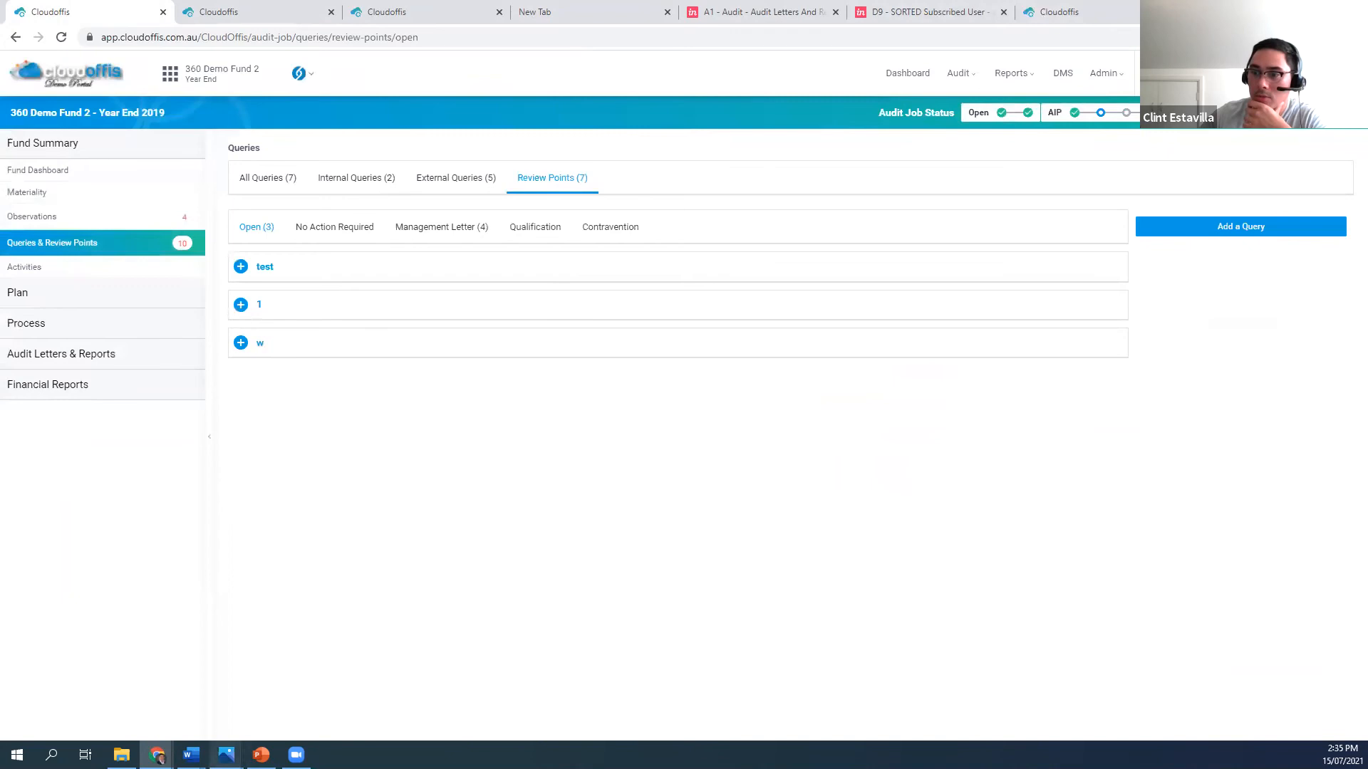
Return to Sample Word Document 4 (14) in Word and close it, saving and uploading the changes to Cloudoffis
{"action": "mouse_move", "coordinate": [190, 754]}
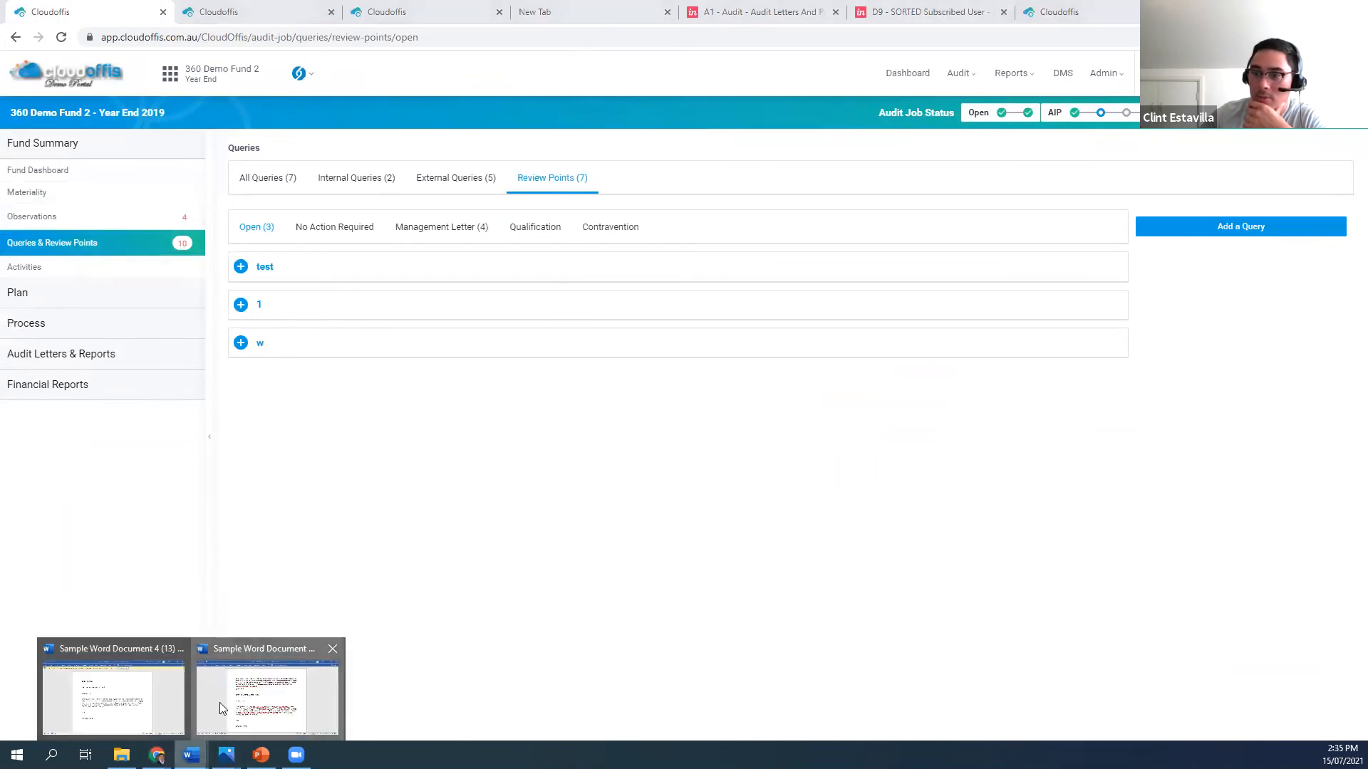
{"action": "left_click", "coordinate": [219, 703]}
{"action": "scroll", "coordinate": [495, 470], "scroll_direction": "down", "scroll_amount": 2}
{"action": "scroll", "coordinate": [494, 470], "scroll_direction": "up", "scroll_amount": 2}
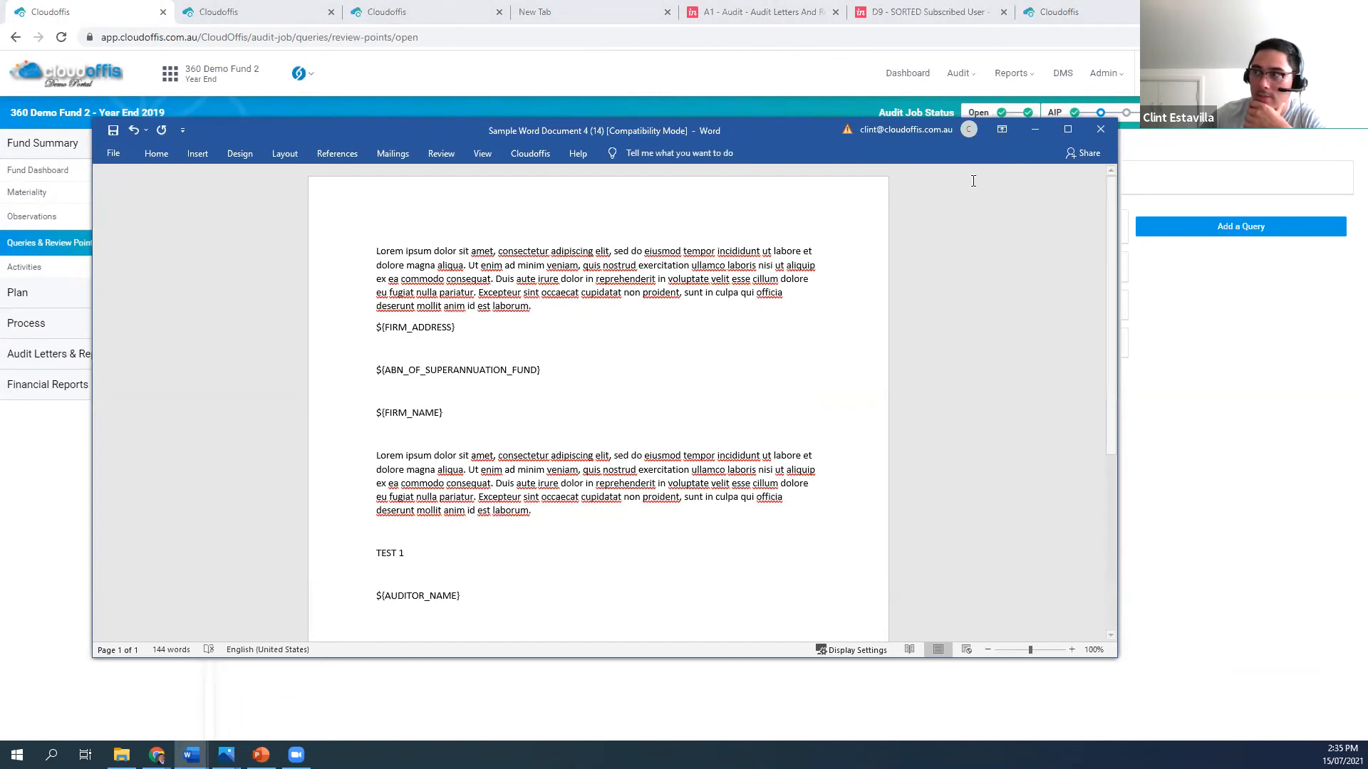
{"action": "left_click", "coordinate": [1101, 129]}
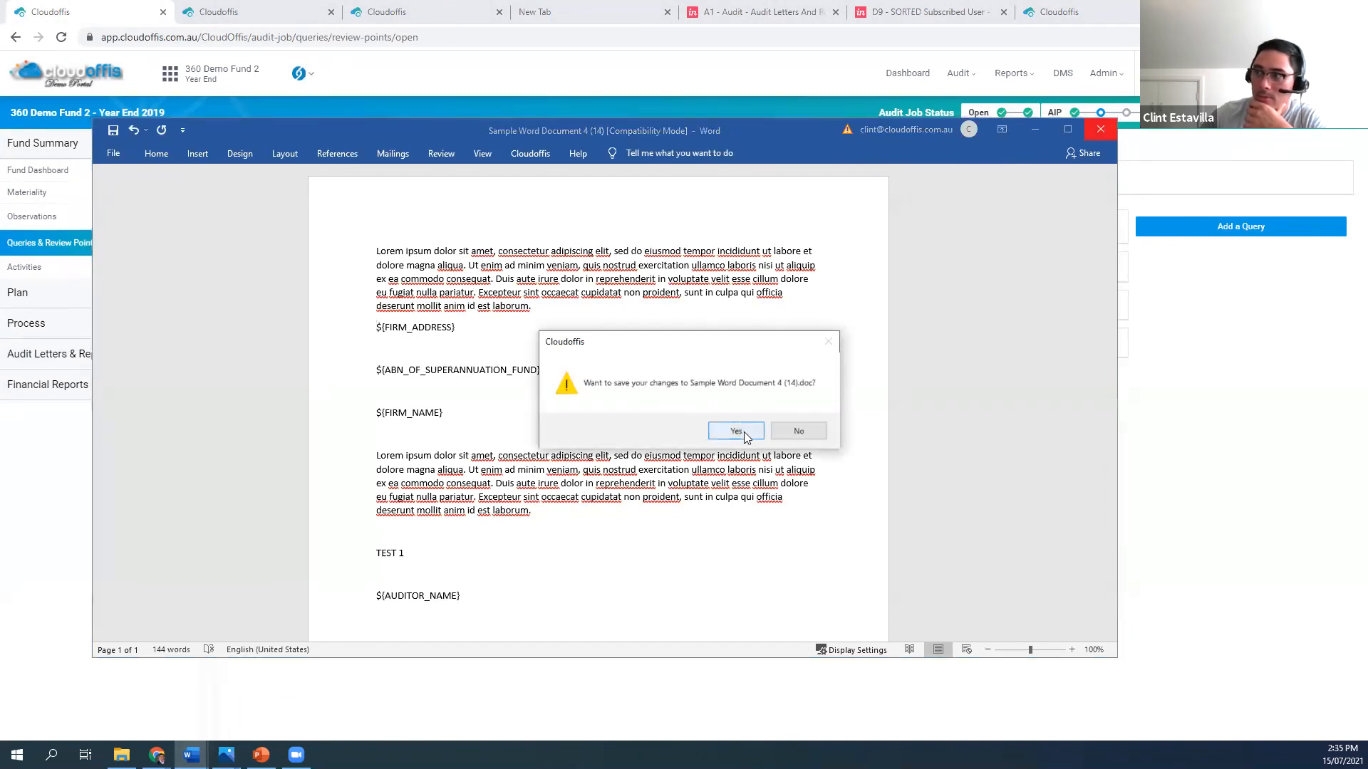
{"action": "left_click", "coordinate": [743, 431]}
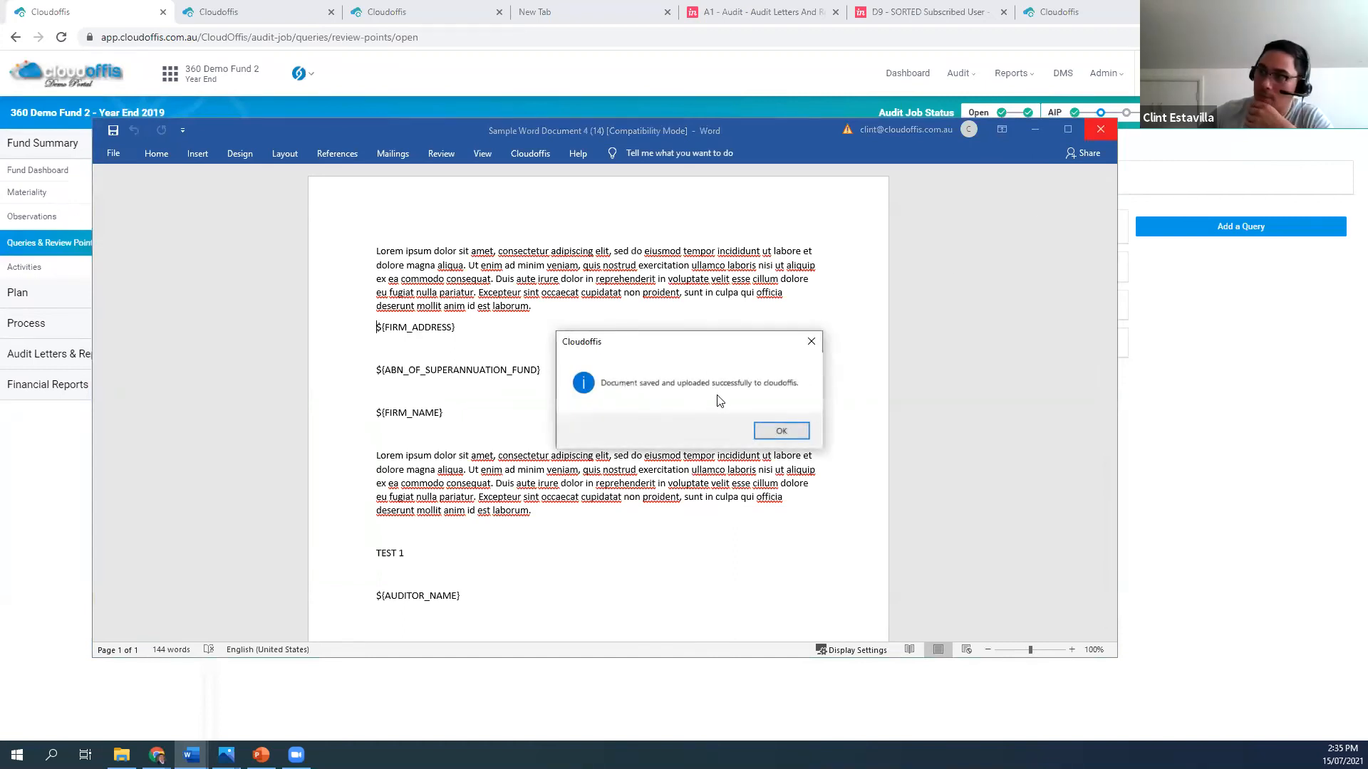
{"action": "left_click", "coordinate": [781, 432]}
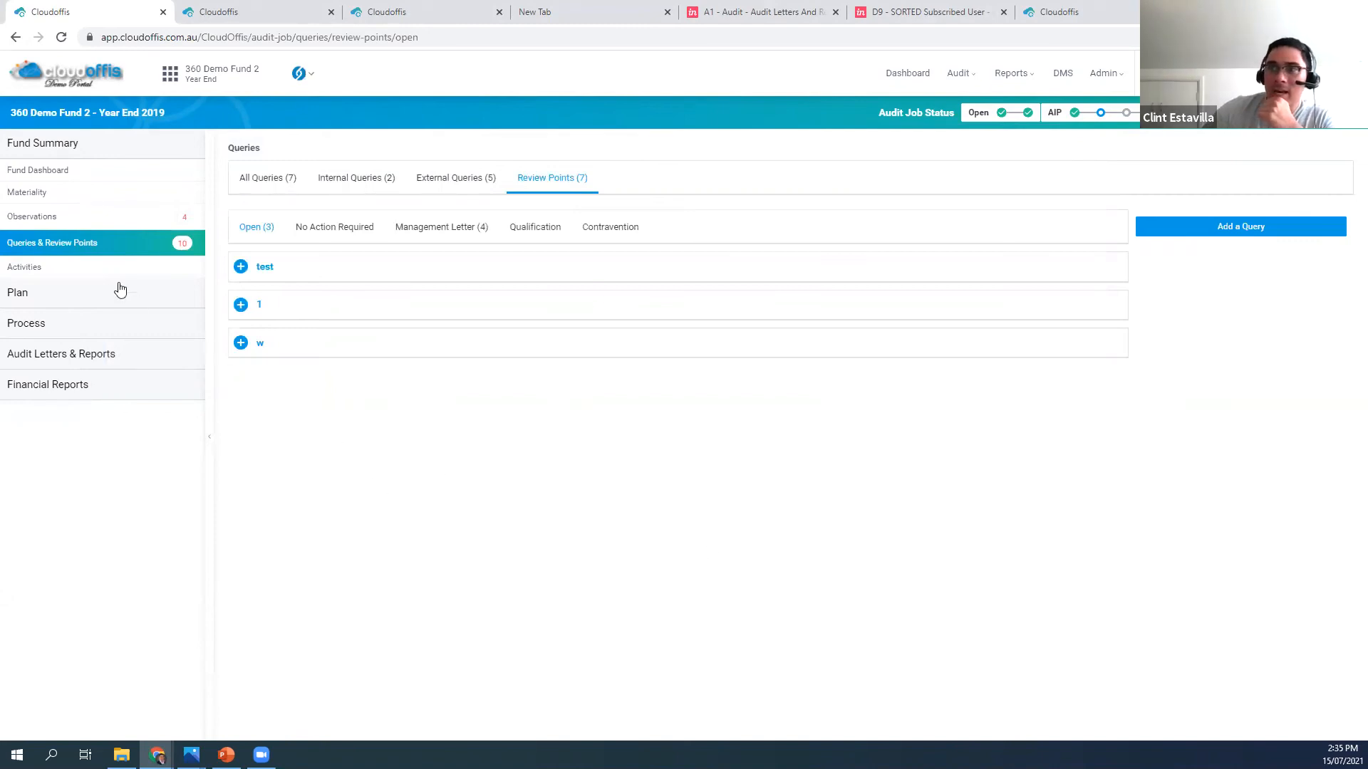
Generate the audit file from the Fund Dashboard with Review Points, Risk Matrix and Materiality, excluding Internal Queries and External Queries
{"action": "left_click", "coordinate": [45, 168]}
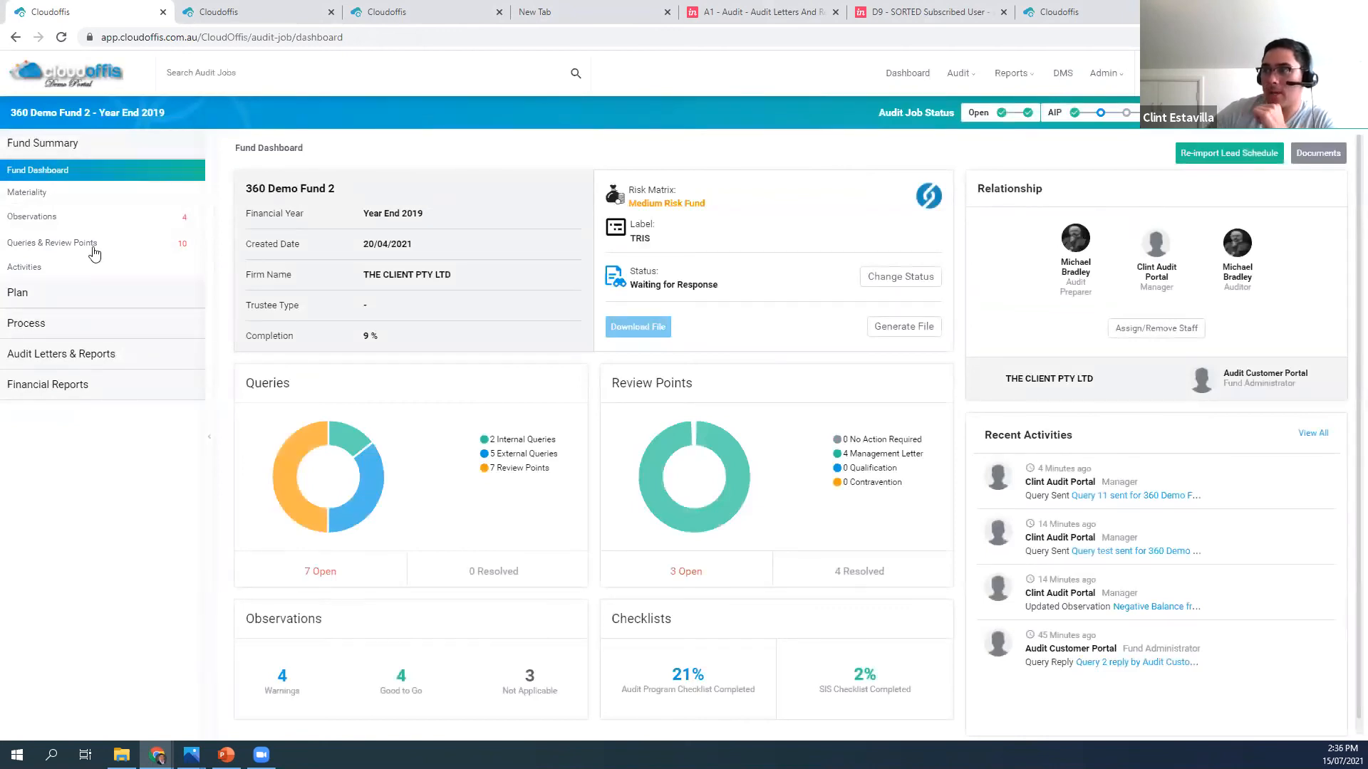
{"action": "left_click", "coordinate": [905, 334]}
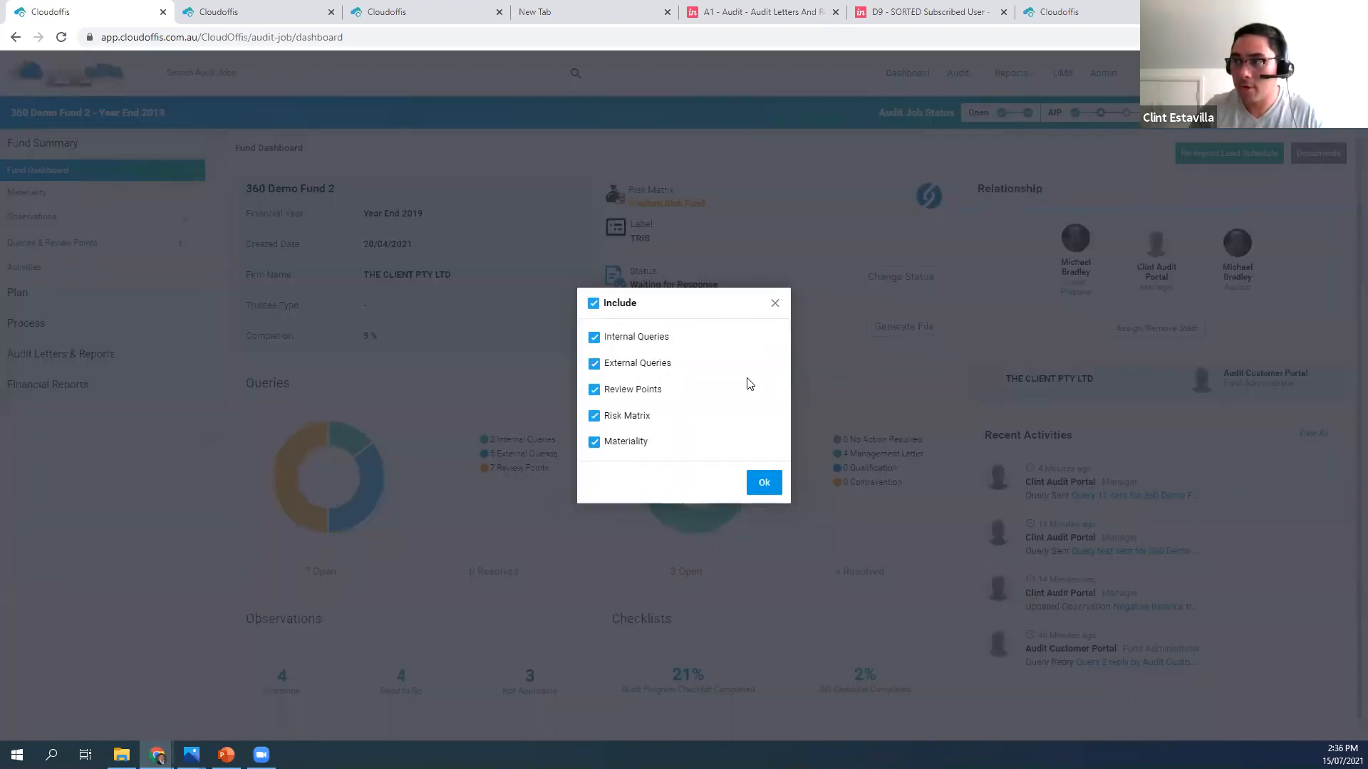
{"action": "left_click", "coordinate": [594, 363]}
{"action": "left_click", "coordinate": [594, 337]}
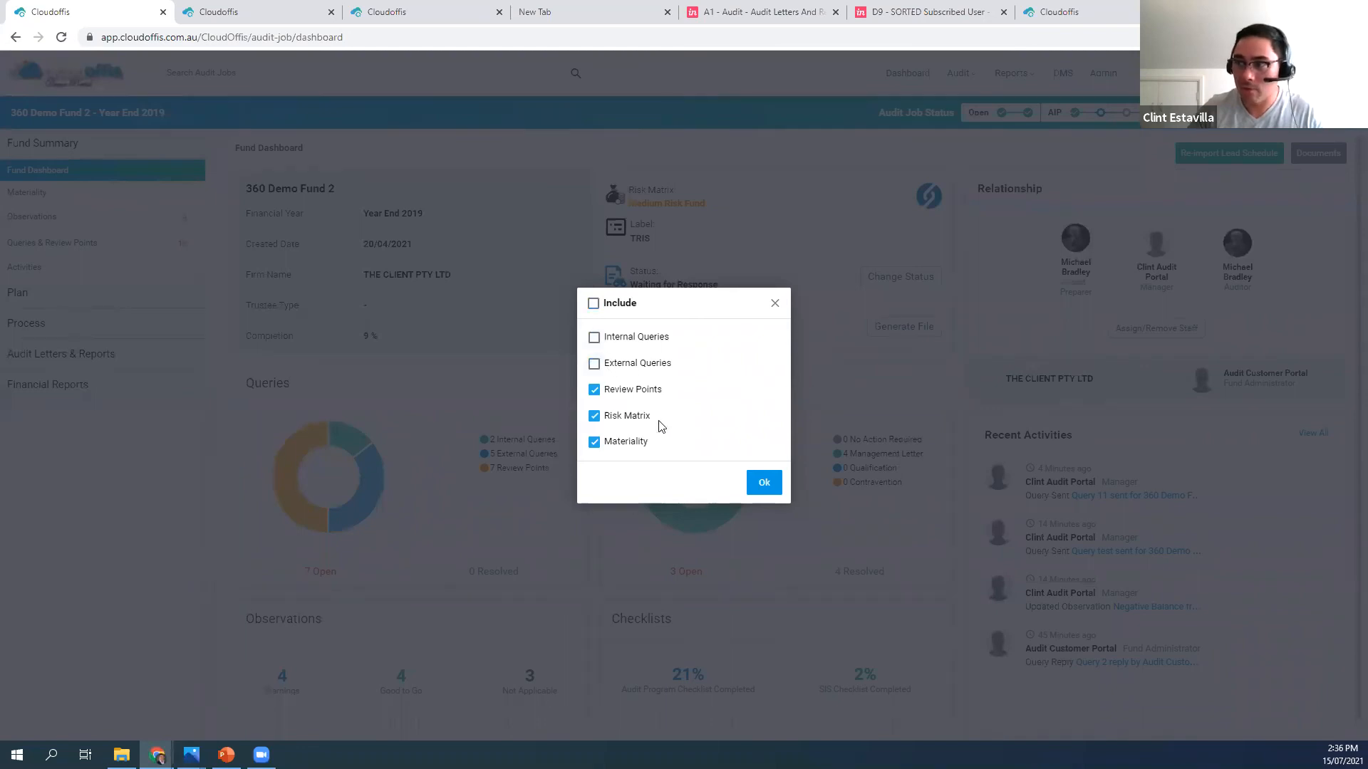
{"action": "left_click", "coordinate": [762, 480]}
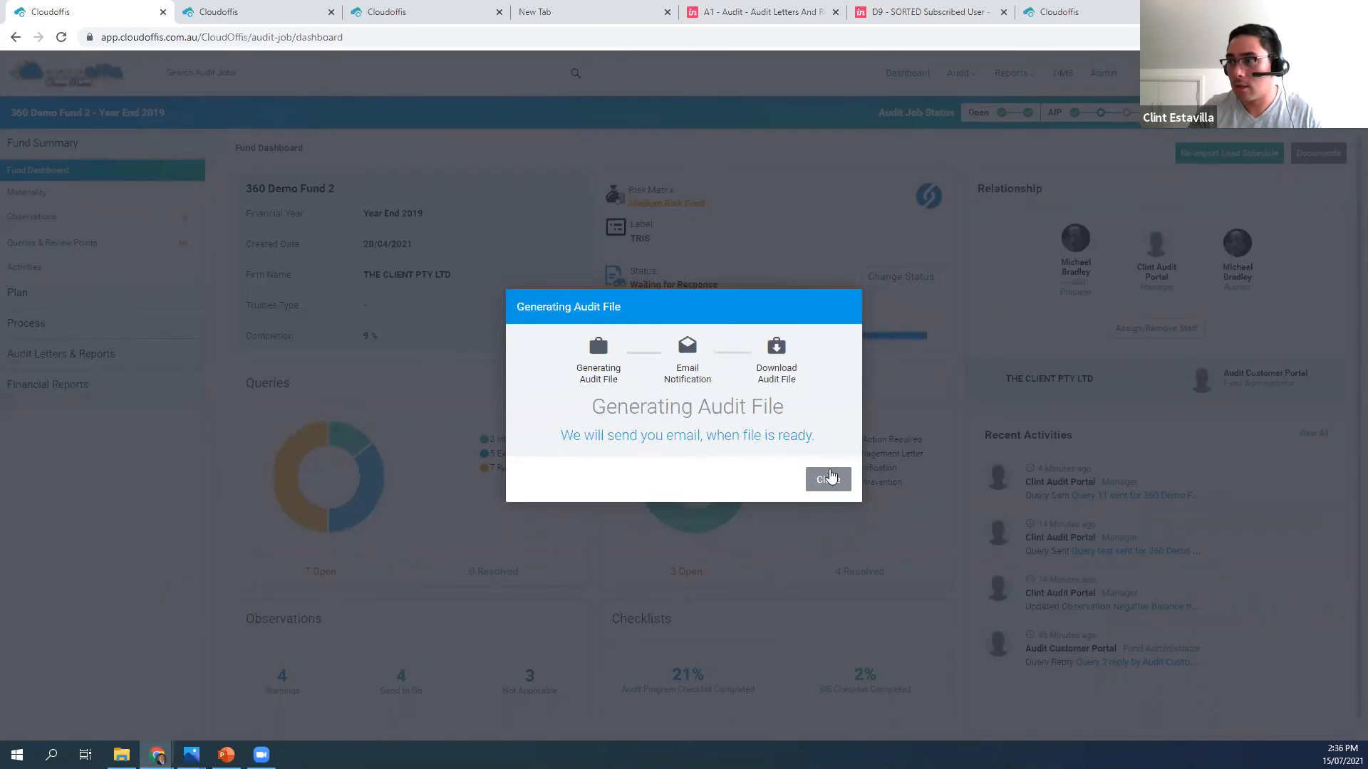
{"action": "left_click", "coordinate": [829, 477]}
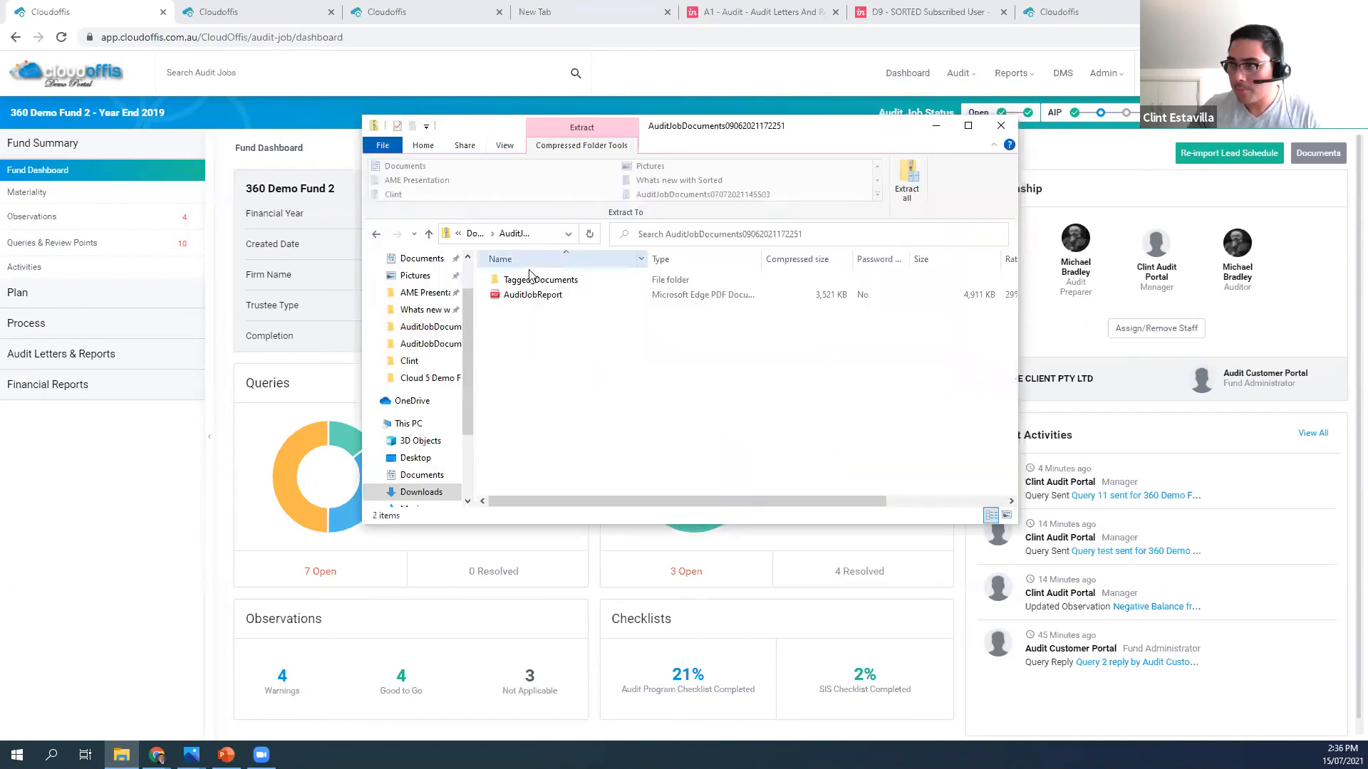
In the downloaded audit file archive, browse the Tagged_Documents folder, and open AuditJobReport to examine its first checklist pages
{"action": "double_click", "coordinate": [536, 275]}
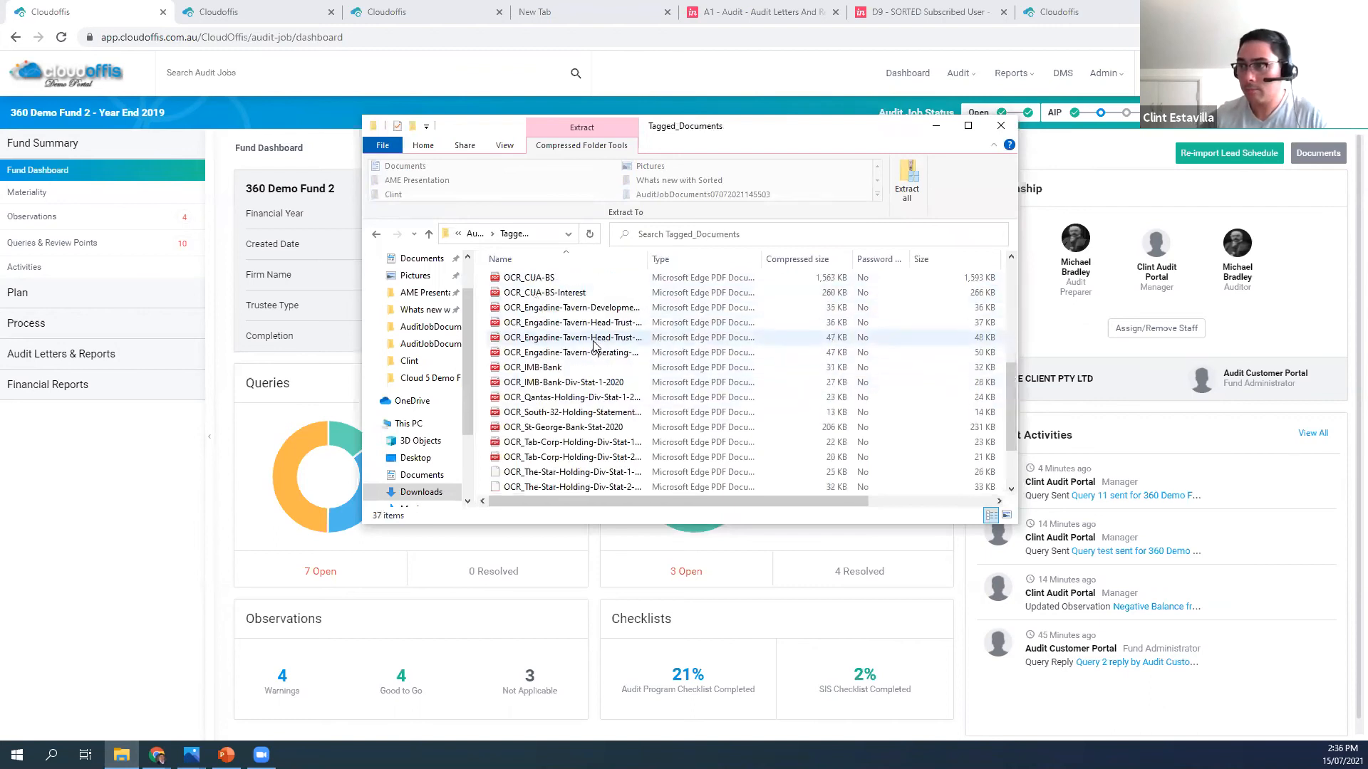
{"action": "left_click", "coordinate": [378, 236]}
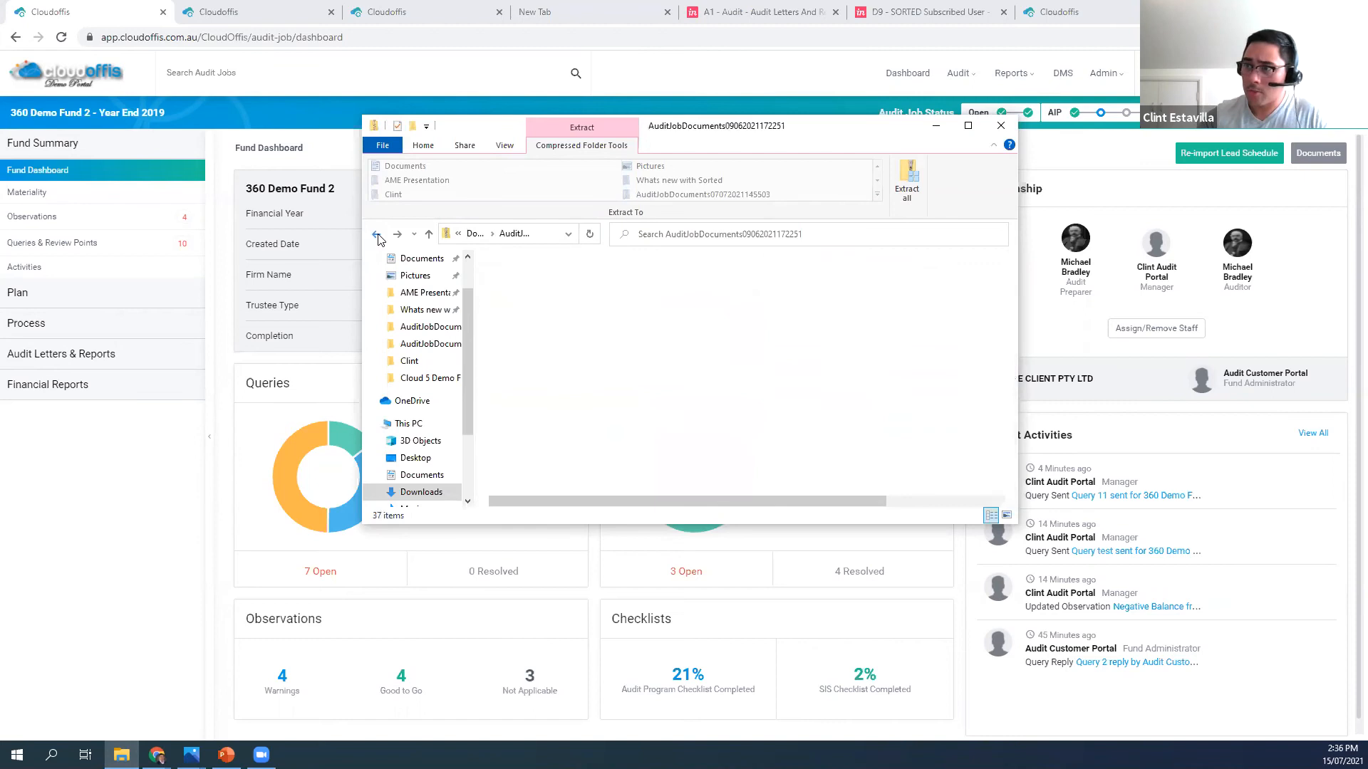
{"action": "left_click", "coordinate": [523, 295]}
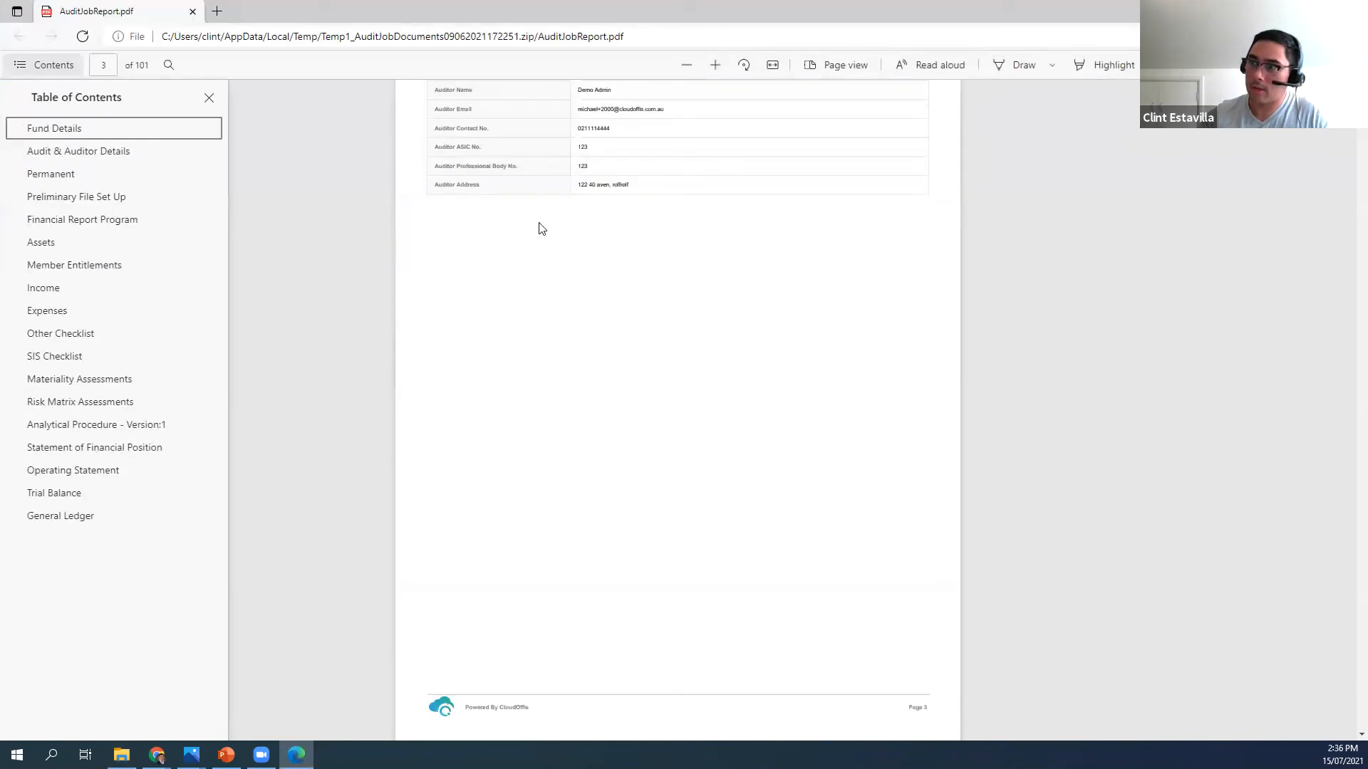
{"action": "scroll", "coordinate": [611, 339], "scroll_direction": "down", "scroll_amount": 12}
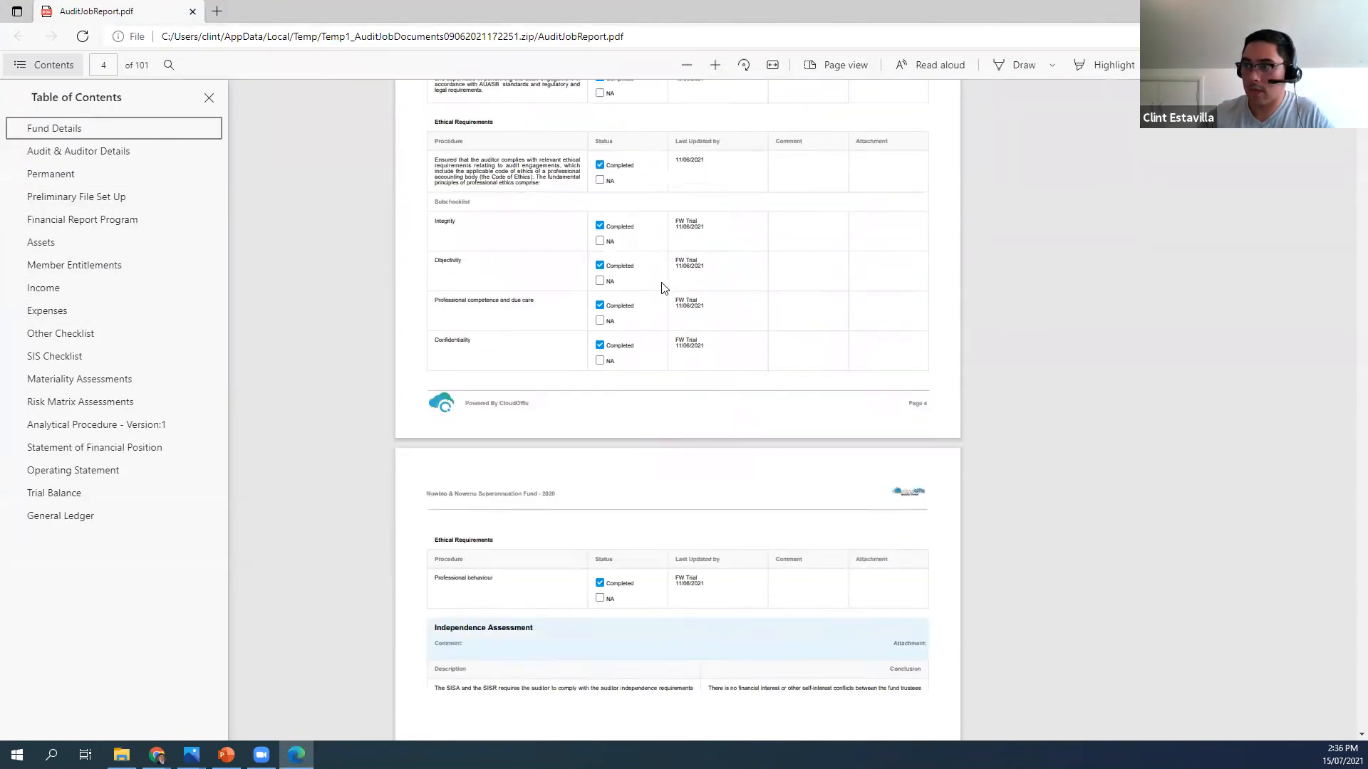
{"action": "scroll", "coordinate": [662, 288], "scroll_direction": "up", "scroll_amount": 3}
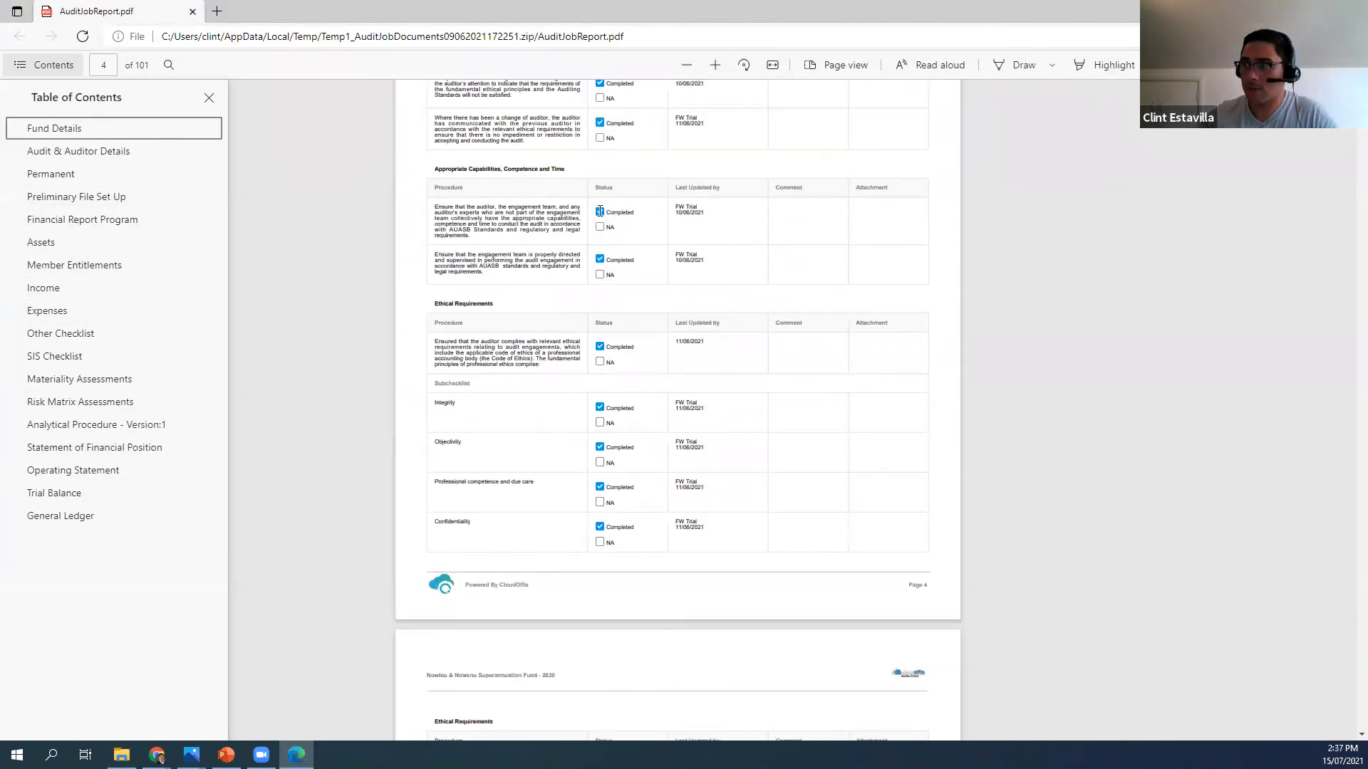
Examine the Assets section of the report through the Listed Investments and Managed Funds checklist, and close the report and archive
{"action": "left_click", "coordinate": [68, 248]}
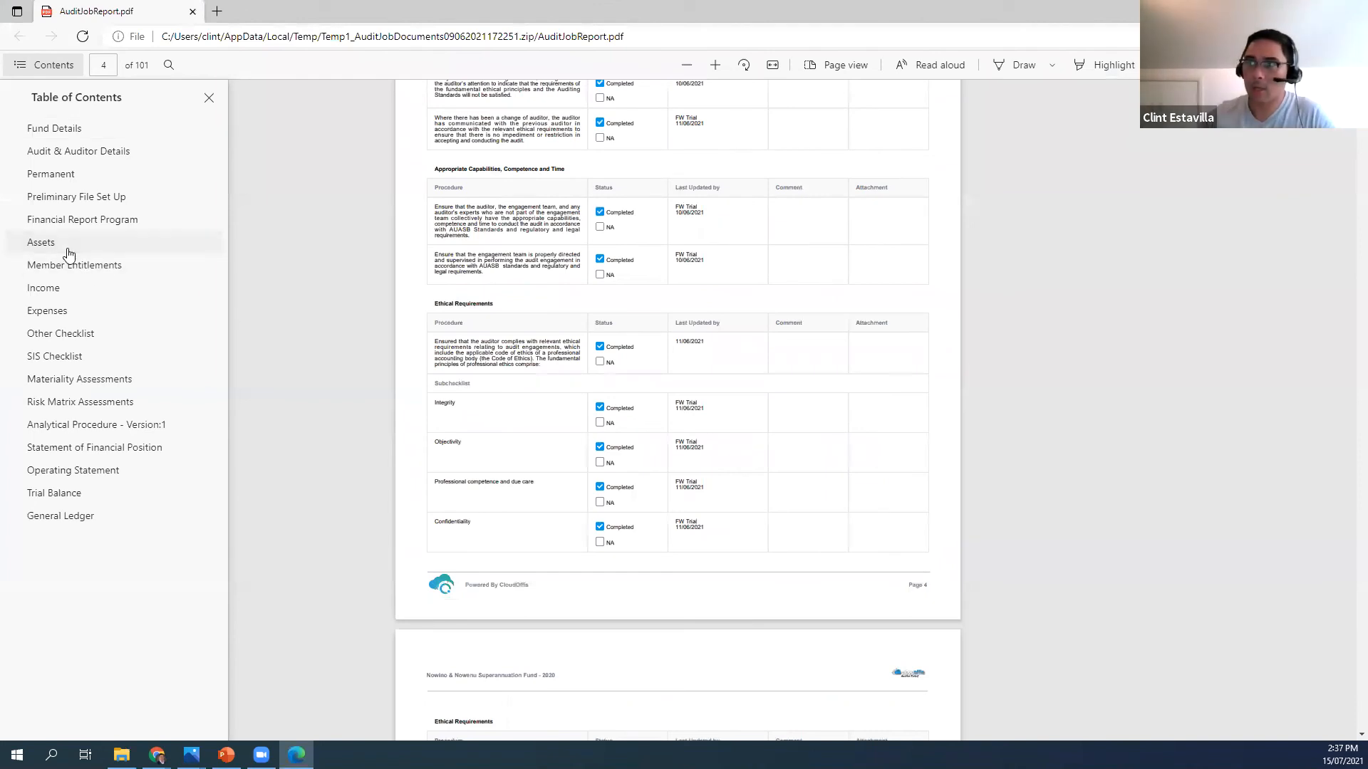
{"action": "scroll", "coordinate": [599, 341], "scroll_direction": "down", "scroll_amount": 6}
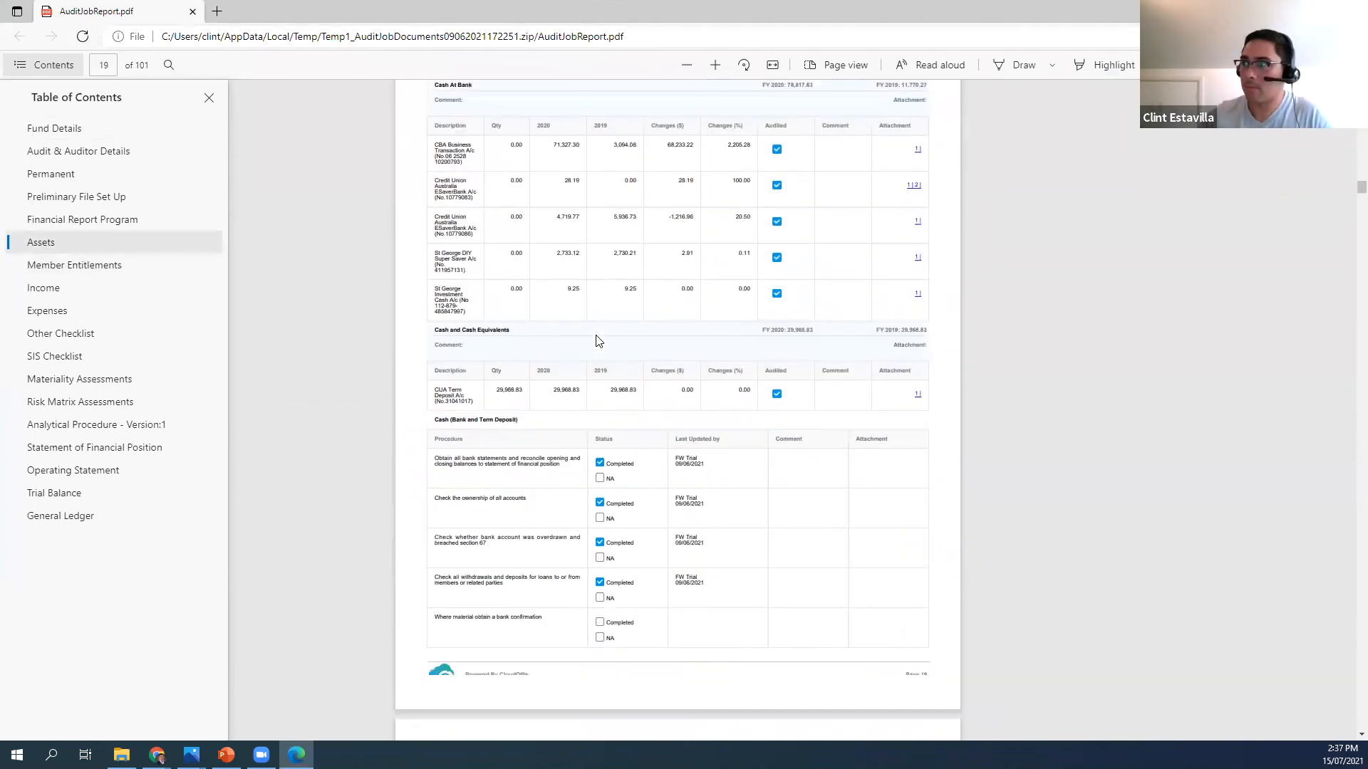
{"action": "scroll", "coordinate": [598, 340], "scroll_direction": "down", "scroll_amount": 5}
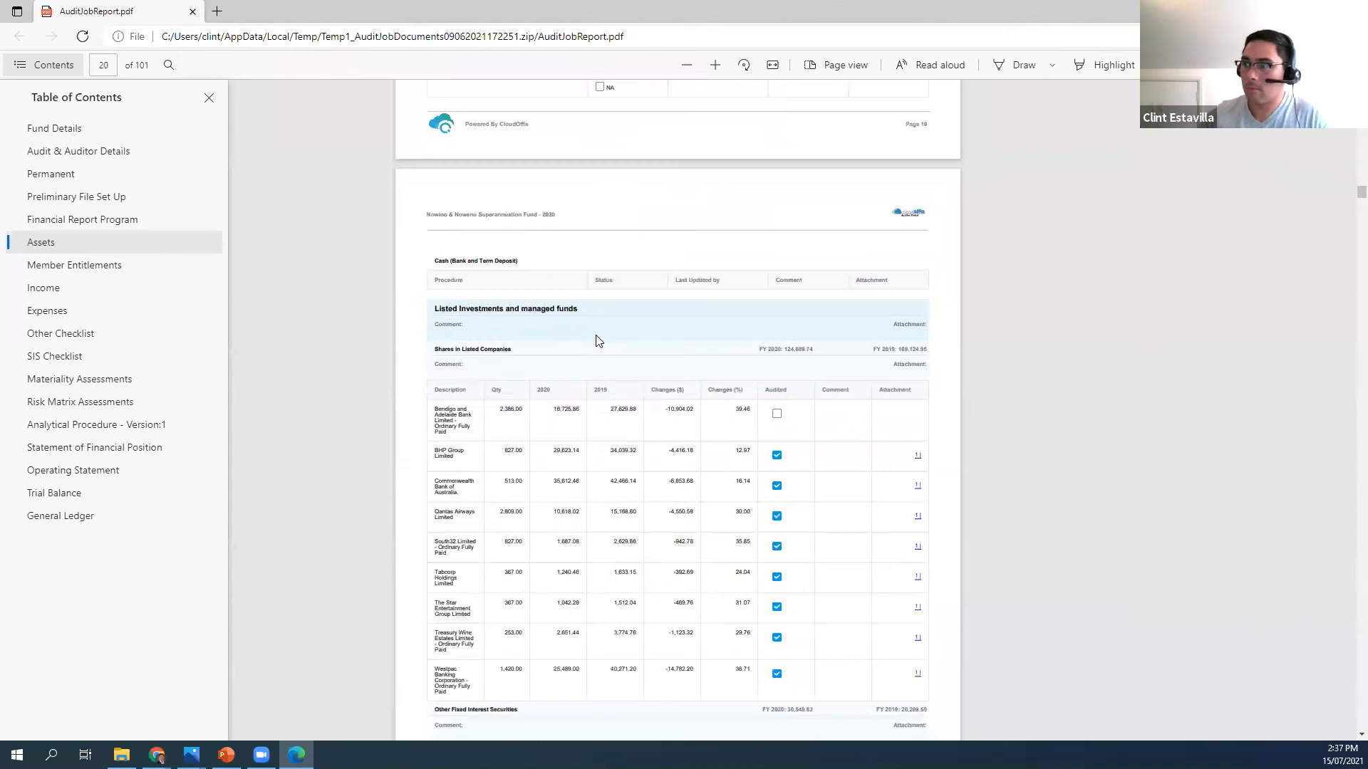
{"action": "scroll", "coordinate": [597, 341], "scroll_direction": "down", "scroll_amount": 2}
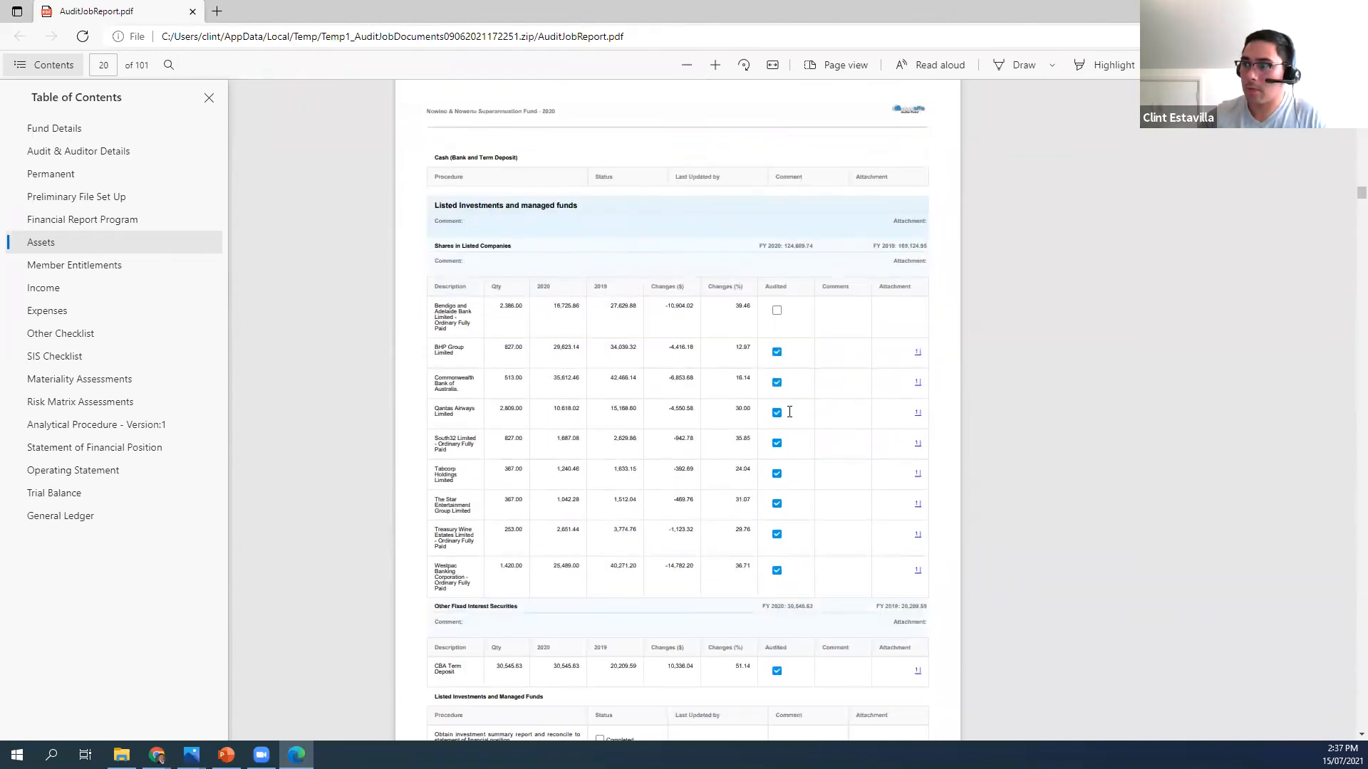
{"action": "scroll", "coordinate": [682, 396], "scroll_direction": "down", "scroll_amount": 9}
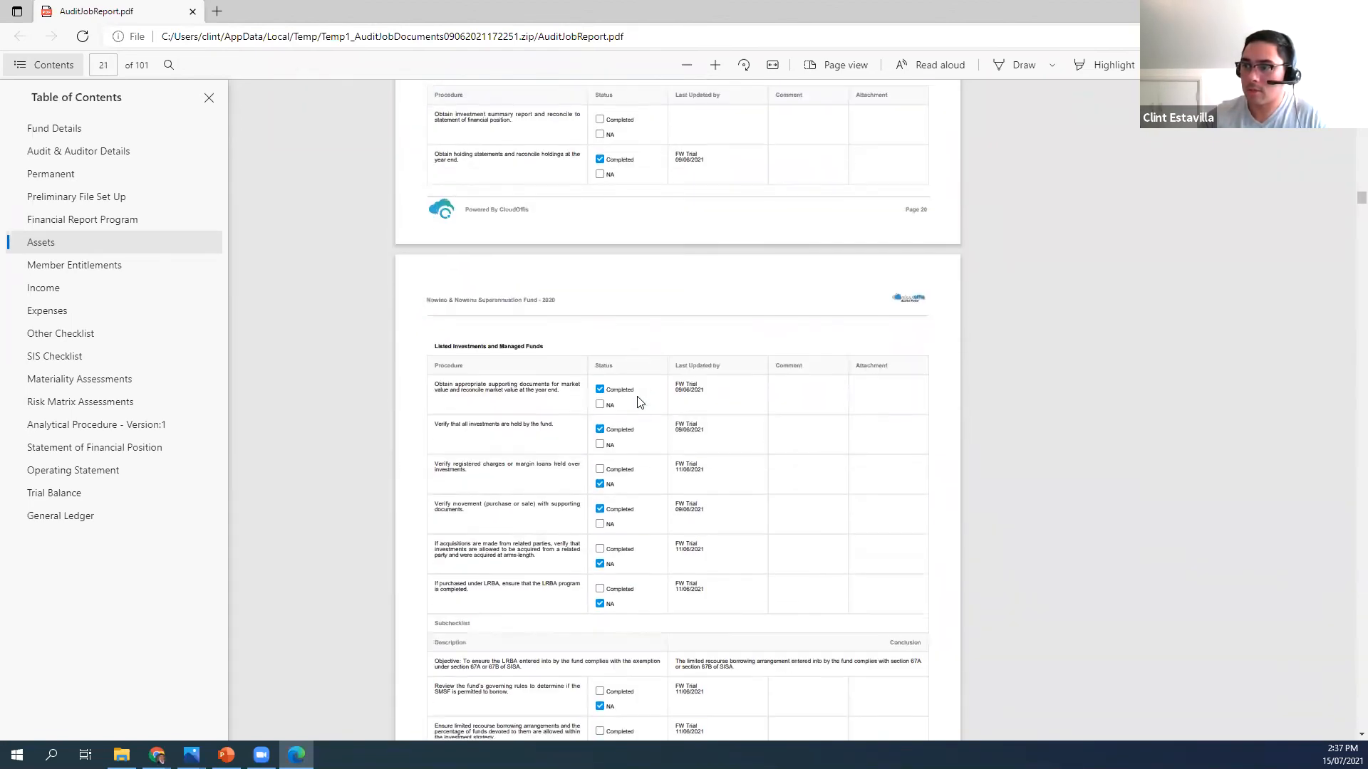
{"action": "left_click", "coordinate": [192, 12]}
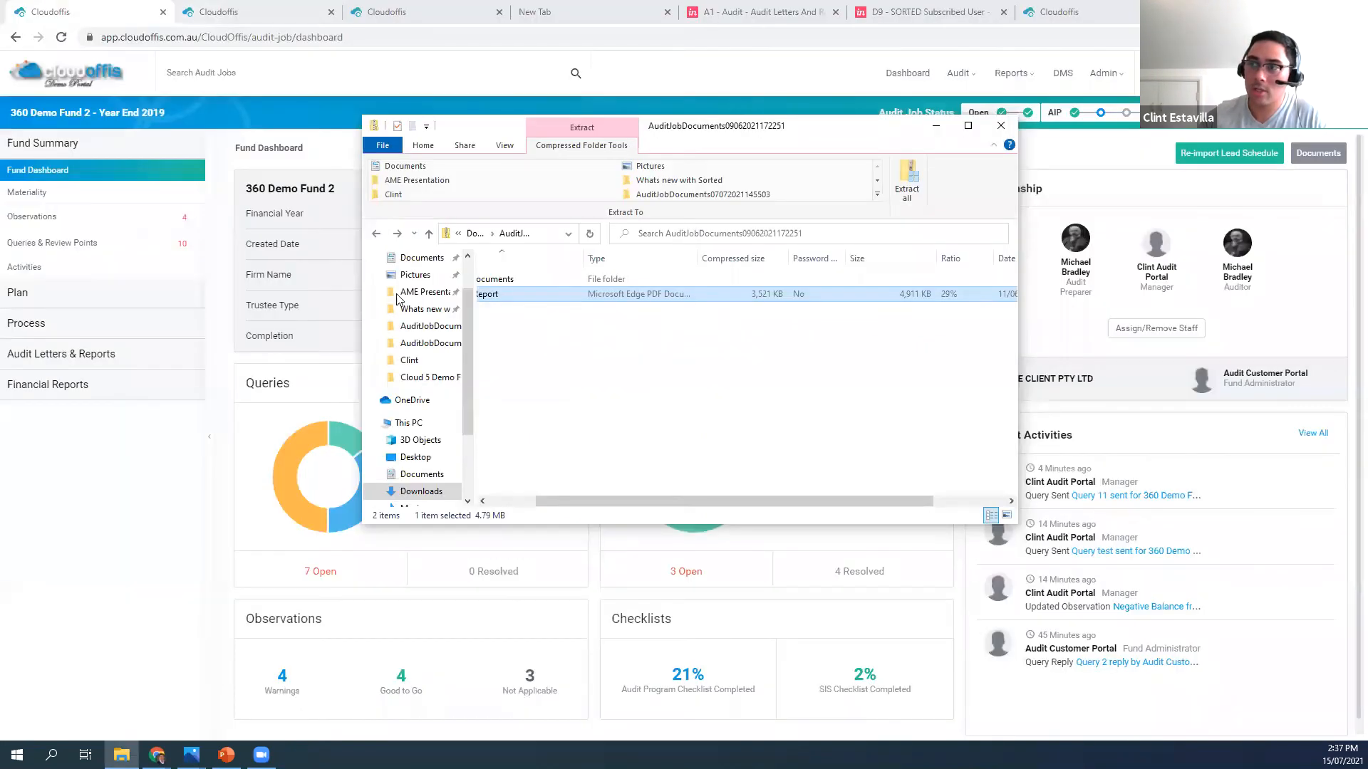
{"action": "left_click", "coordinate": [1001, 126]}
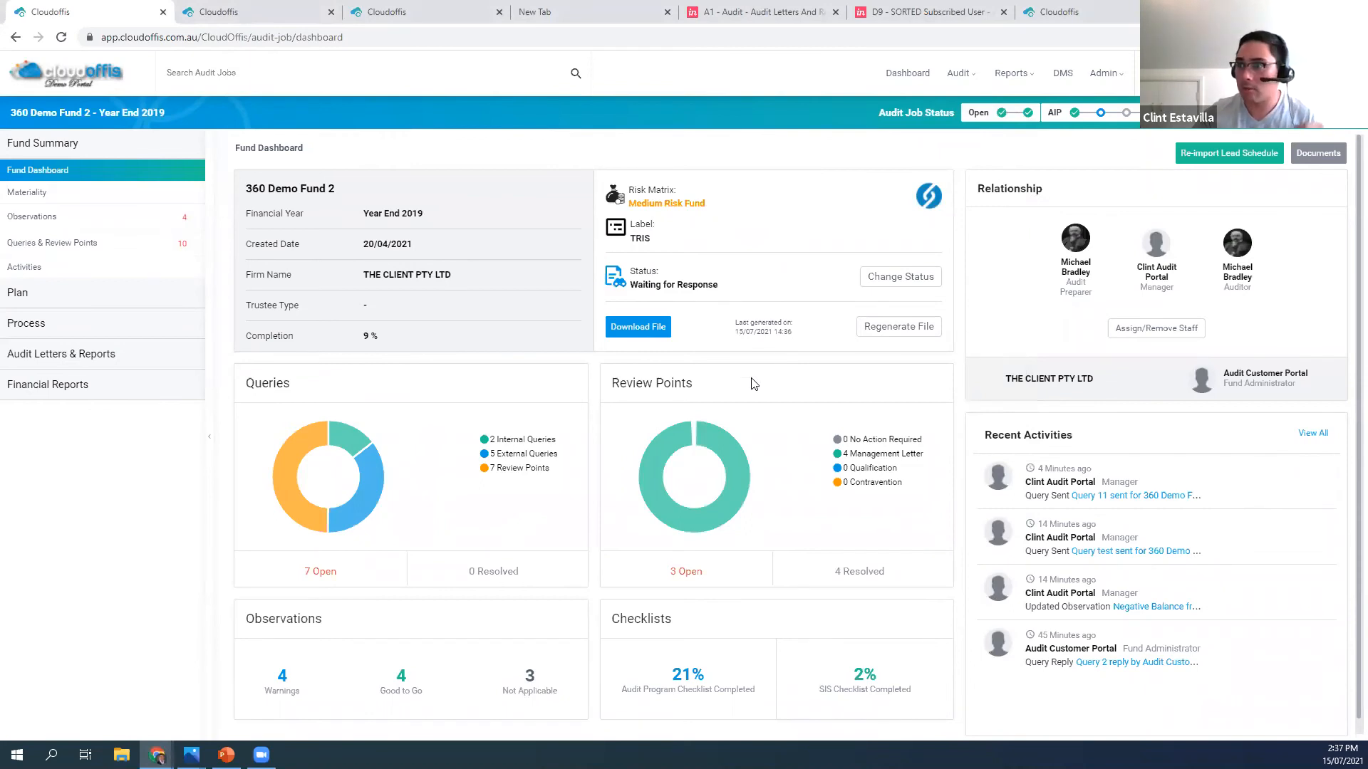
View the fund's lead schedule re-import options with Overwrite existing data selected, and return to the Fund Dashboard without reimporting
{"action": "left_click", "coordinate": [1221, 154]}
{"action": "left_click", "coordinate": [23, 215]}
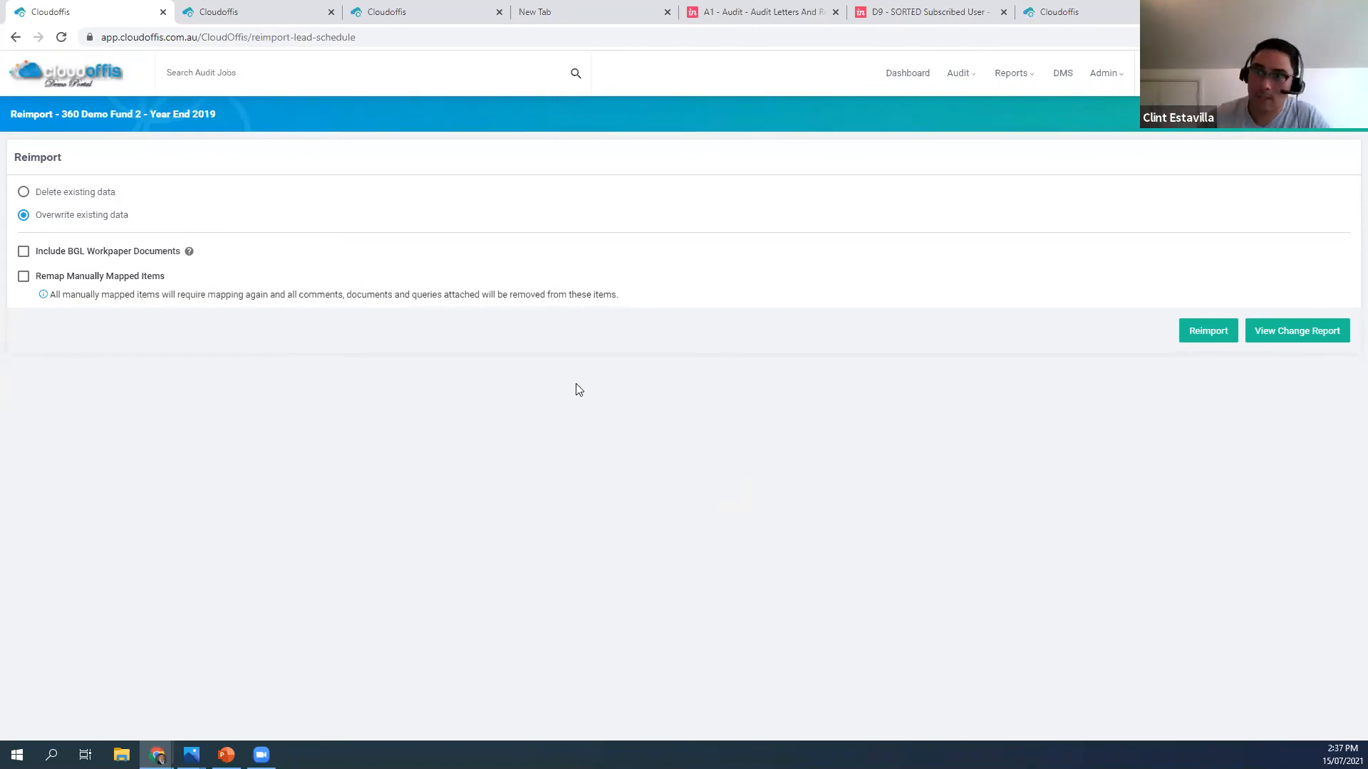
{"action": "left_click", "coordinate": [117, 114]}
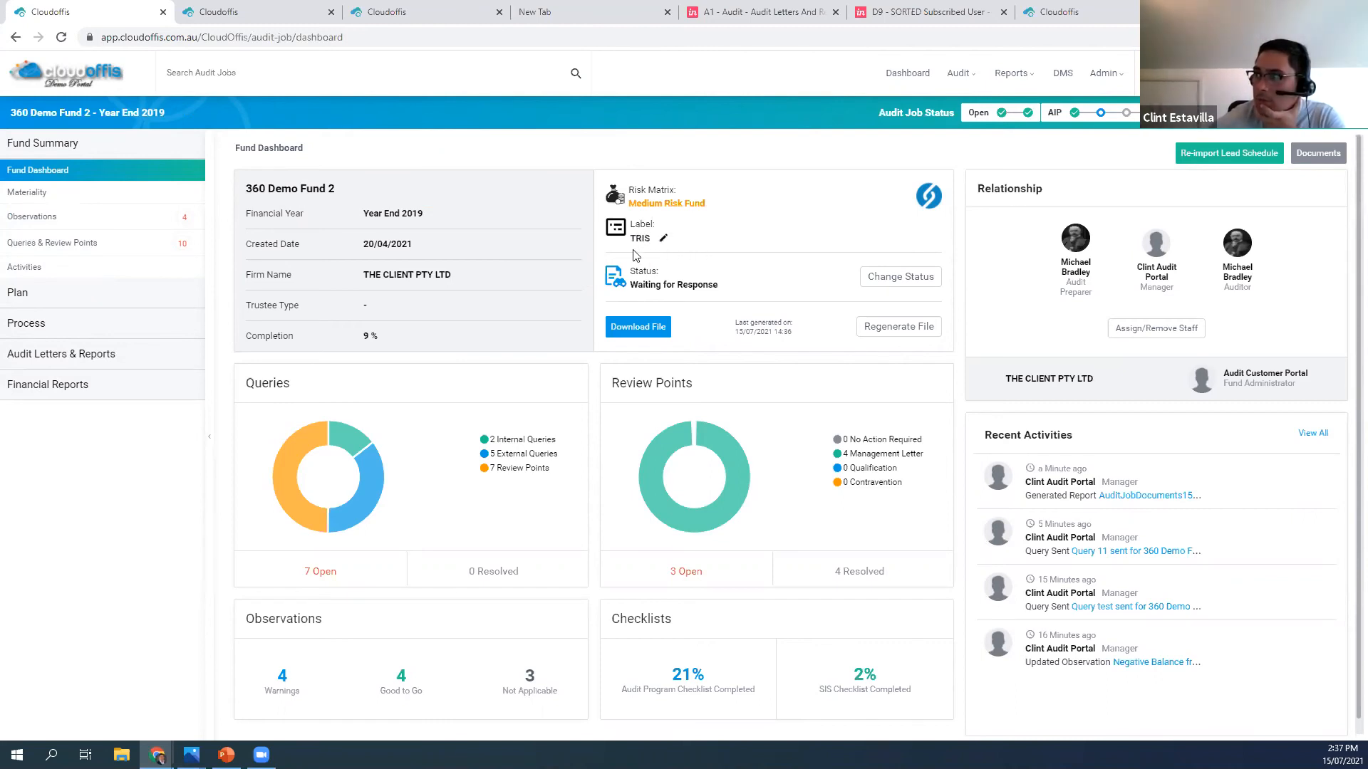
View the Labels administration page with its new label form, and cancel without creating a label
{"action": "left_click", "coordinate": [1102, 75]}
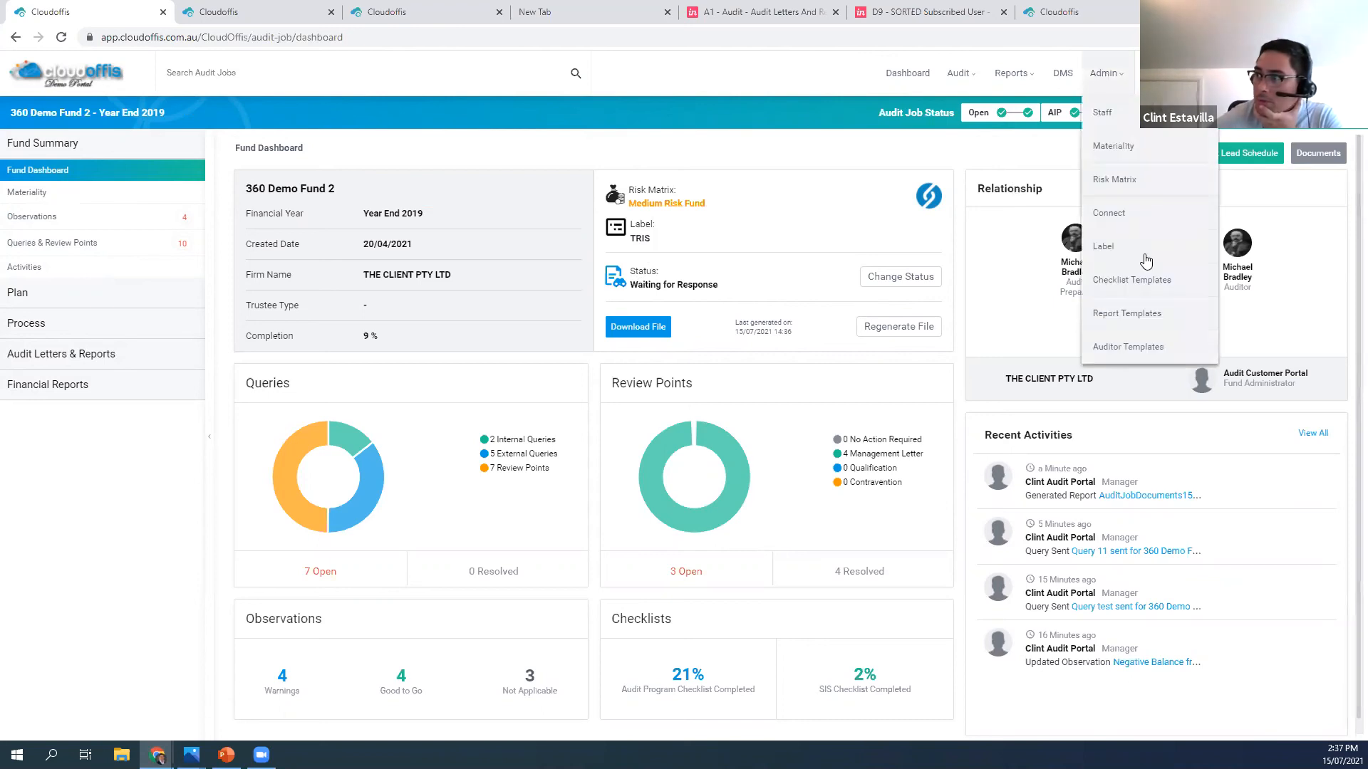
{"action": "left_click", "coordinate": [1122, 249]}
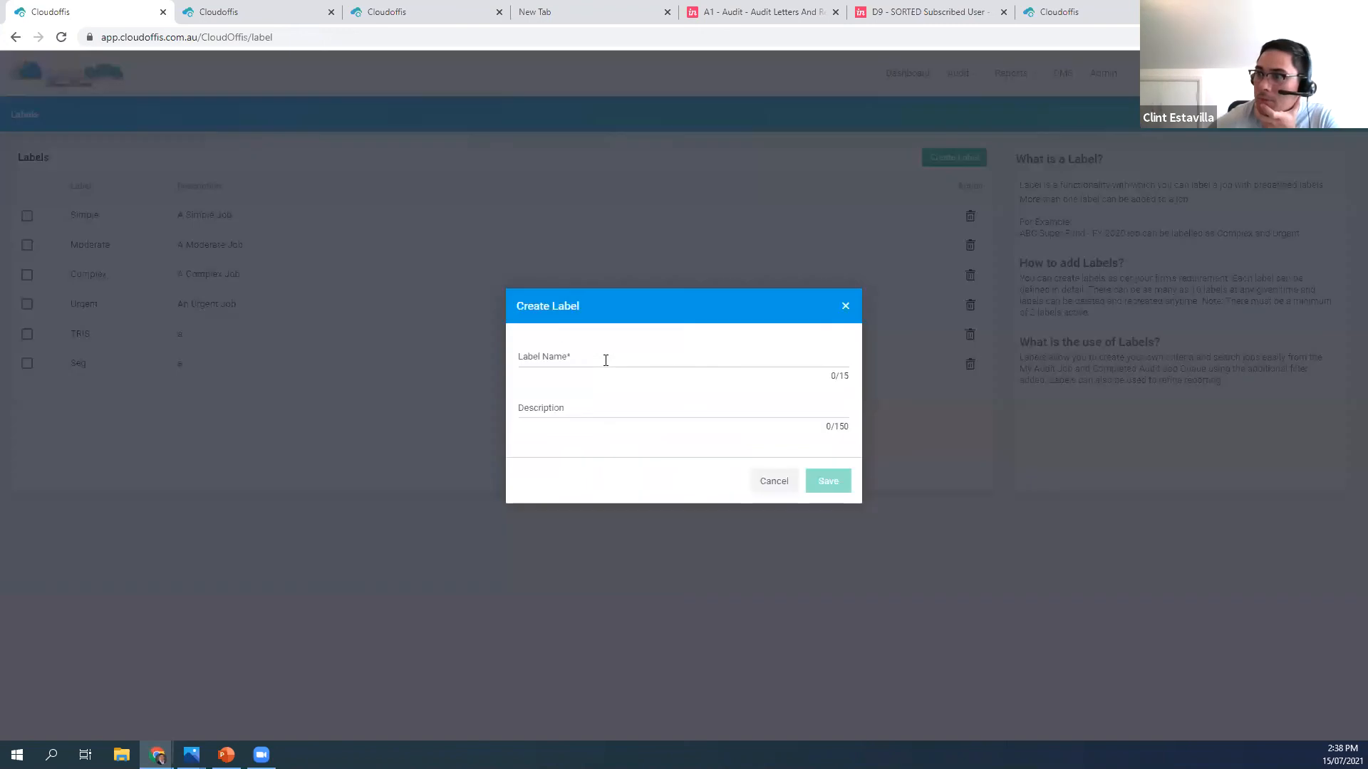
{"action": "left_click", "coordinate": [575, 407]}
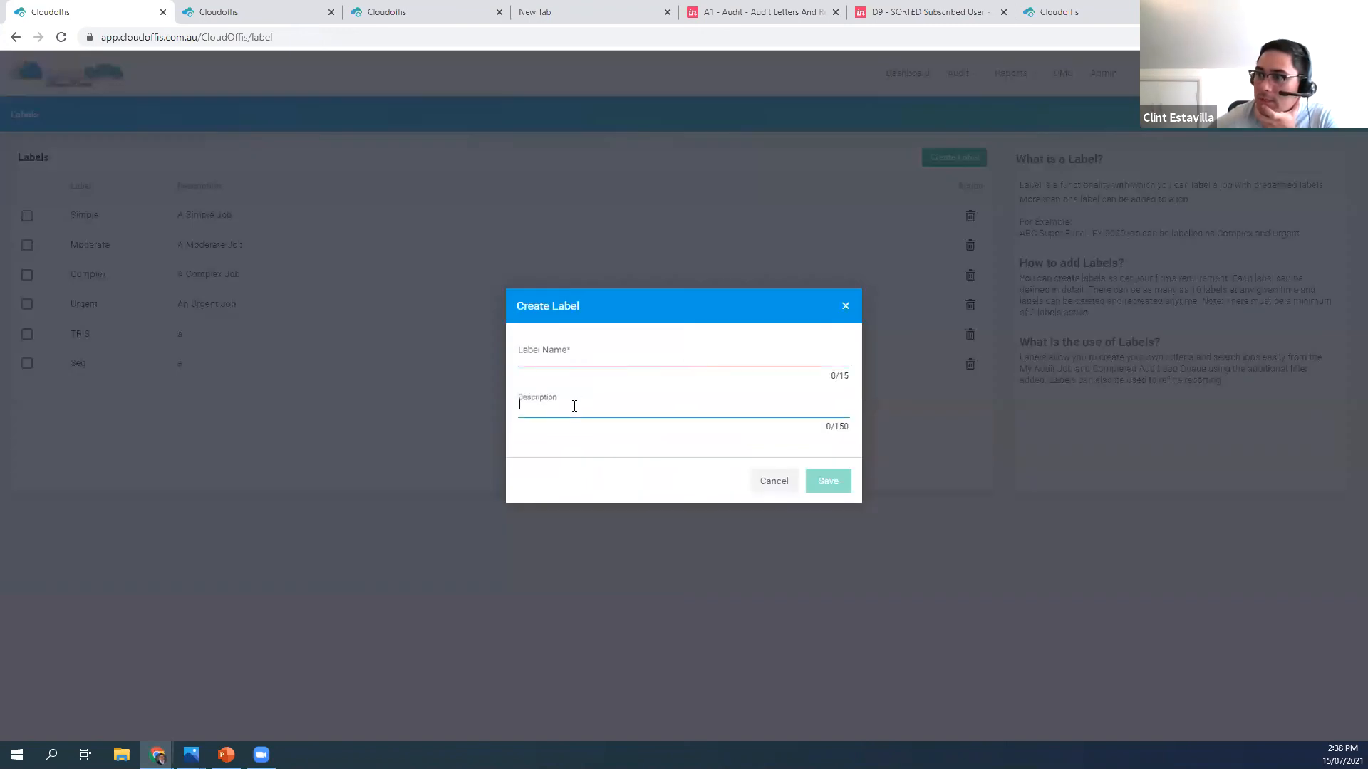
{"action": "left_click", "coordinate": [772, 483]}
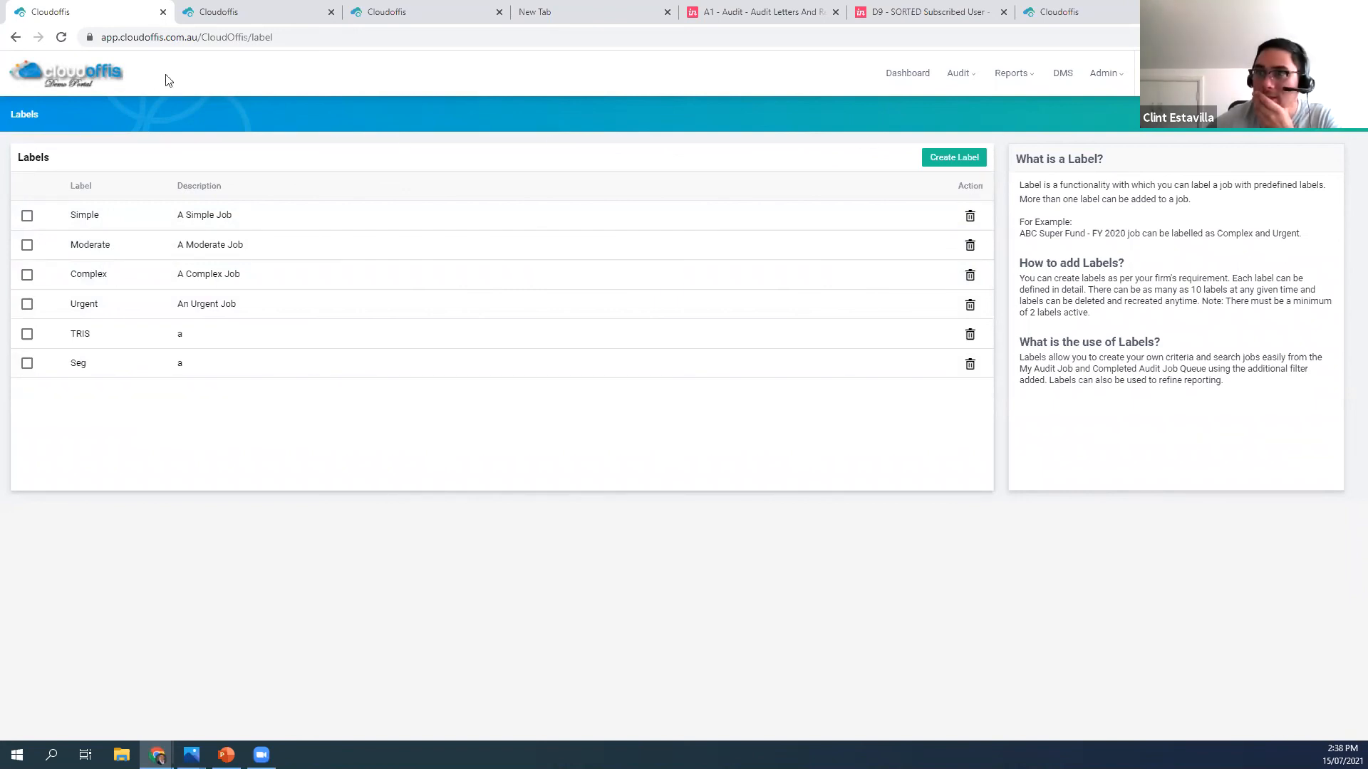
Return to the Fund Dashboard of 360 Demo Fund 2 and add the Complex label alongside TRIS
{"action": "left_click", "coordinate": [15, 38]}
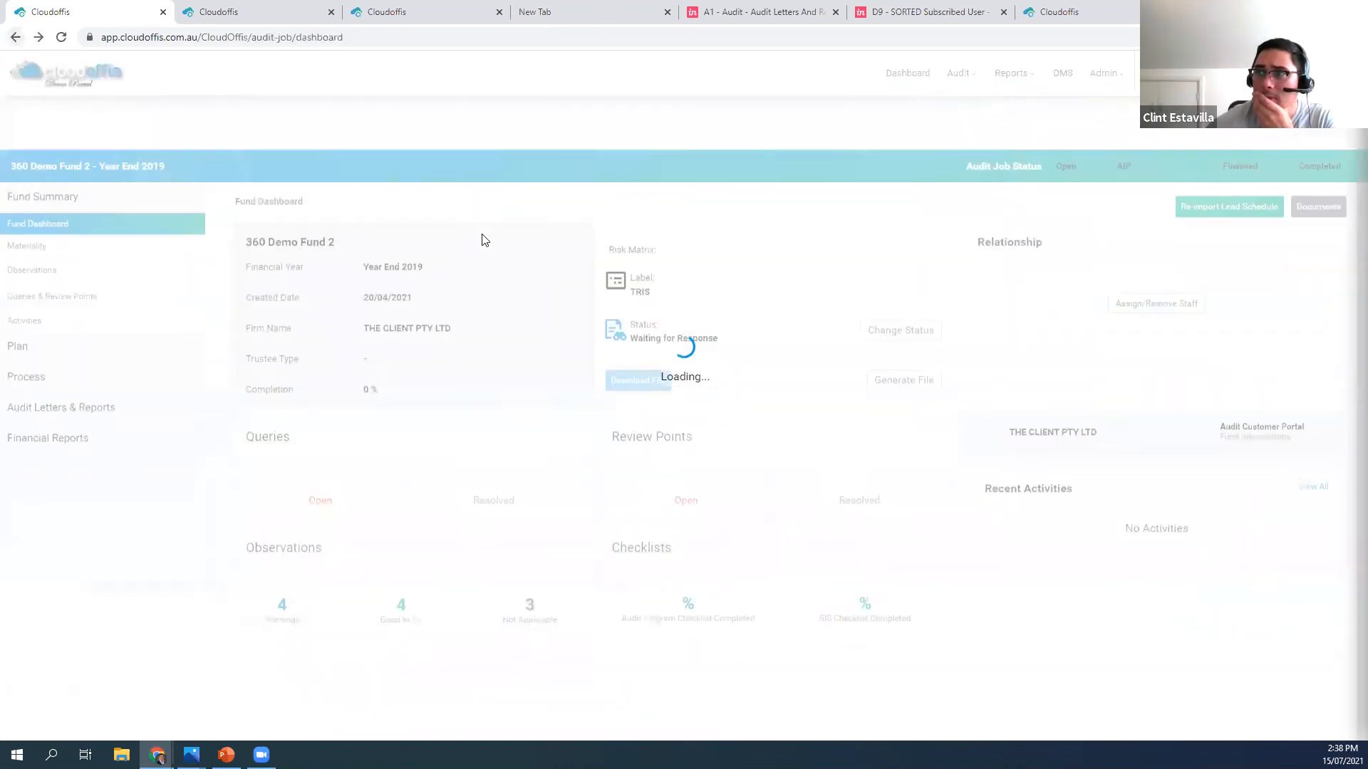
{"action": "left_click", "coordinate": [654, 238]}
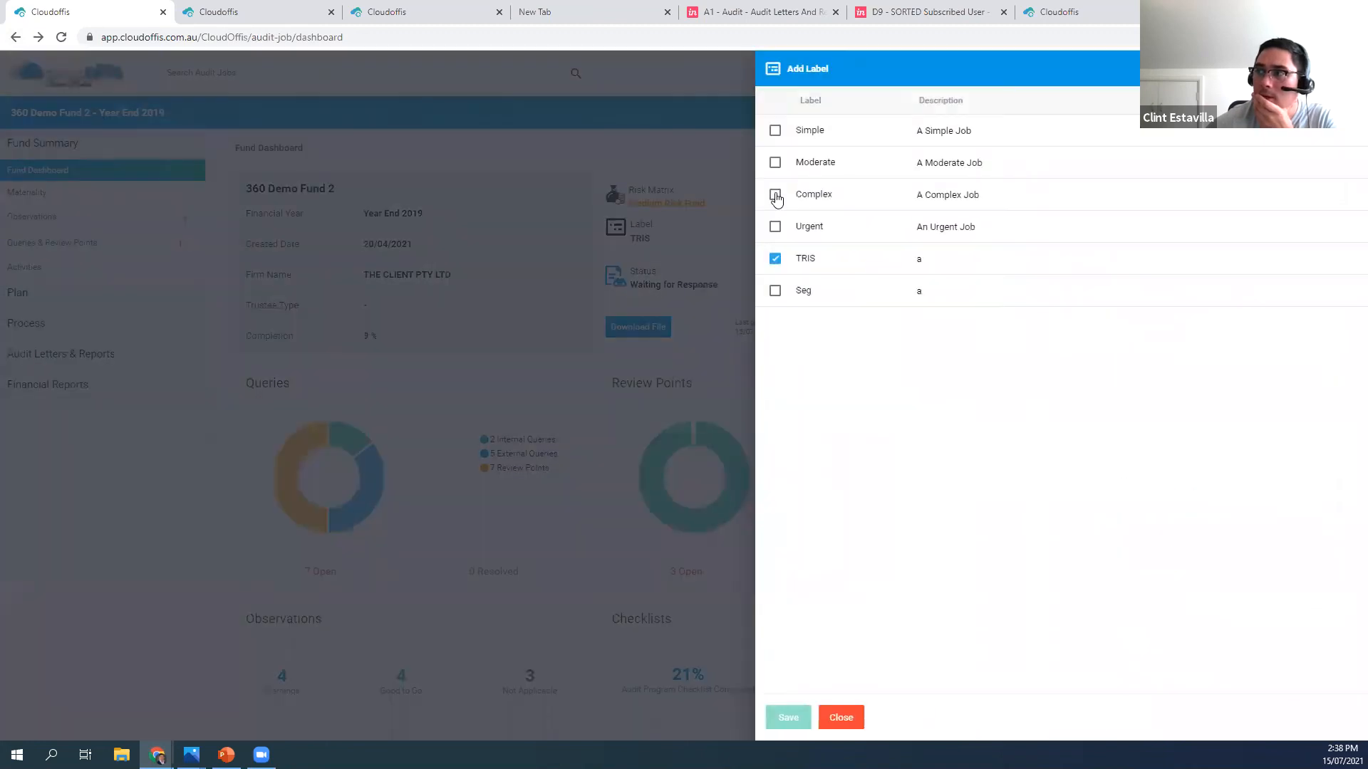
{"action": "left_click", "coordinate": [775, 194]}
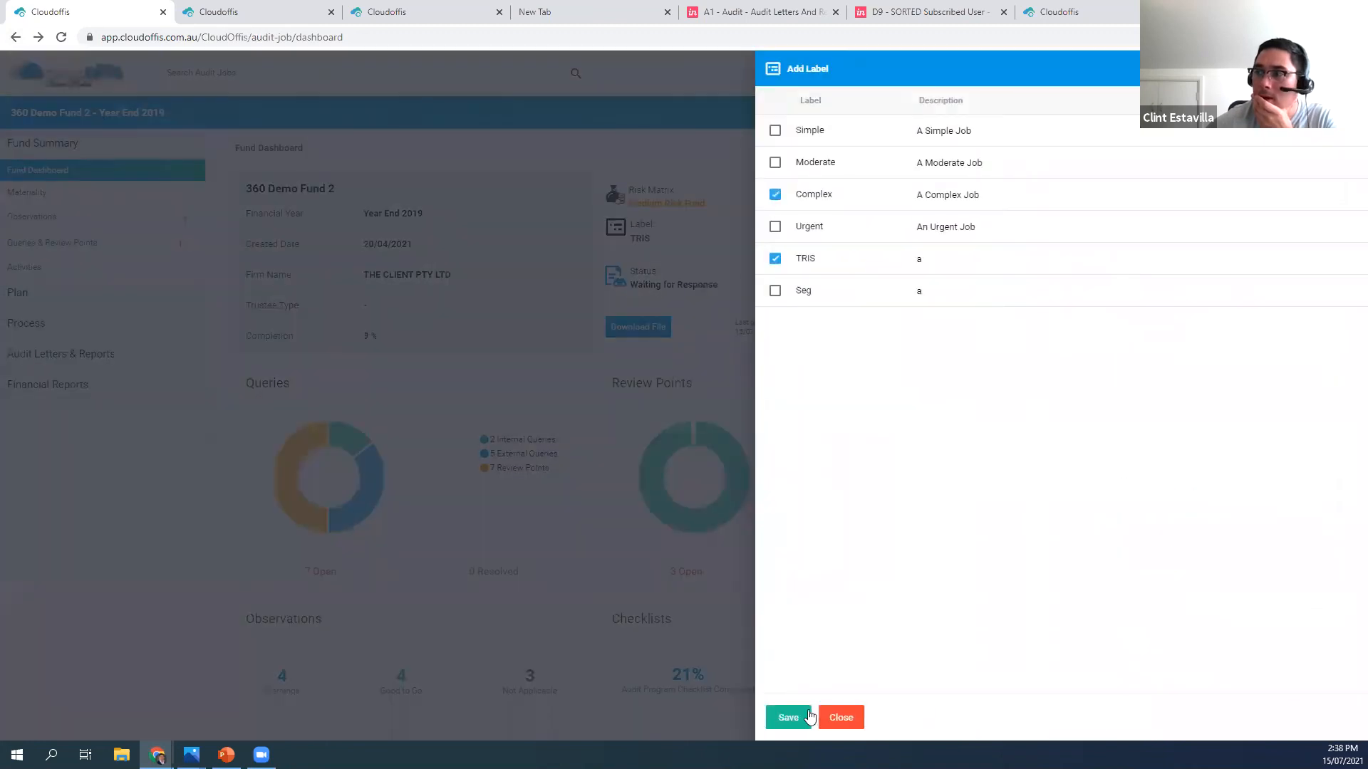
{"action": "left_click", "coordinate": [788, 717]}
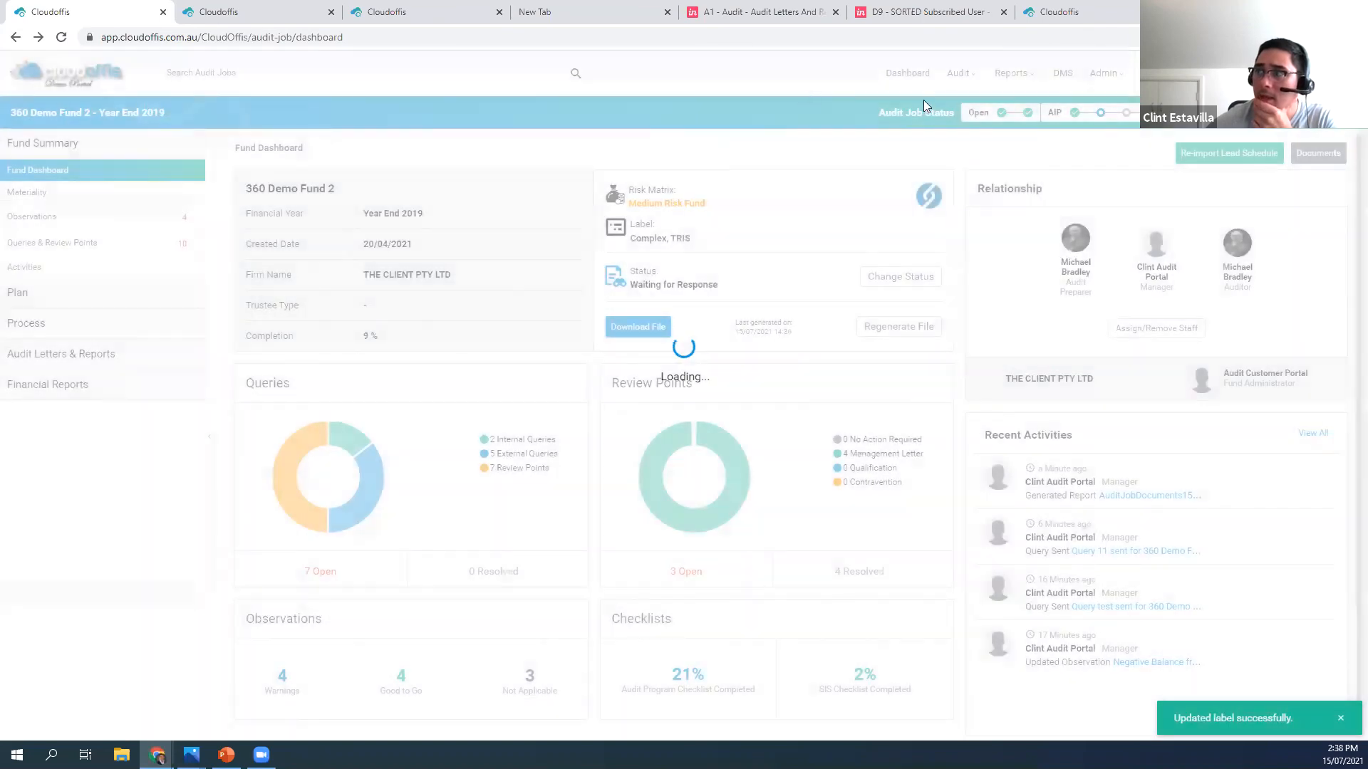
Filter the My Audit Job list to show only jobs with the TRIS label
{"action": "mouse_move", "coordinate": [963, 74]}
{"action": "left_click", "coordinate": [991, 147]}
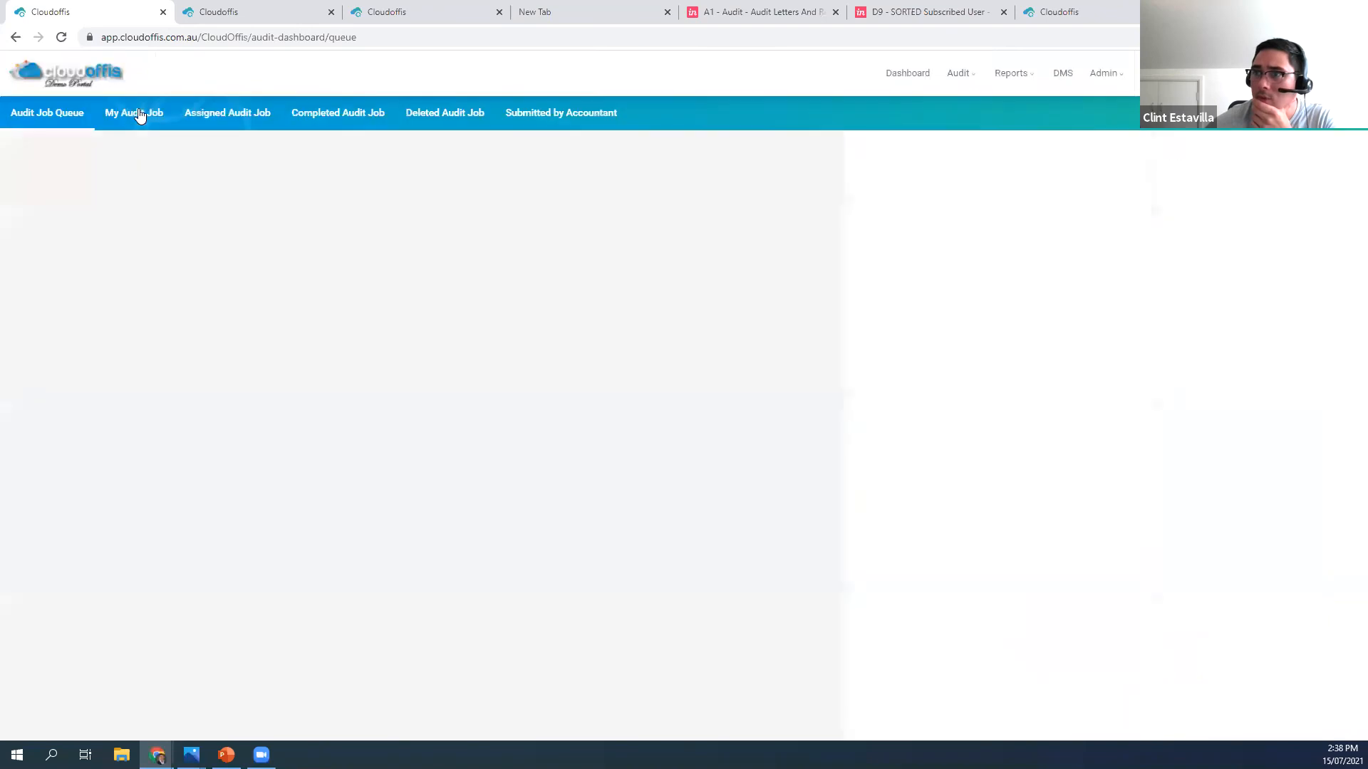
{"action": "left_click", "coordinate": [139, 115]}
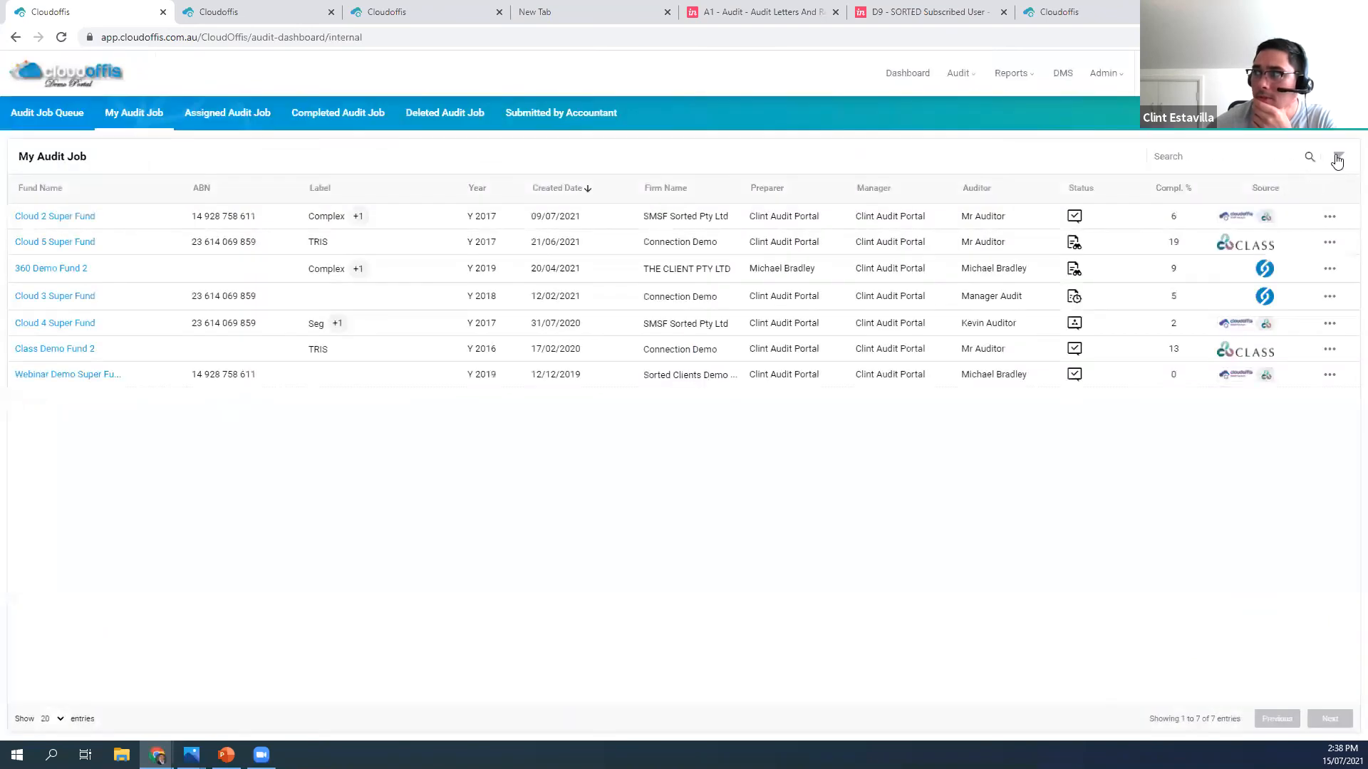
{"action": "left_click", "coordinate": [1340, 158]}
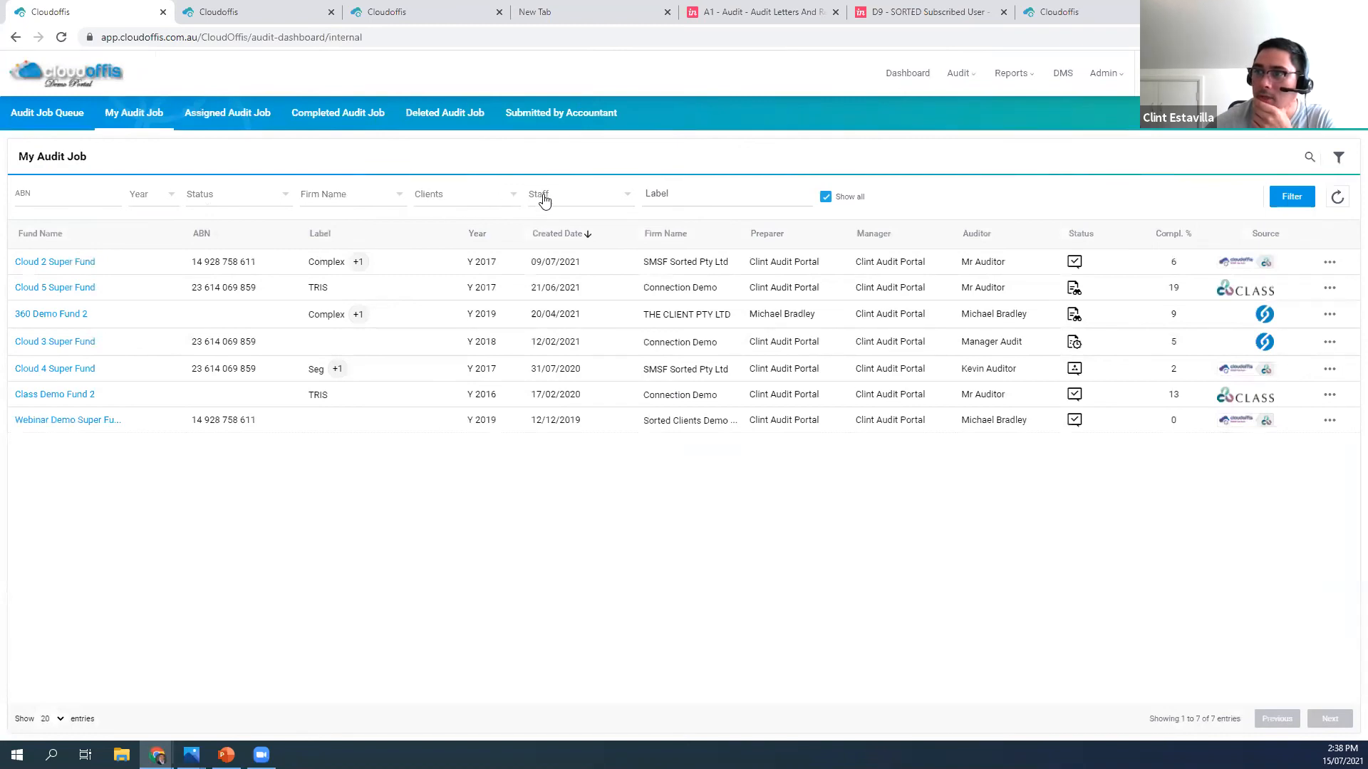
{"action": "left_click", "coordinate": [711, 194]}
{"action": "scroll", "coordinate": [677, 264], "scroll_direction": "down", "scroll_amount": 2}
{"action": "left_click", "coordinate": [679, 265]}
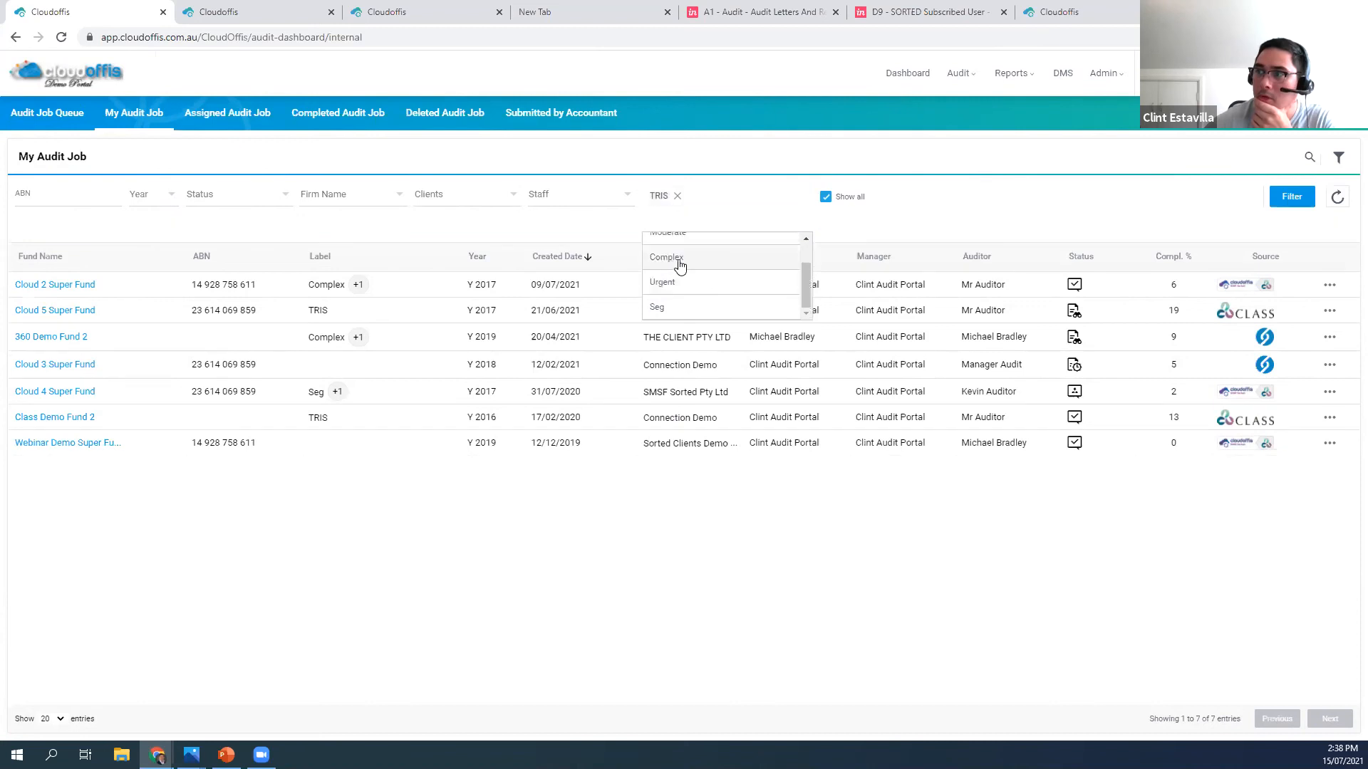
{"action": "left_click", "coordinate": [1282, 197]}
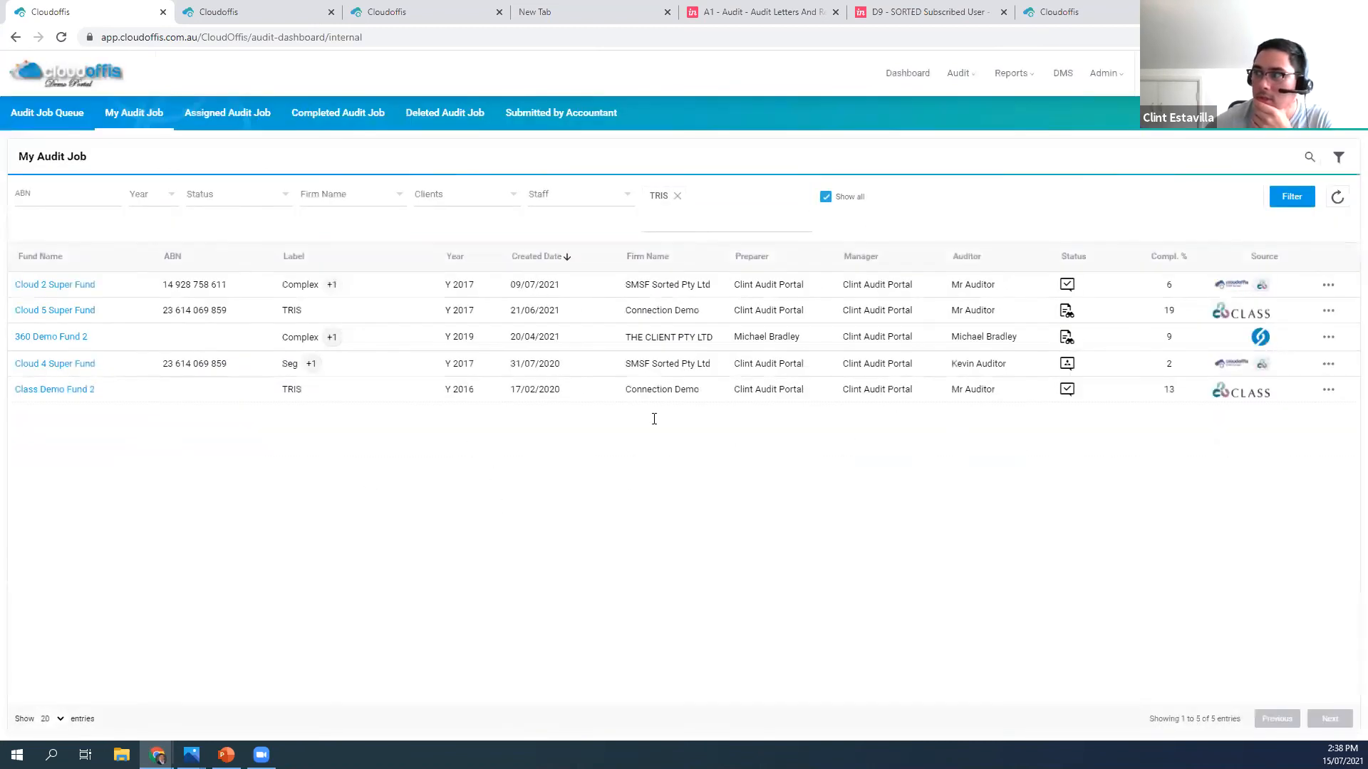
Open the Audit Job Report, look through its Label filter choices, and filter the report to show only ACR jobs
{"action": "left_click", "coordinate": [1011, 73]}
{"action": "left_click", "coordinate": [1029, 111]}
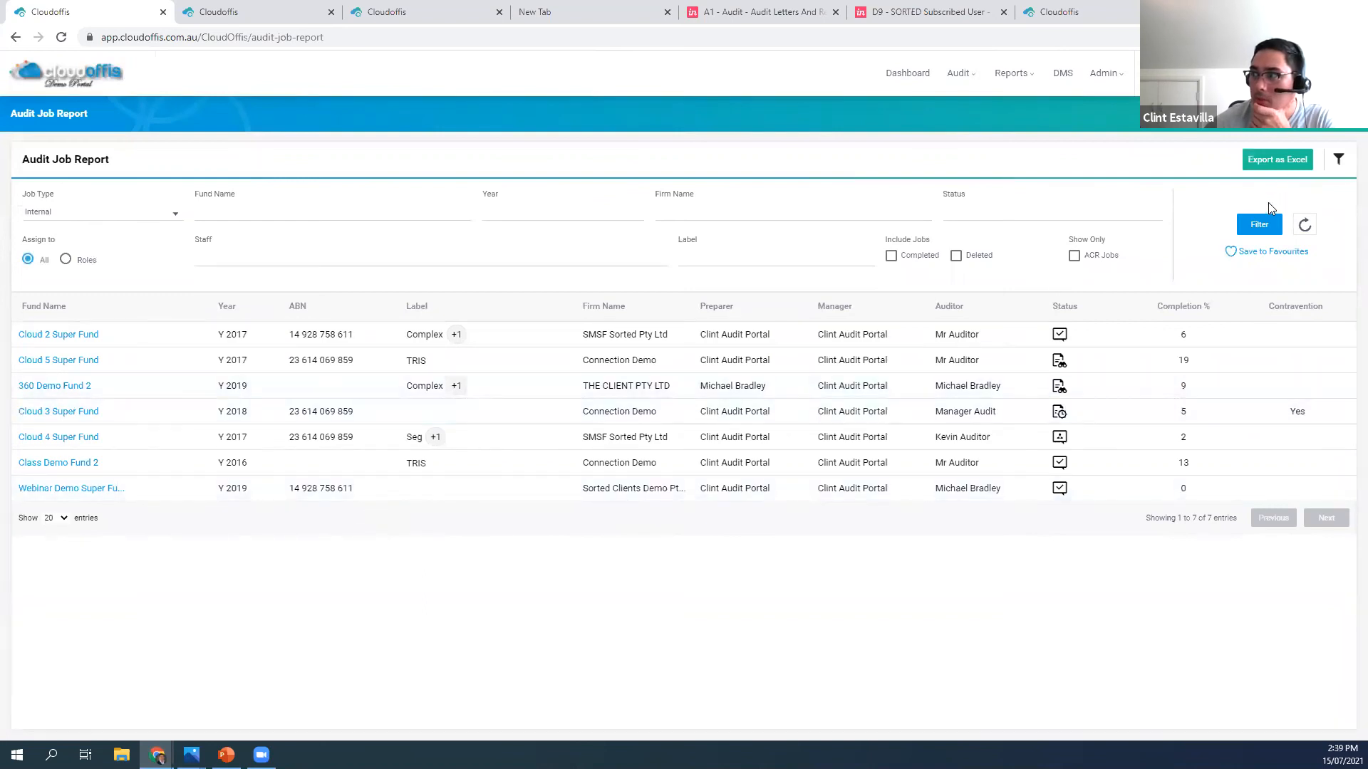
{"action": "left_click", "coordinate": [741, 255]}
{"action": "scroll", "coordinate": [710, 305], "scroll_direction": "down", "scroll_amount": 1}
{"action": "scroll", "coordinate": [723, 327], "scroll_direction": "up", "scroll_amount": 1}
{"action": "scroll", "coordinate": [725, 332], "scroll_direction": "down", "scroll_amount": 1}
{"action": "scroll", "coordinate": [724, 328], "scroll_direction": "up", "scroll_amount": 2}
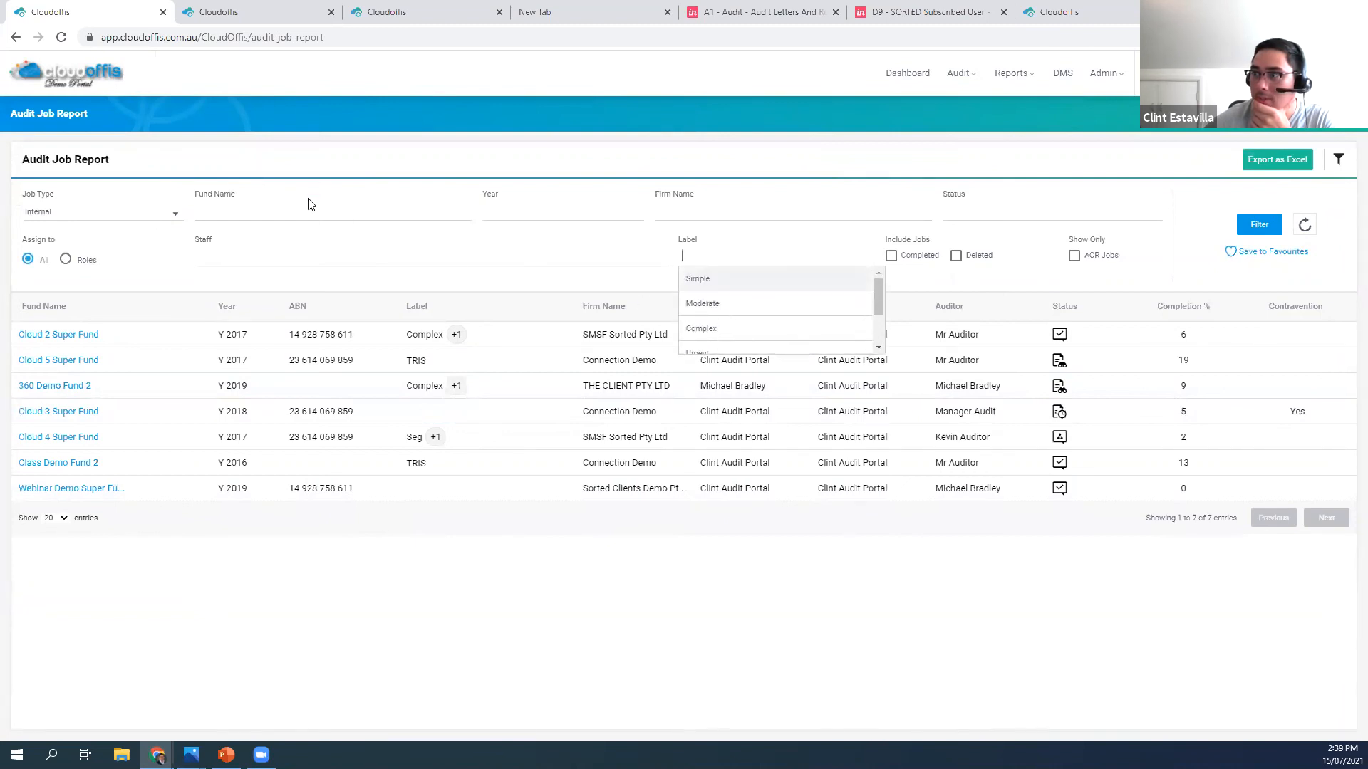
{"action": "left_click", "coordinate": [958, 280]}
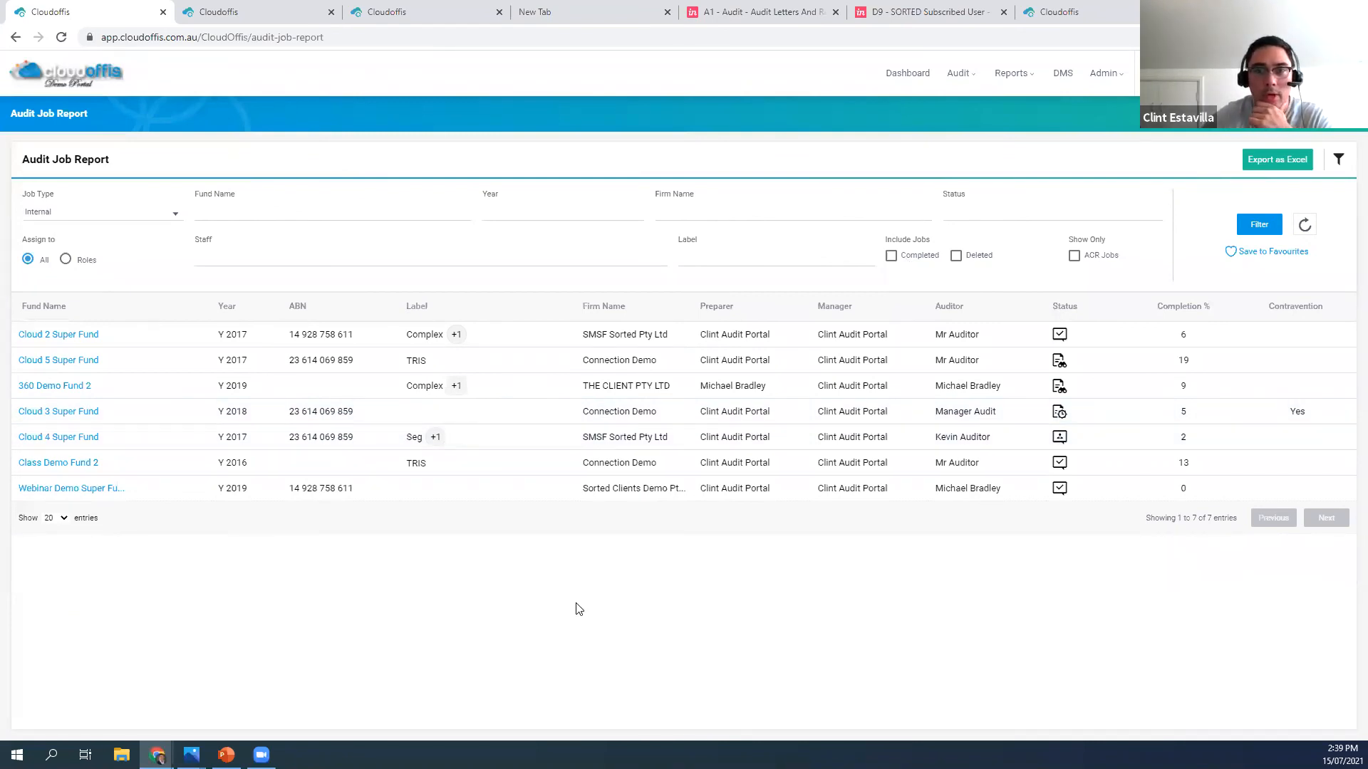
{"action": "left_click", "coordinate": [1074, 256]}
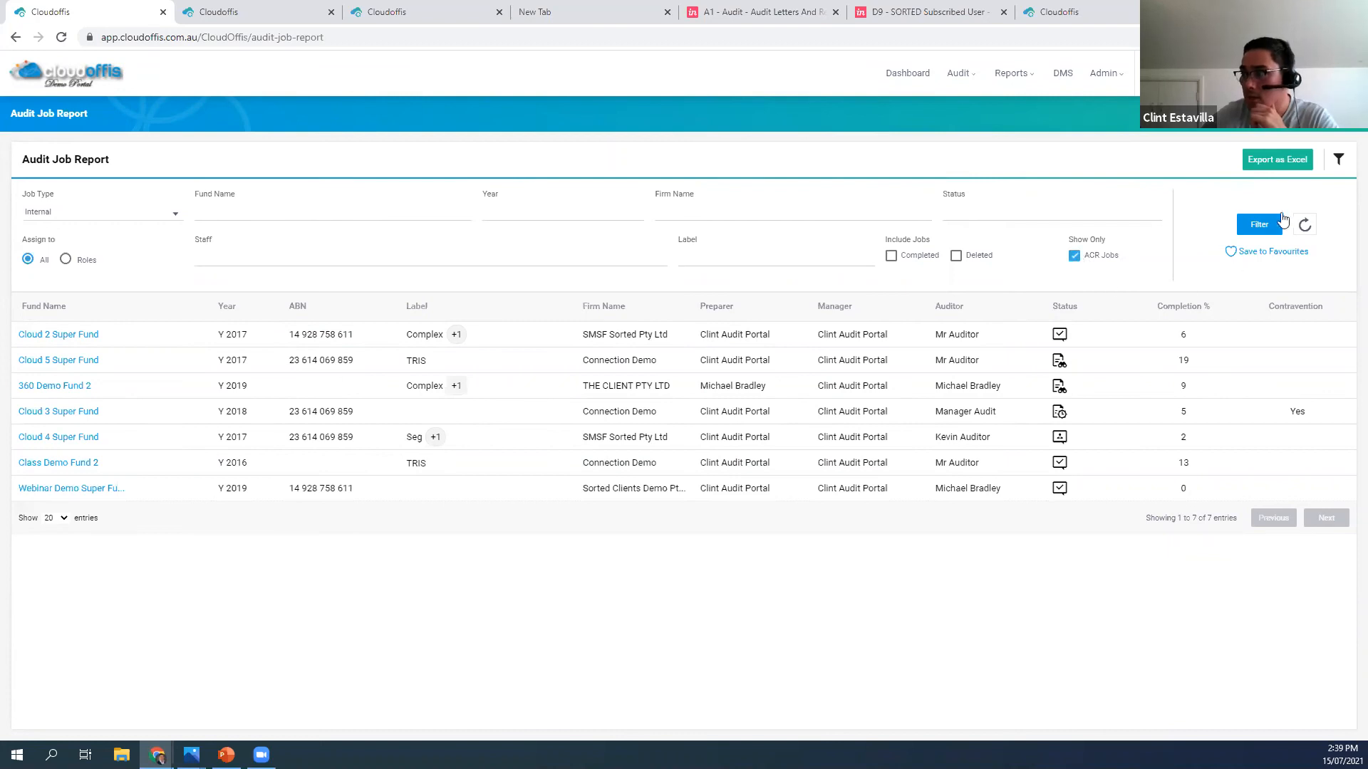
{"action": "left_click", "coordinate": [1261, 231]}
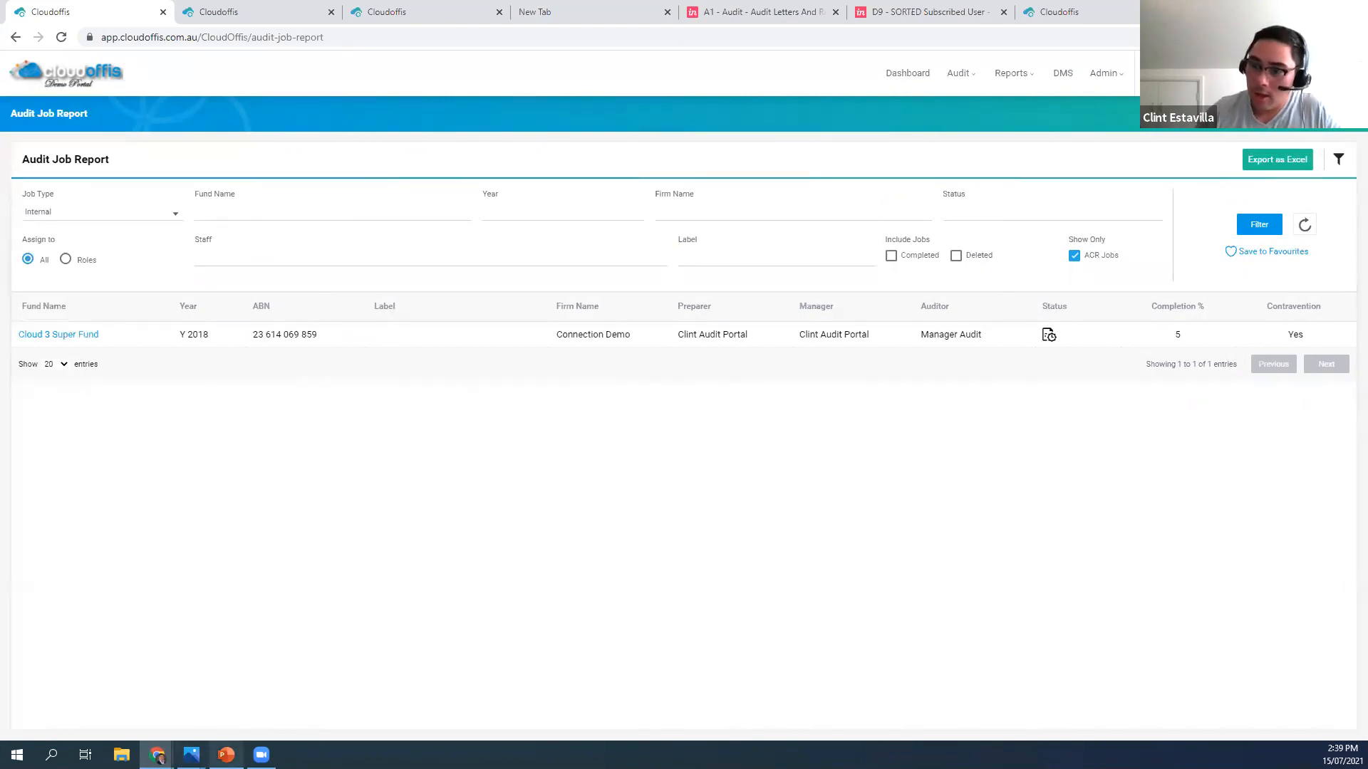
Switch to the Analytics_My_Firm_Analytics.jpg image in Photos and examine the enlarged job status, growth, budget and trend charts
{"action": "mouse_move", "coordinate": [191, 754]}
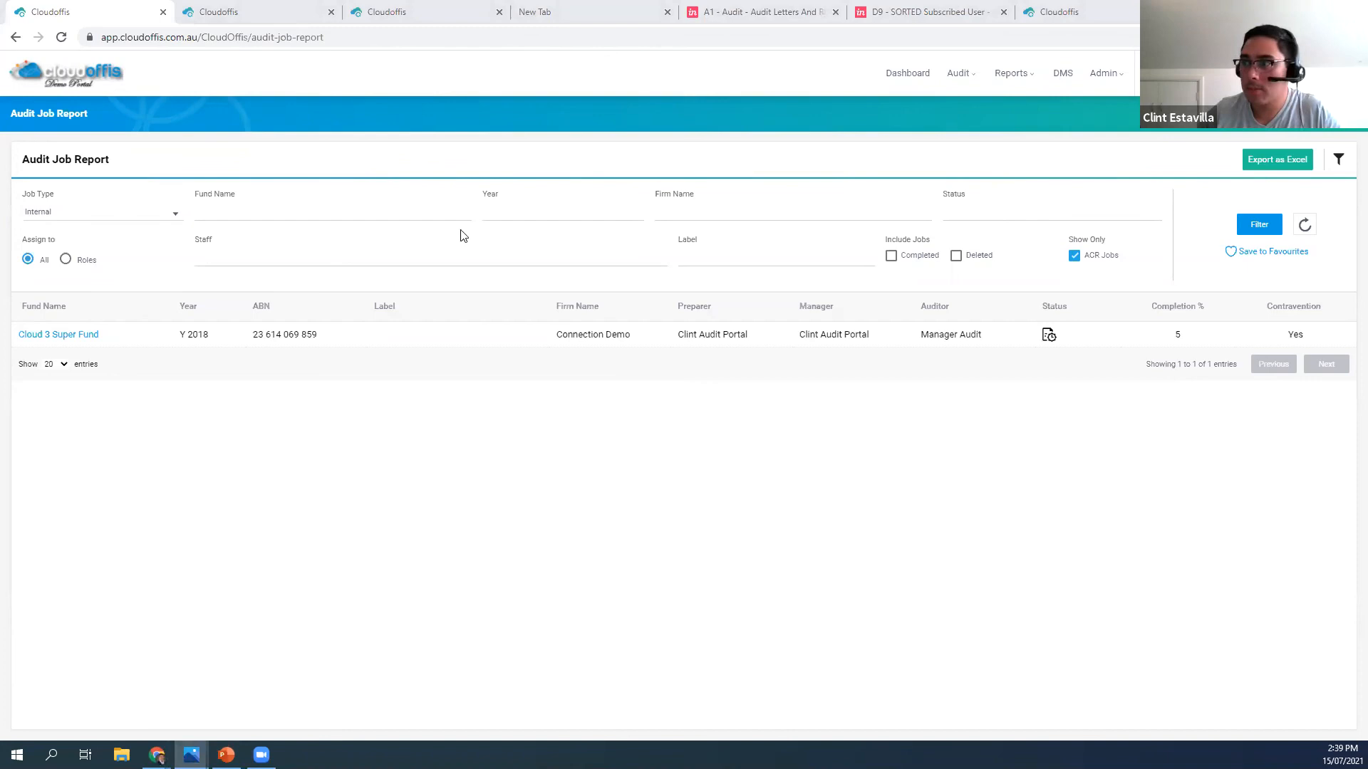
{"action": "key", "text": "alt+Tab"}
{"action": "left_click", "coordinate": [966, 227]}
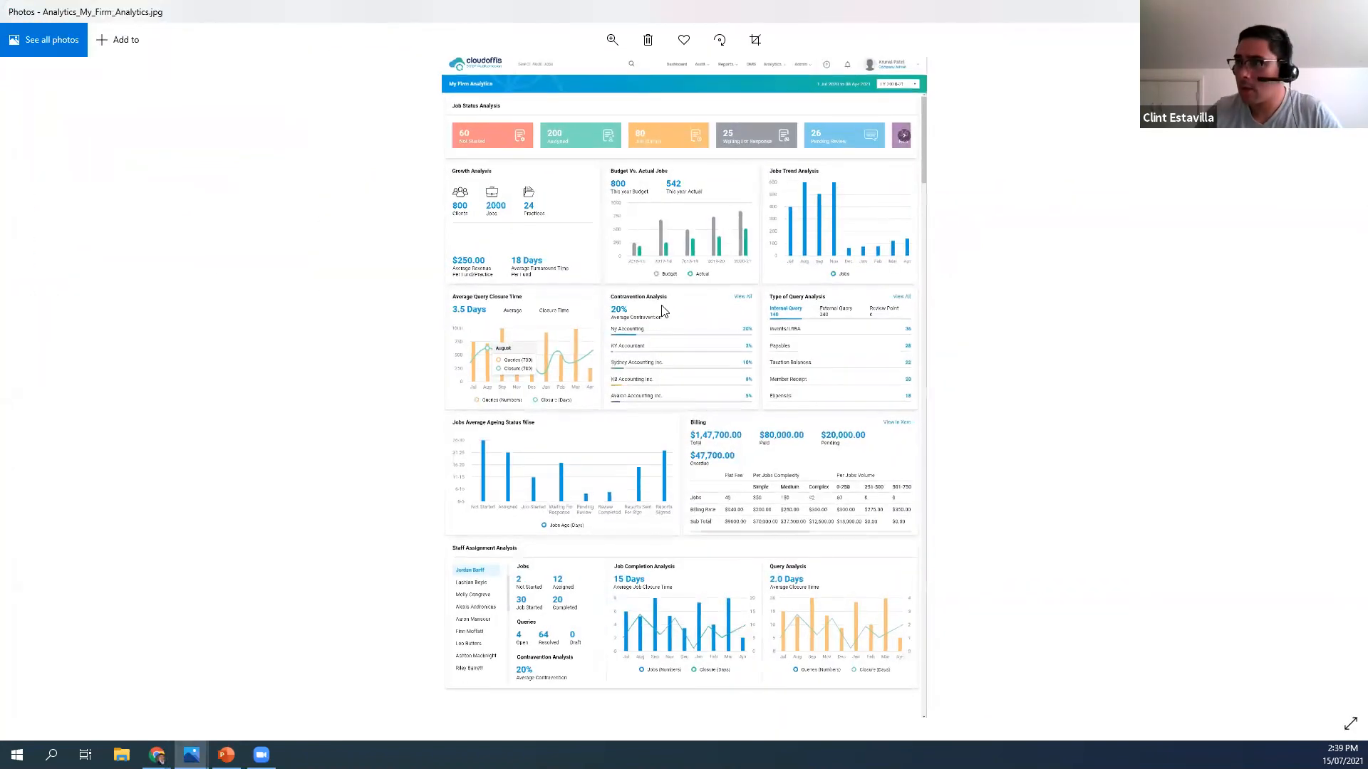
{"action": "scroll", "coordinate": [645, 367], "scroll_direction": "up", "scroll_amount": 3}
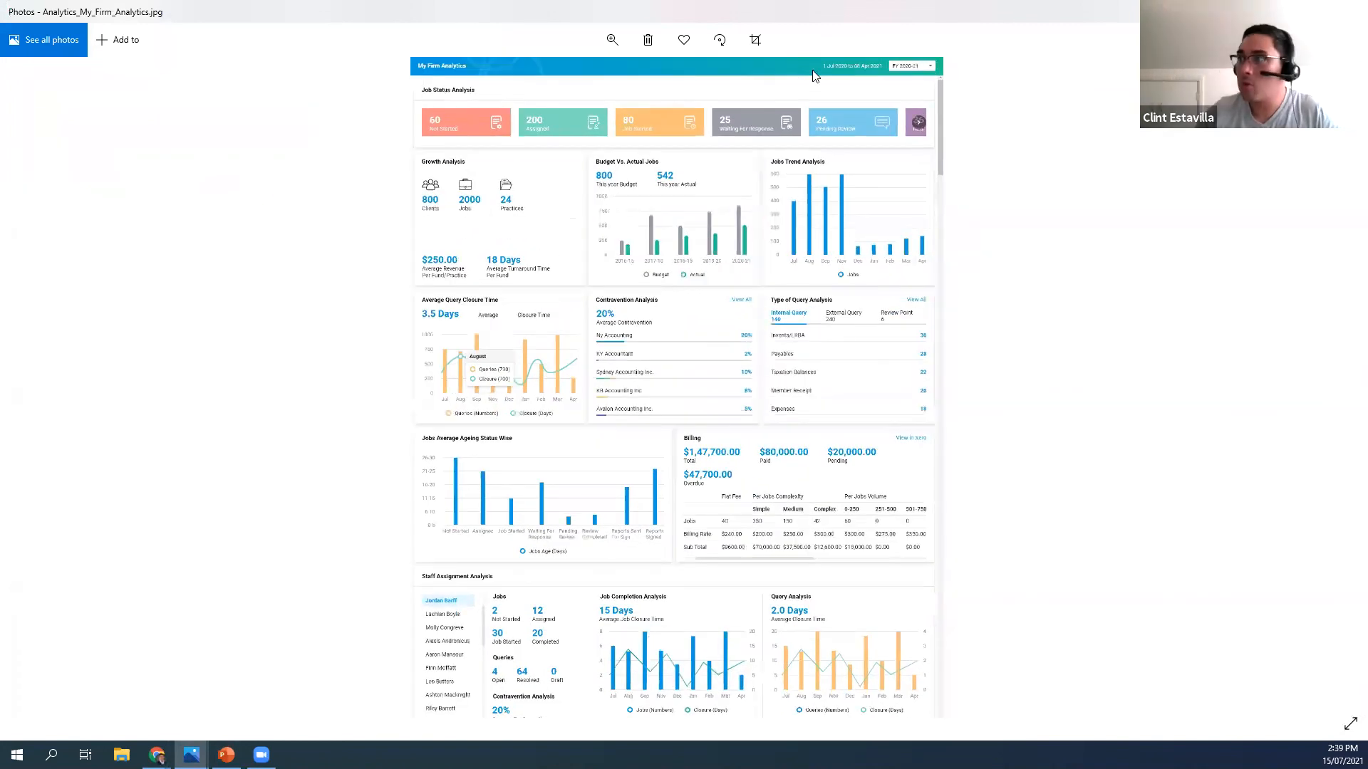
{"action": "scroll", "coordinate": [809, 72], "scroll_direction": "down", "scroll_amount": 1}
{"action": "left_click_drag", "start_coordinate": [811, 92], "coordinate": [802, 107]}
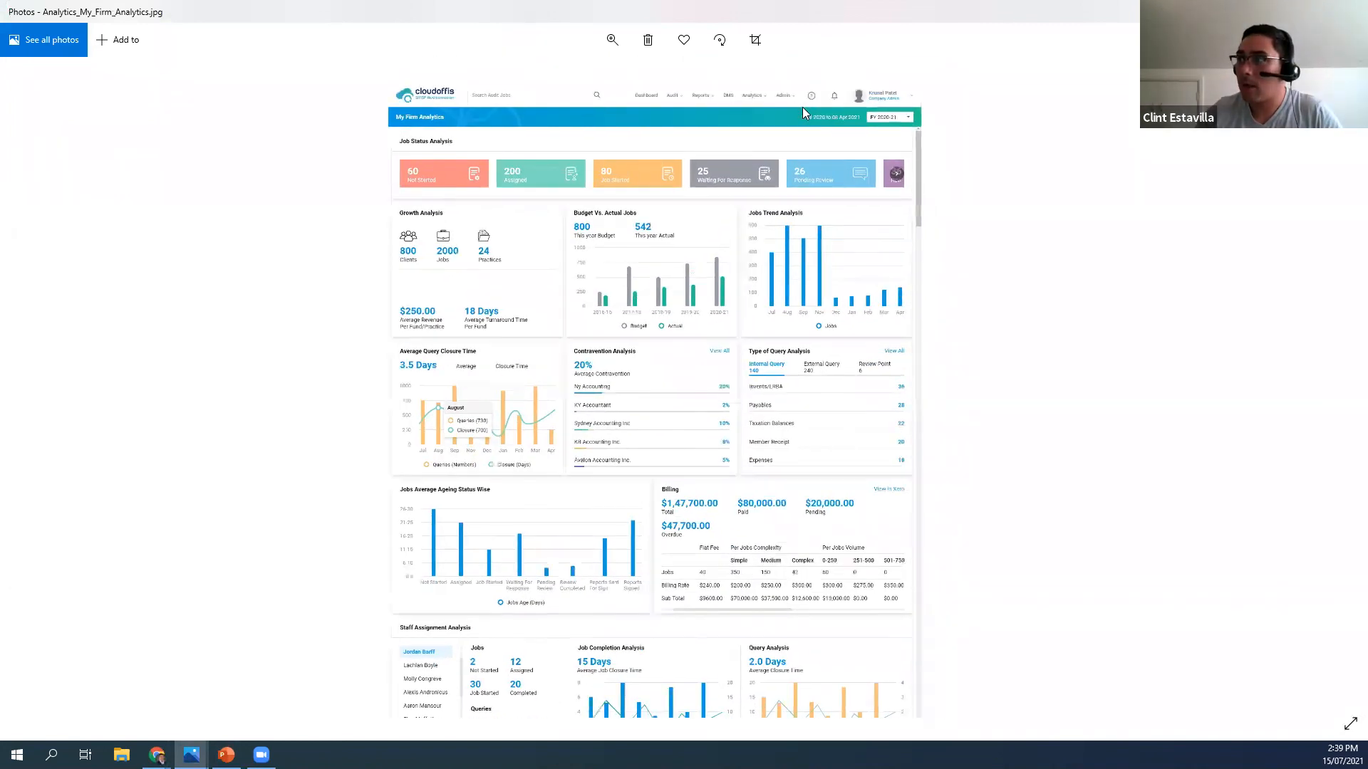
{"action": "scroll", "coordinate": [810, 80], "scroll_direction": "up", "scroll_amount": 1}
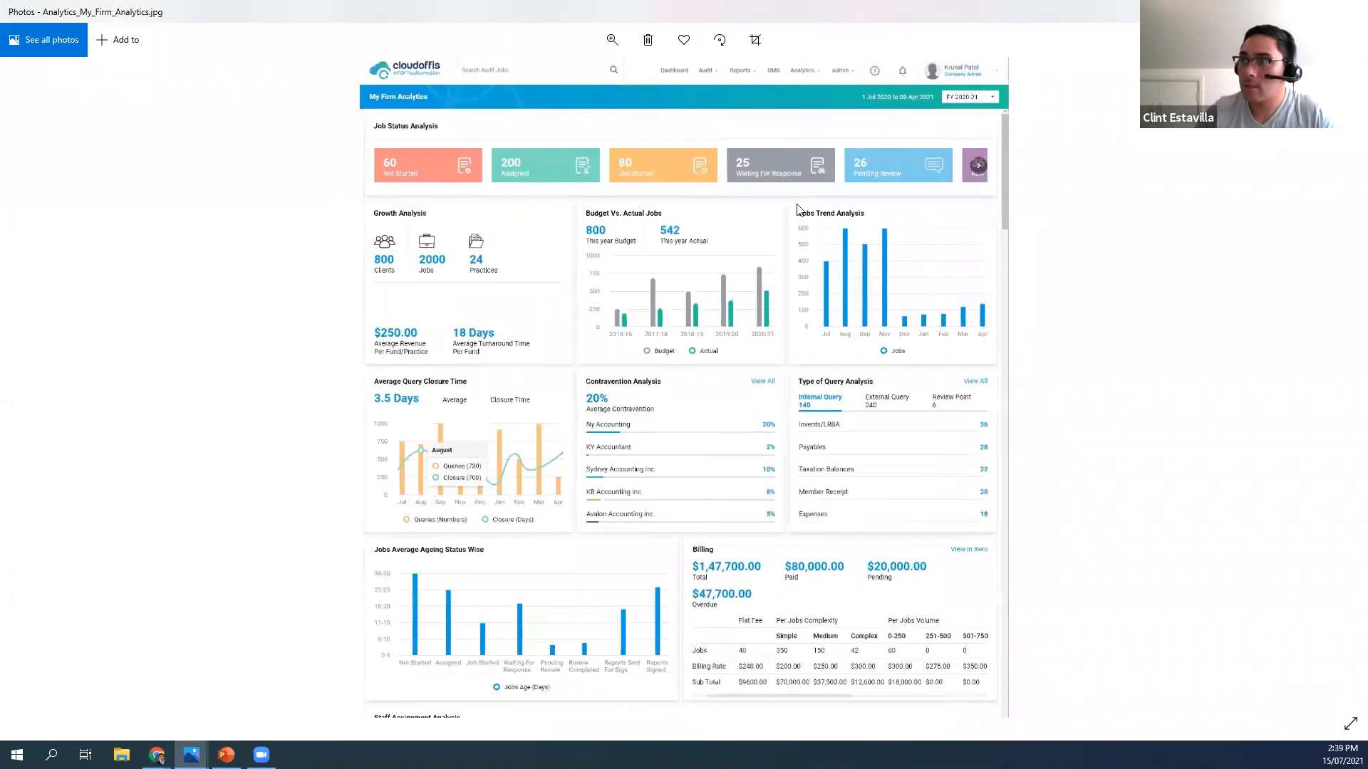
{"action": "scroll", "coordinate": [797, 208], "scroll_direction": "up", "scroll_amount": 1}
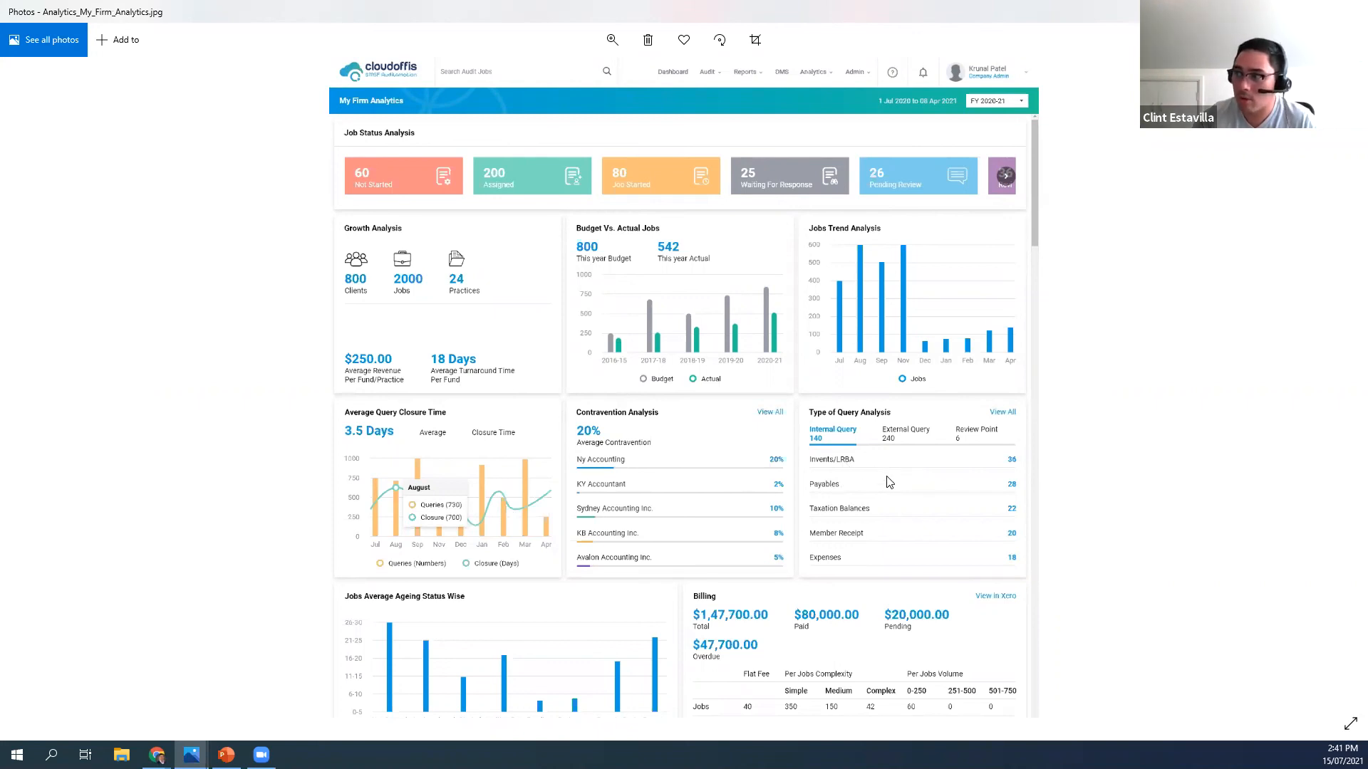
Examine the query closure, contravention, job ageing, billing and Staff Assignment Analysis sections of the My Firm Analytics image
{"action": "scroll", "coordinate": [1097, 549], "scroll_direction": "down", "scroll_amount": 3}
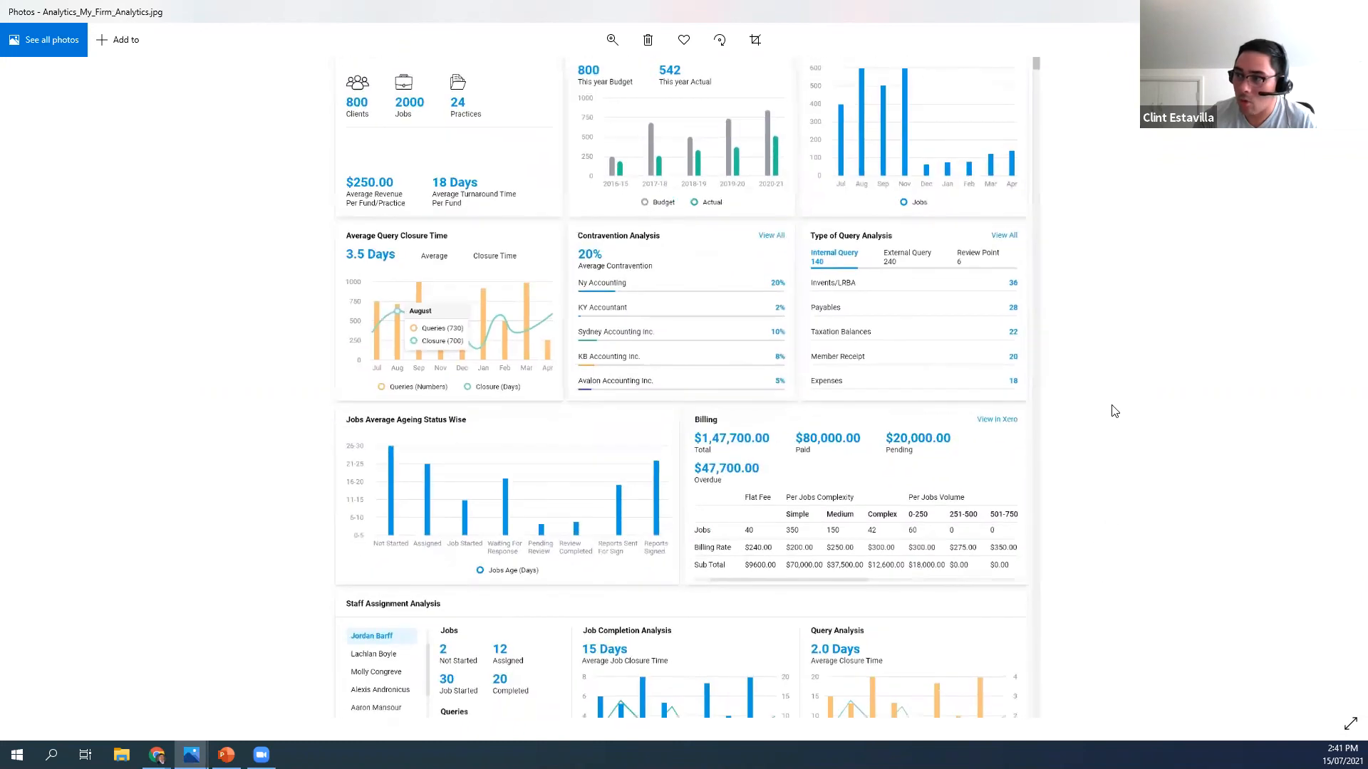
{"action": "scroll", "coordinate": [1120, 441], "scroll_direction": "down", "scroll_amount": 1}
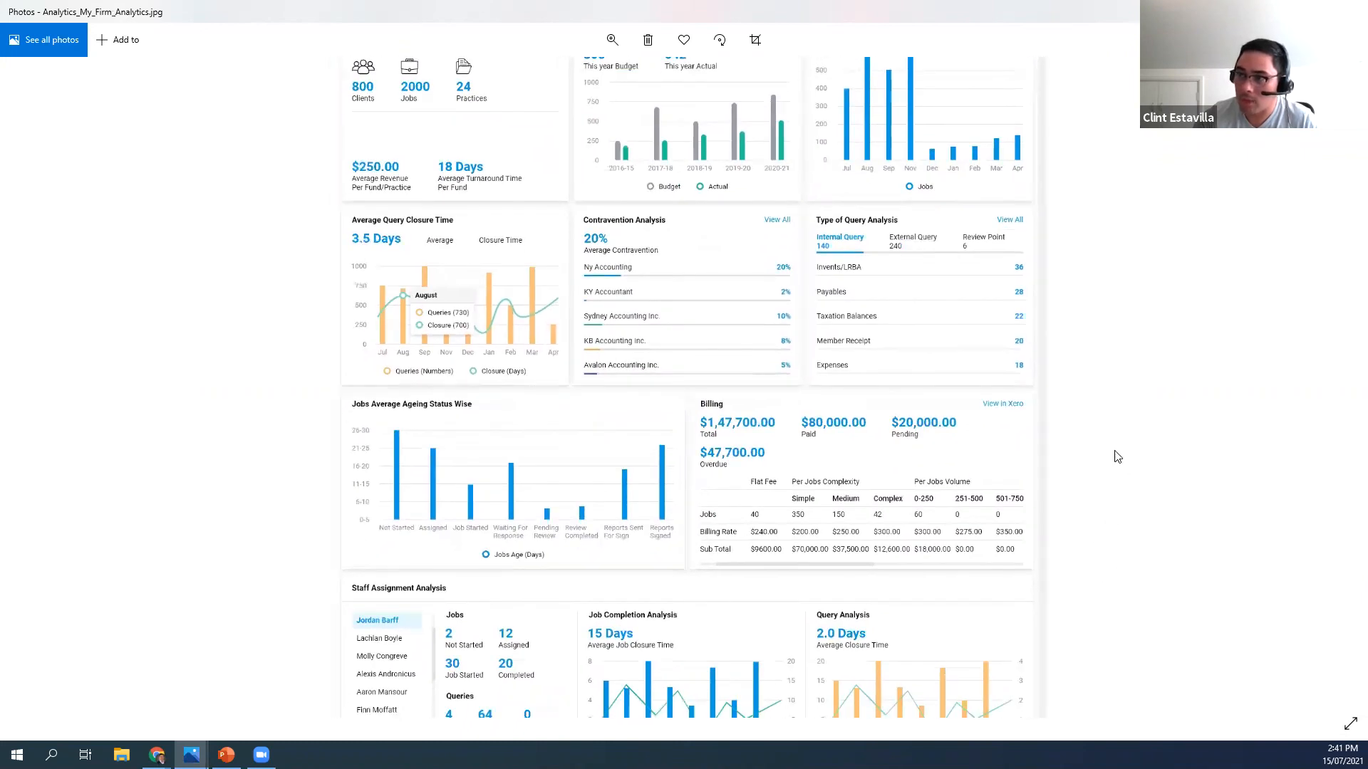
{"action": "left_click_drag", "start_coordinate": [361, 299], "coordinate": [353, 295]}
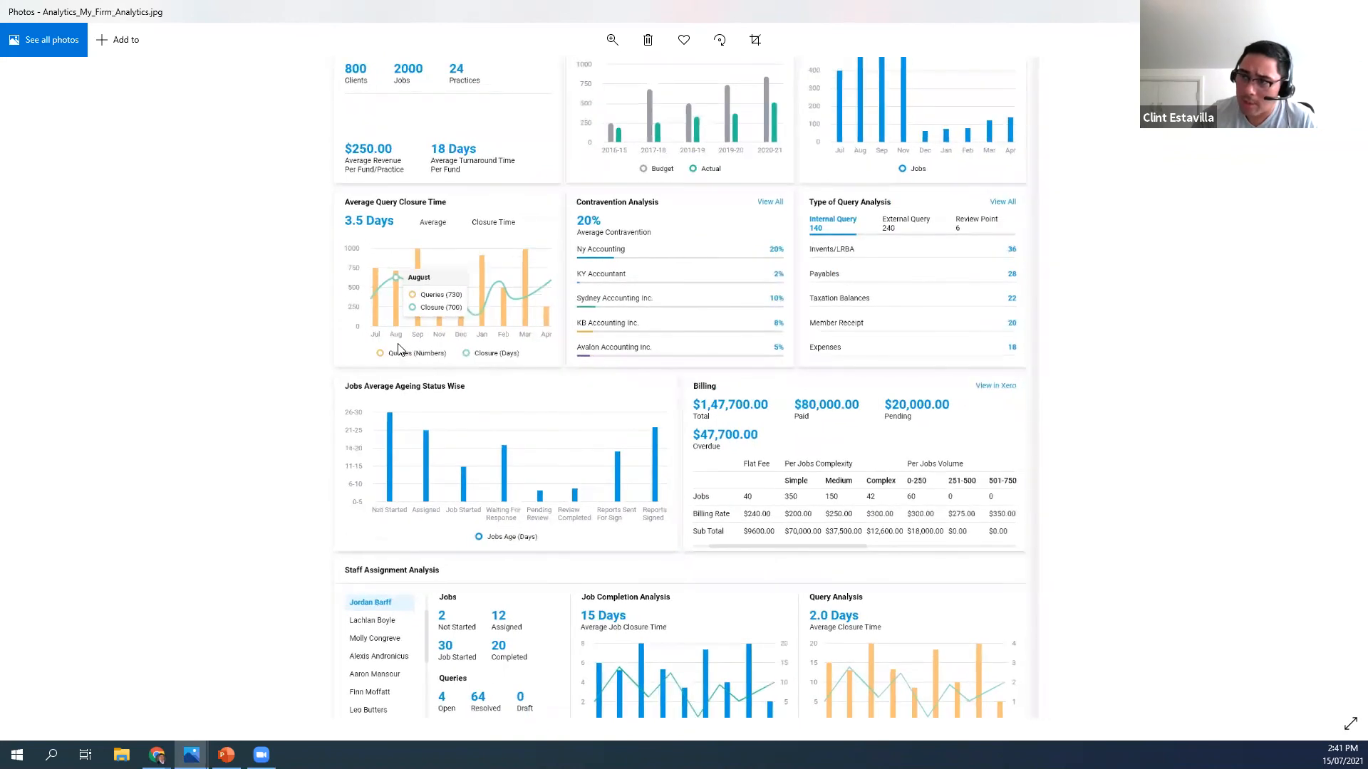
{"action": "scroll", "coordinate": [590, 422], "scroll_direction": "down", "scroll_amount": 1}
{"action": "scroll", "coordinate": [417, 382], "scroll_direction": "down", "scroll_amount": 1}
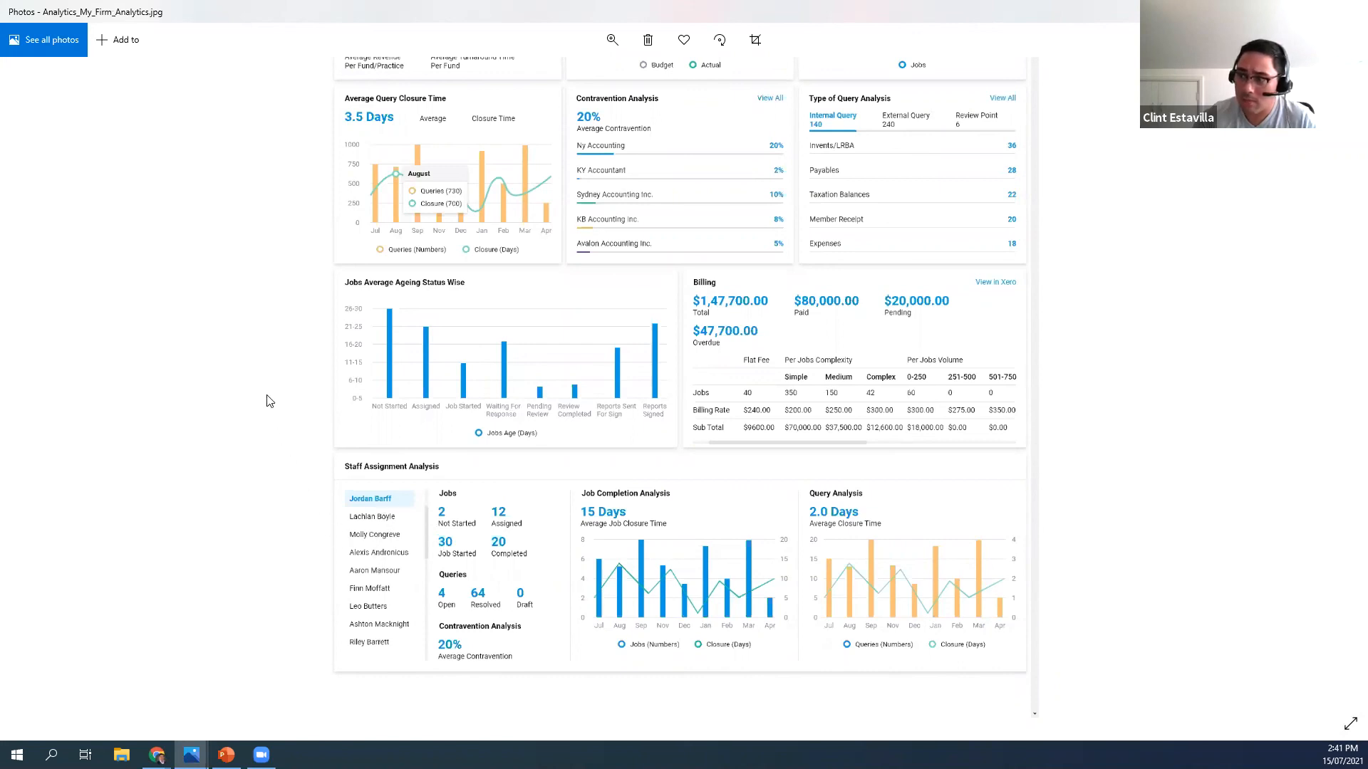
{"action": "scroll", "coordinate": [275, 462], "scroll_direction": "up", "scroll_amount": 1}
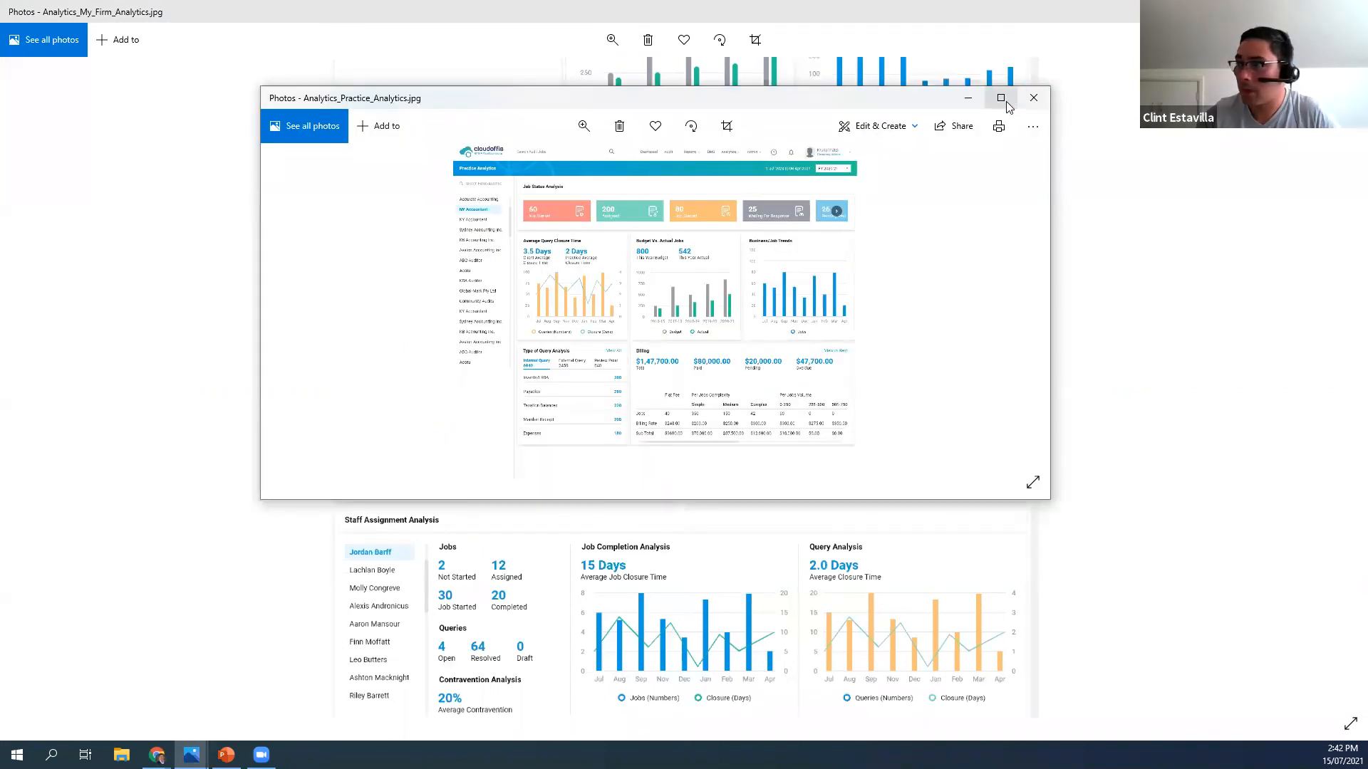
Examine the Analytics_Practice_Analytics.jpg image maximized, revisit the start of the My Firm Analytics image, and minimize Photos
{"action": "left_click", "coordinate": [1001, 99]}
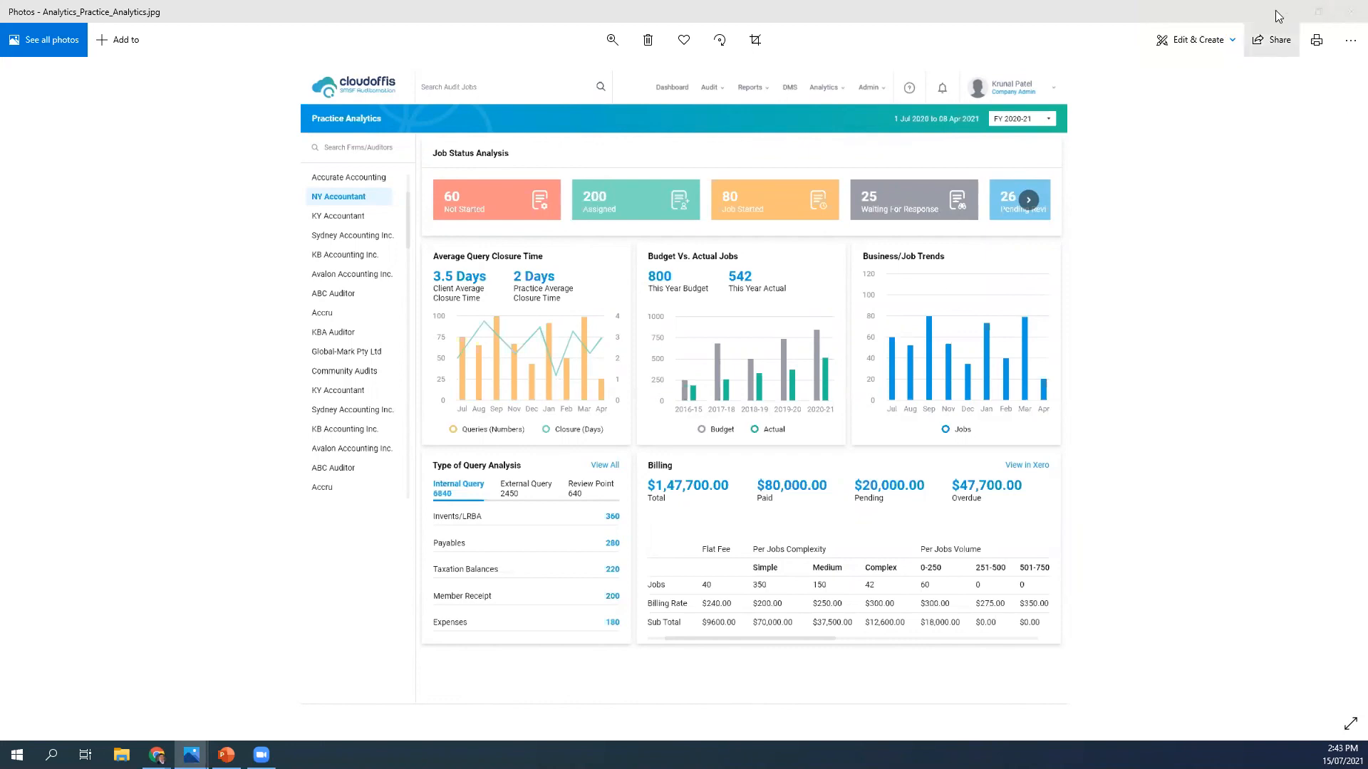
{"action": "key", "text": "Right"}
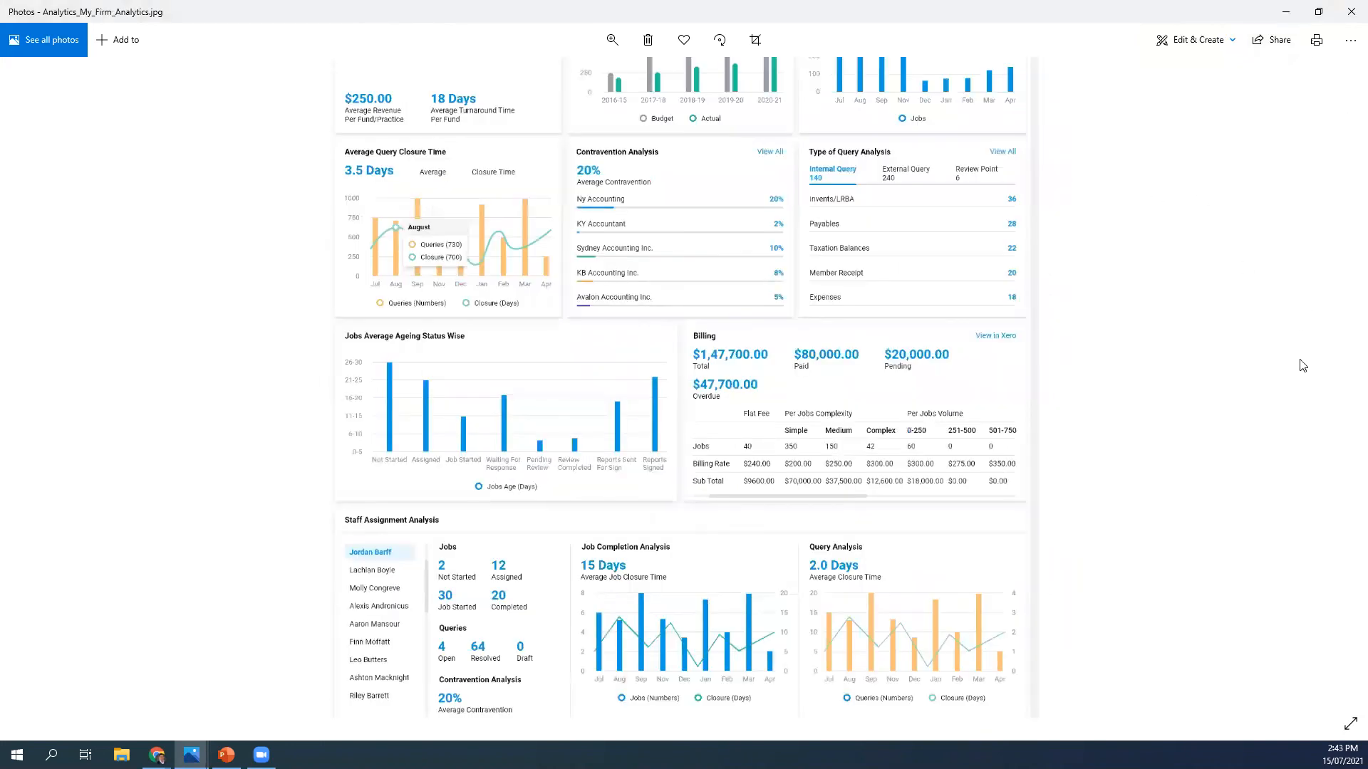
{"action": "left_click_drag", "start_coordinate": [1303, 366], "coordinate": [1305, 463]}
{"action": "left_click_drag", "start_coordinate": [1158, 228], "coordinate": [1179, 446]}
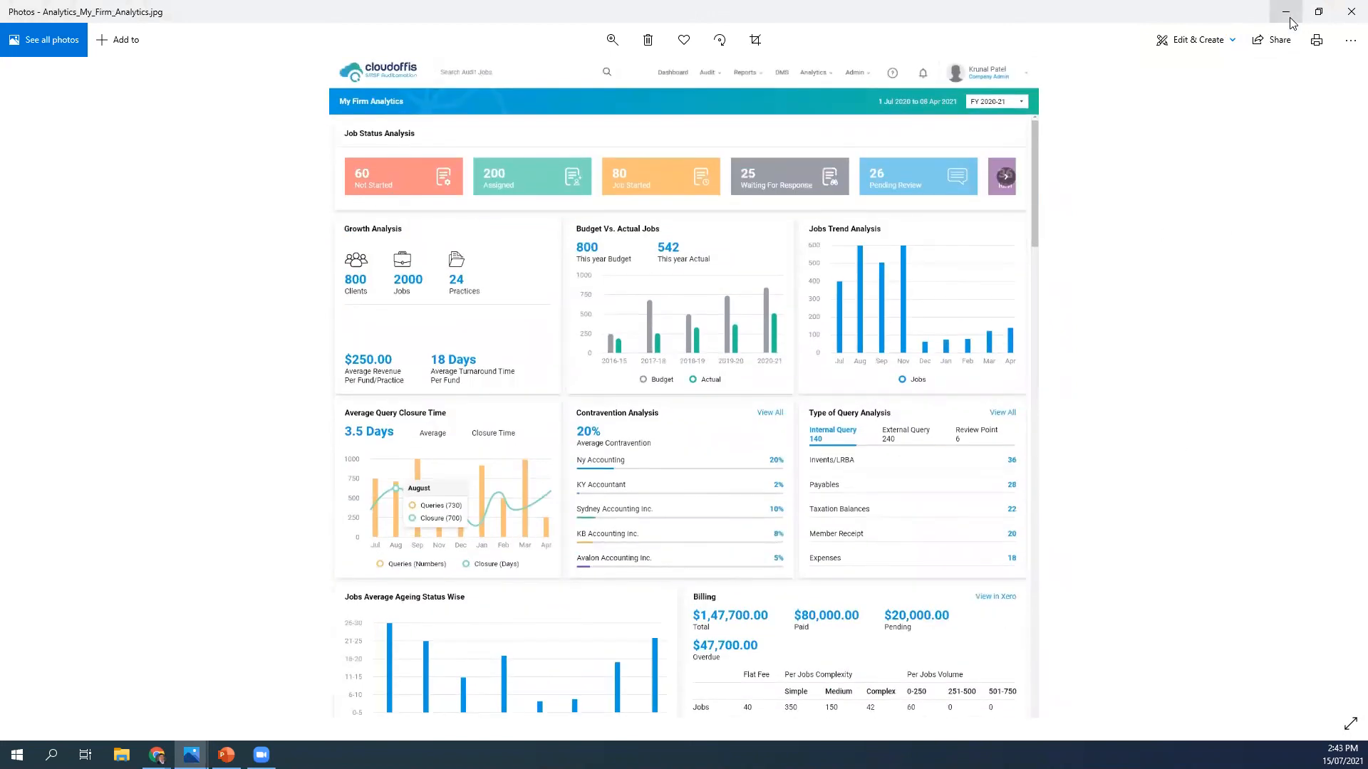
{"action": "left_click", "coordinate": [1286, 12]}
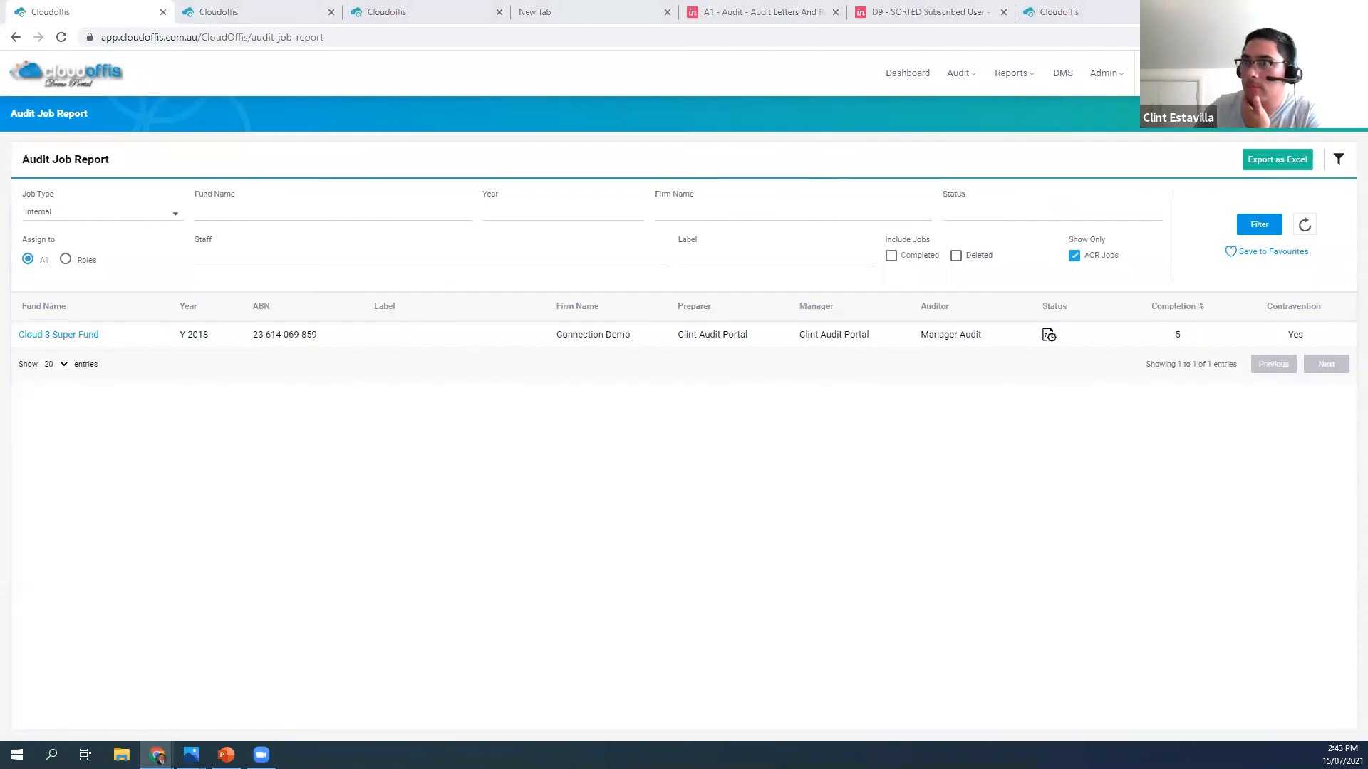
Return to the main Cloudoffis Dashboard, and switch to the Agenda slide of July Webinar Deck in PowerPoint
{"action": "left_click", "coordinate": [79, 85]}
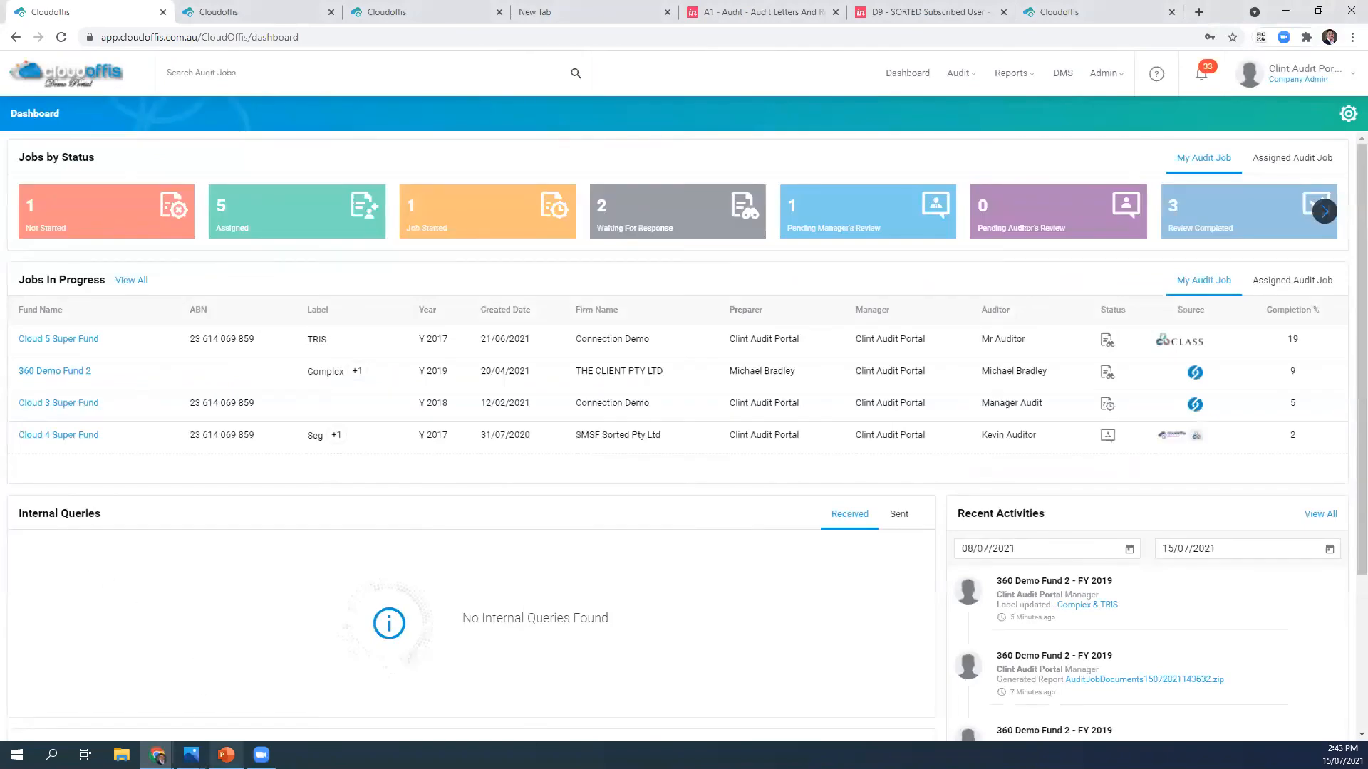
{"action": "left_click", "coordinate": [226, 754]}
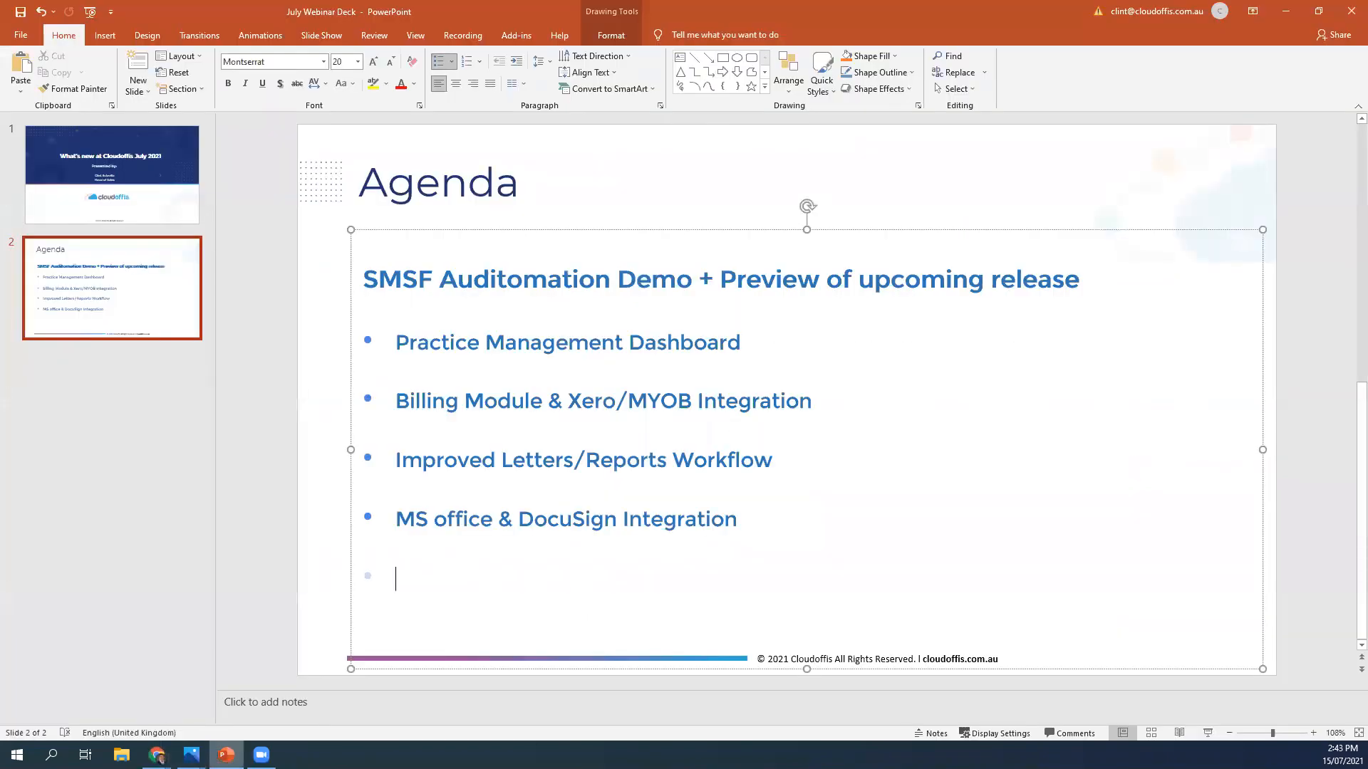
{"action": "left_click", "coordinate": [170, 507]}
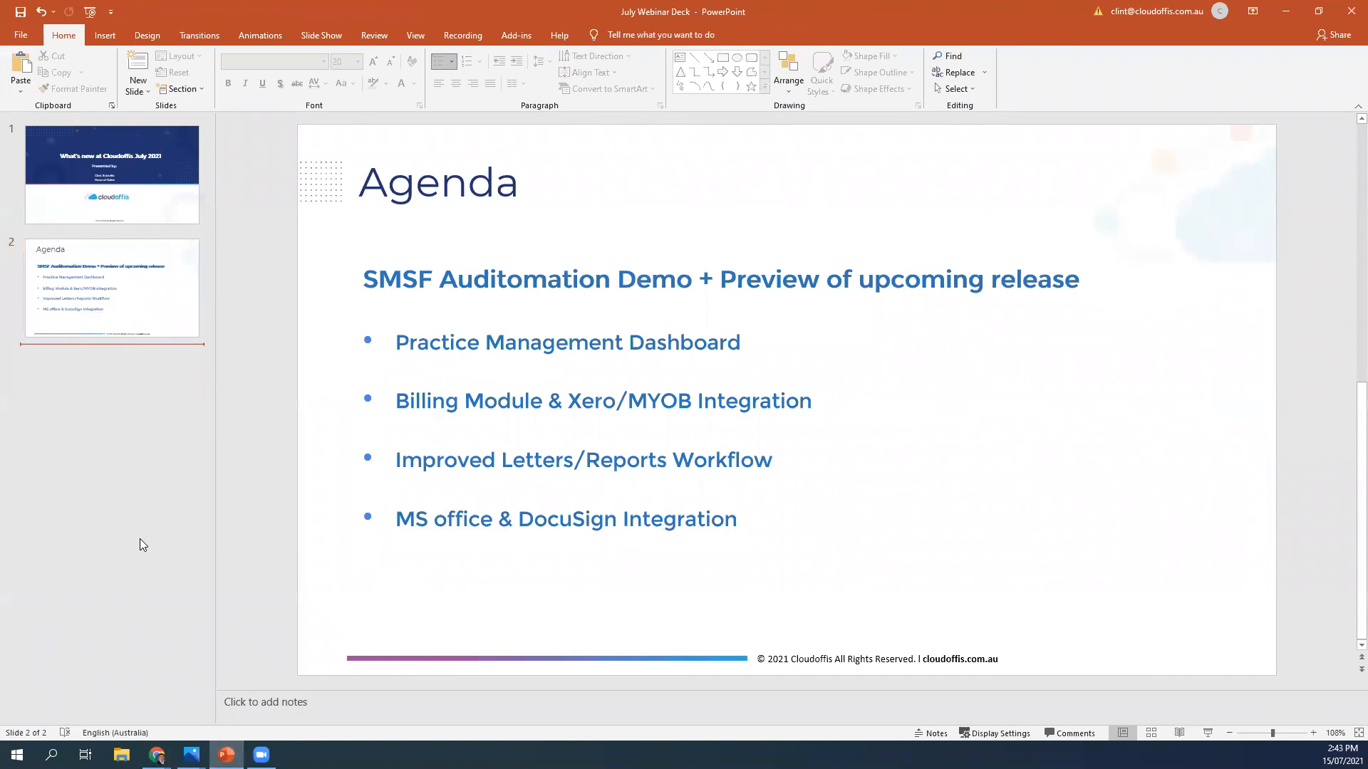
{"action": "left_click", "coordinate": [1316, 334]}
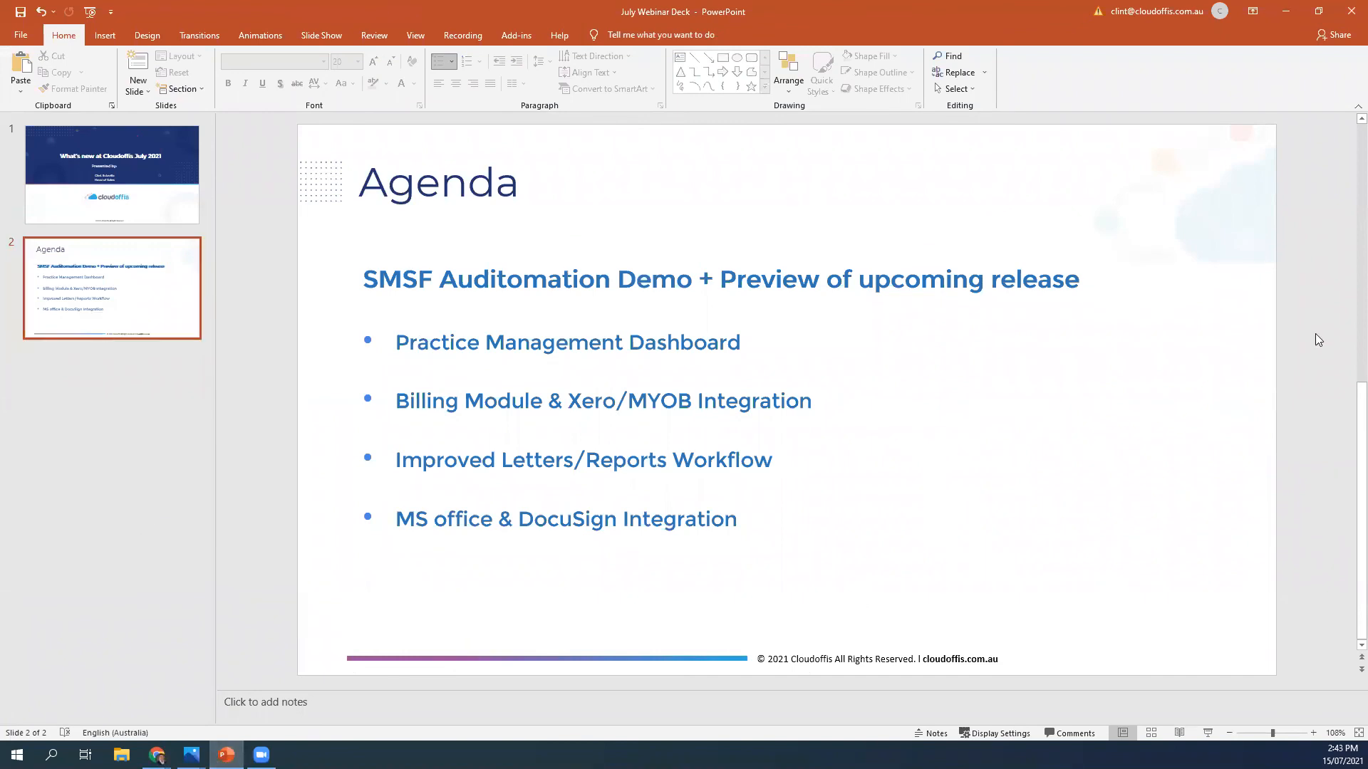